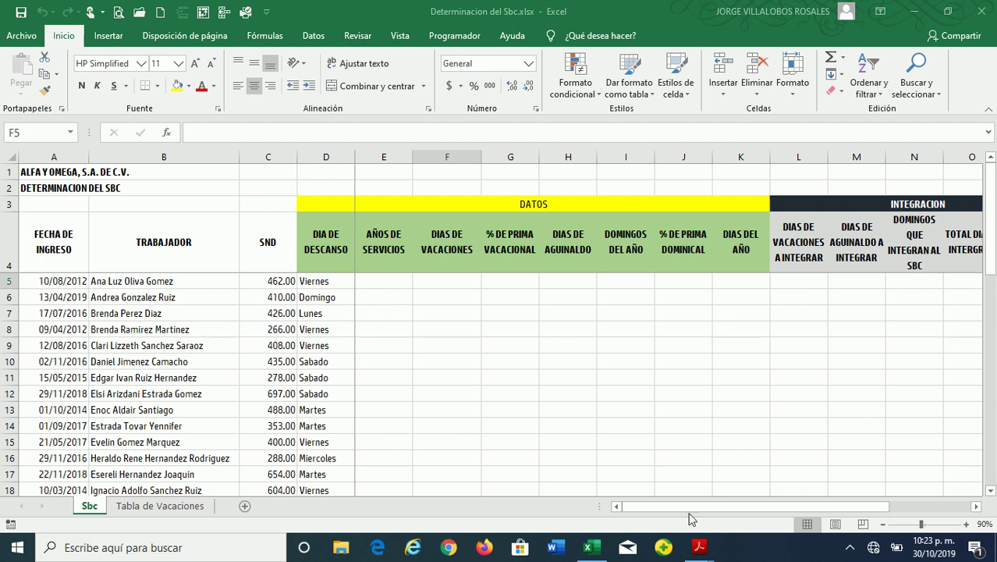
Bring the LSS.pdf law document in Acrobat Reader to the front
mouse_move(698, 550)
click(645, 491)
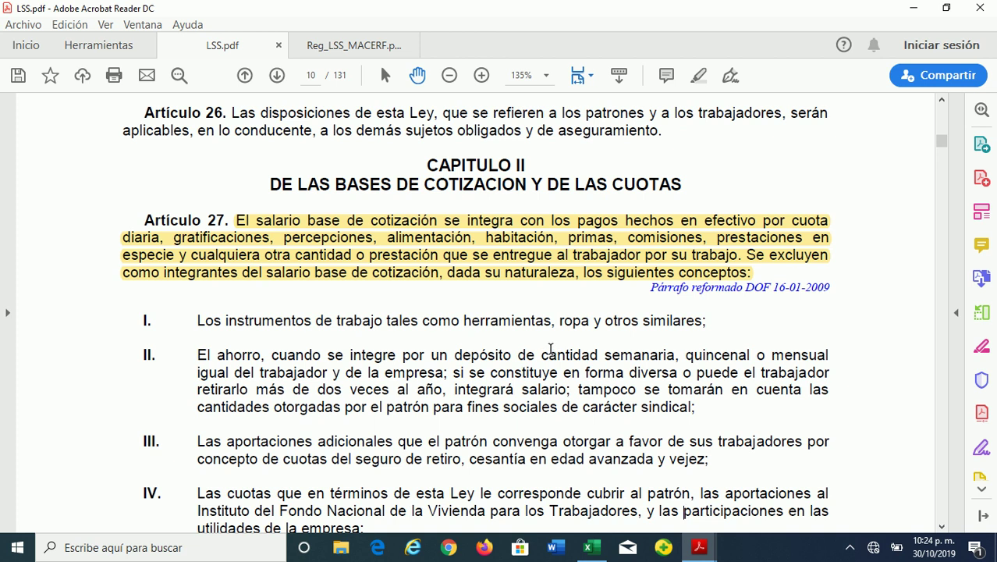
scroll(629, 377, down, 3)
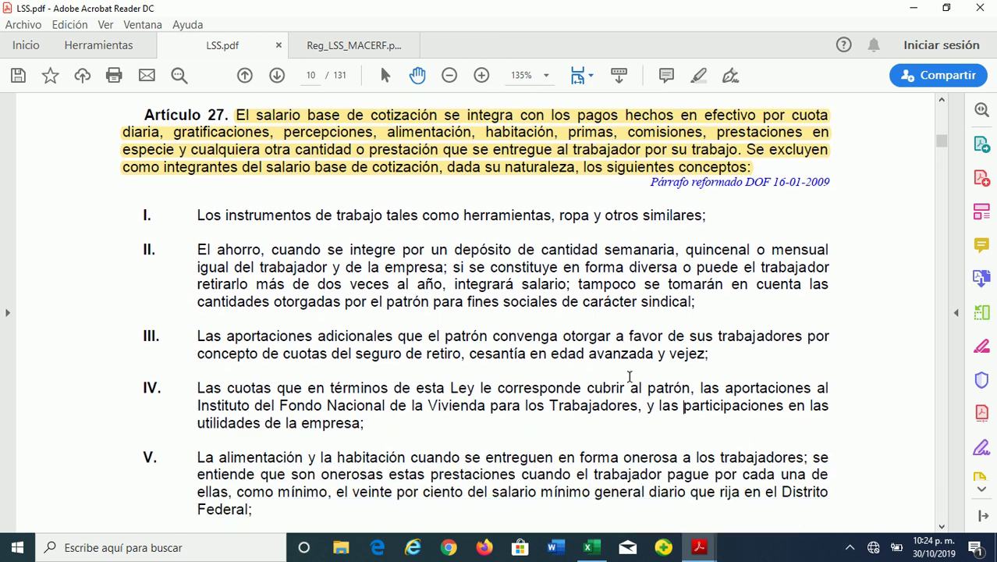
scroll(630, 377, down, 5)
scroll(629, 376, down, 7)
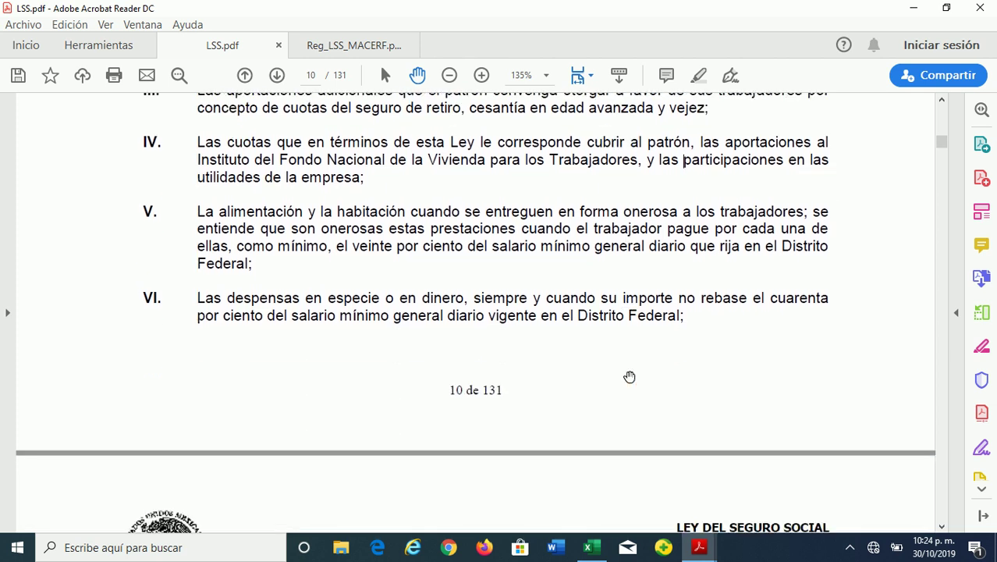
scroll(629, 376, down, 6)
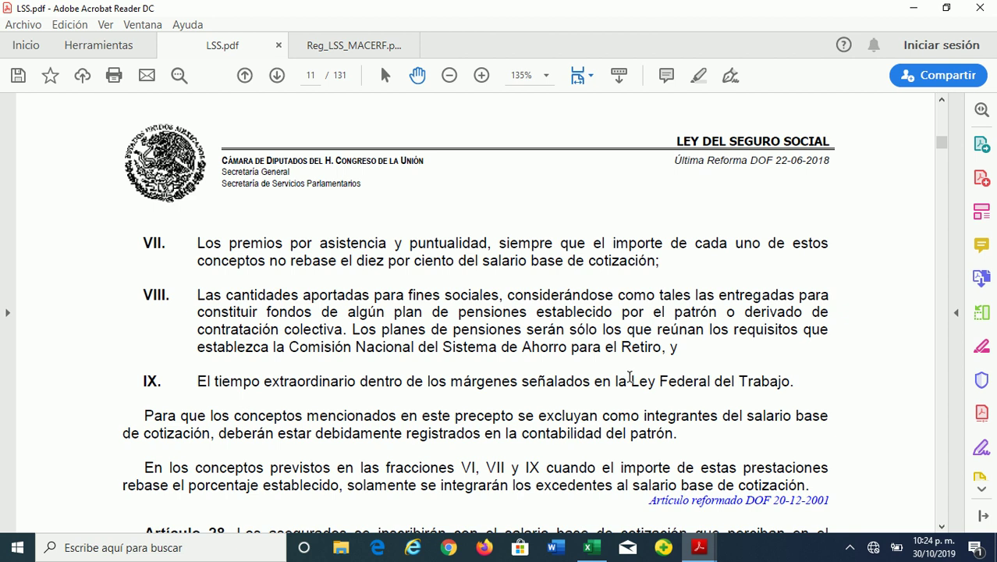
scroll(640, 377, down, 1)
scroll(694, 377, up, 2)
scroll(694, 376, up, 15)
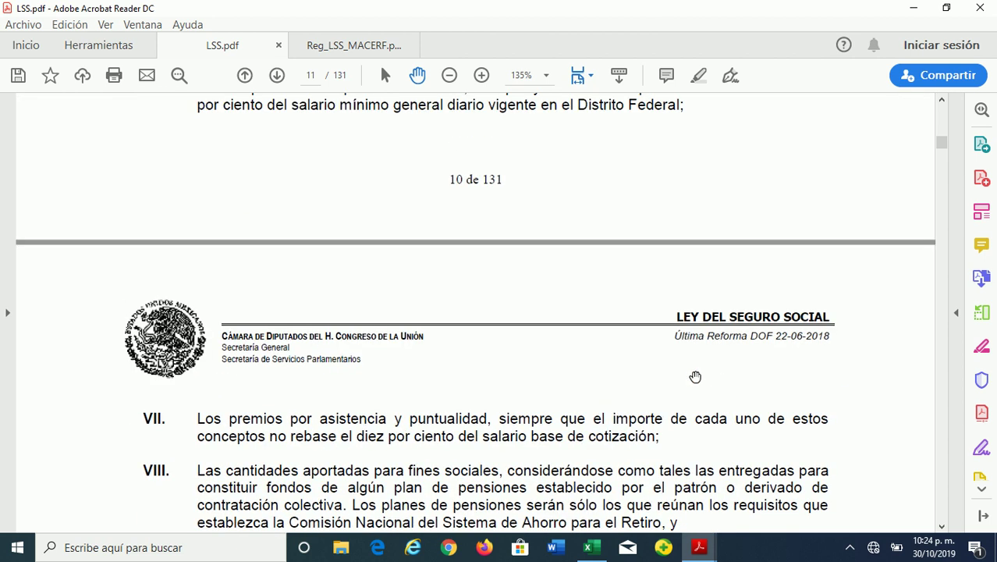
scroll(692, 372, up, 5)
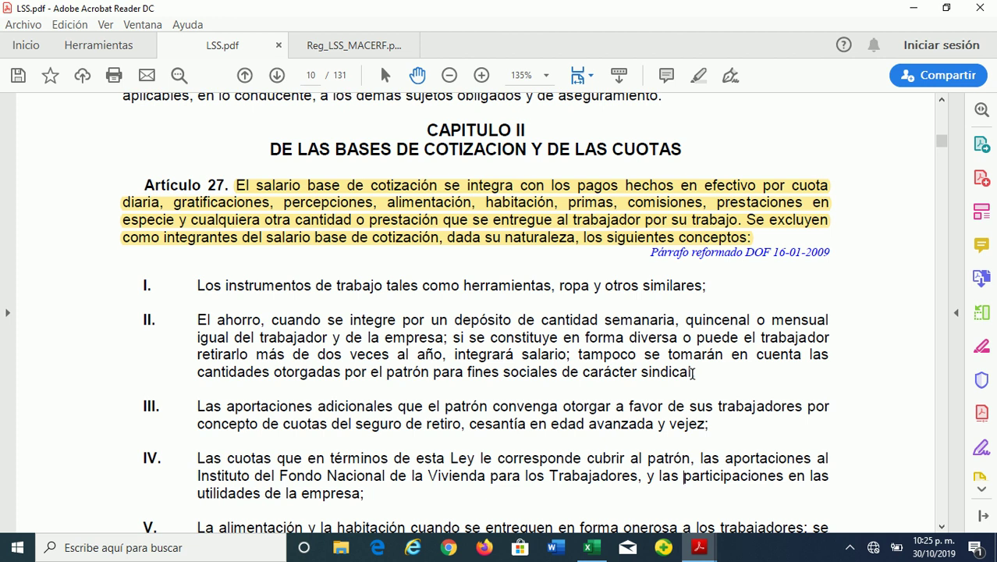
Scroll down to Artículo 30 and highlight the phrase 'elementos fijos' in yellow
scroll(675, 357, down, 5)
scroll(672, 354, down, 12)
scroll(687, 354, down, 8)
scroll(687, 355, down, 5)
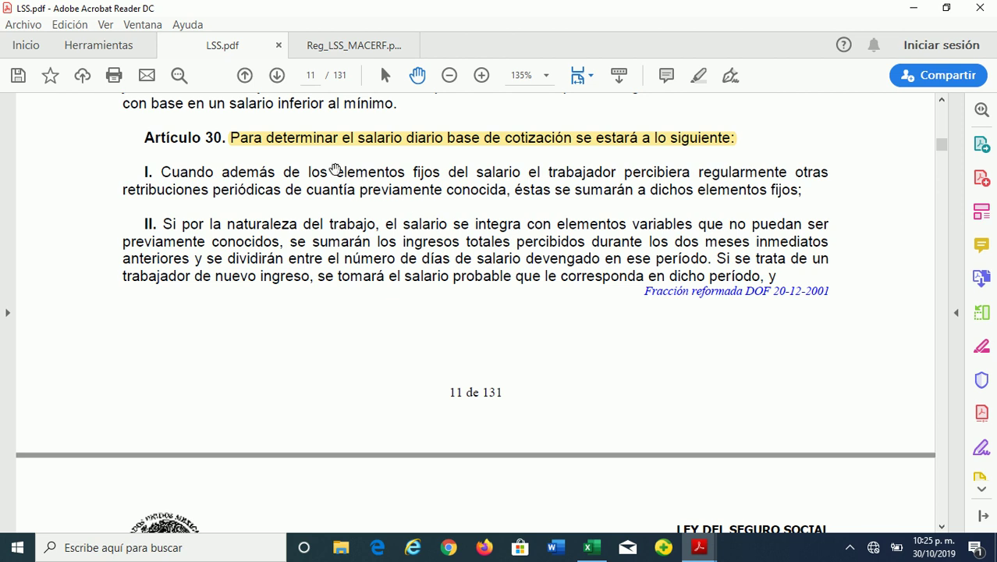
drag(337, 172, 440, 173)
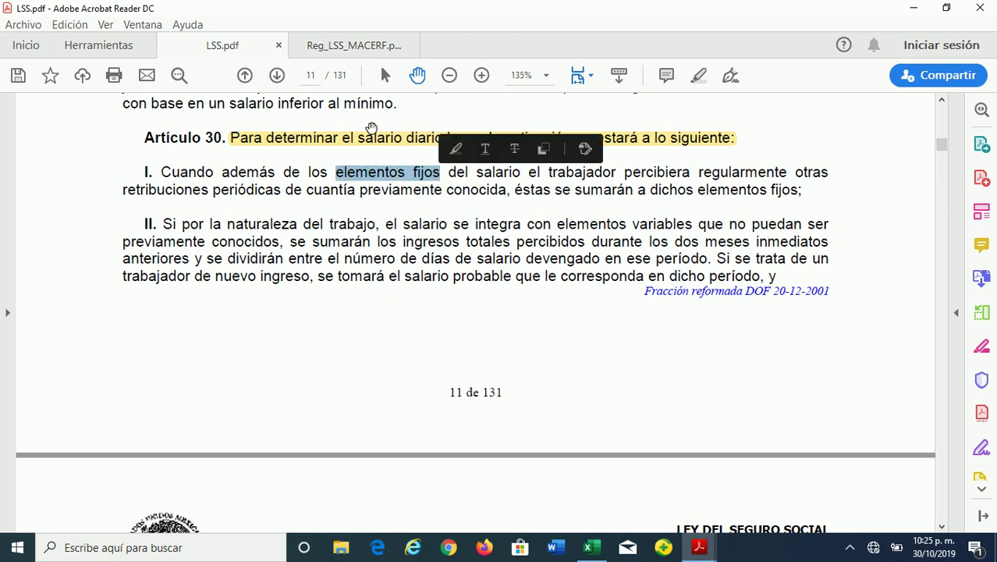
click(693, 76)
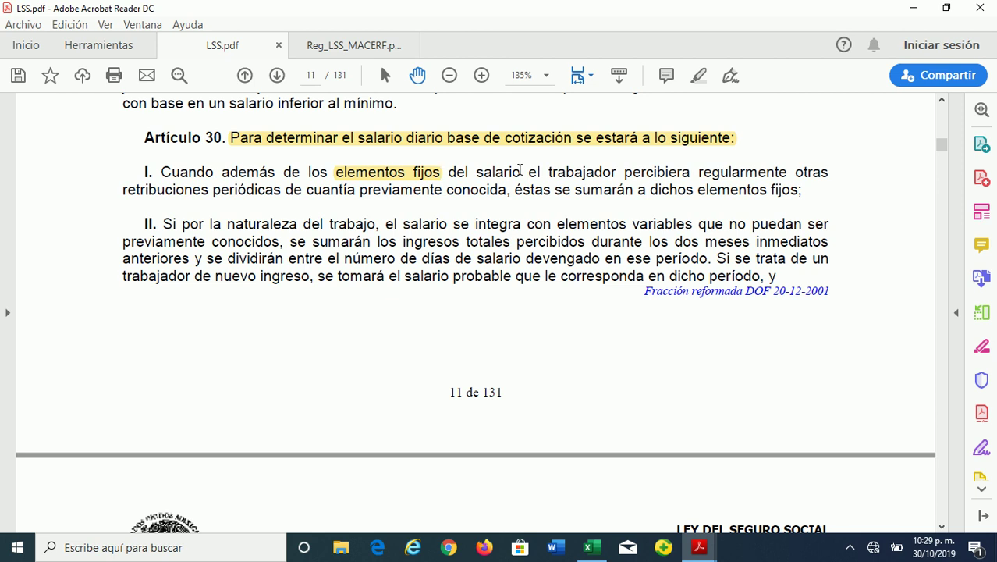
Scroll LSS.pdf to page 12, showing section III of Artículo 30 and Artículo 31
scroll(489, 357, down, 1)
scroll(489, 359, down, 8)
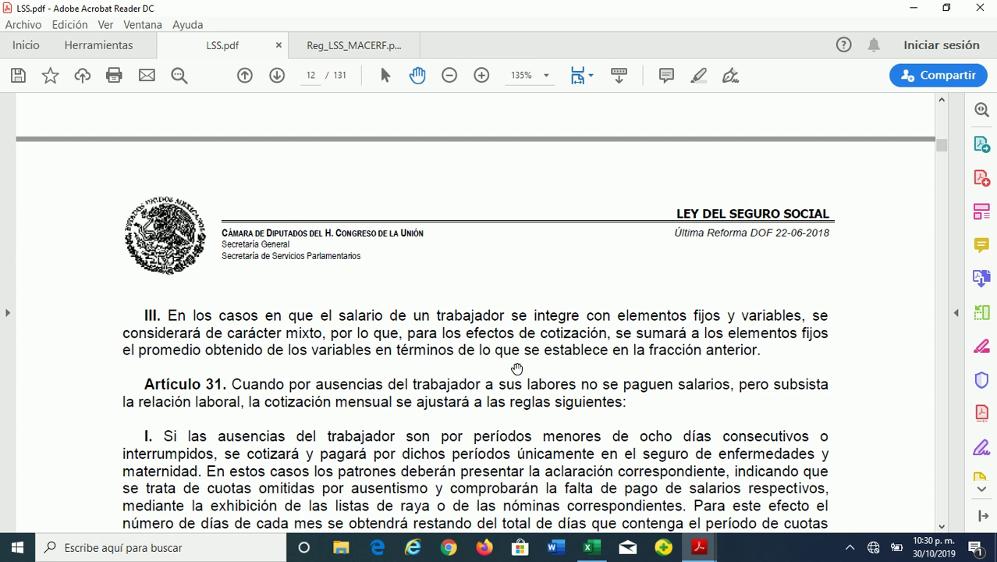
scroll(515, 371, up, 10)
scroll(514, 366, up, 1)
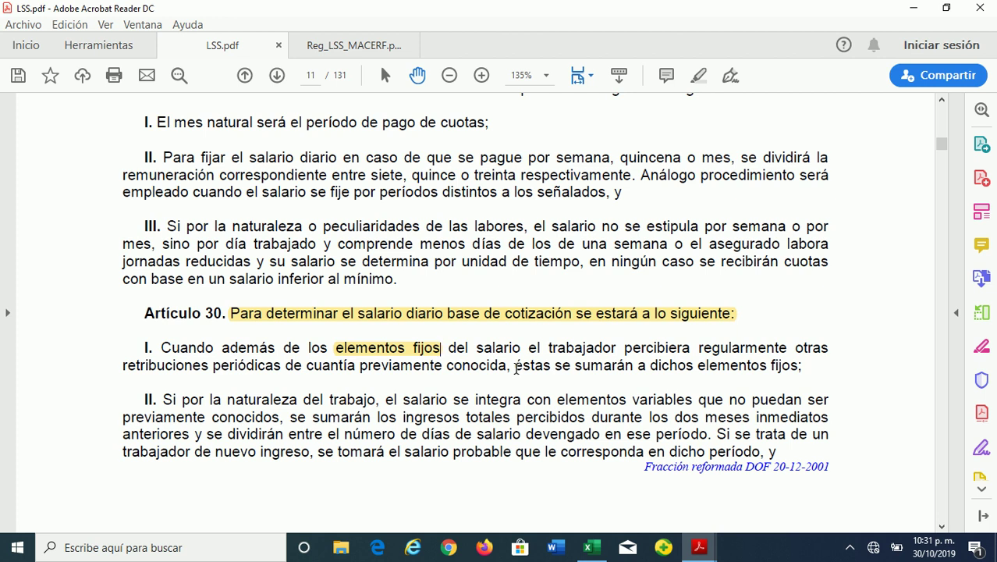
Switch to Reg_LSS_MACERF.pdf at the highlighted Artículo 55 on page 18
click(337, 44)
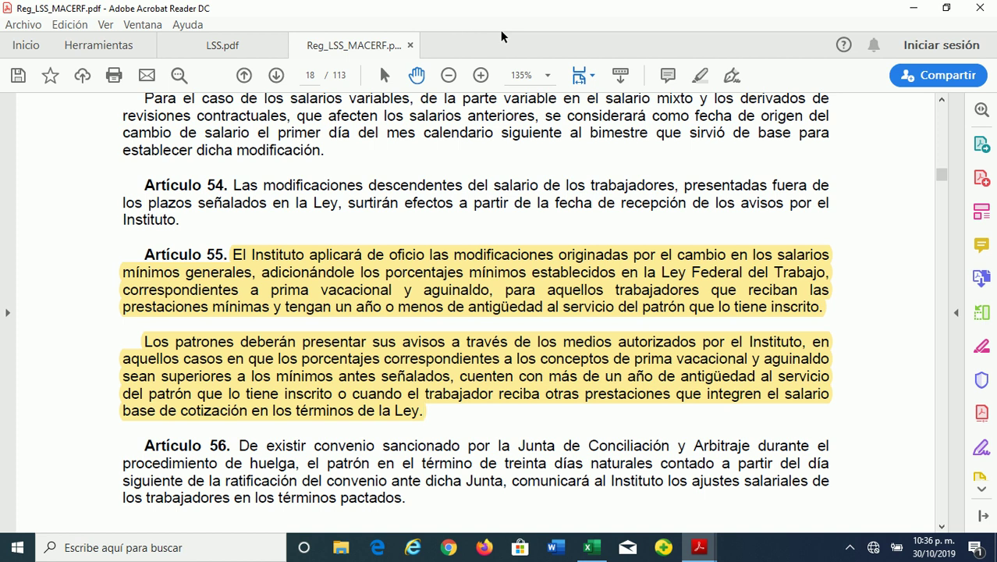
Return to the Determinacion del Sbc workbook in Excel
click(589, 550)
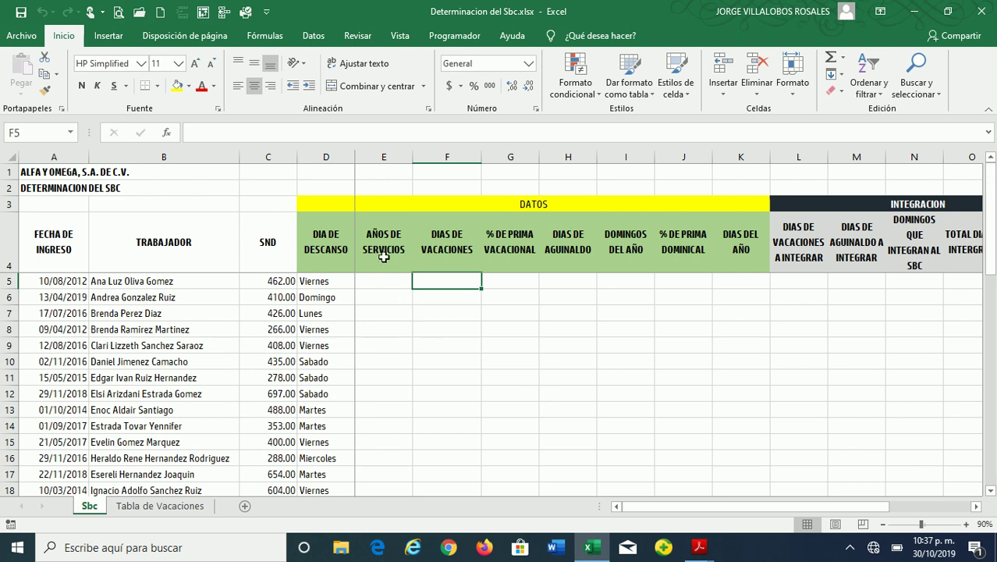
click(381, 251)
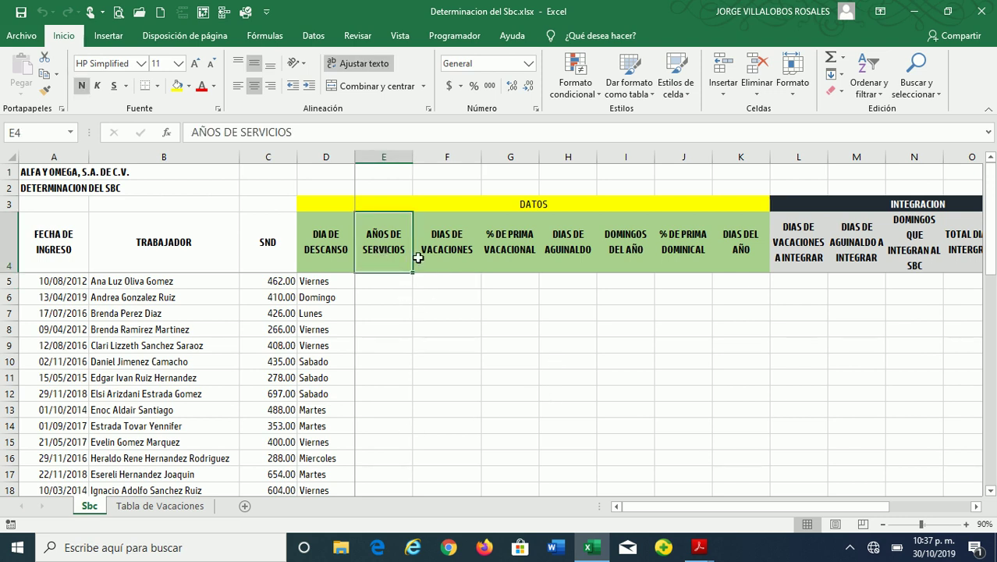
click(461, 253)
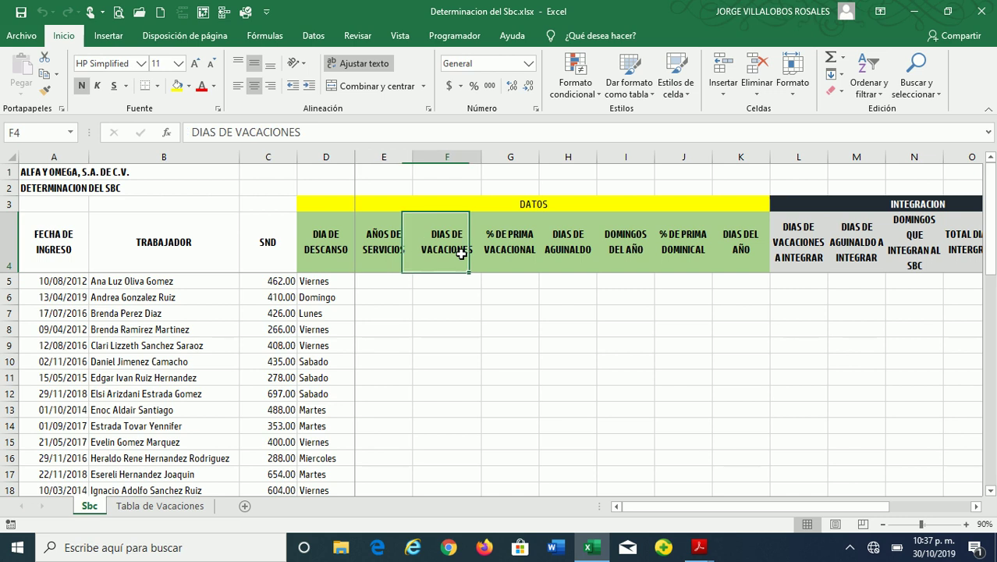
click(529, 254)
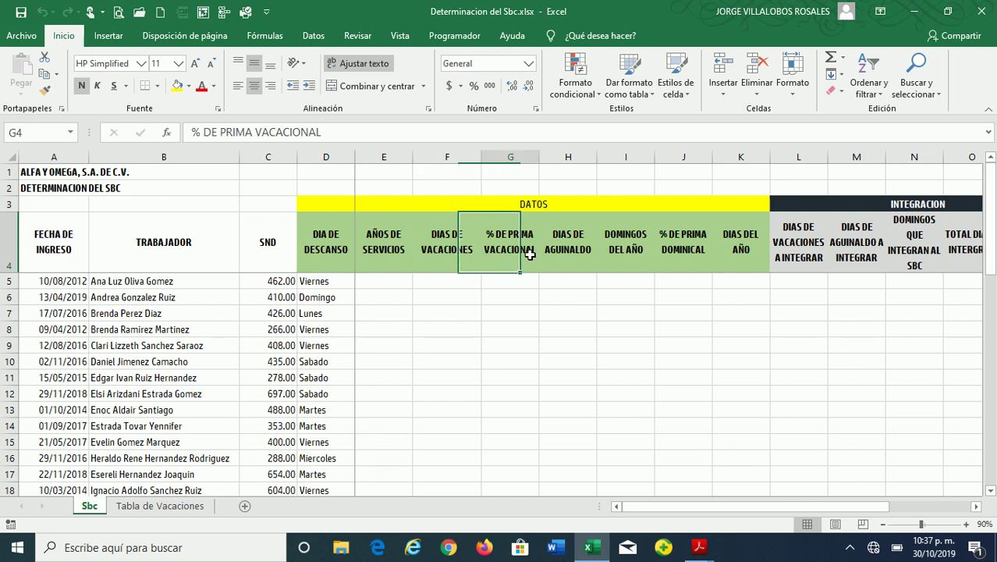
click(576, 267)
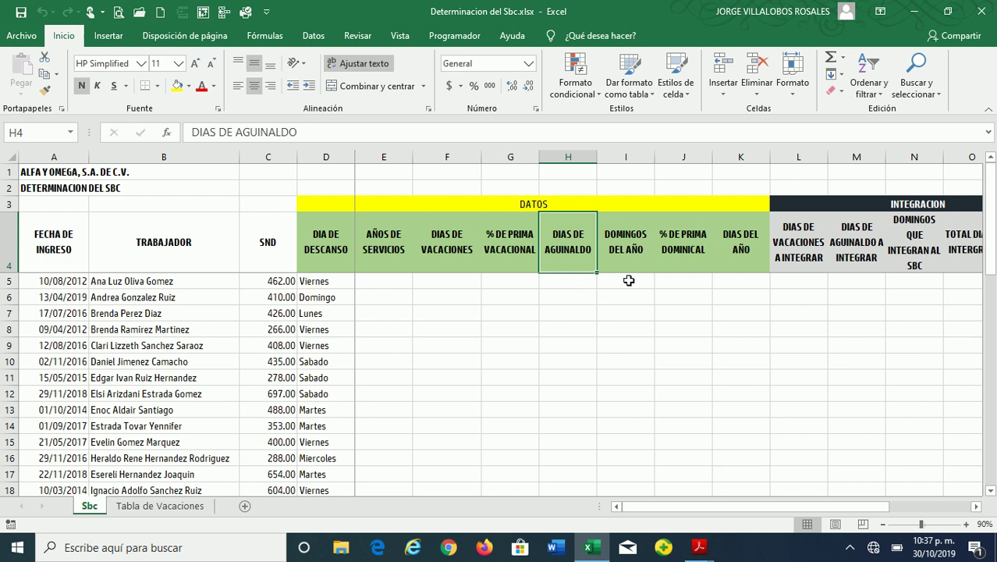
click(633, 251)
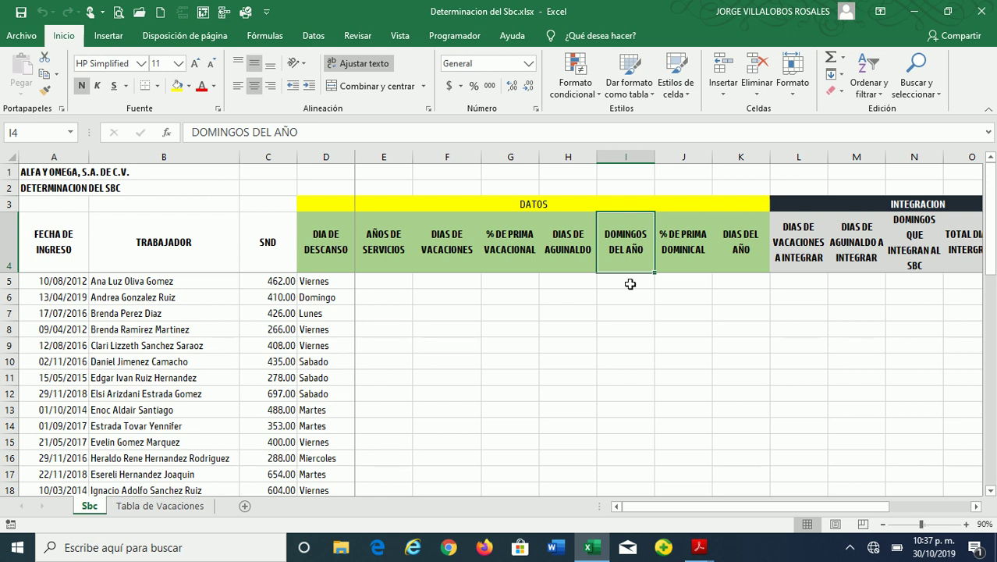
click(679, 248)
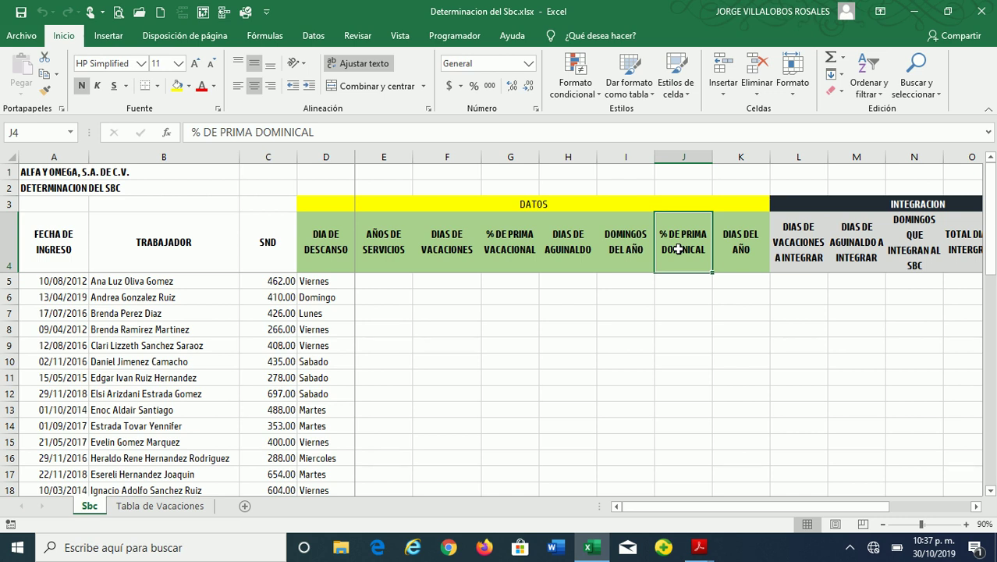
click(745, 254)
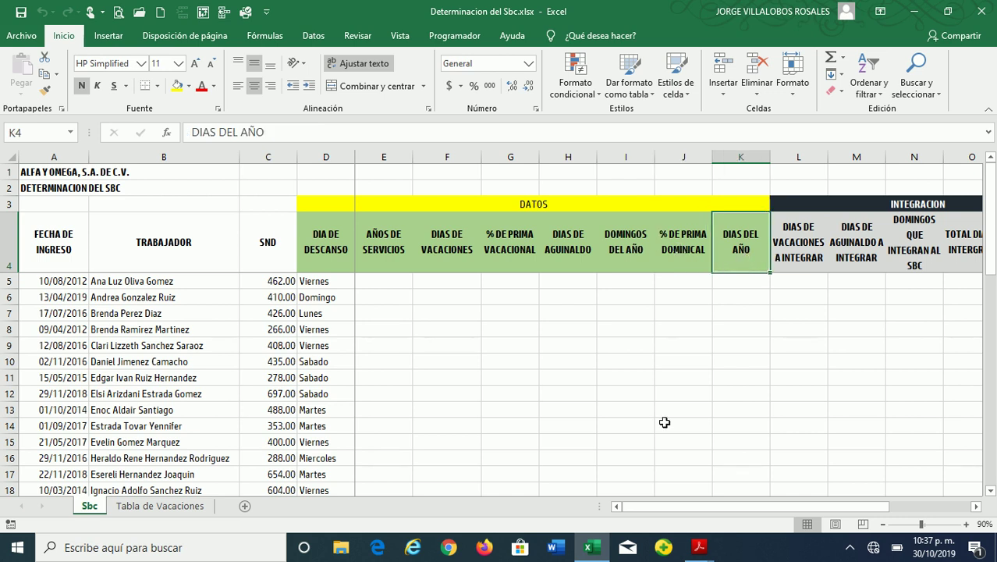
drag(749, 507, 829, 503)
drag(613, 248, 845, 294)
click(839, 254)
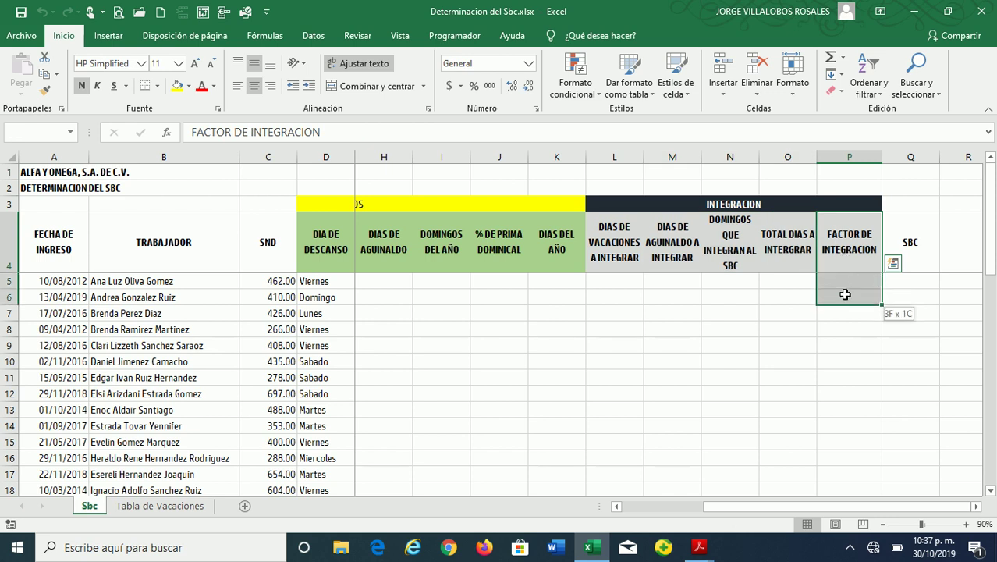
click(908, 255)
click(856, 279)
drag(763, 507, 685, 507)
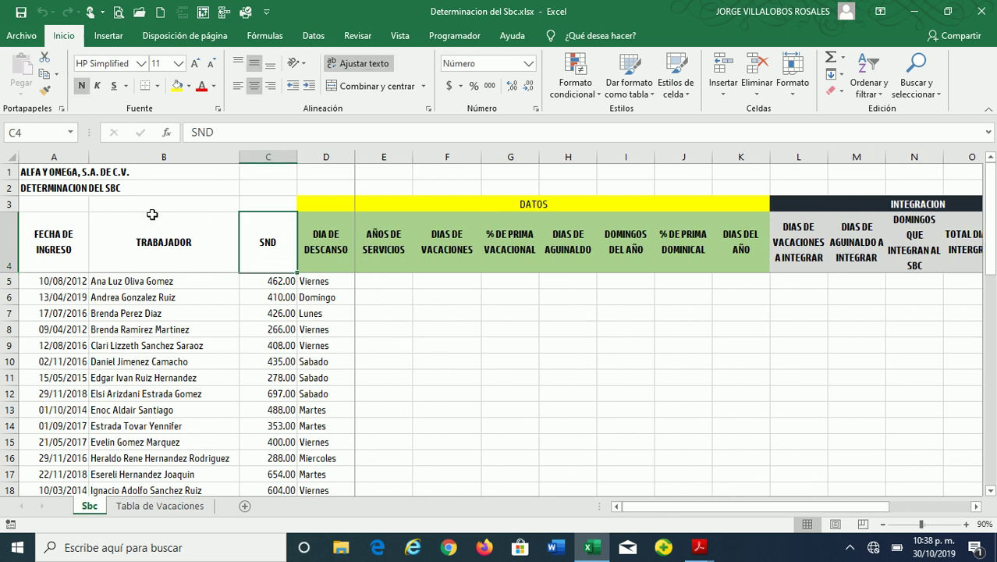
click(70, 224)
click(55, 175)
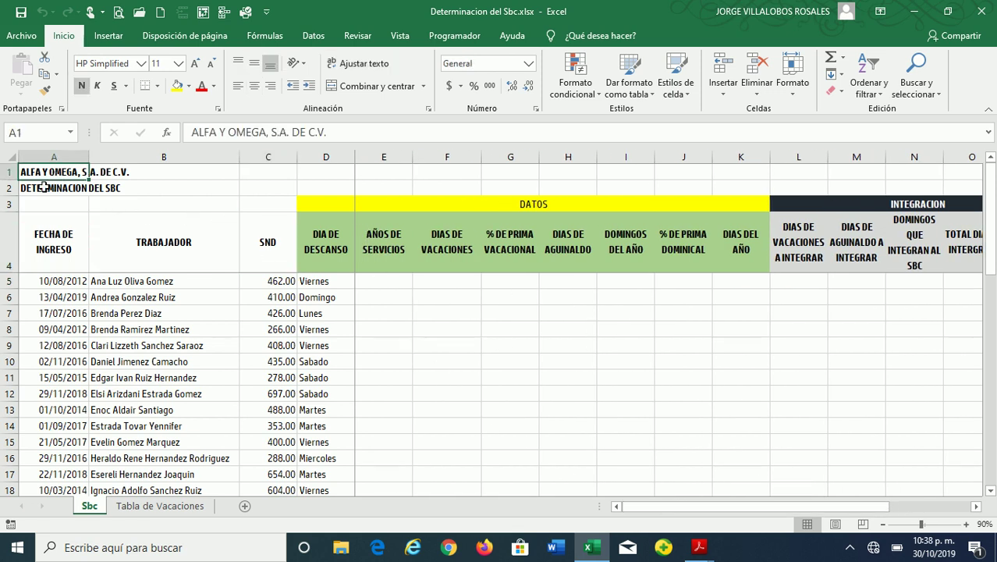
click(43, 188)
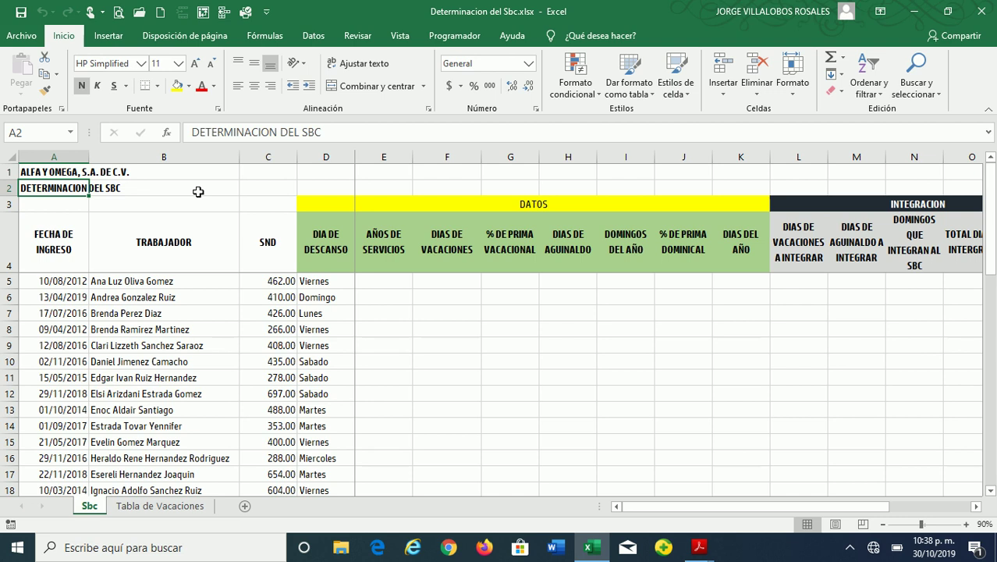
click(34, 239)
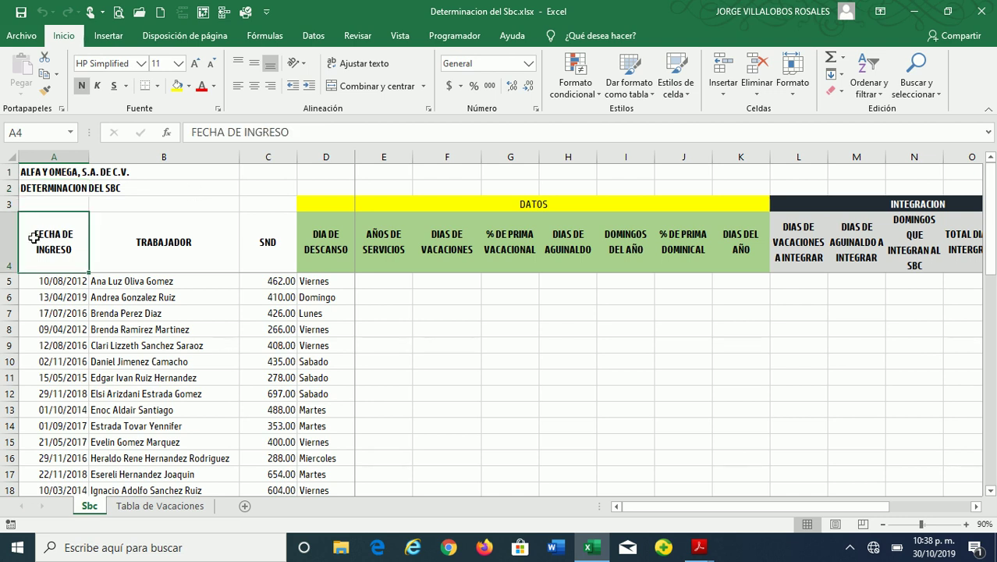
click(148, 244)
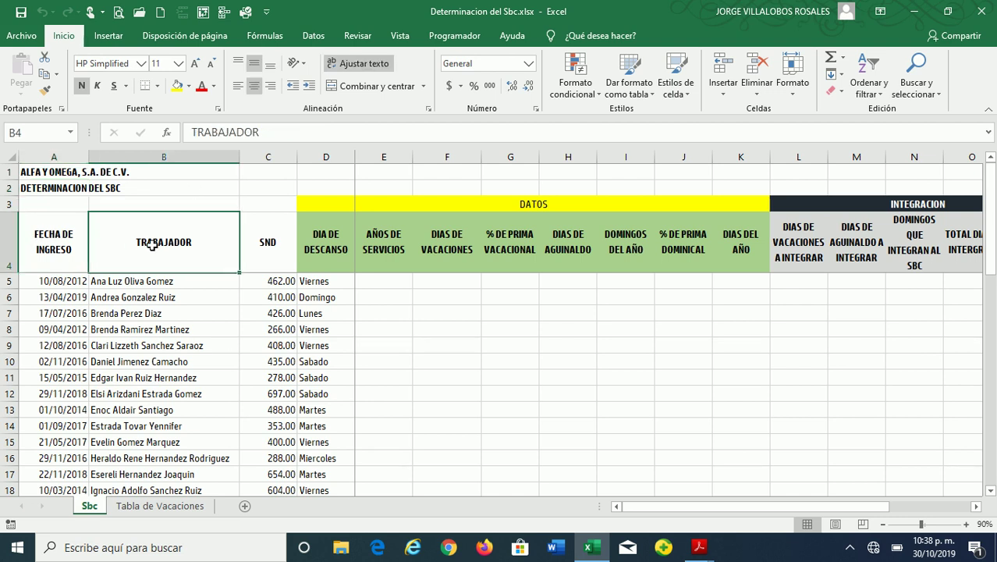
click(286, 243)
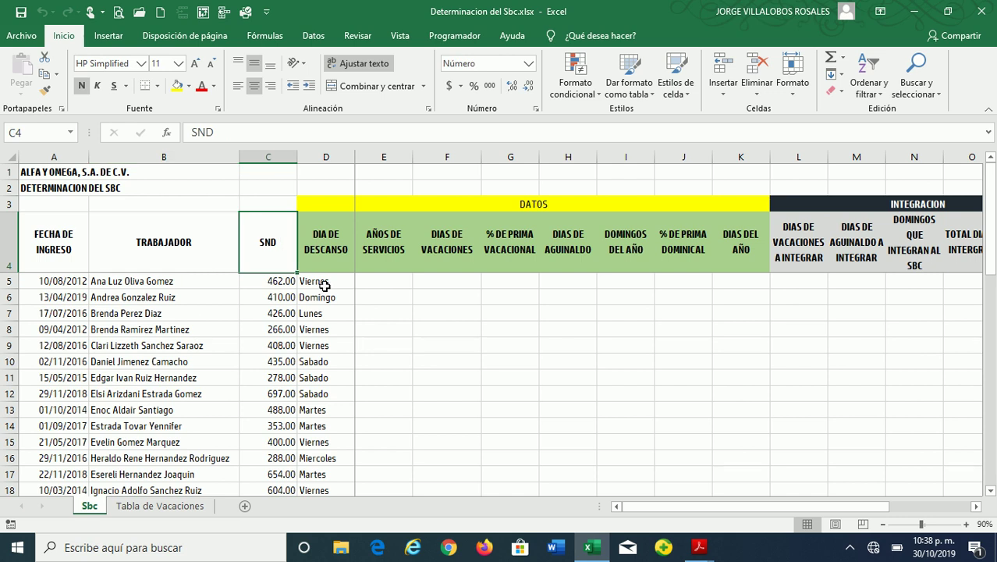
click(324, 254)
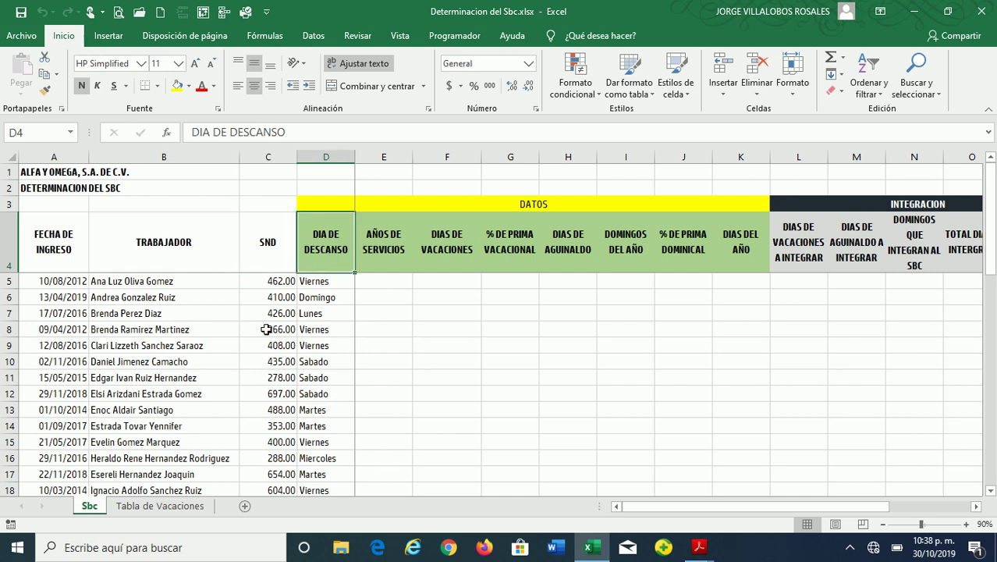
click(369, 284)
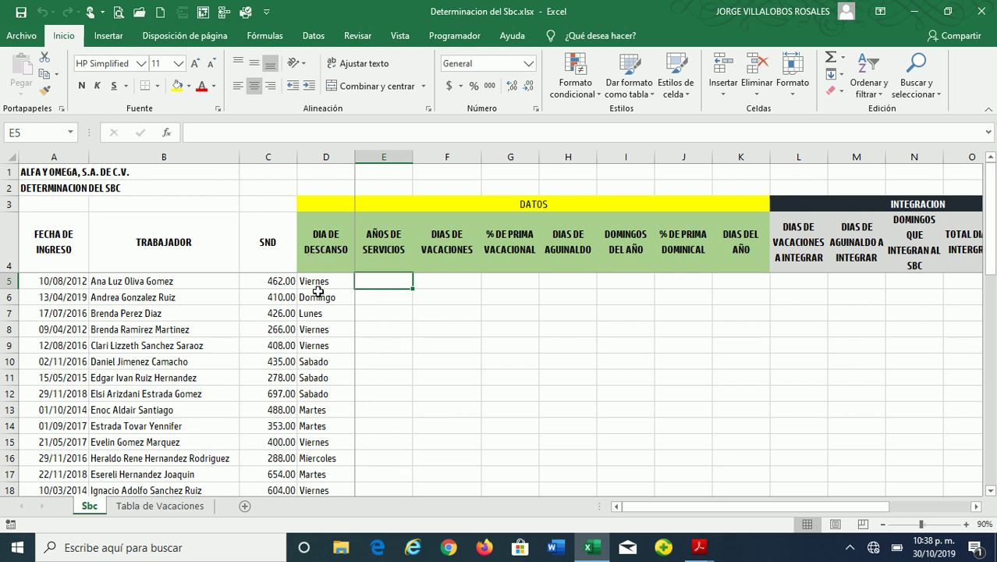
click(669, 282)
click(636, 282)
click(664, 282)
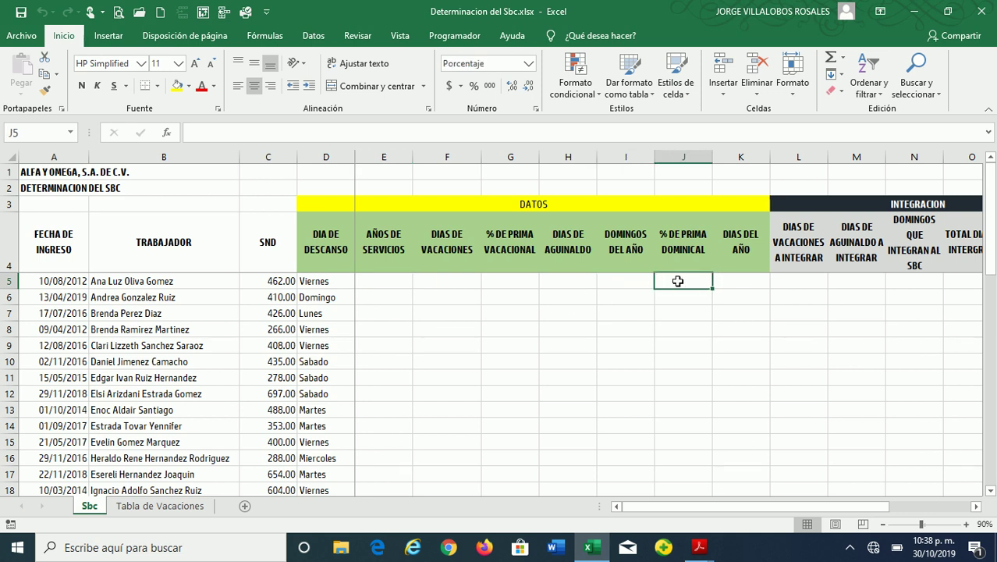
click(400, 280)
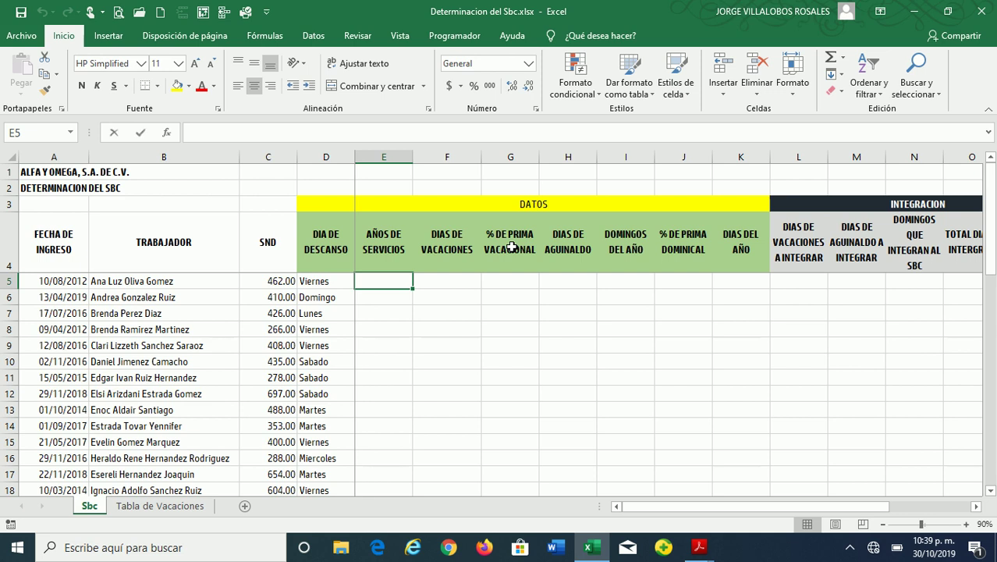
Start the formula =SIFECHA( in cell E5
text(=SI)
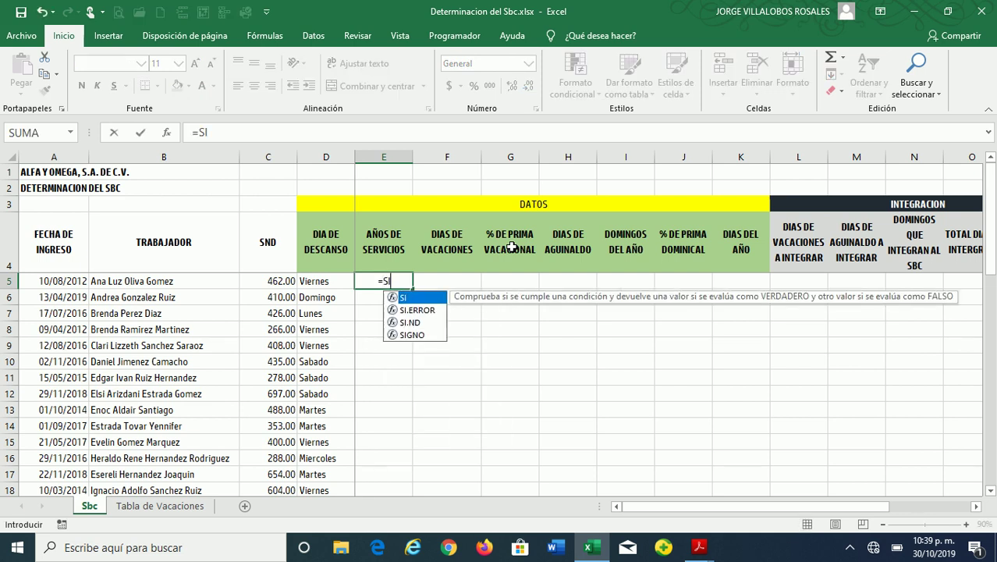
text(FECHA)
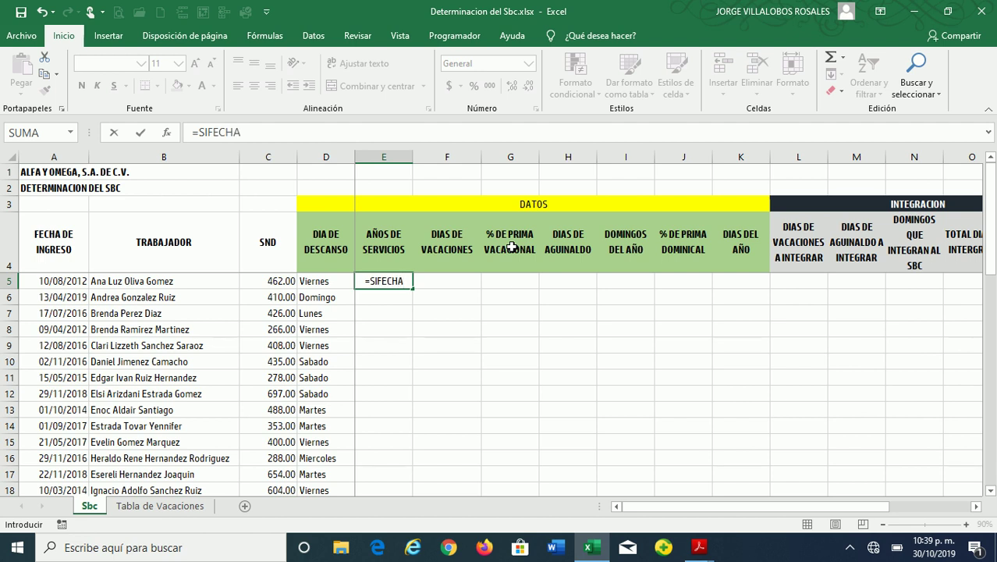
text(()
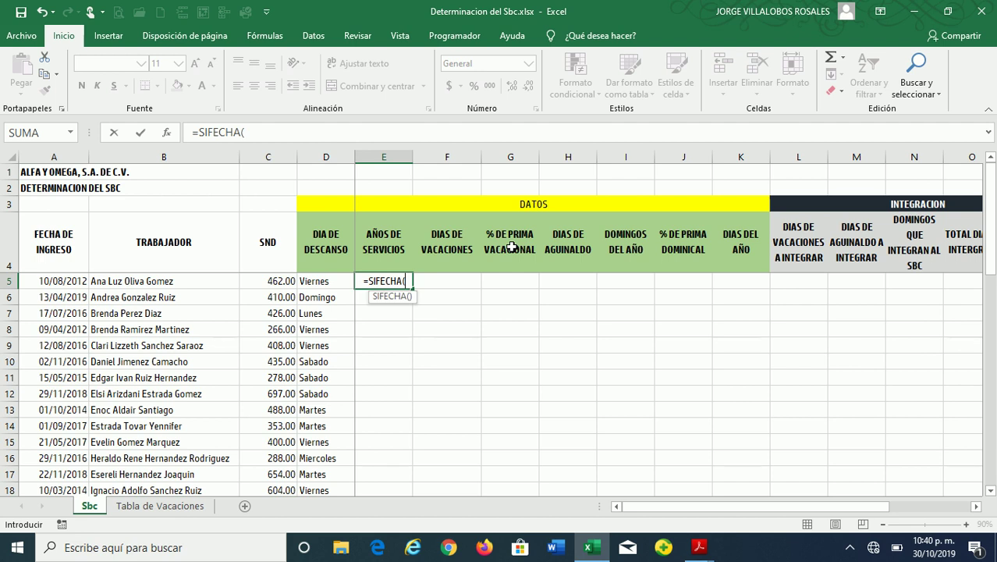
Complete E5 as =SIFECHA(A5,HOY(),"Y") to count years since the A5 hire date
click(63, 284)
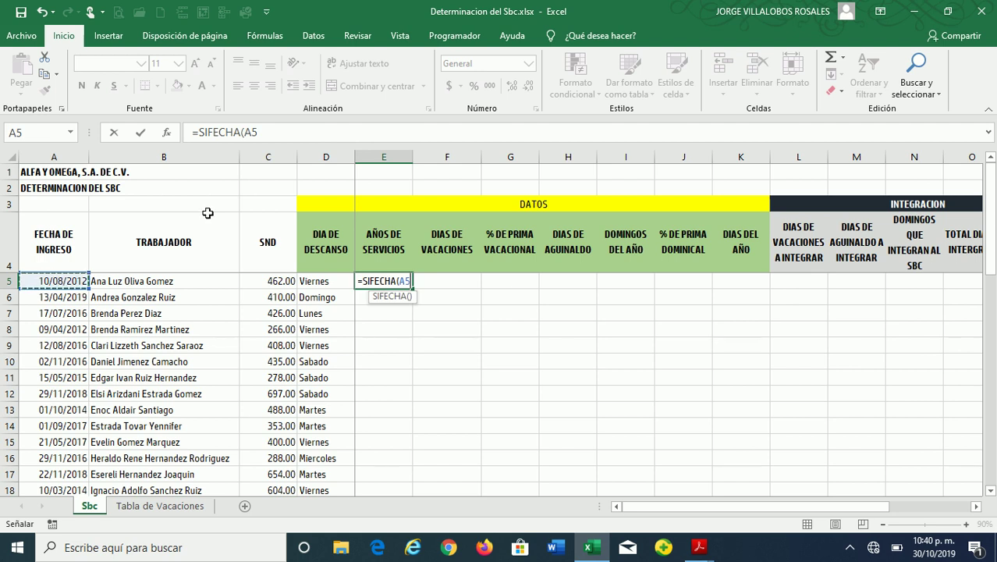
text(,)
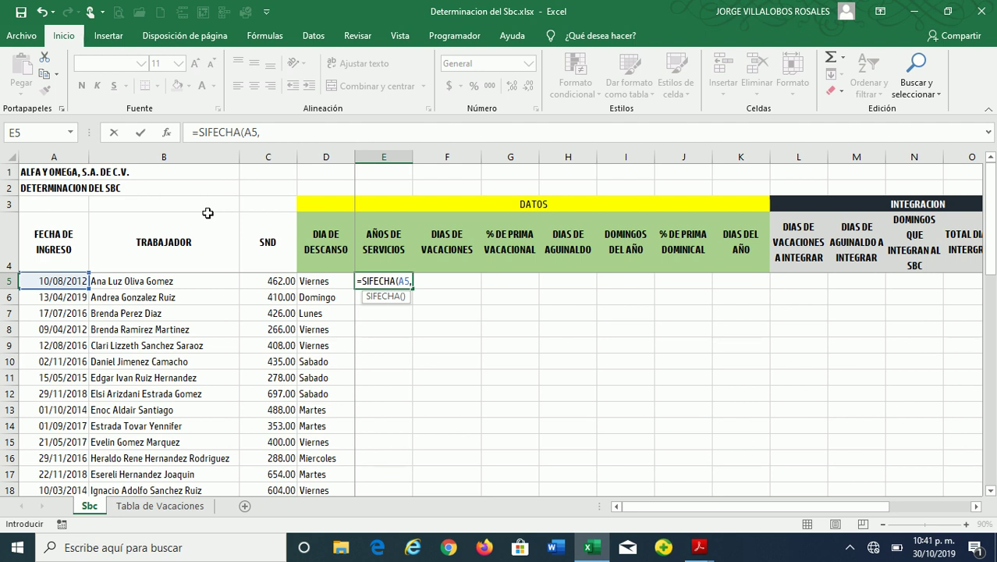
text(HOY)
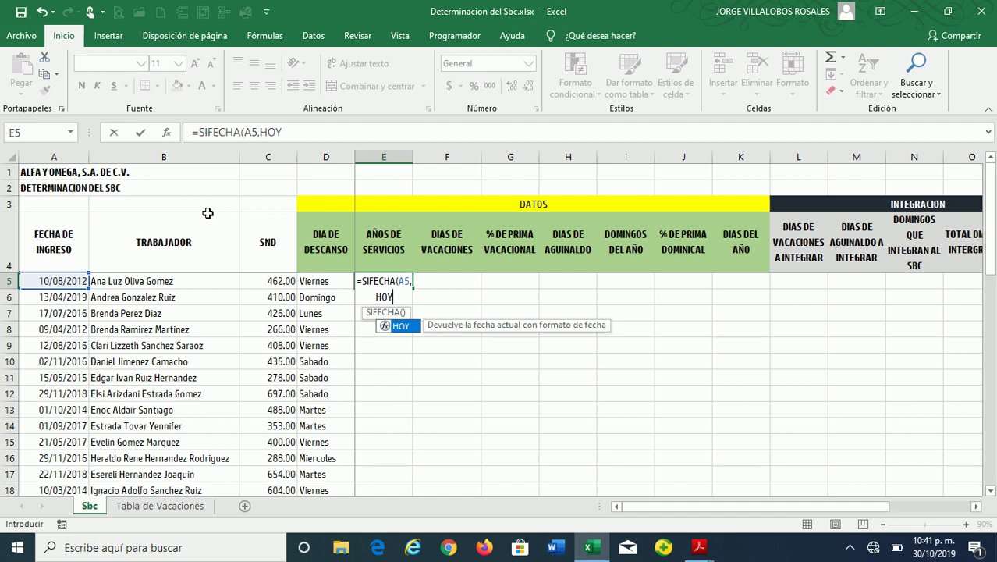
text(()
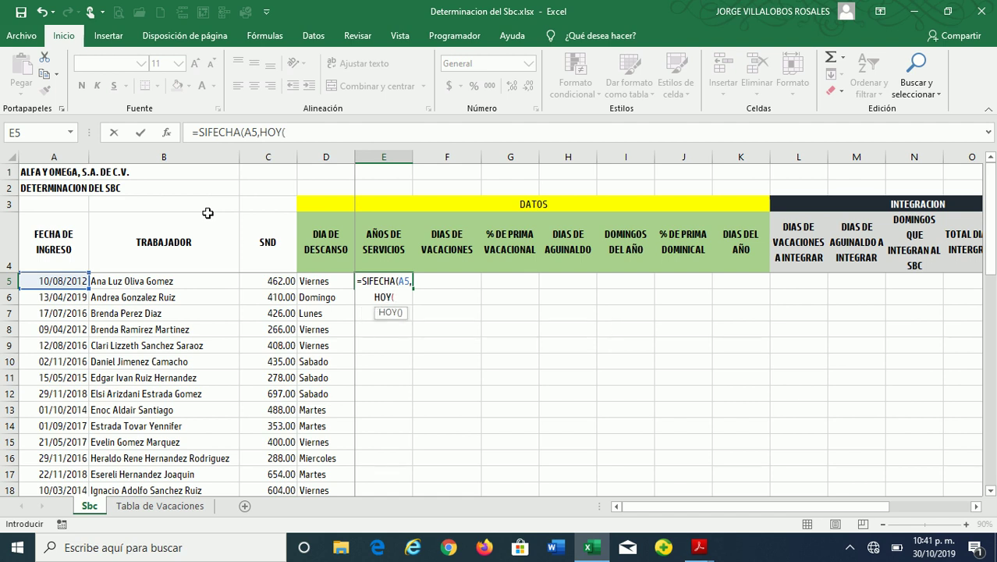
text())
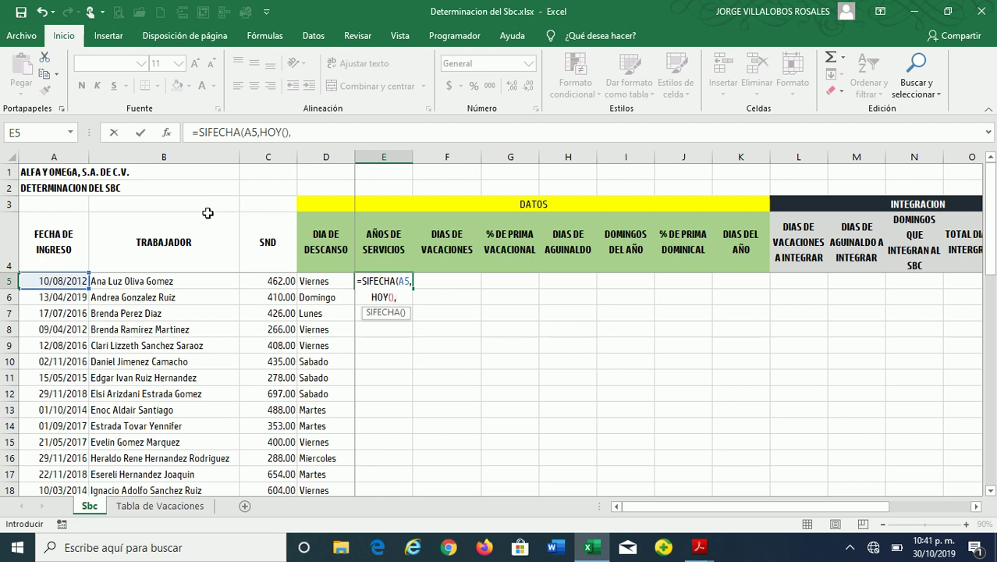
text(,")
text(M)
key(BackSpace)
text(Y"))
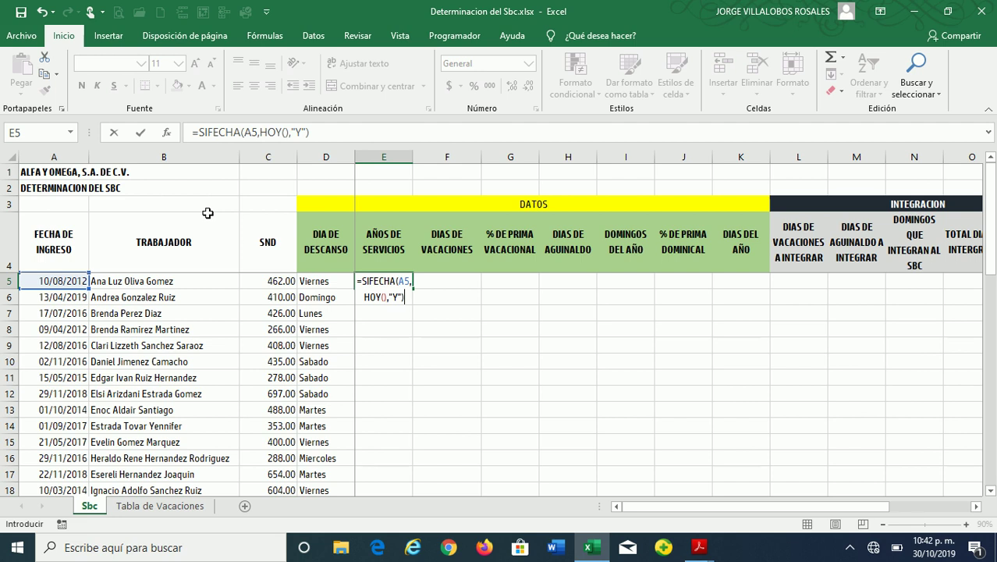
key(Return)
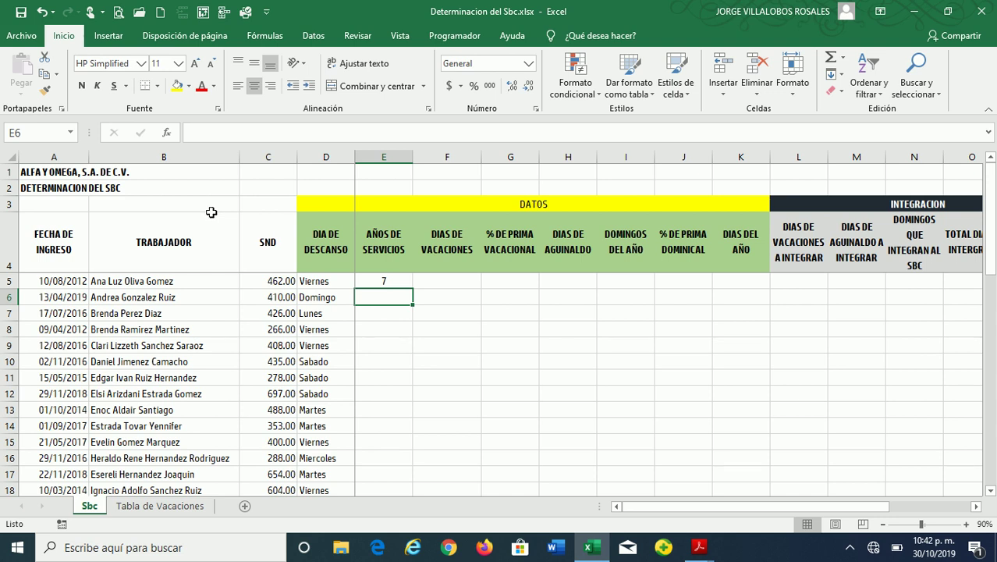
Copy E5's SIFECHA formula down column E for all 37 workers and zoom to 100%
click(385, 284)
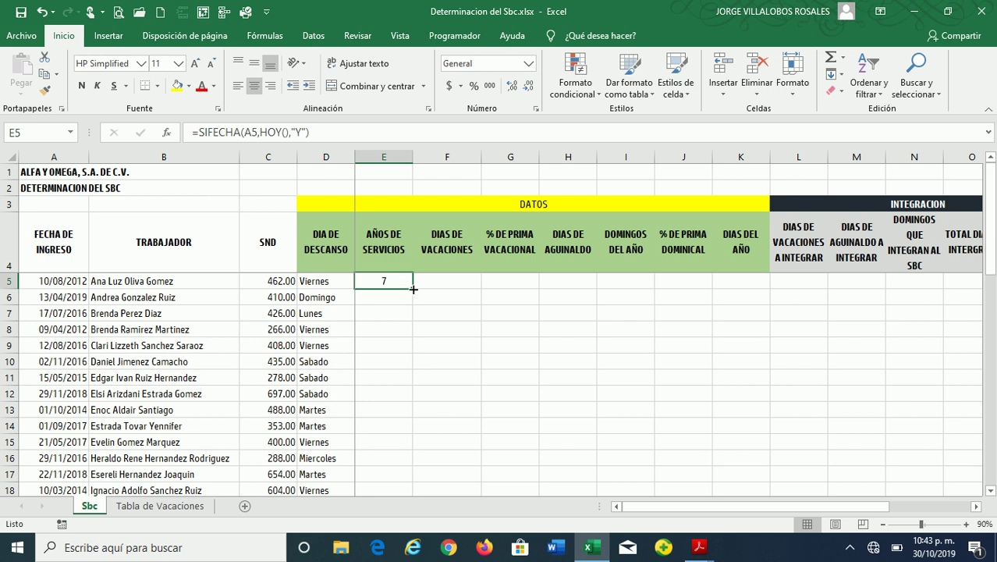
double_click(413, 290)
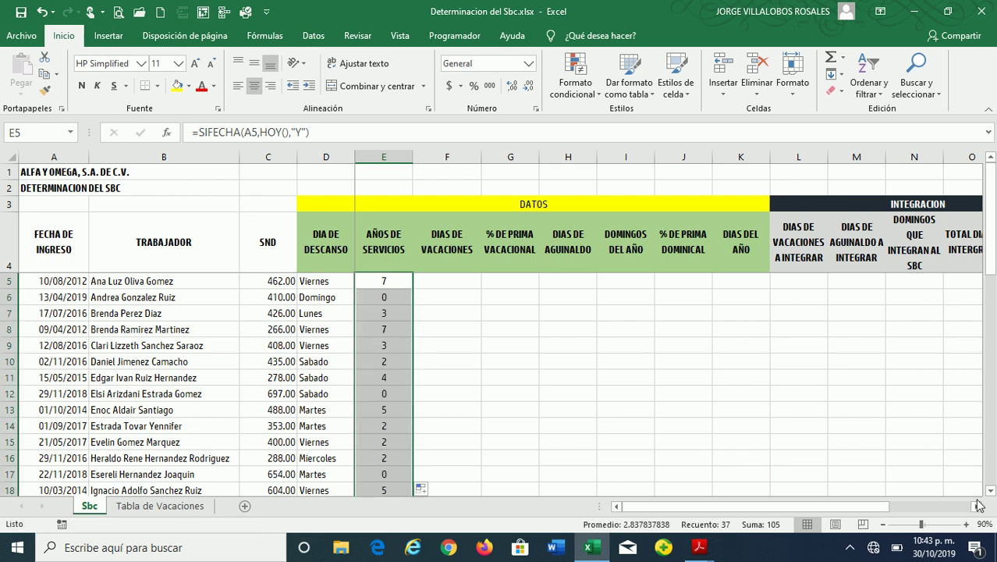
click(972, 524)
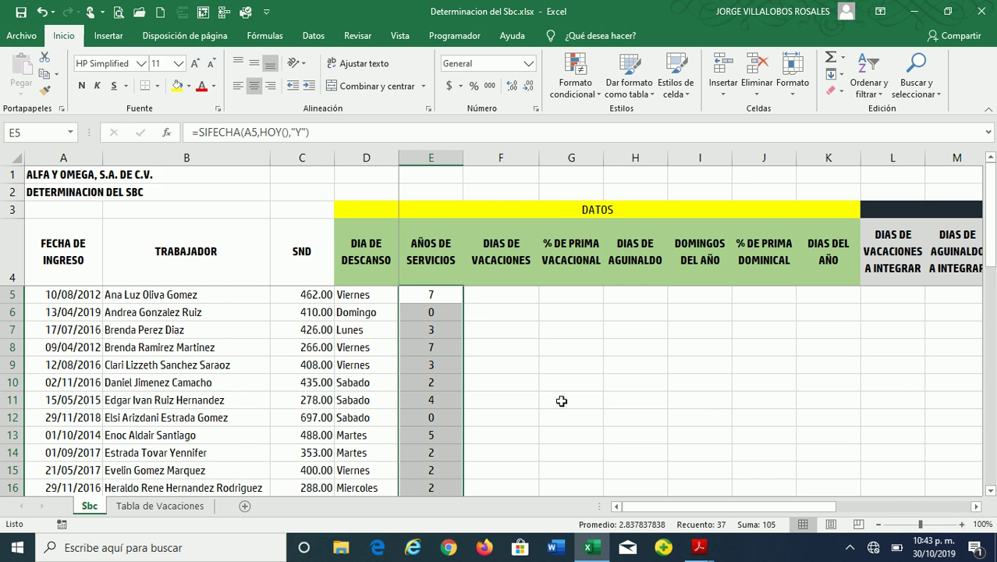
click(466, 334)
key(Left)
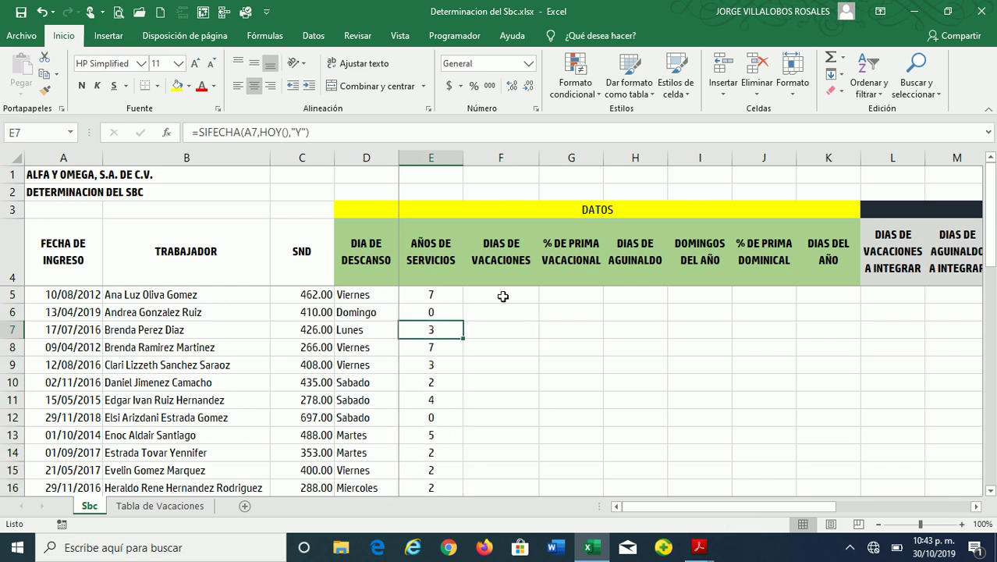
key(Down)
key(Down)
key(Down)
key(Down)
key(Down)
key(Down)
key(Down)
key(Down)
key(Down)
key(Down)
key(Down)
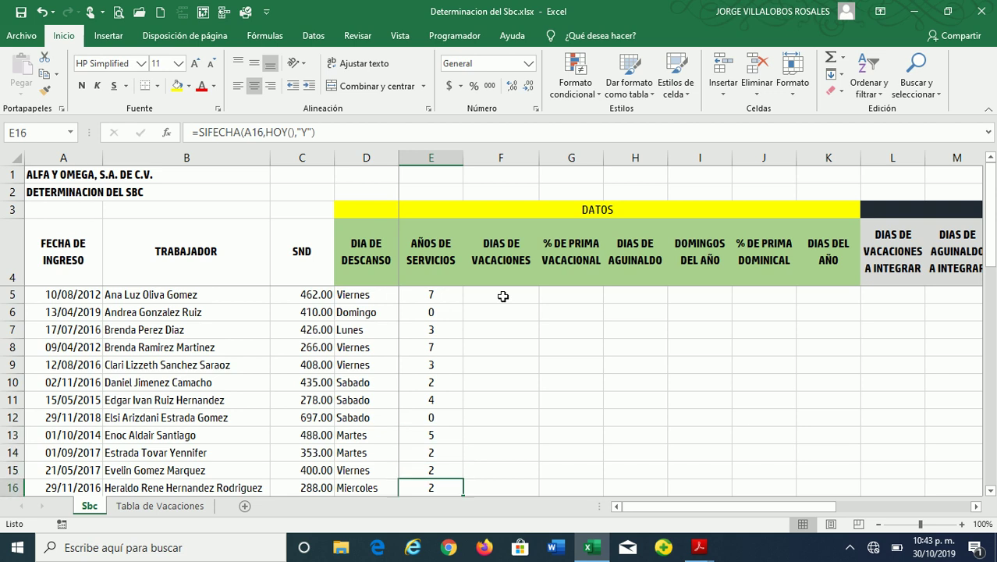
key(Down)
key(Down)
key(Down)
key(Down)
key(Down)
key(Down)
key(Up)
key(Up)
key(Up)
key(Up)
key(Up)
key(Up)
key(Up)
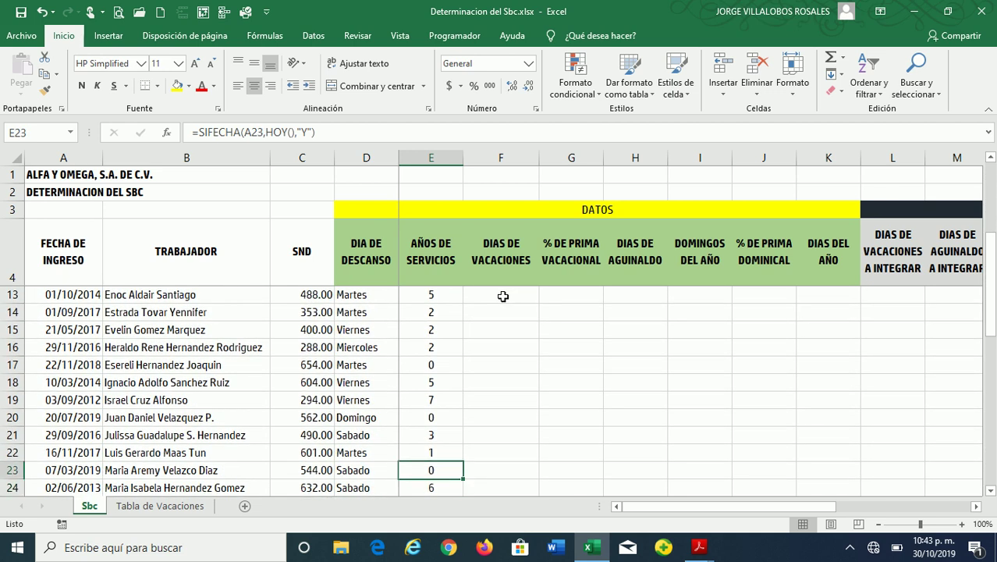
key(ctrl+Up)
key(Up)
key(Up)
key(Down)
key(Down)
key(Down)
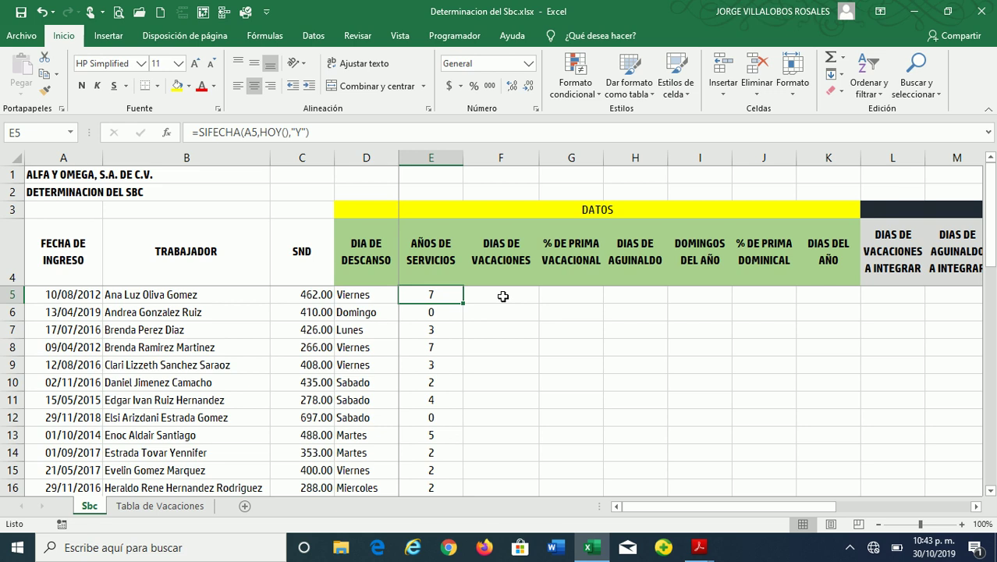
key(Down)
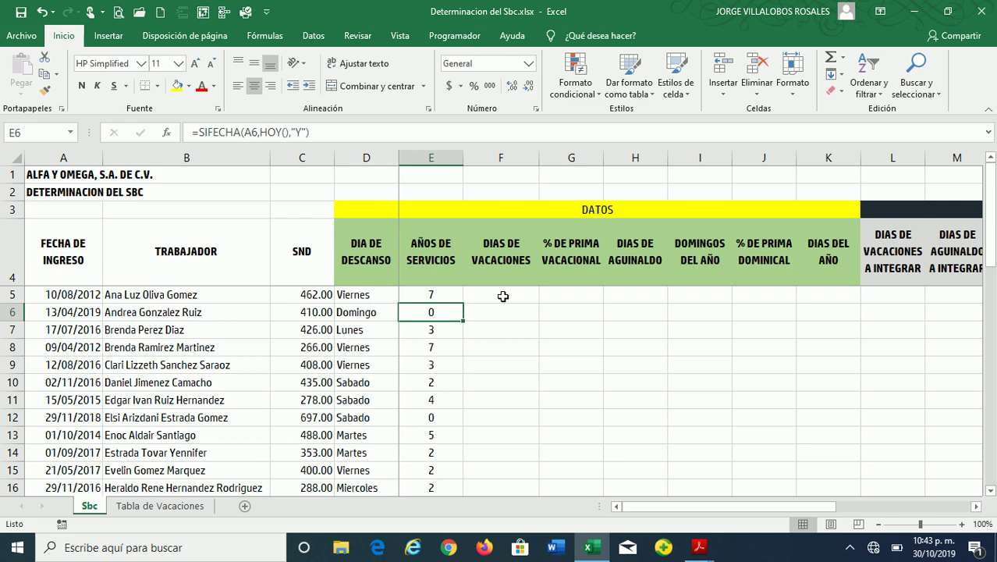
key(Left)
key(Left)
key(Left)
key(Left)
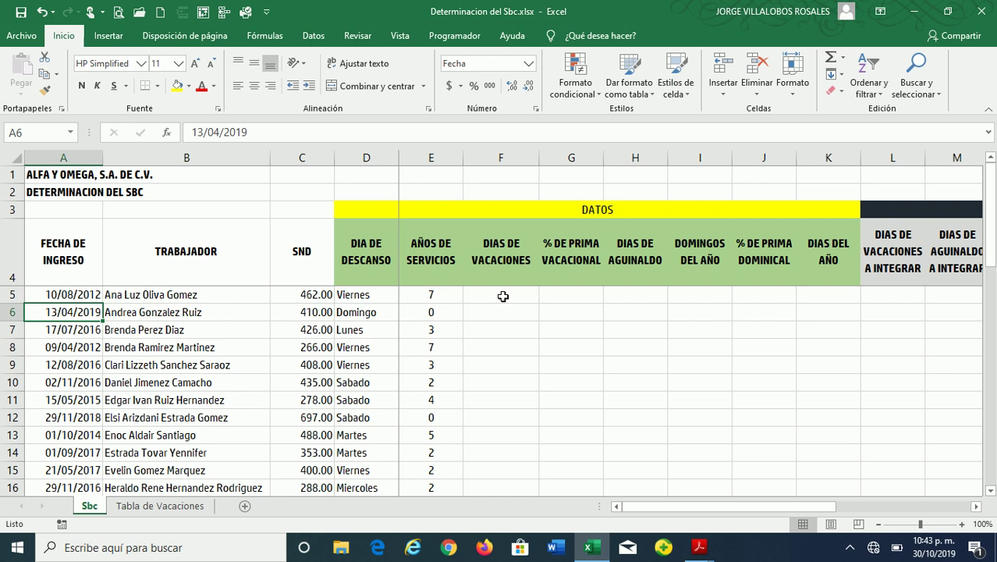
key(Right)
key(Right)
key(Right)
key(Right)
key(Up)
key(Down)
key(Up)
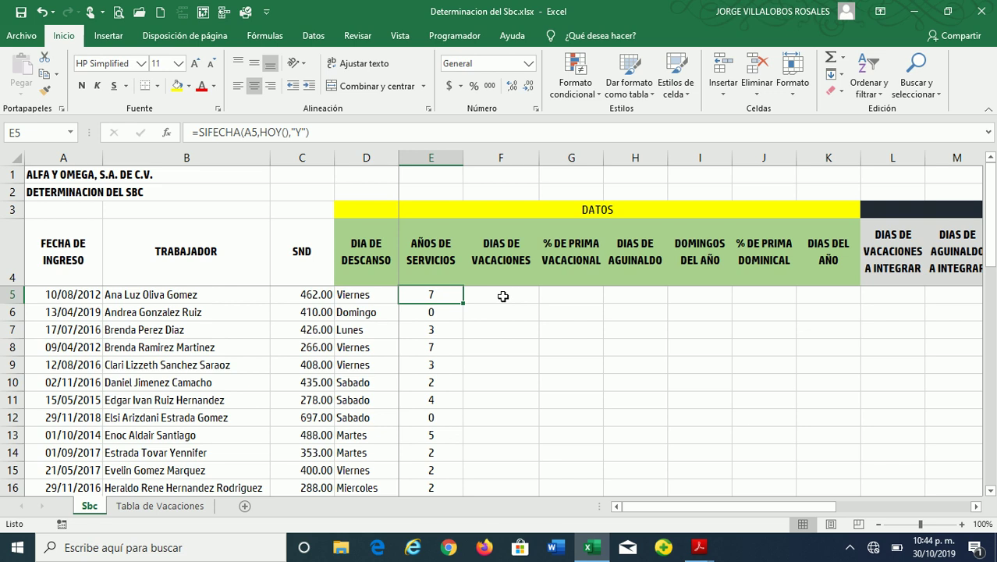
click(503, 297)
key(Up)
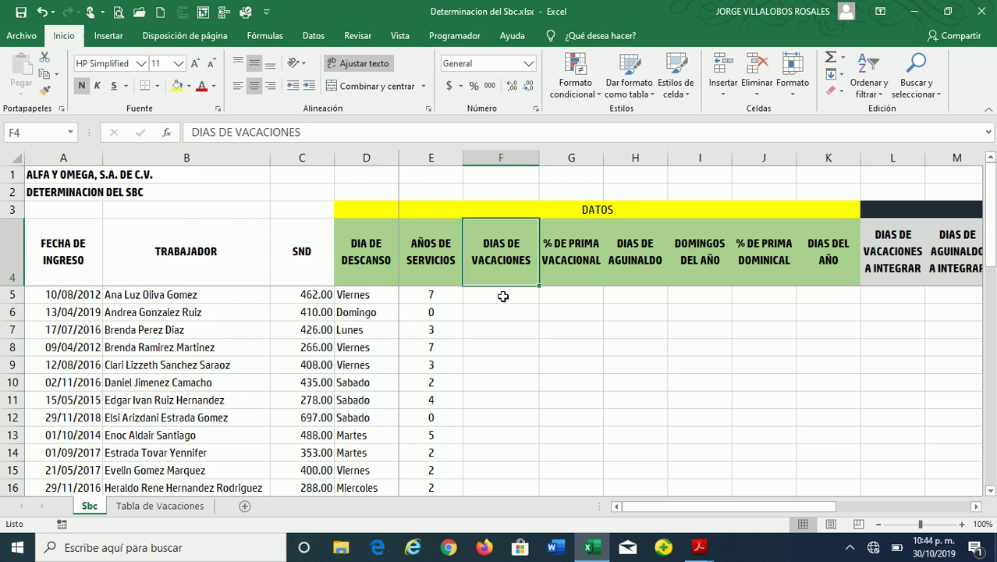
Rewrite E5 as =SI(SIFECHA(A5,HOY(),"Y")=0,1,SIFECHA(A5,HOY(),"Y")) so zero years become 1
key(Left)
key(Down)
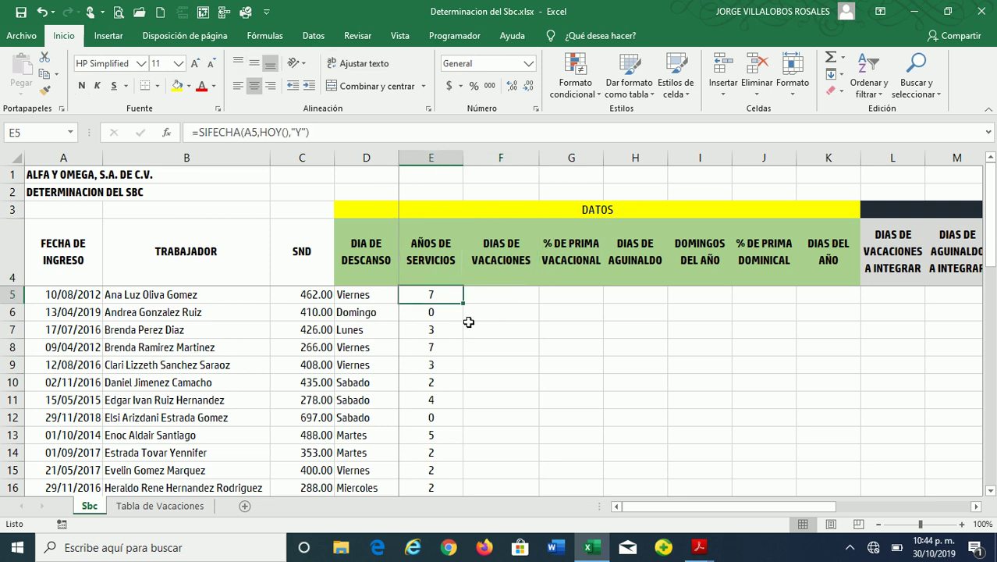
double_click(430, 294)
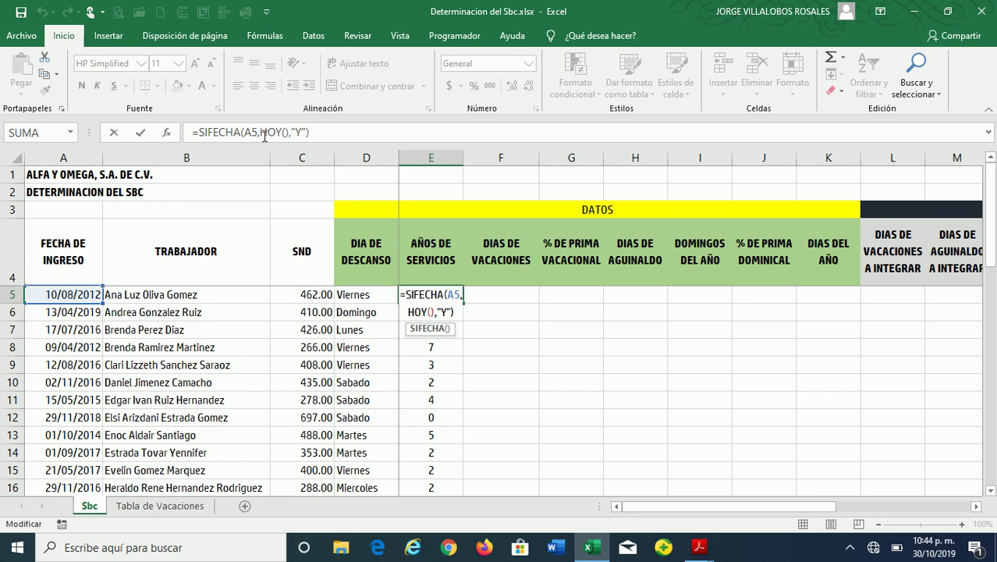
click(201, 132)
drag(201, 132, 319, 133)
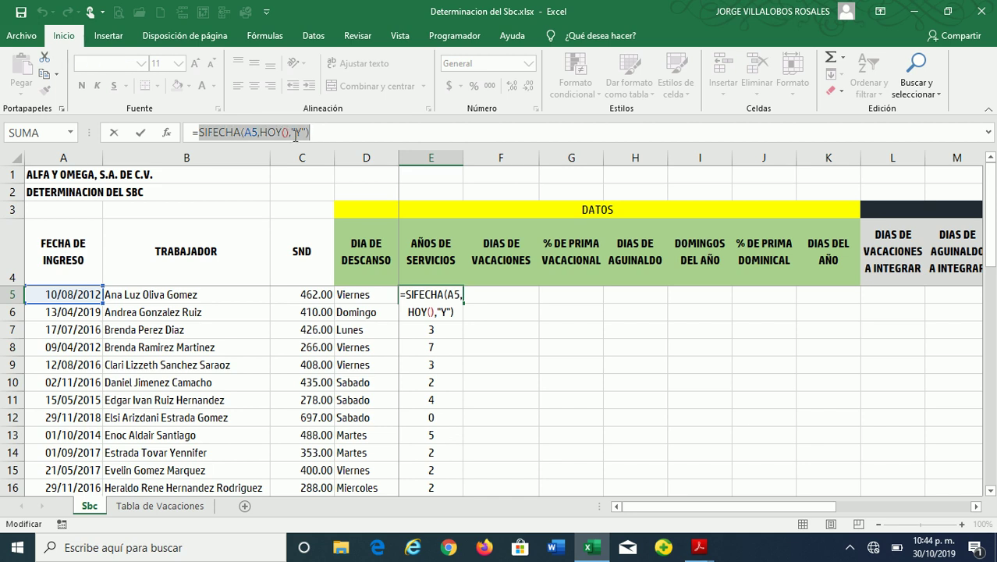
key(ctrl+c)
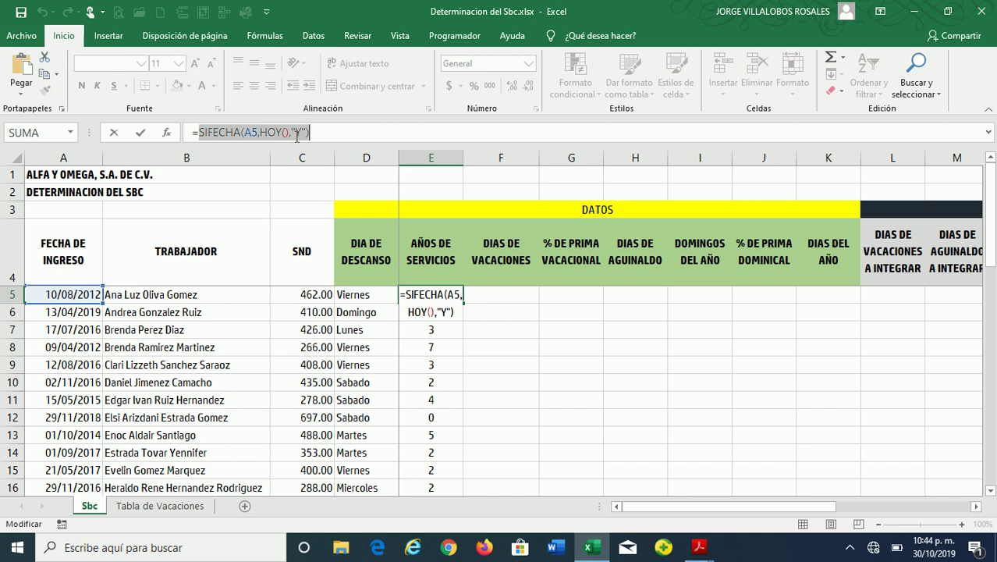
click(201, 133)
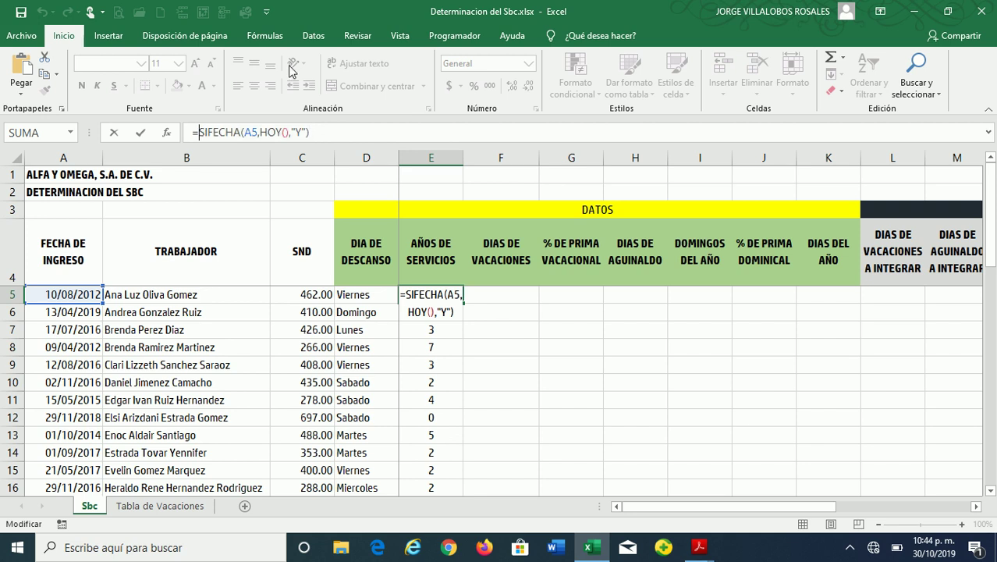
text(SI()
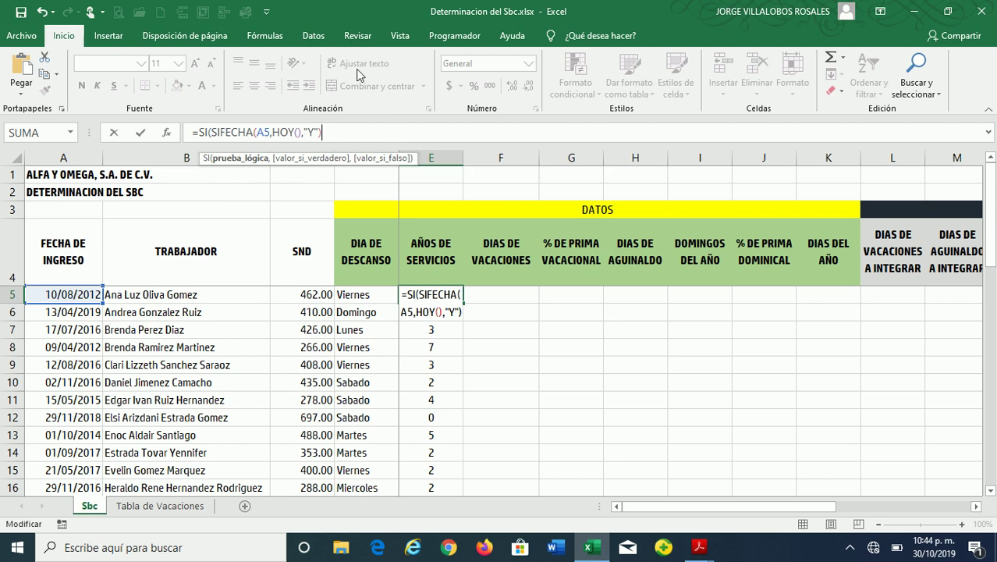
text(=0,1)
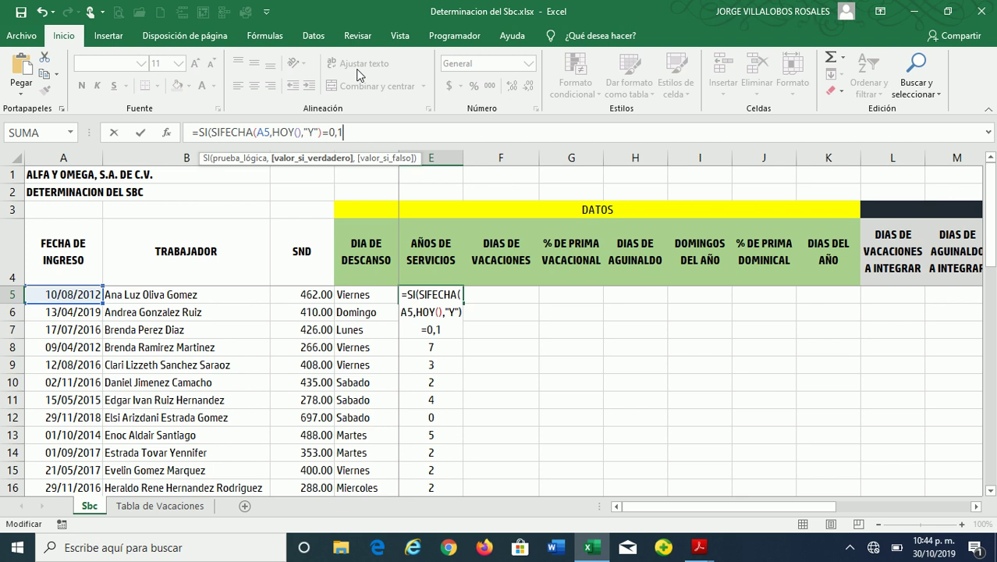
text(,)
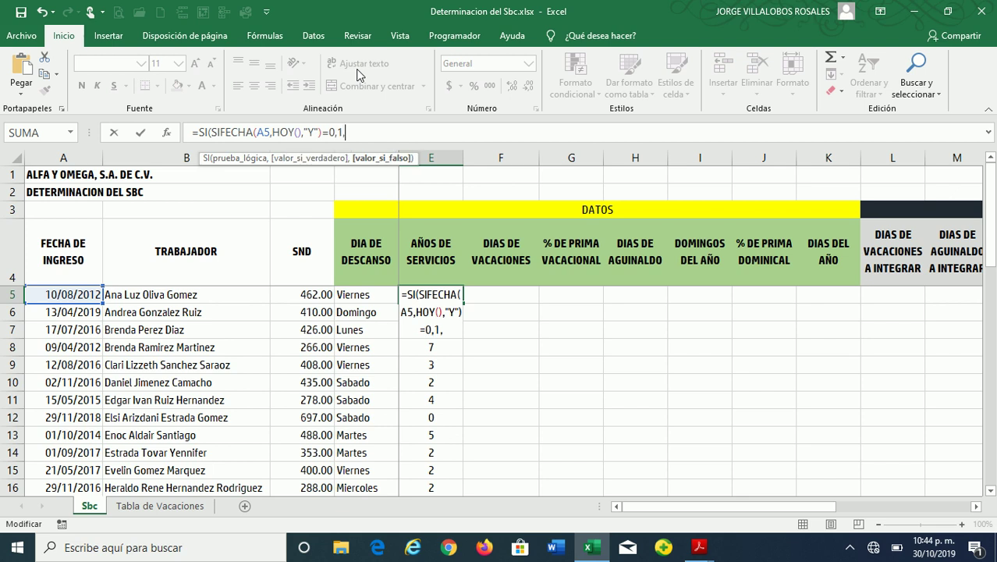
key(ctrl+v)
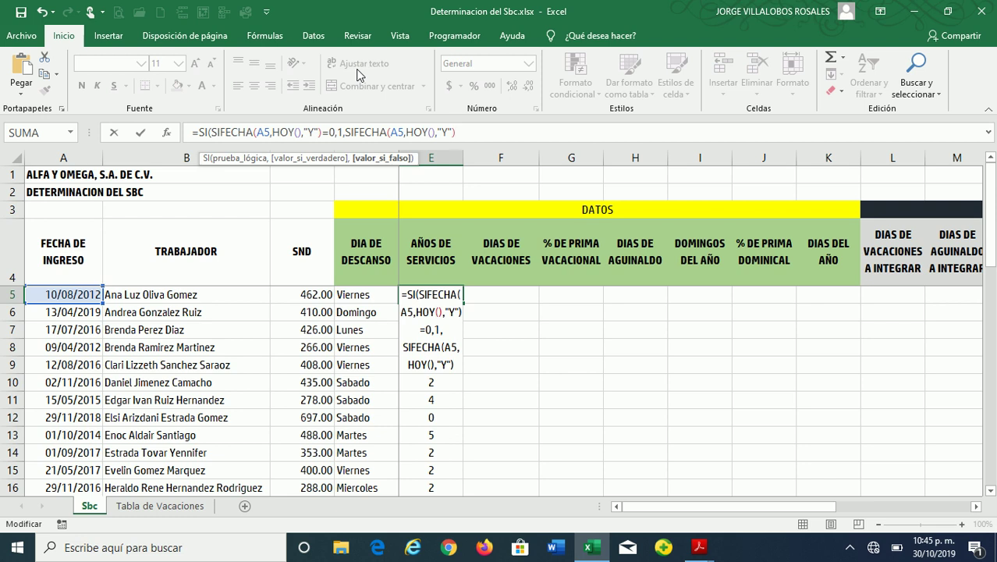
text())
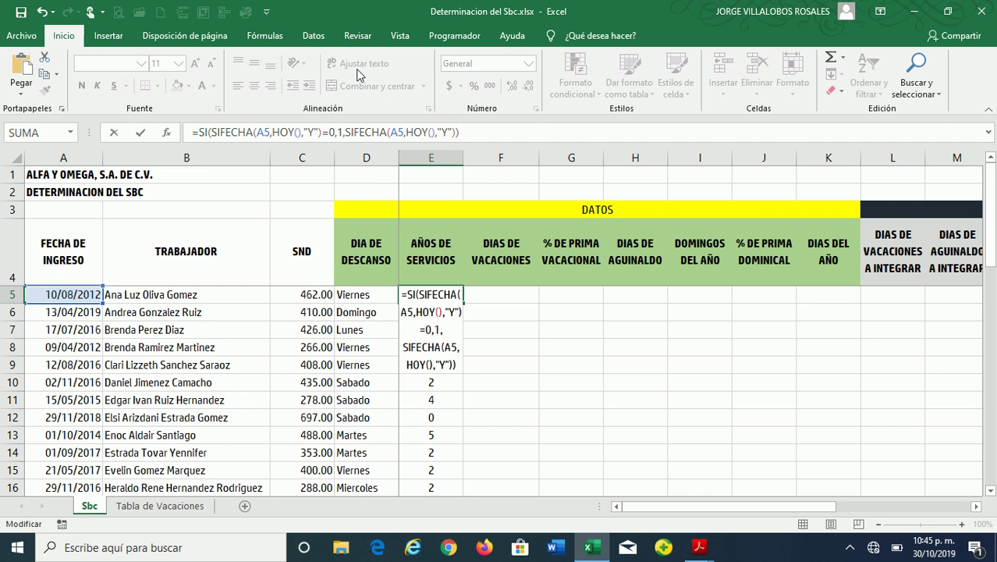
key(Return)
key(Up)
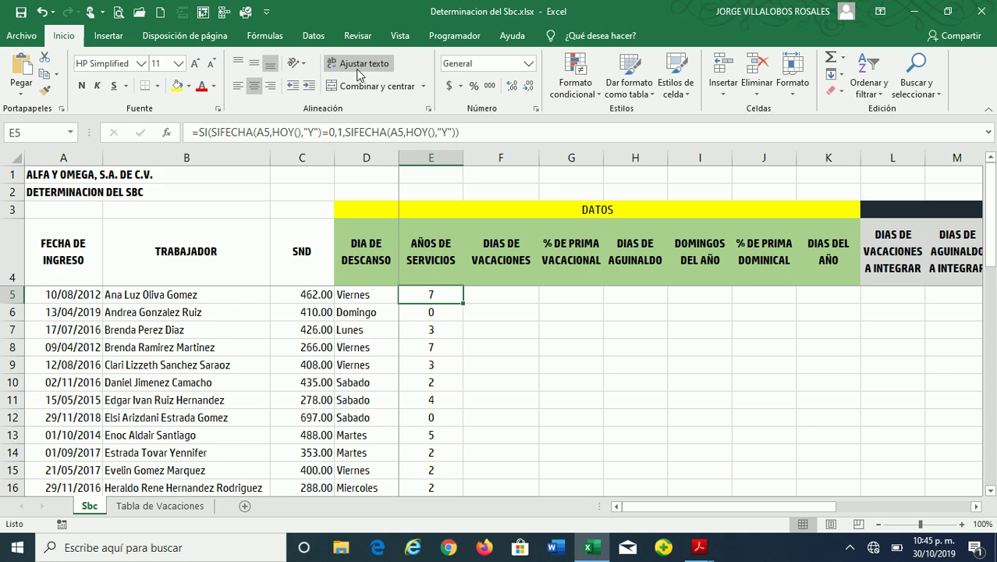
Fill the SI-wrapped service-years formula from E5 down column E and check the results
double_click(461, 302)
click(442, 316)
scroll(461, 392, down, 6)
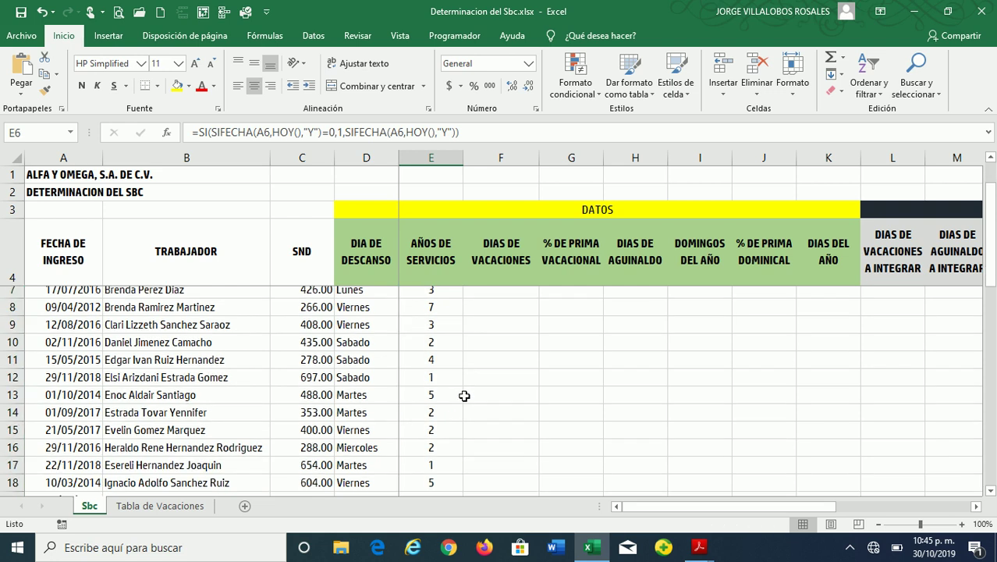
scroll(464, 396, down, 4)
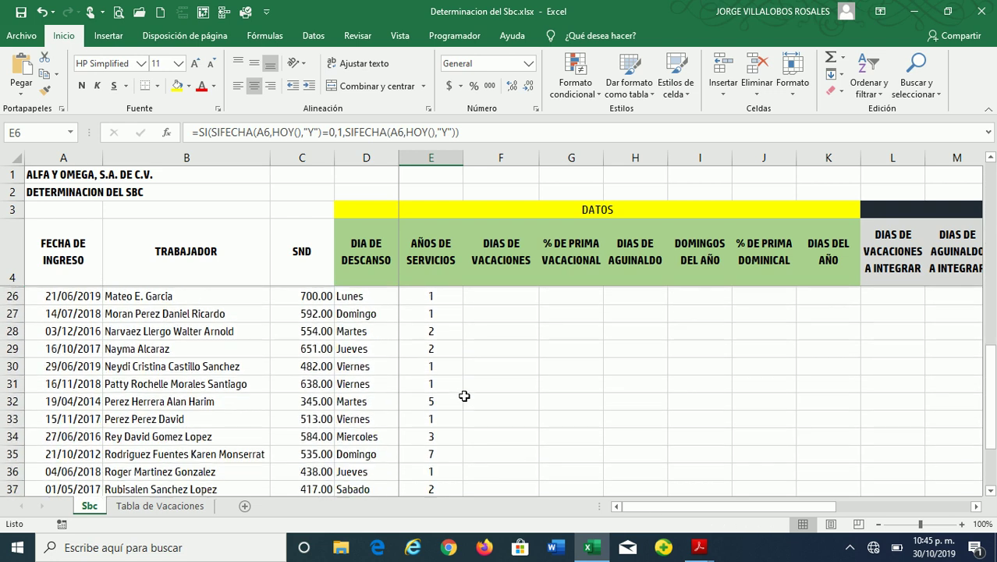
scroll(464, 396, up, 10)
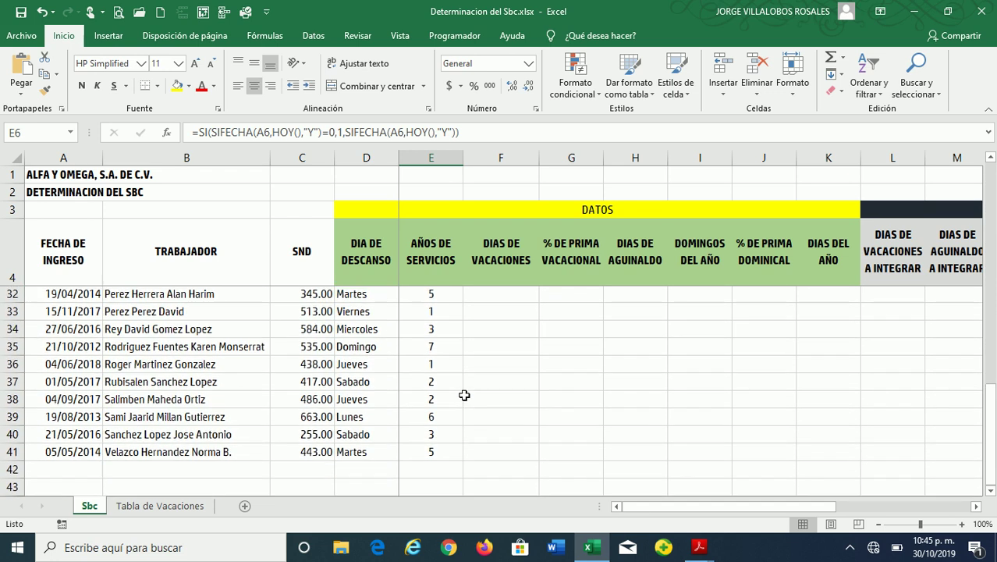
scroll(464, 395, up, 1)
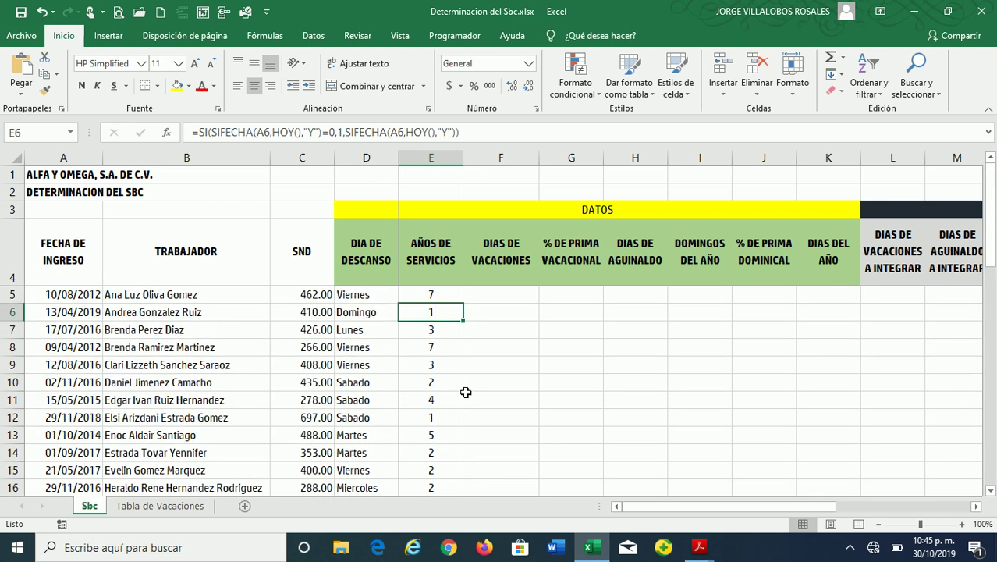
click(492, 290)
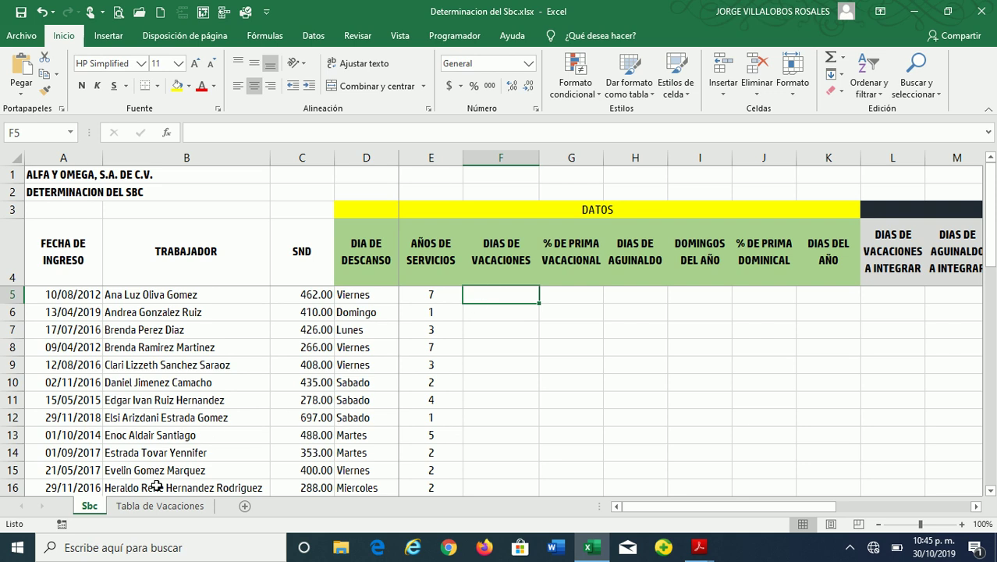
Scroll through the Tabla de Vacaciones years-to-days table, then return to the Sbc sheet
click(144, 507)
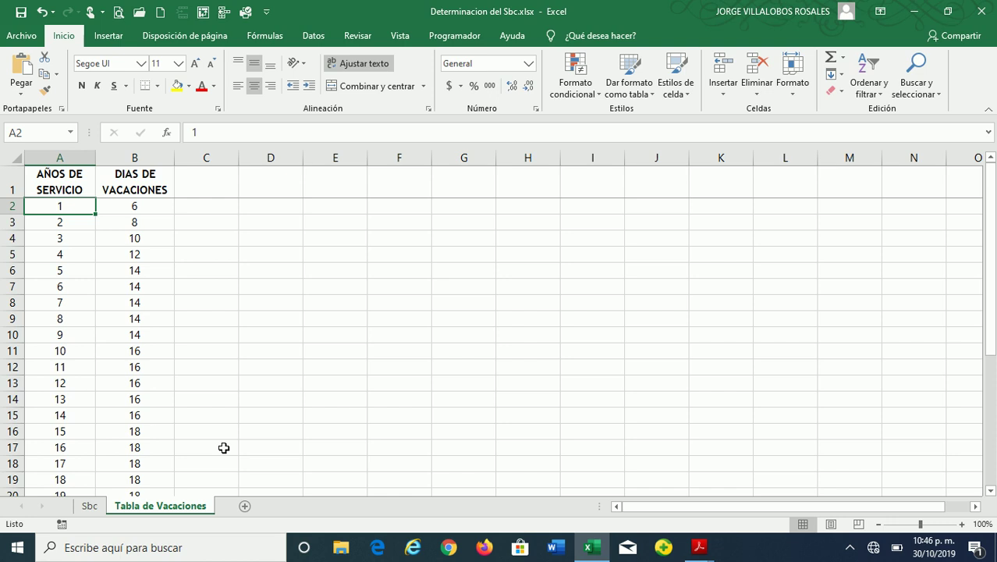
scroll(208, 423, down, 6)
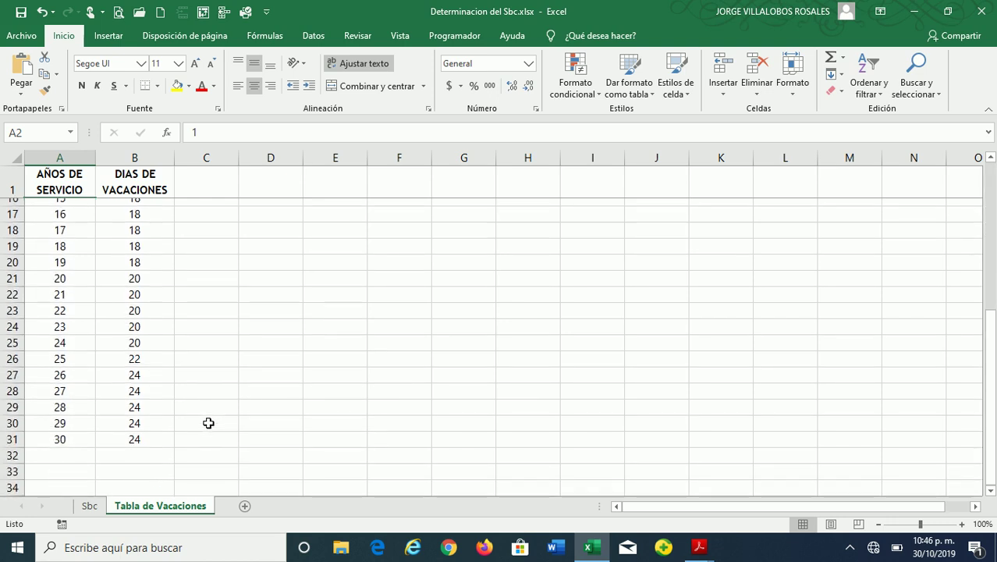
scroll(239, 402, up, 1)
scroll(240, 401, up, 2)
scroll(239, 400, down, 2)
scroll(238, 401, up, 3)
scroll(237, 401, up, 2)
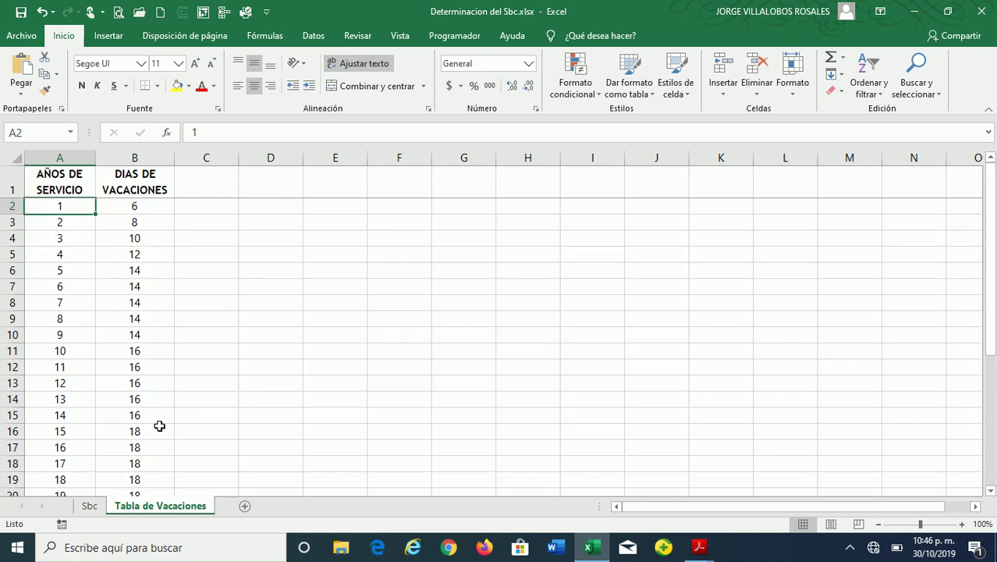
click(93, 506)
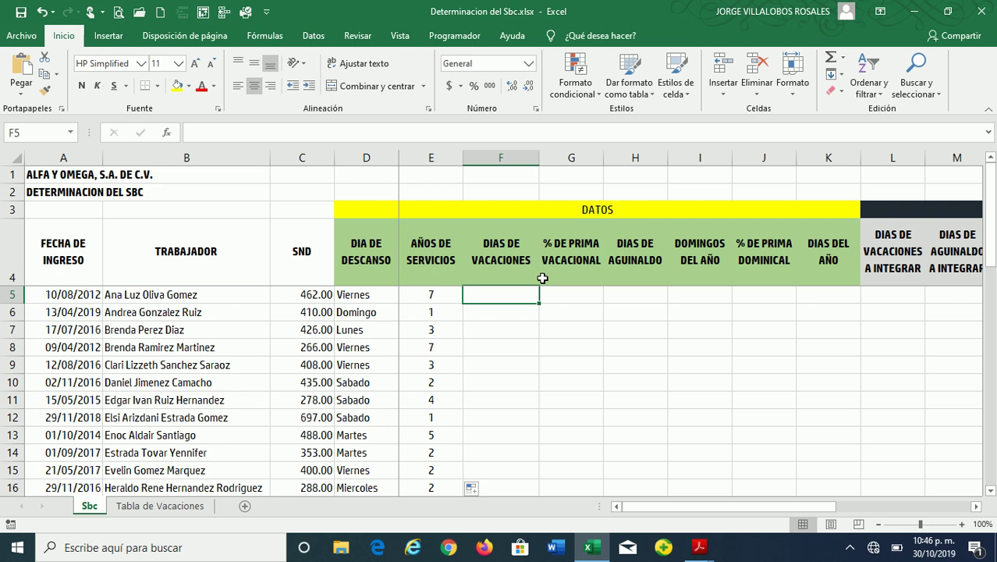
Begin =BUSCARV(E5, in F5 and switch to the Tabla de Vacaciones sheet for its range
text(=BUS)
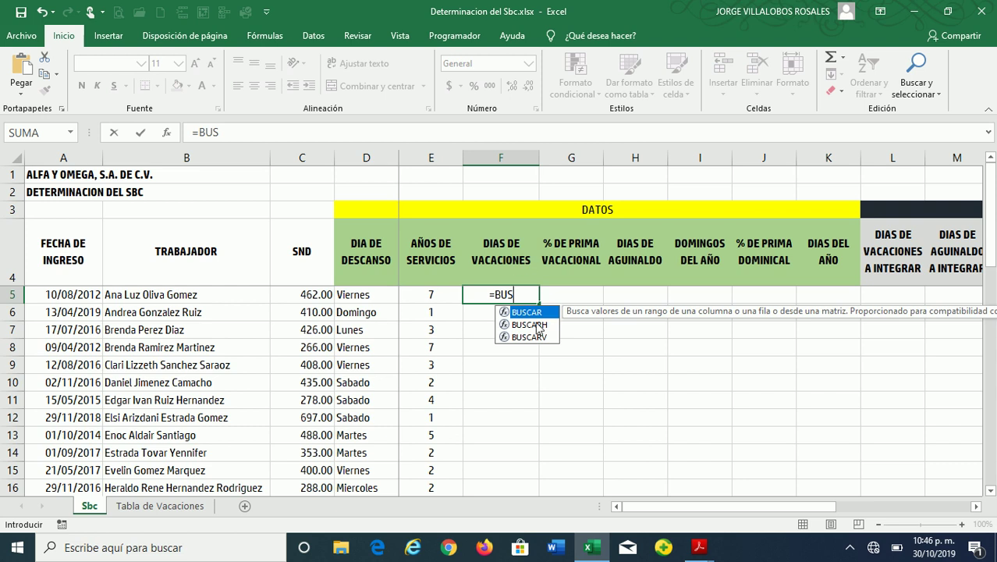
double_click(538, 337)
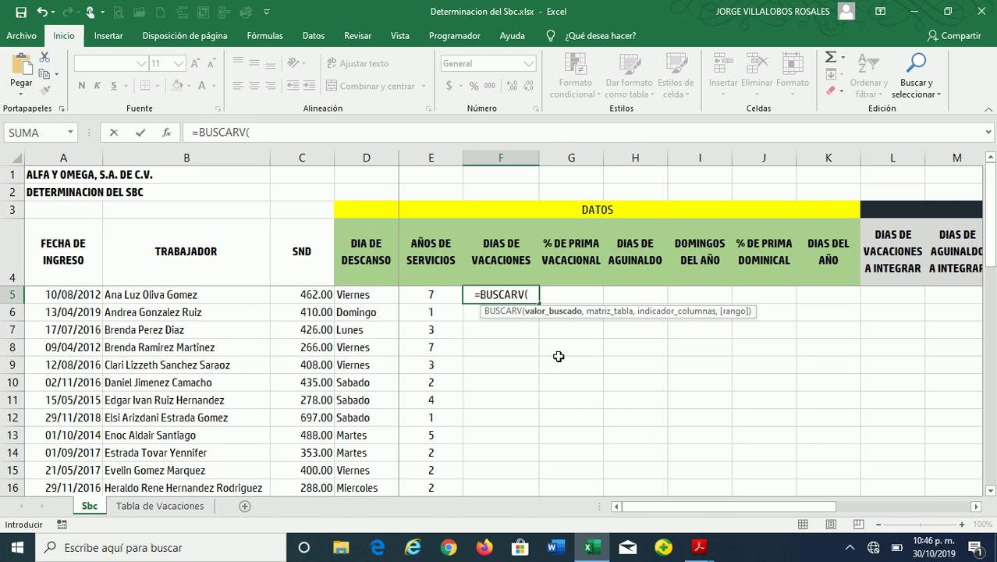
click(431, 294)
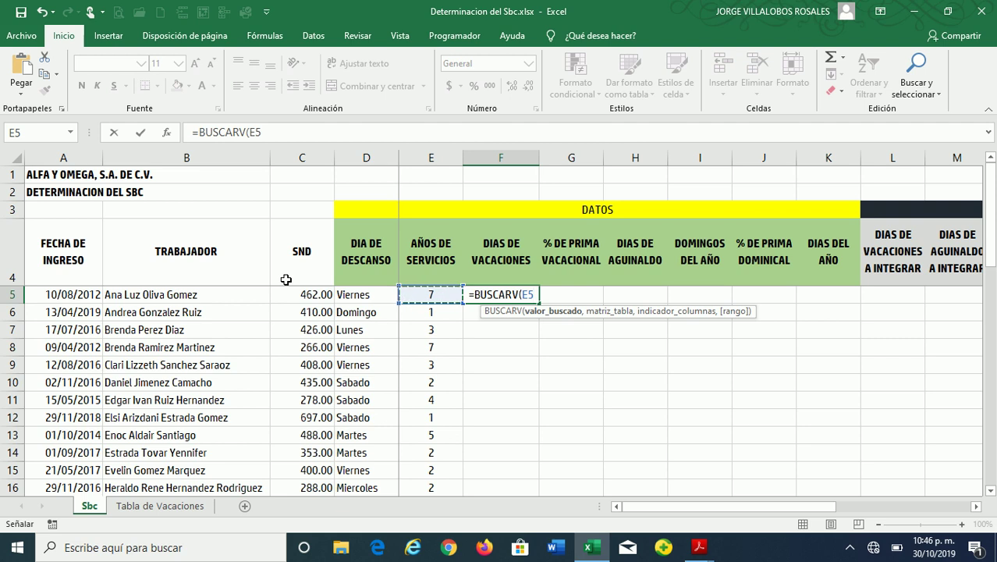
text(,)
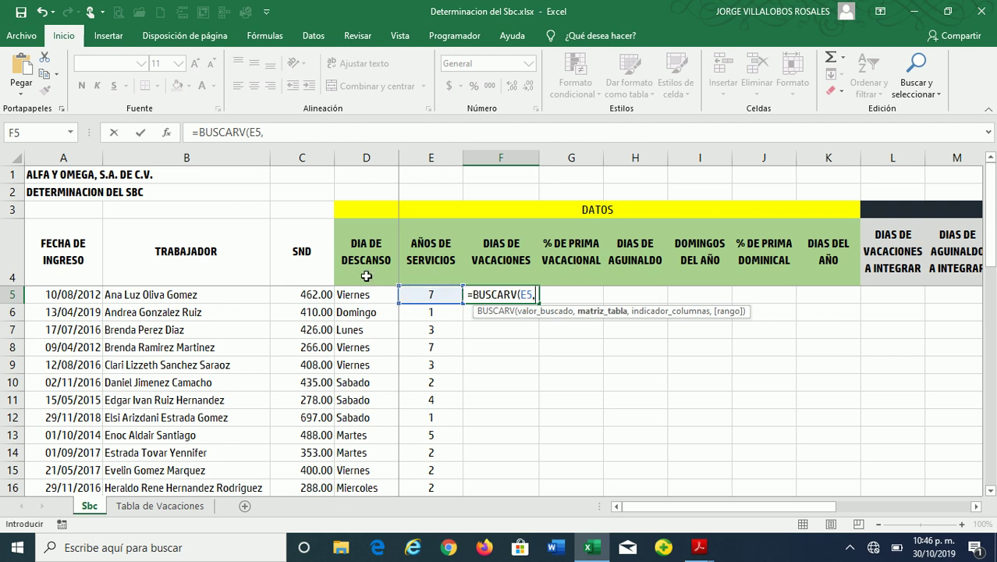
click(160, 505)
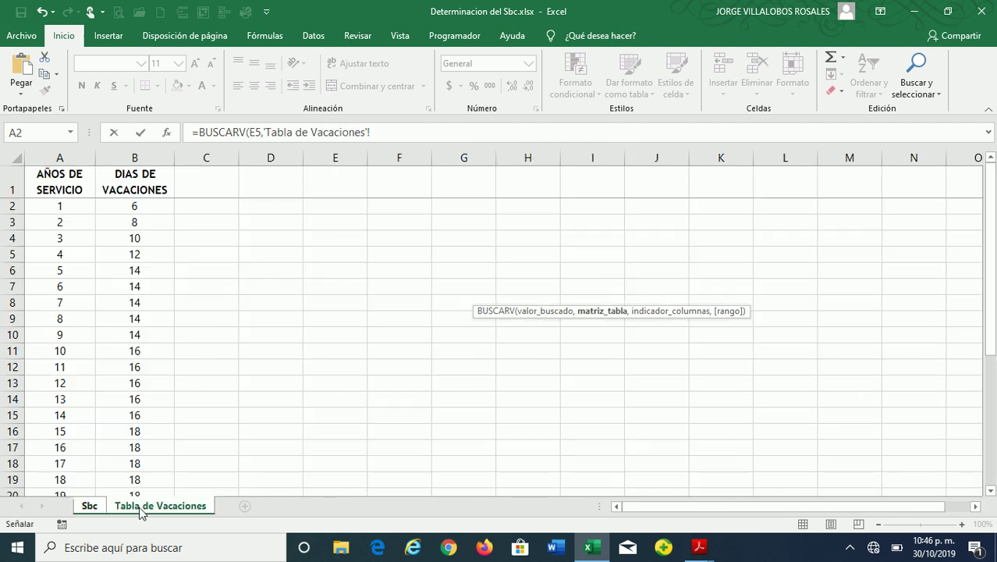
Complete =BUSCARV(E5,'Tabla de Vacaciones'!A:B,2,0) in F5 and fill it down column F
click(54, 158)
drag(54, 158, 121, 159)
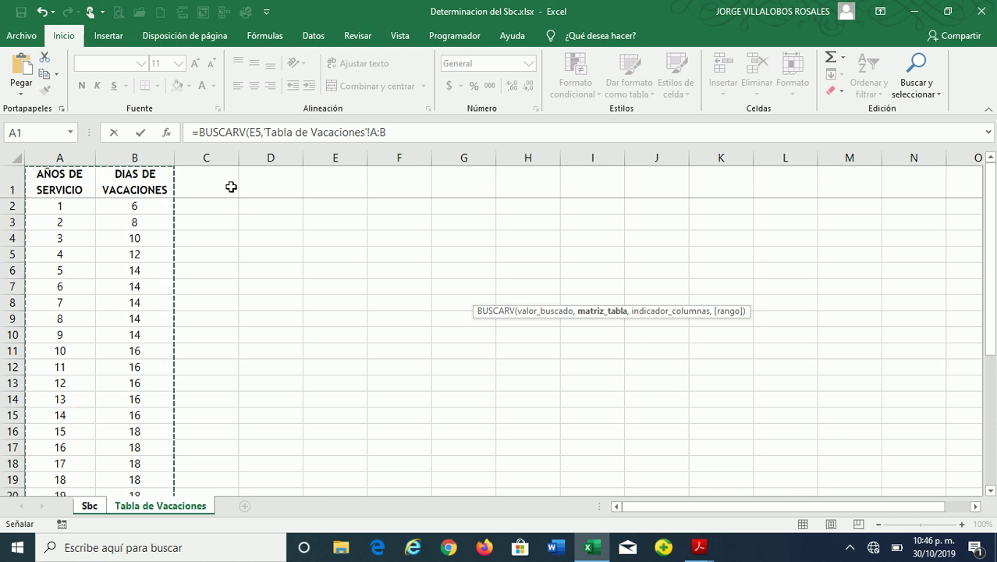
text(,)
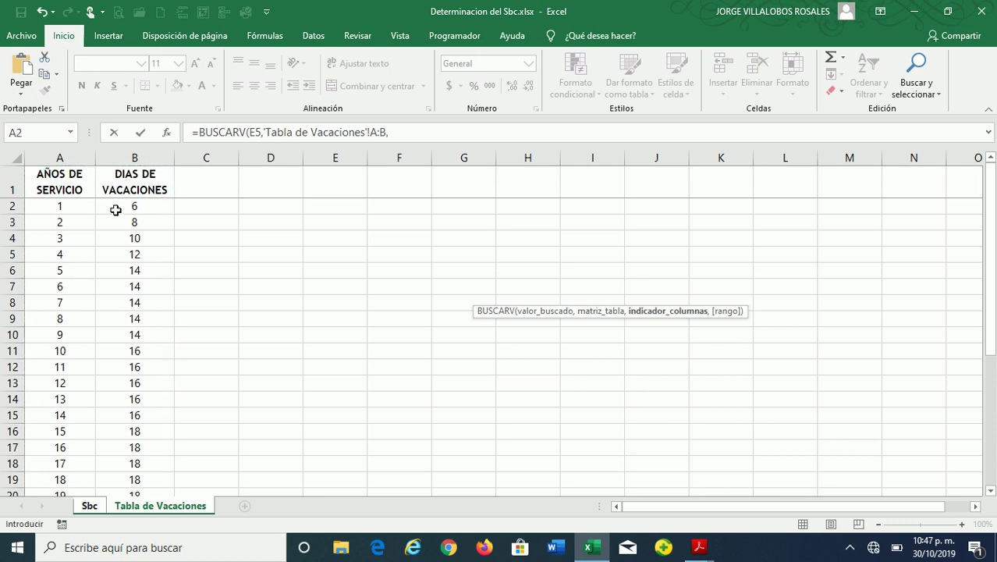
text(2,)
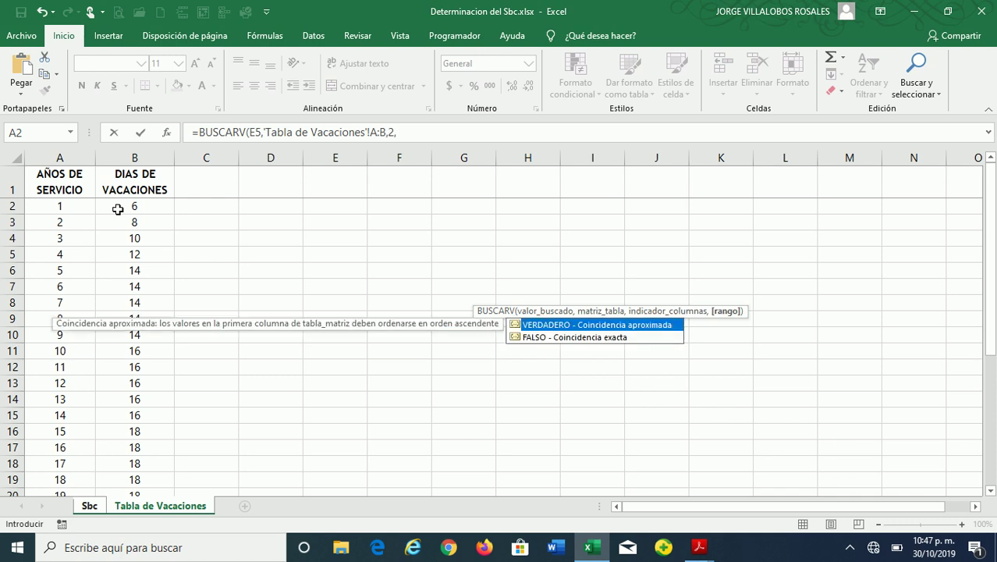
text(0)
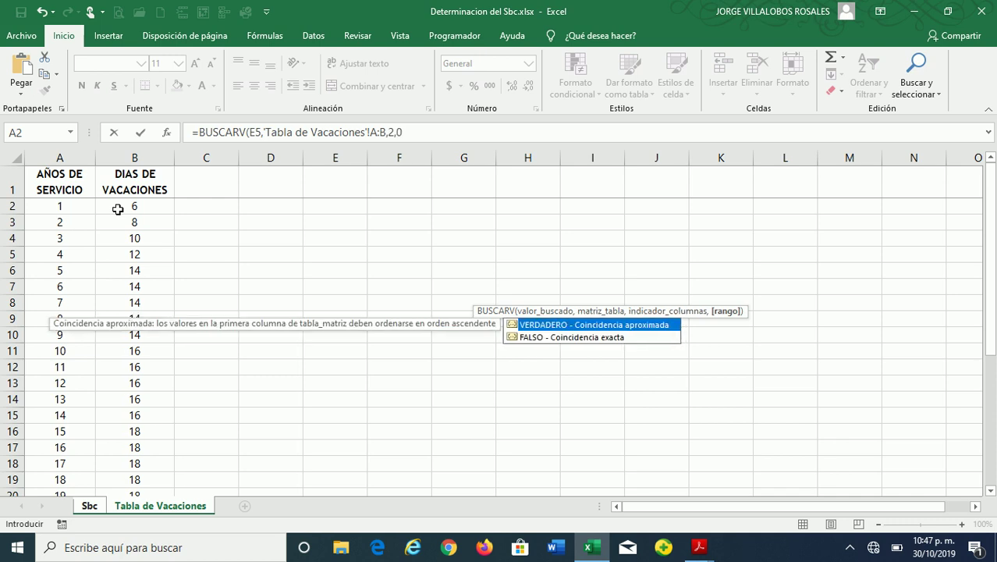
text())
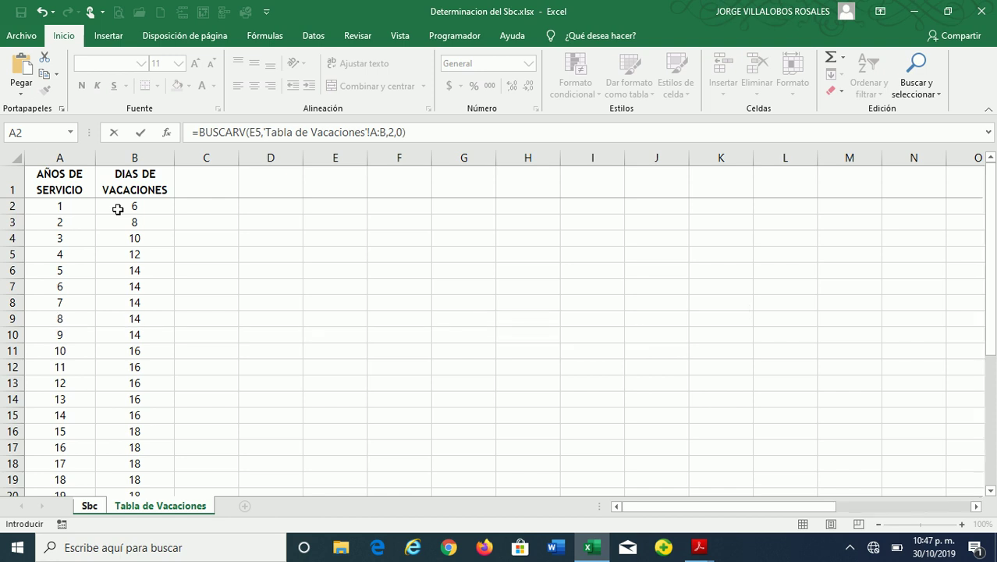
key(Return)
key(Up)
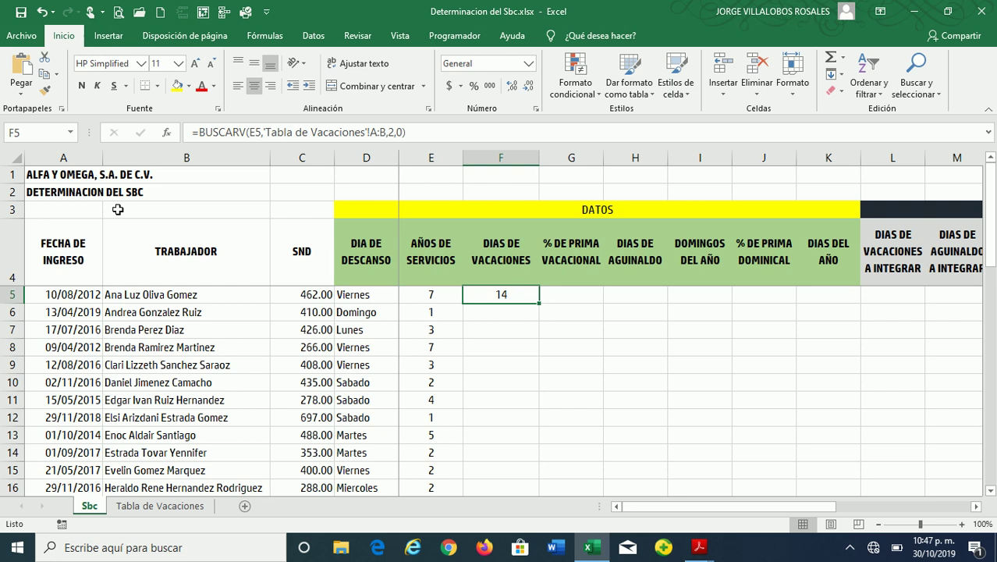
double_click(539, 302)
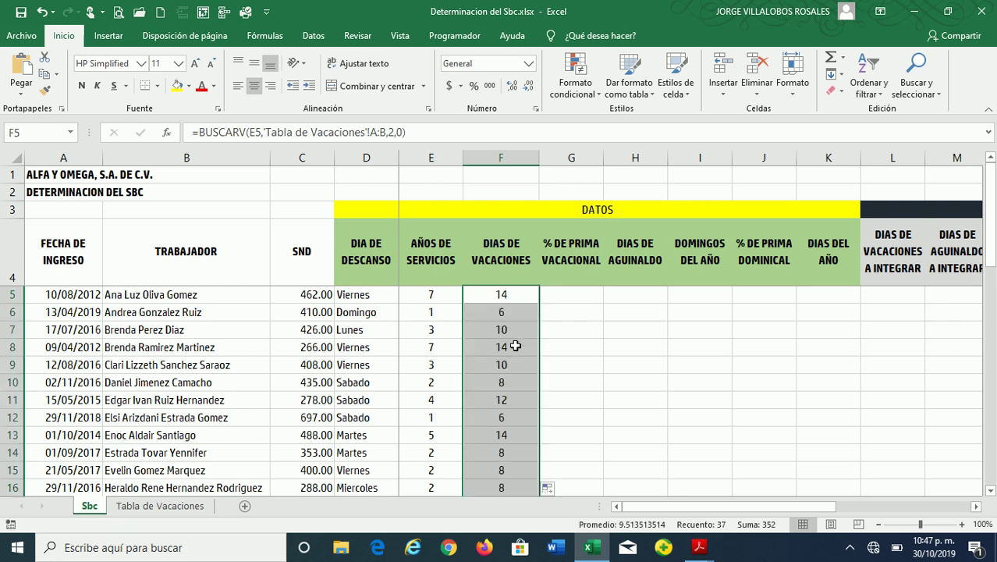
click(515, 327)
scroll(564, 430, down, 2)
scroll(564, 431, down, 7)
scroll(564, 430, up, 9)
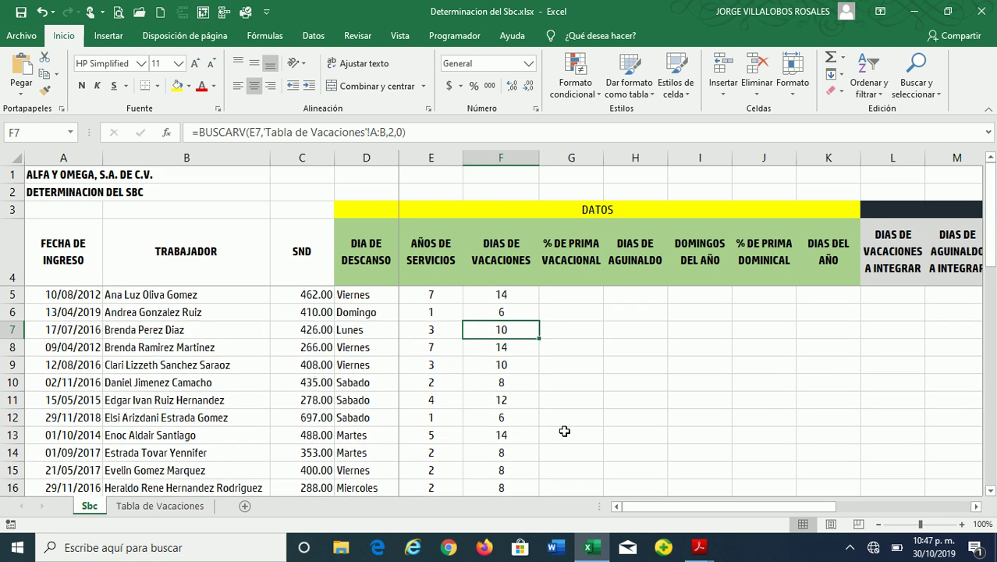
click(504, 313)
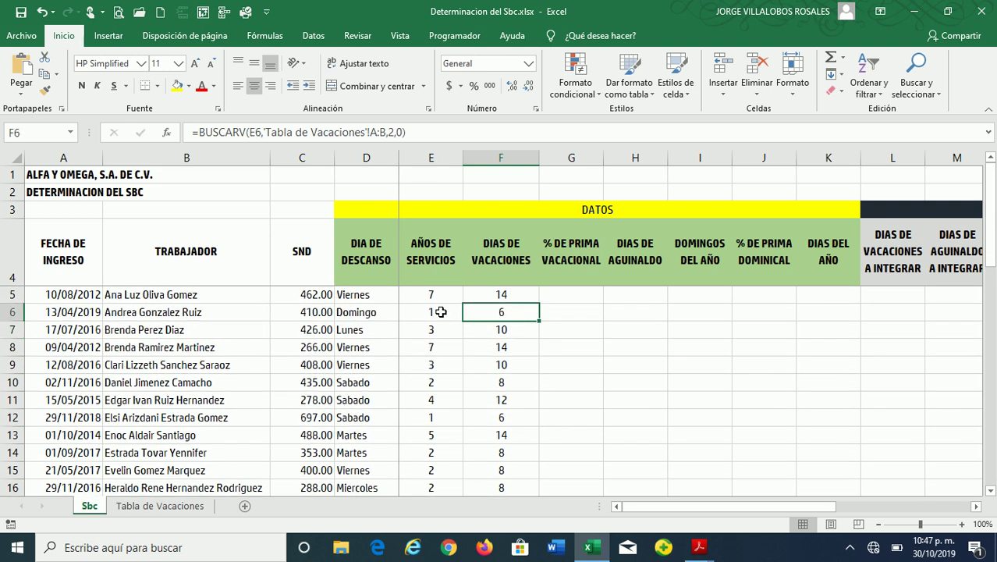
click(439, 312)
drag(470, 315, 447, 312)
click(516, 316)
click(443, 313)
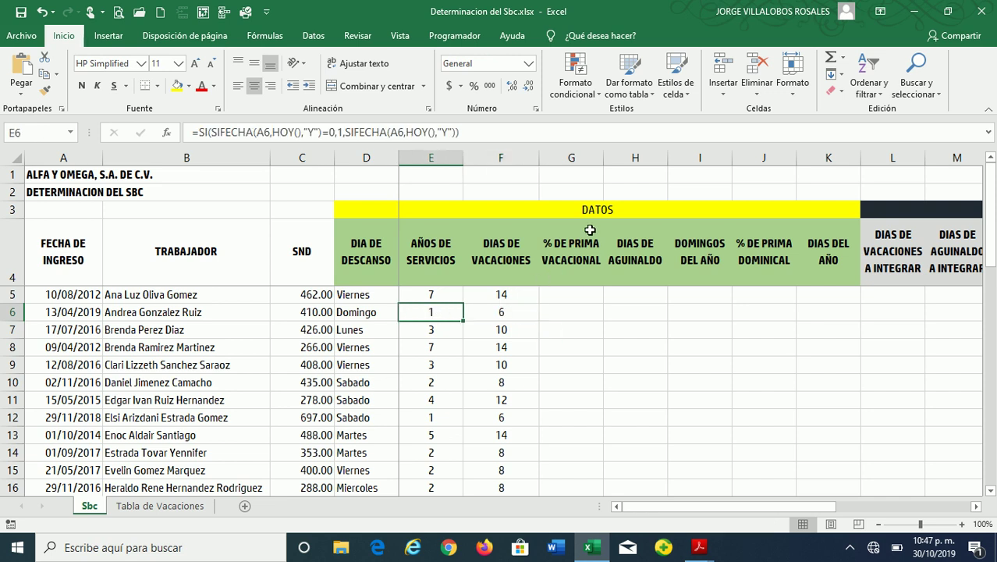
text(0)
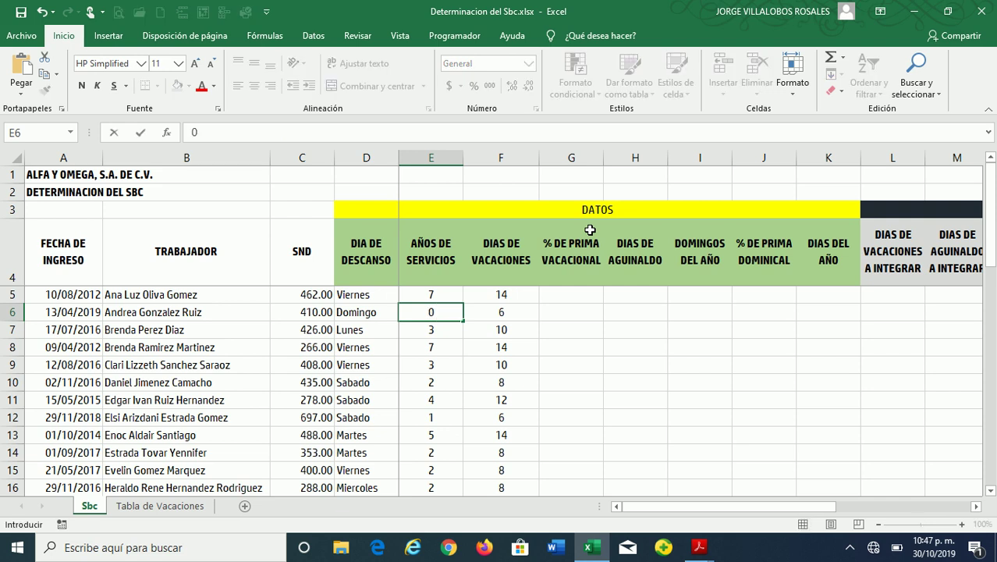
key(Return)
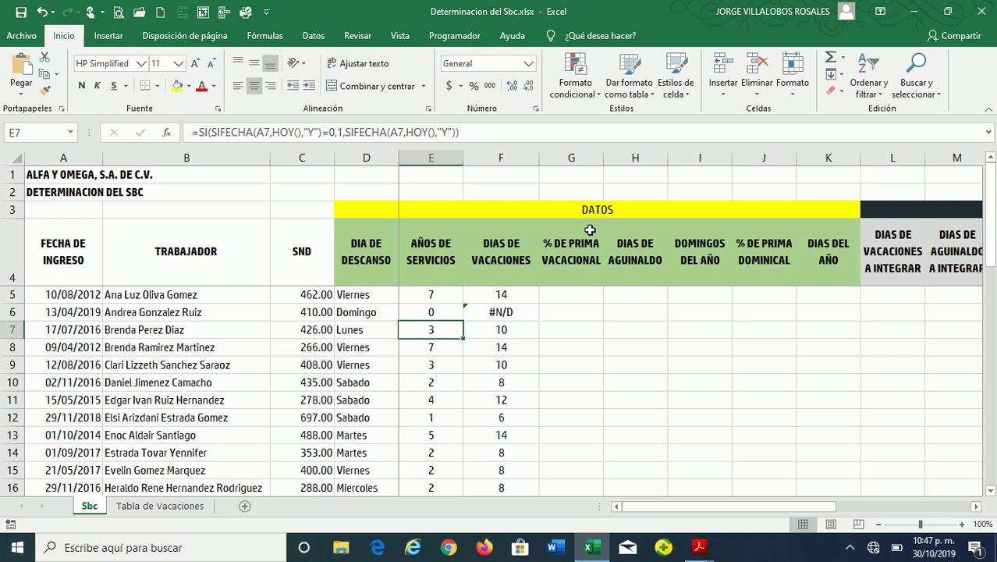
key(ctrl+z)
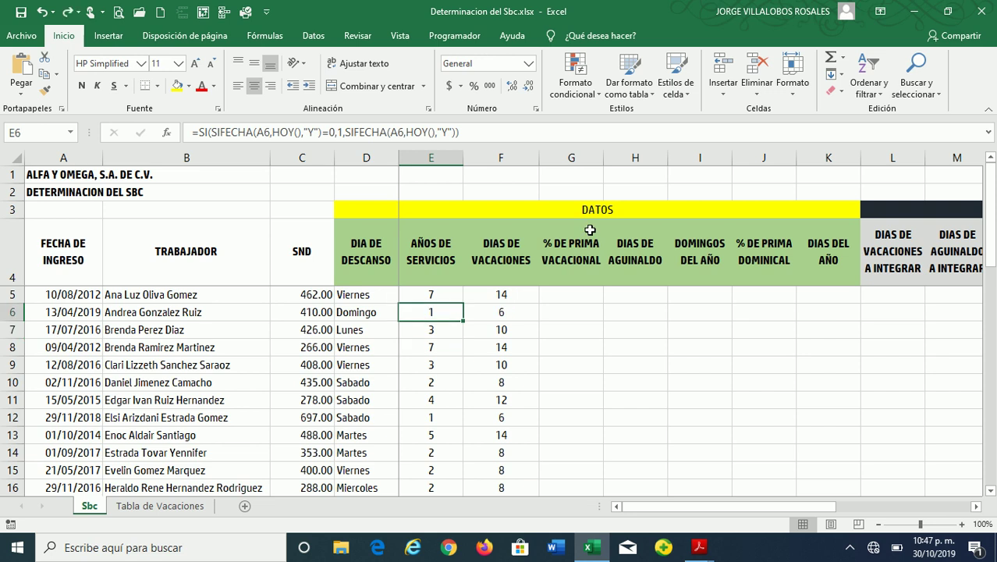
key(Right)
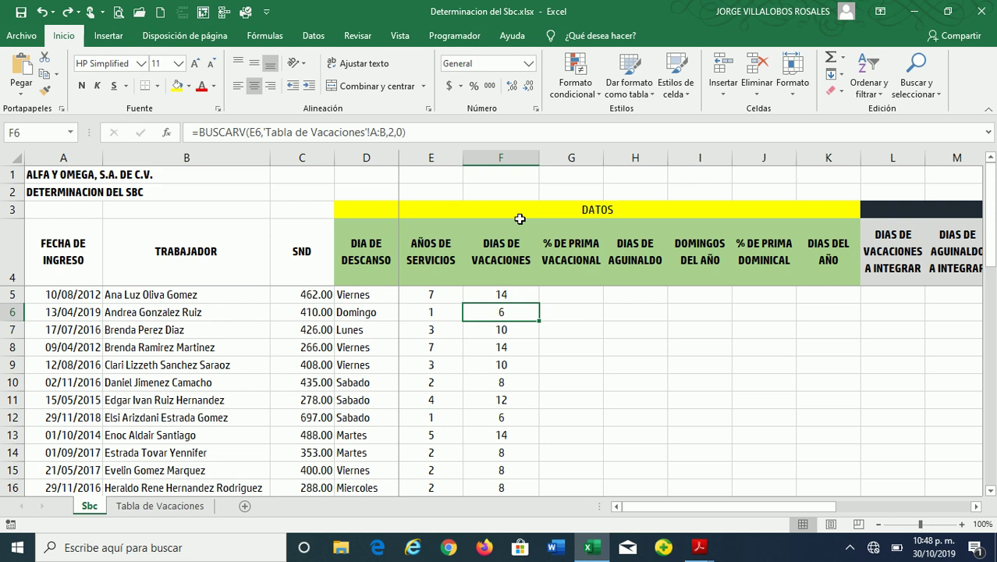
key(Right)
key(Up)
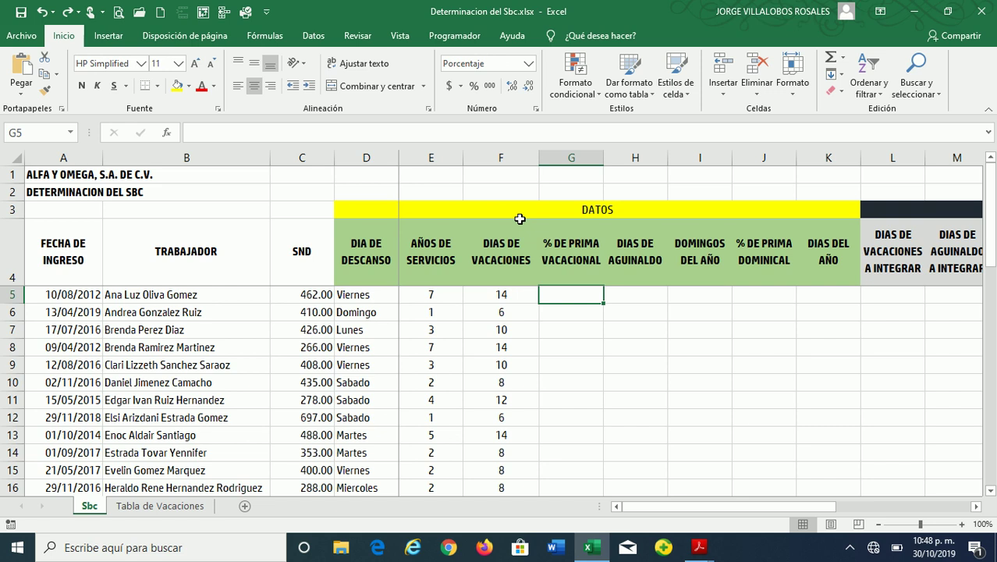
Enter 25% in G5 and fill it down to all 37 workers' rows
text(25)
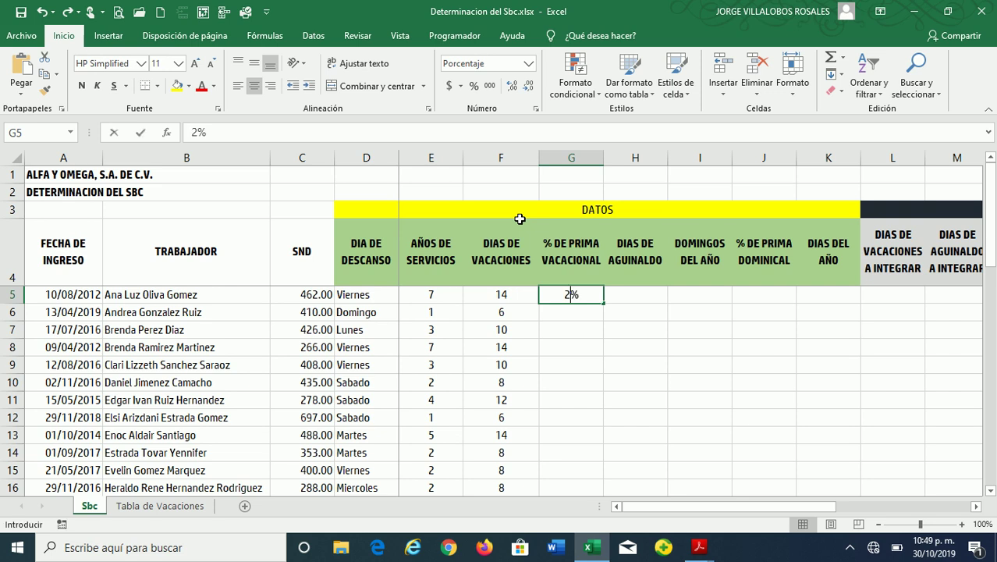
key(Return)
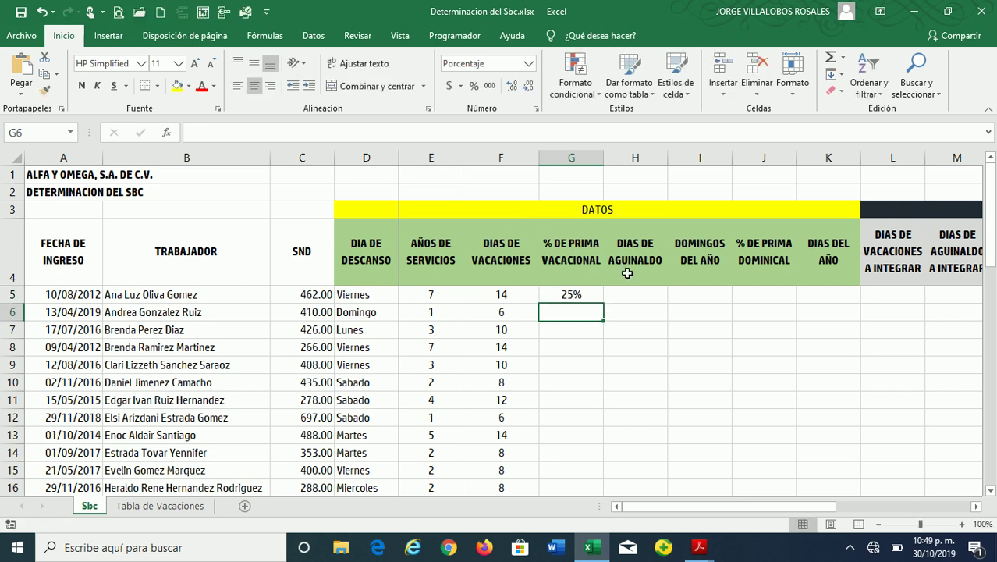
click(592, 292)
double_click(602, 303)
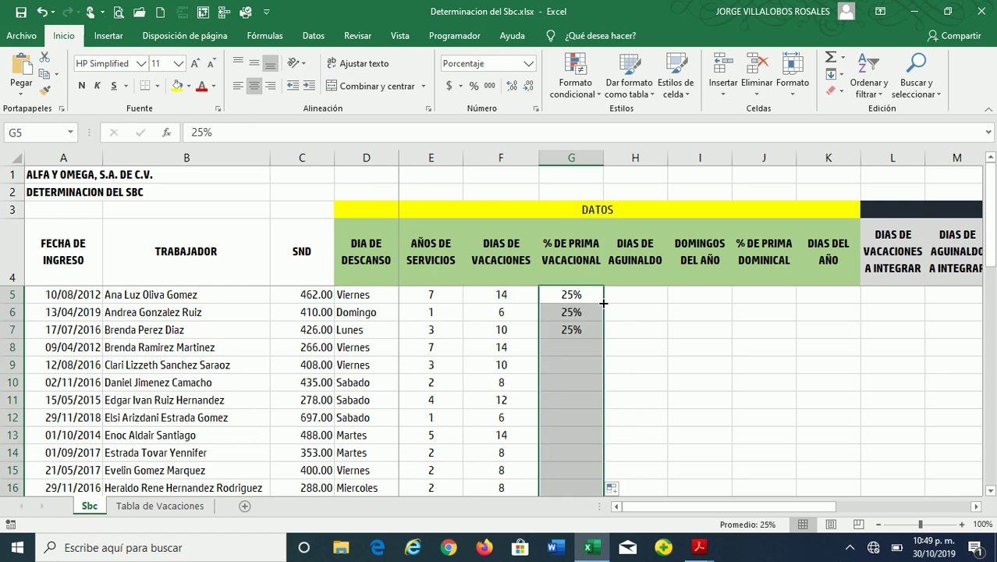
click(590, 311)
click(586, 297)
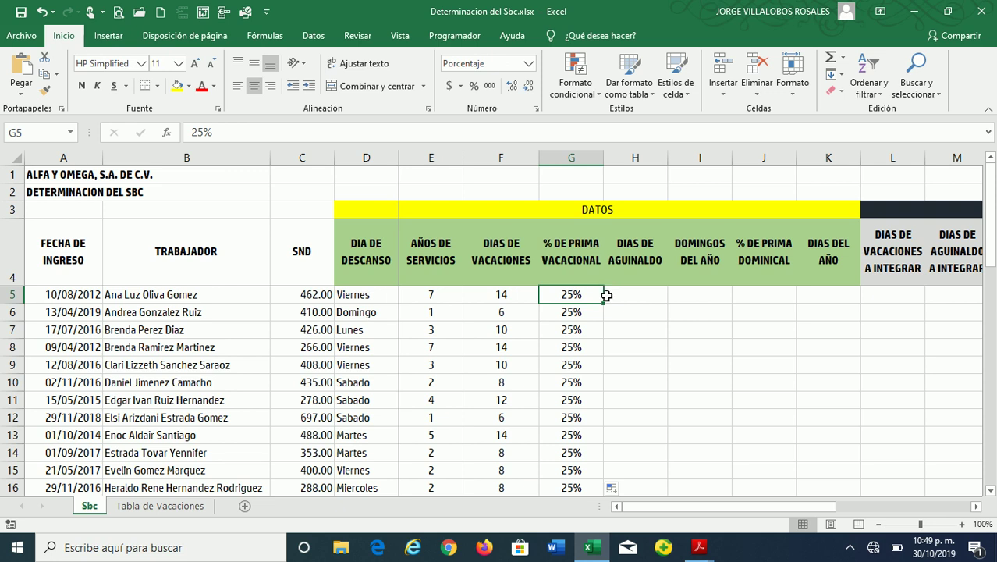
double_click(604, 301)
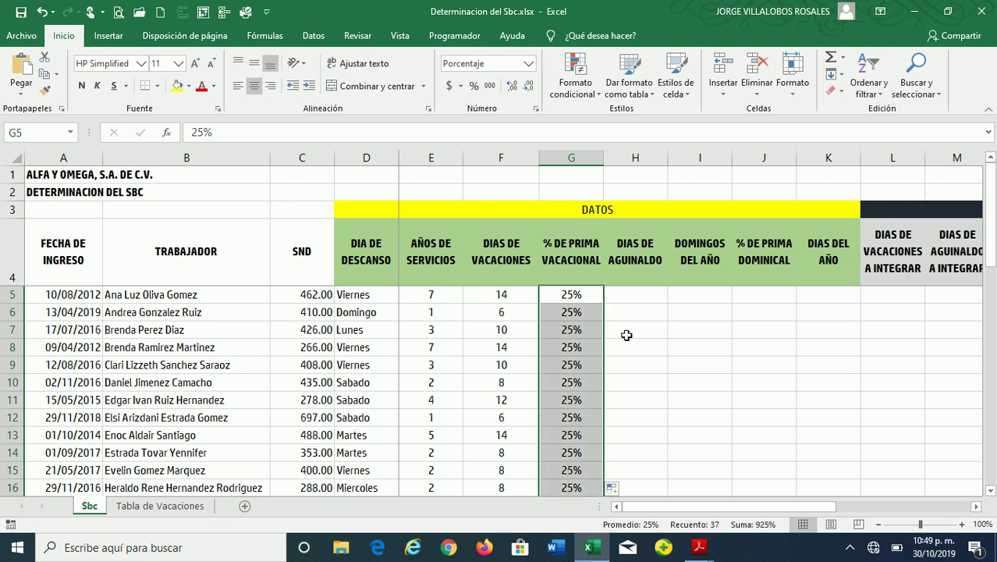
Add data validation to G5:G41 allowing only decimals greater than or equal to 0.25
click(313, 38)
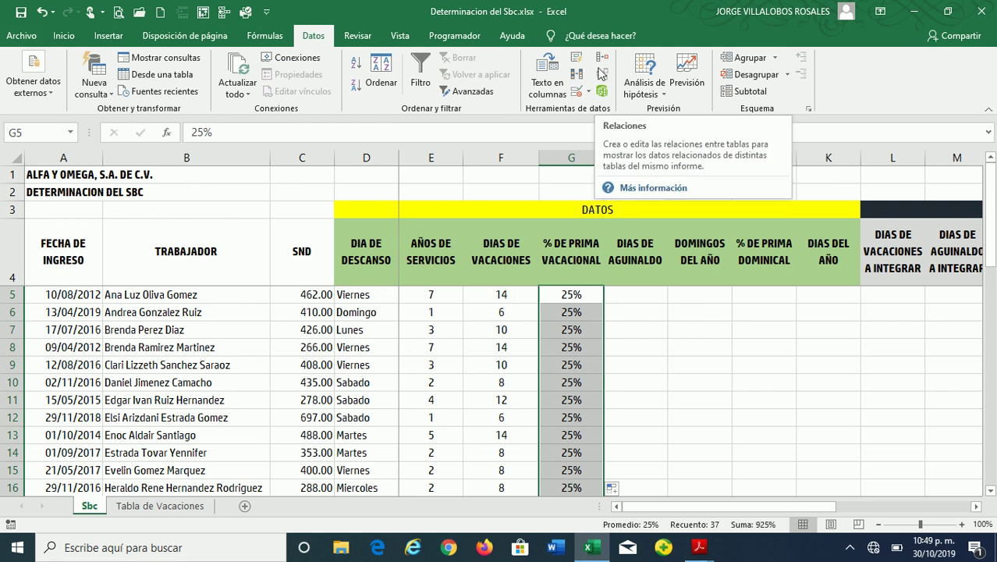
click(578, 92)
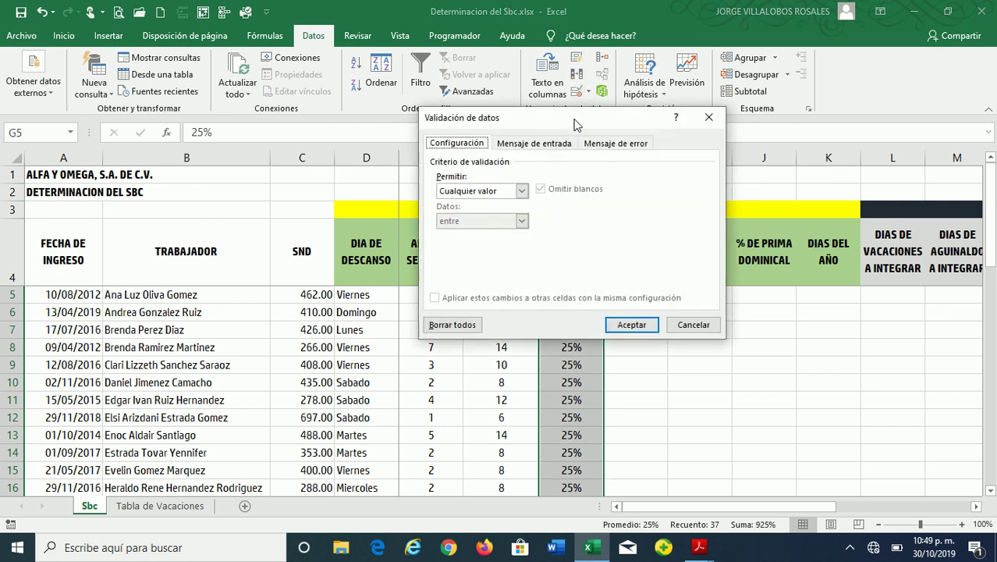
drag(567, 127, 760, 66)
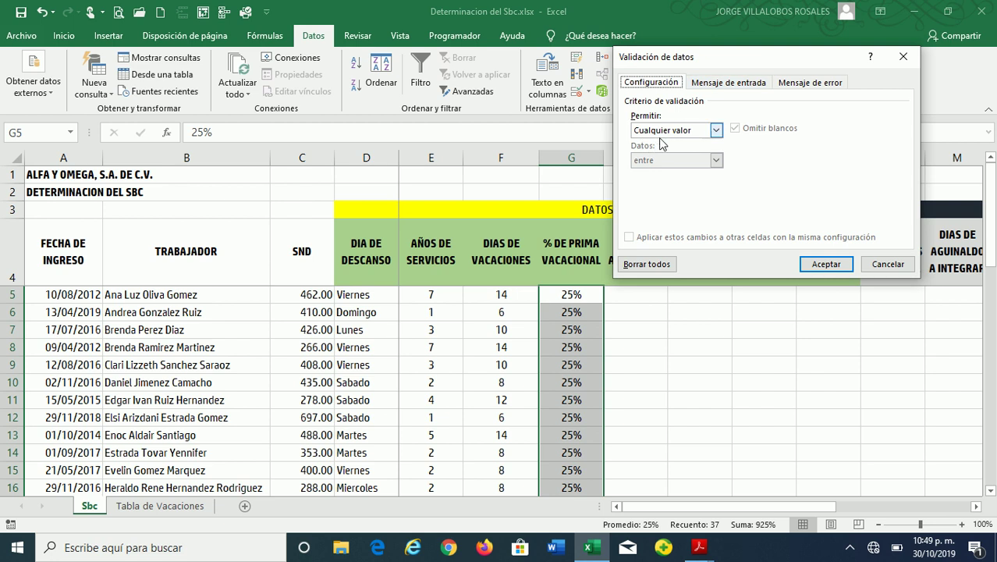
click(671, 133)
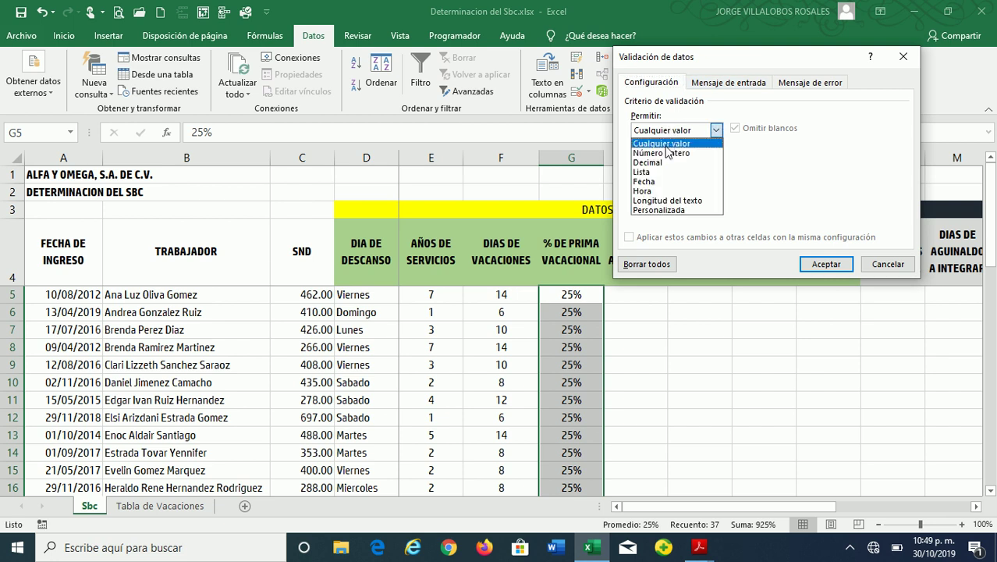
click(664, 163)
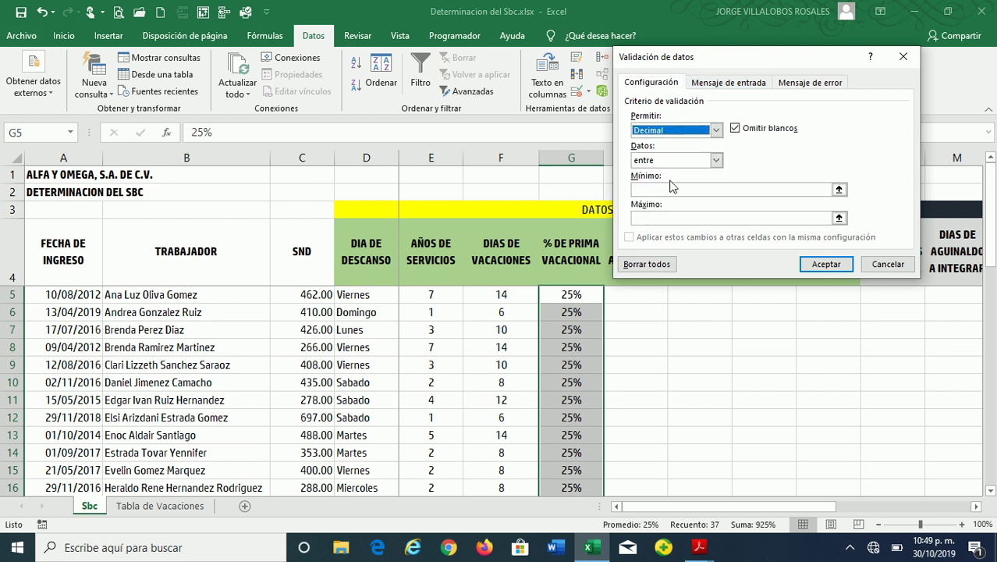
click(667, 162)
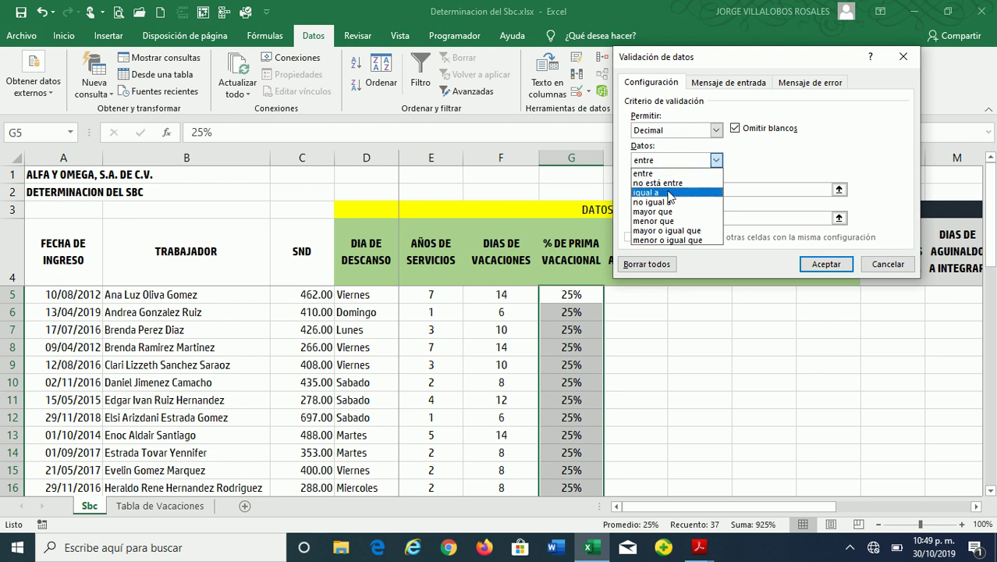
click(677, 231)
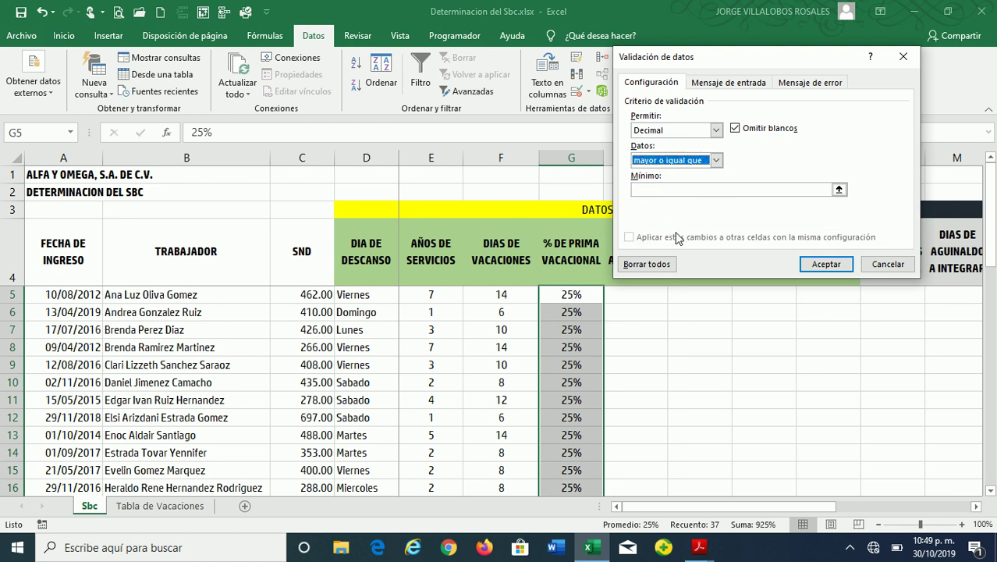
click(827, 189)
text(0.25)
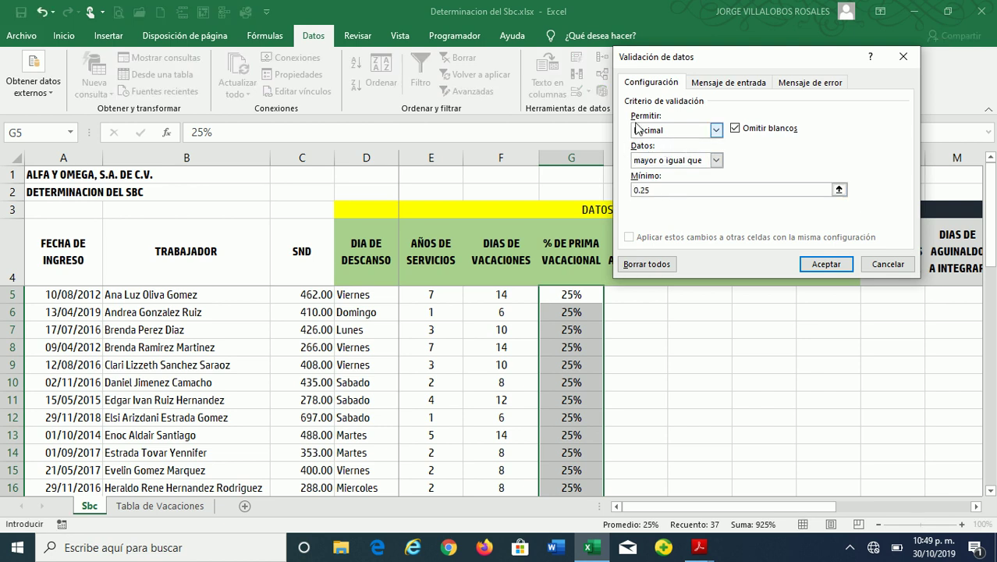
click(811, 266)
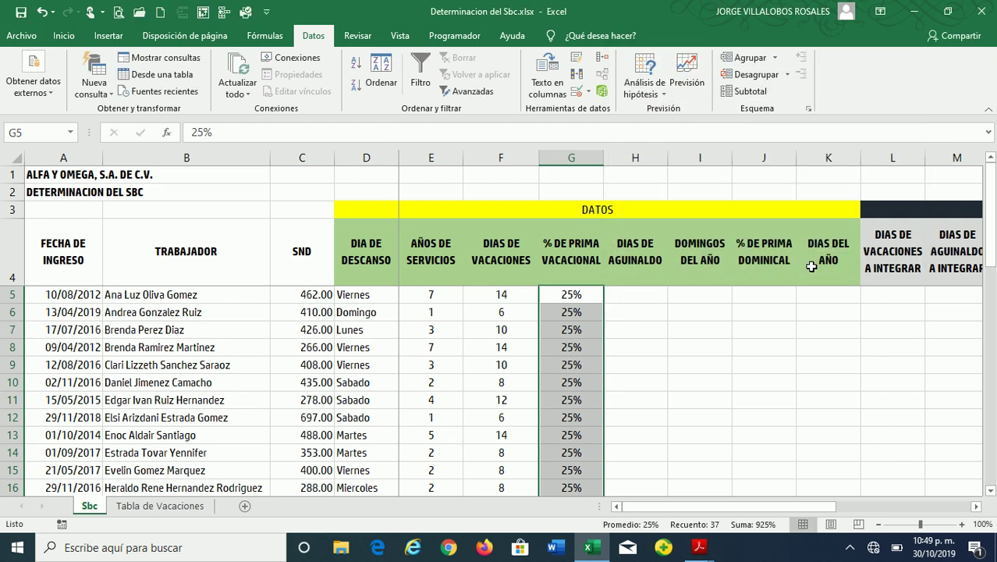
click(571, 294)
text(24)
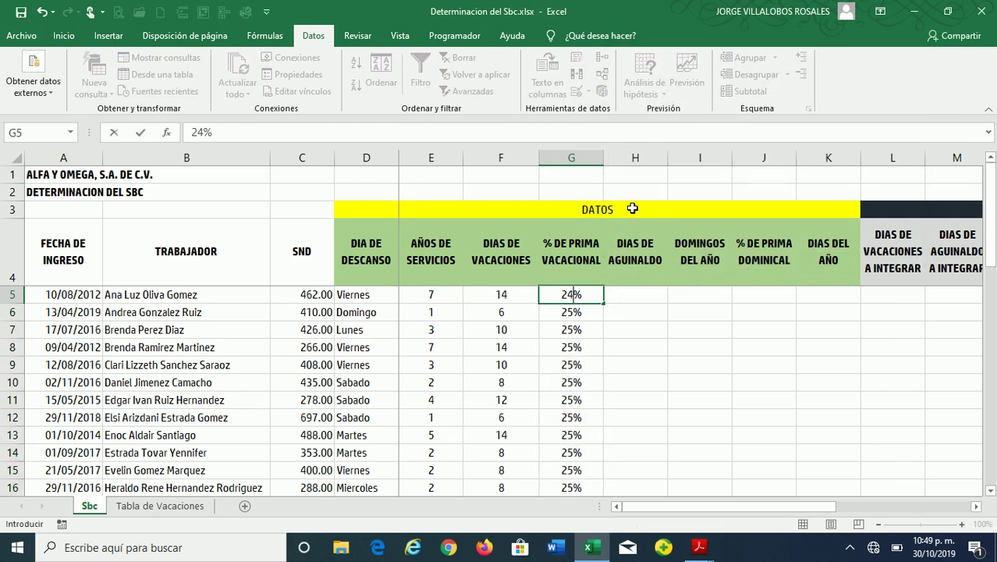
key(Return)
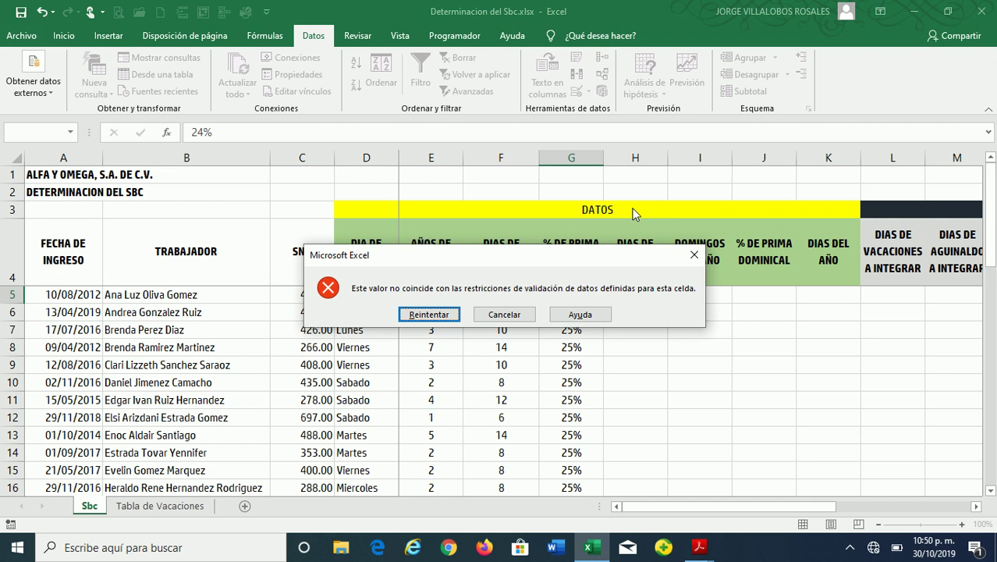
key(Escape)
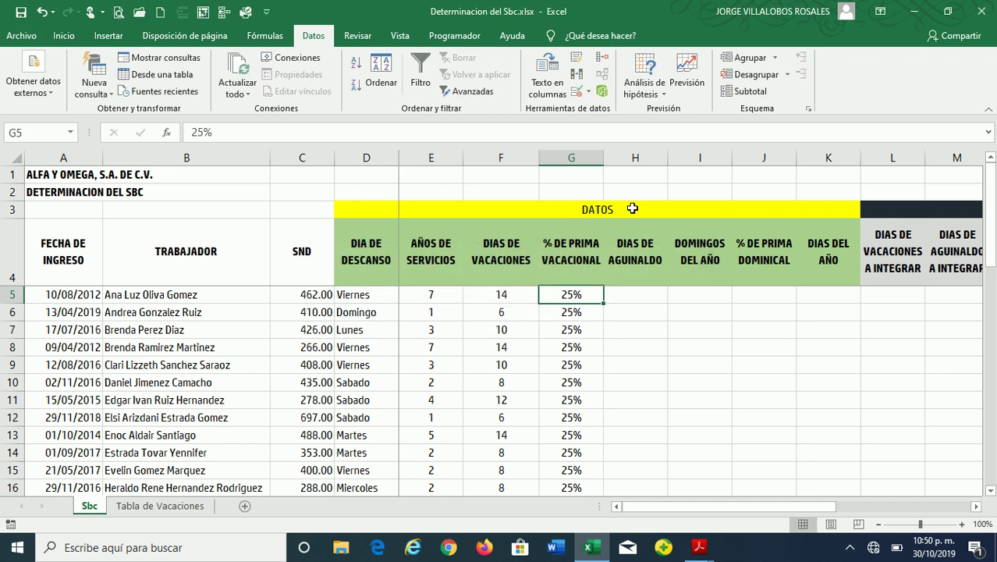
text(26)
key(Return)
key(Up)
text(27)
key(Return)
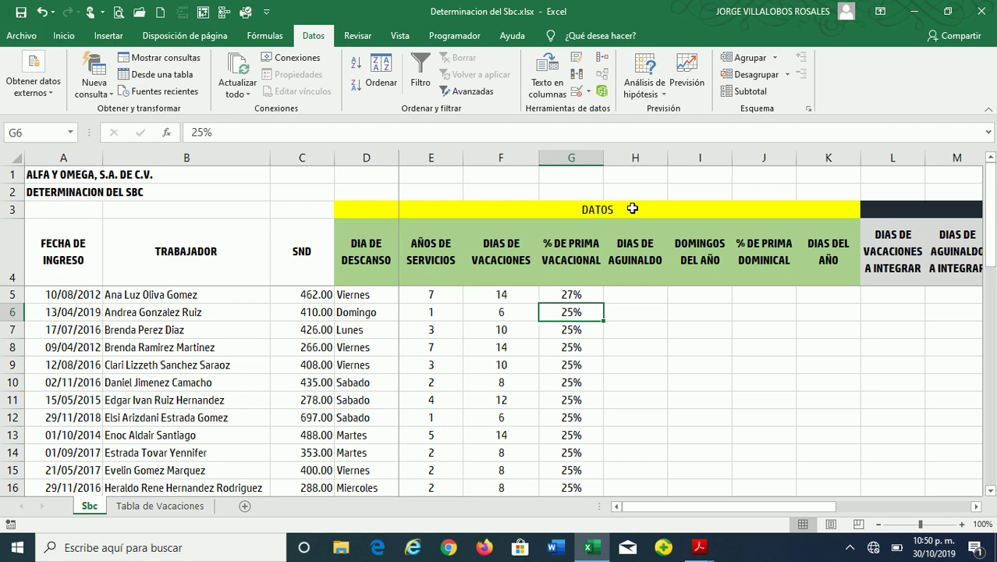
key(ctrl+z)
key(ctrl+z)
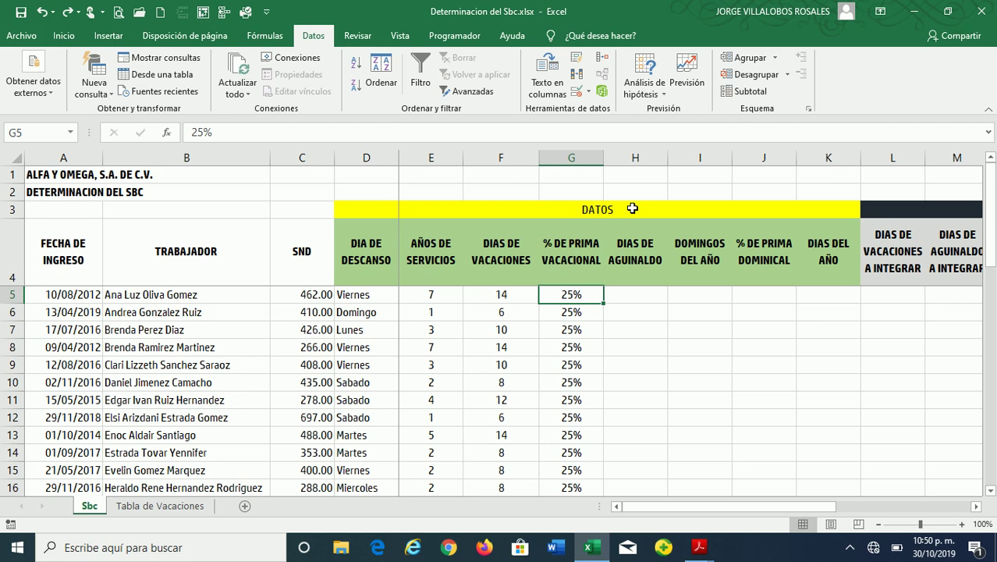
text(15)
key(Return)
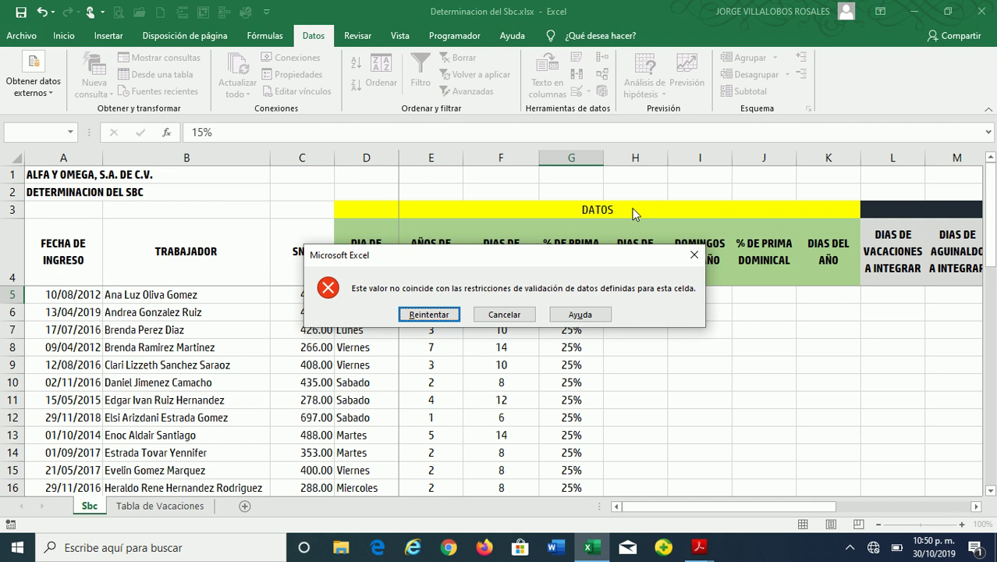
key(Return)
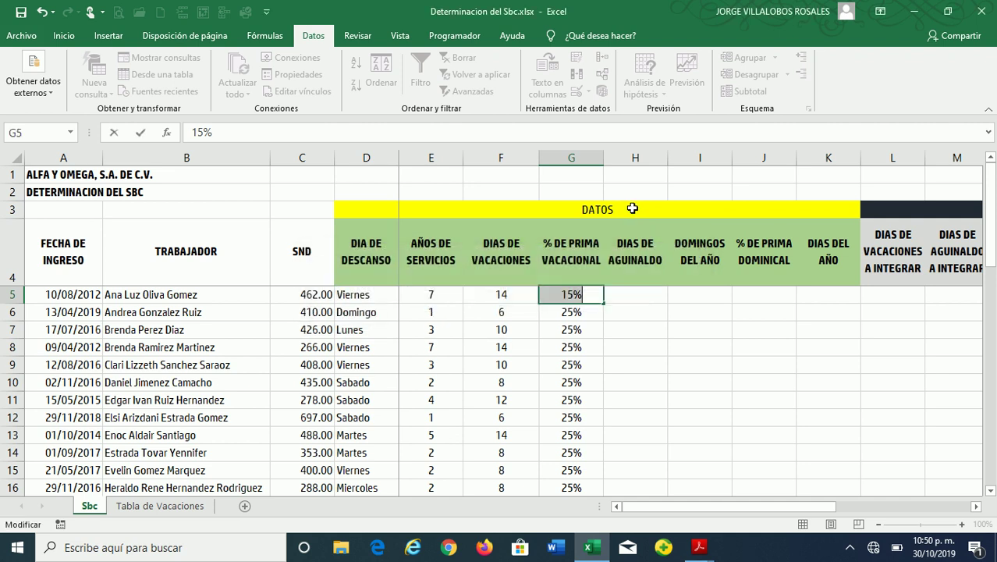
text(25)
key(Return)
key(Up)
text(25)
key(Return)
key(Up)
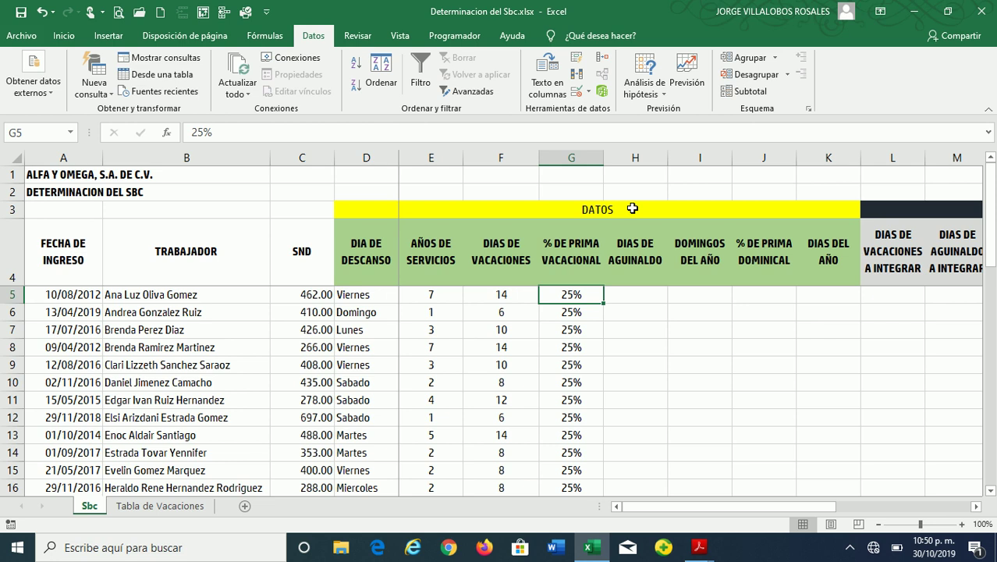
Enter 15 in H5 and copy it down column H for every worker
key(Right)
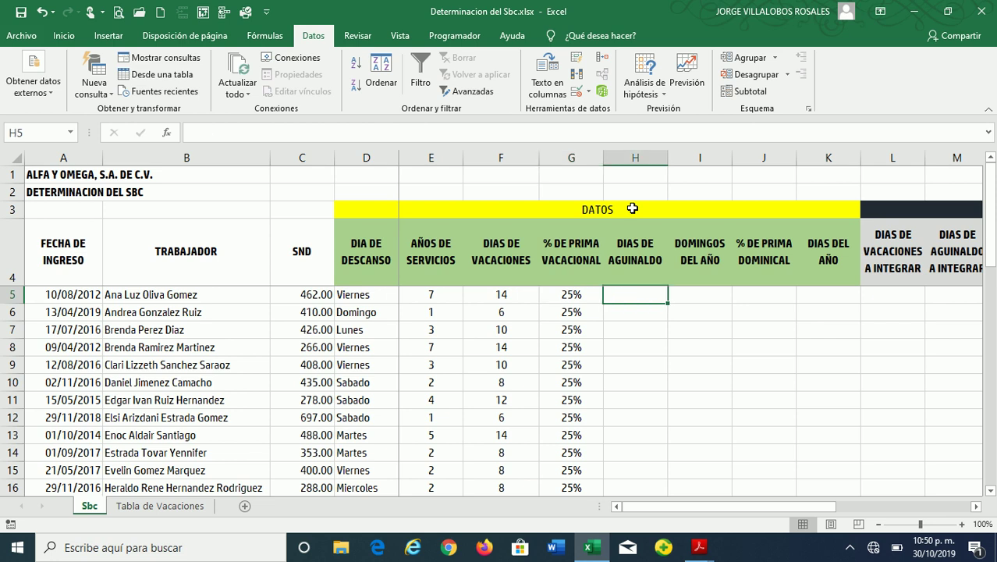
key(Left)
key(Right)
text(15)
key(Return)
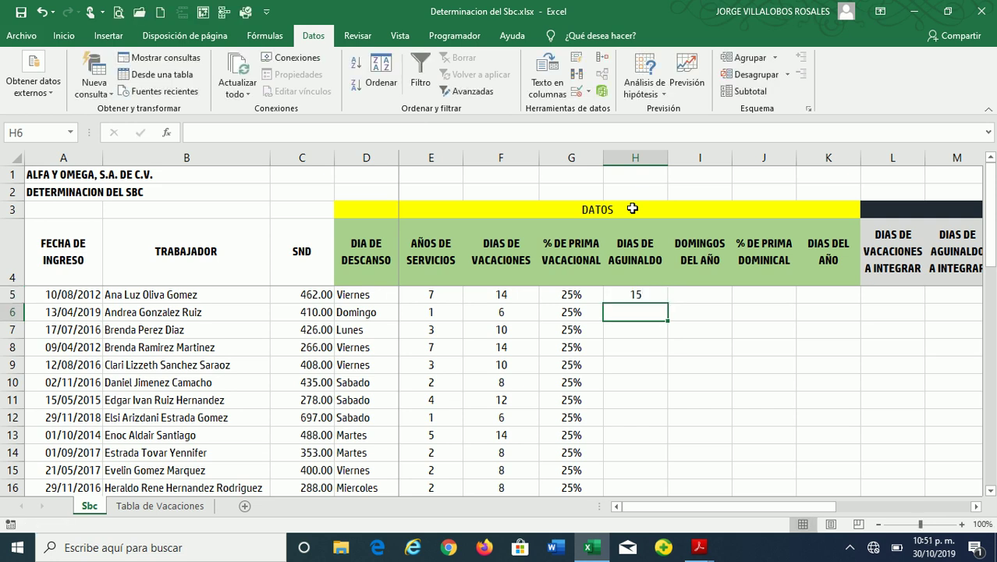
click(638, 293)
double_click(668, 301)
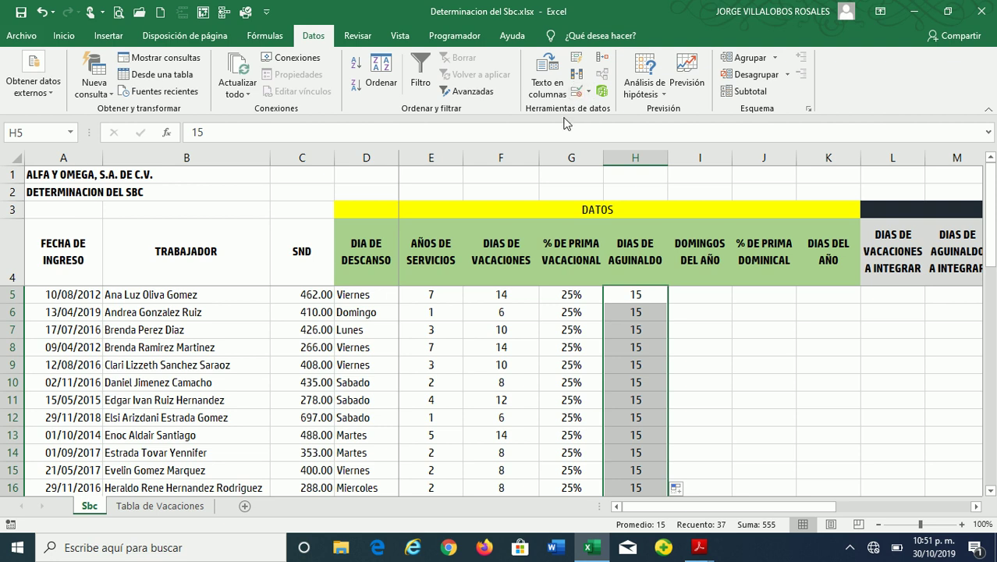
Add data validation to H5:H41 allowing only whole numbers greater than or equal to 15
click(577, 91)
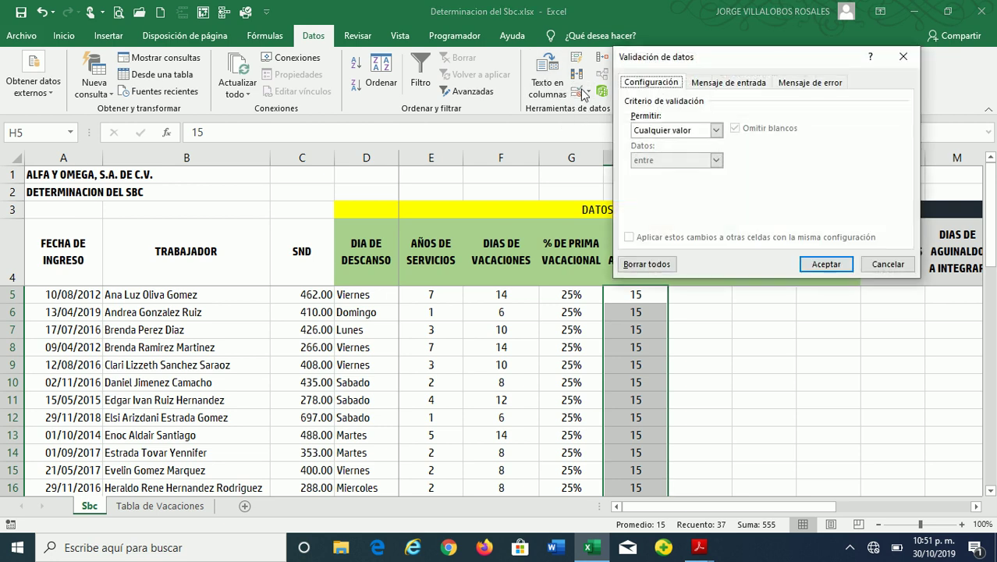
click(656, 133)
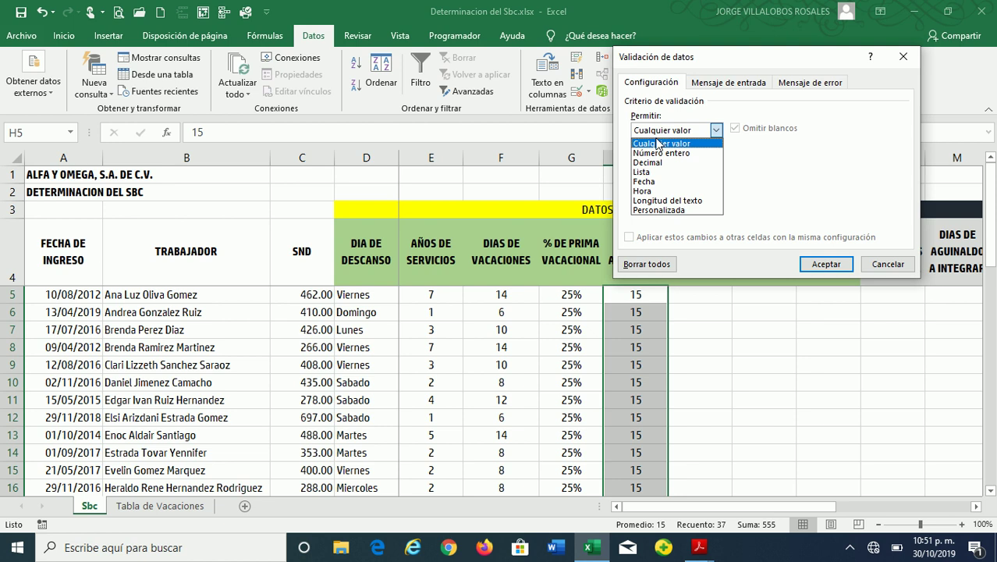
click(677, 154)
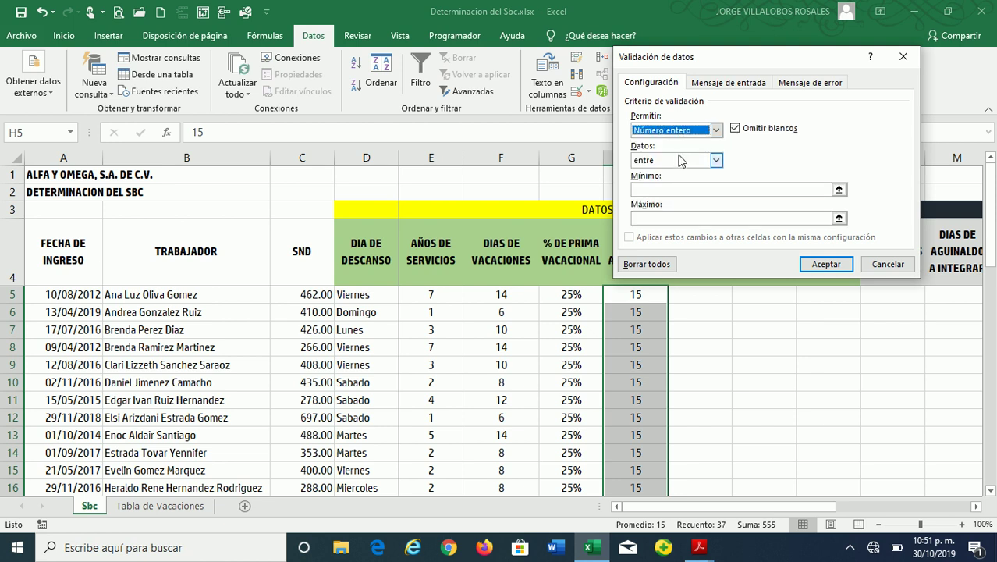
click(677, 161)
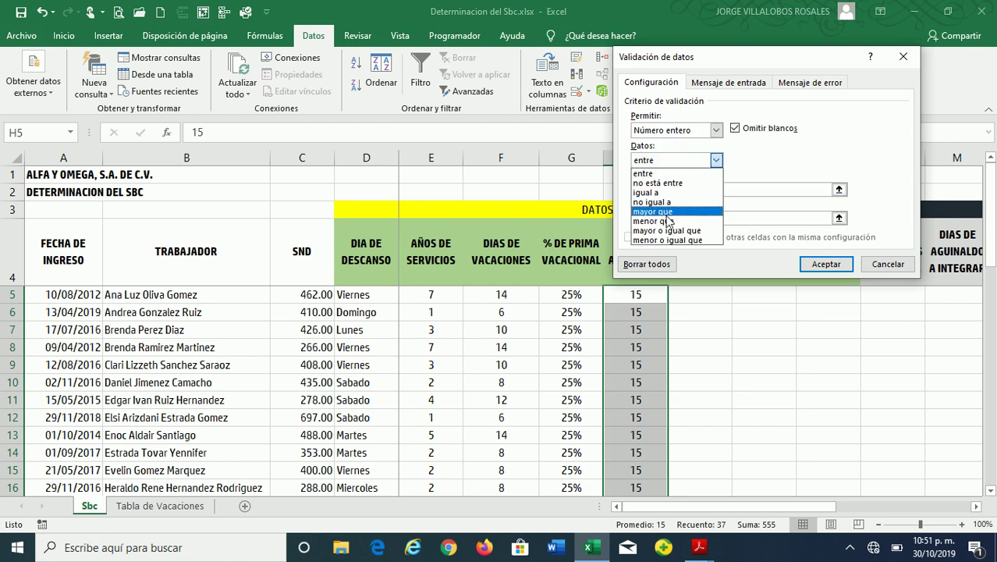
click(669, 230)
click(655, 190)
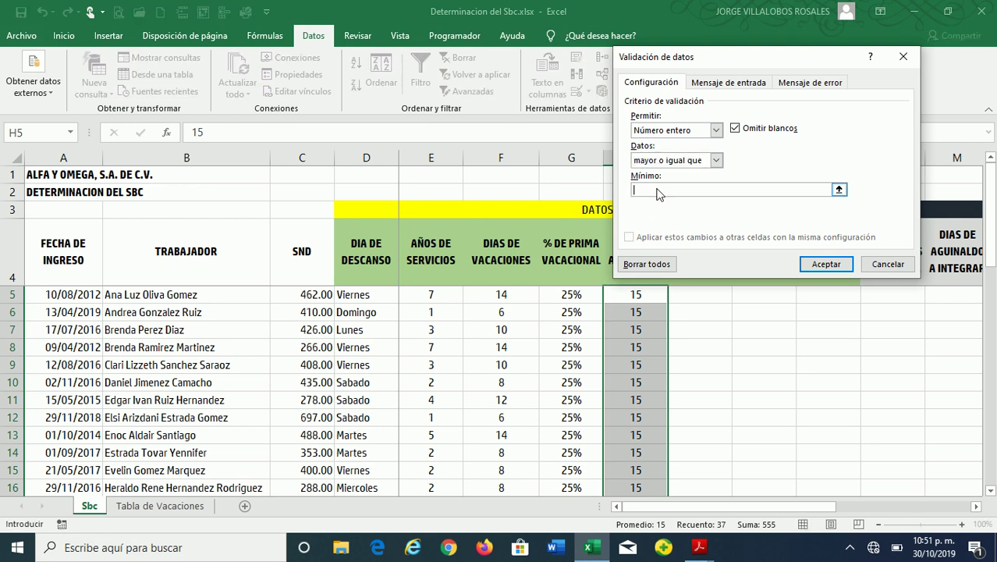
text(15)
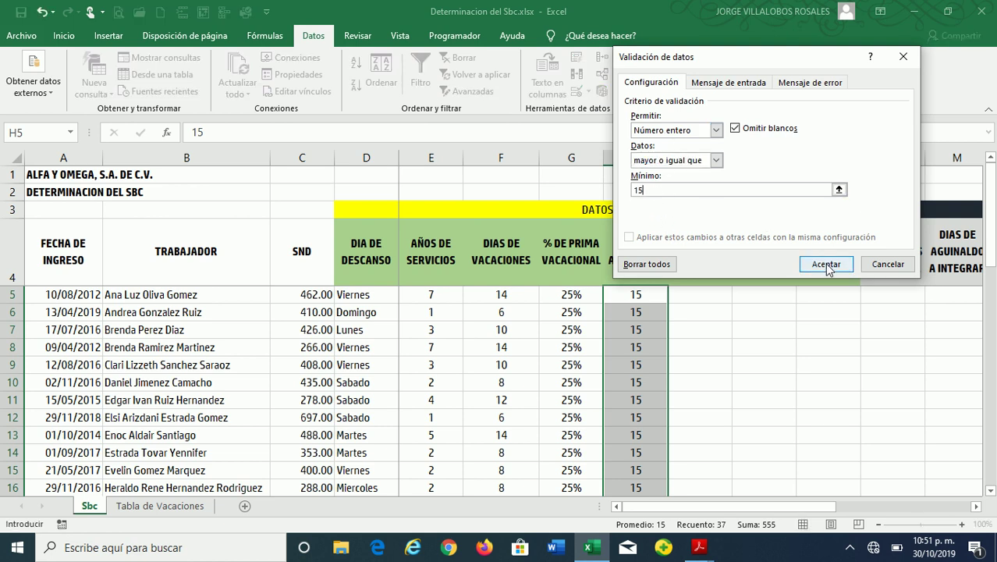
click(827, 265)
click(634, 295)
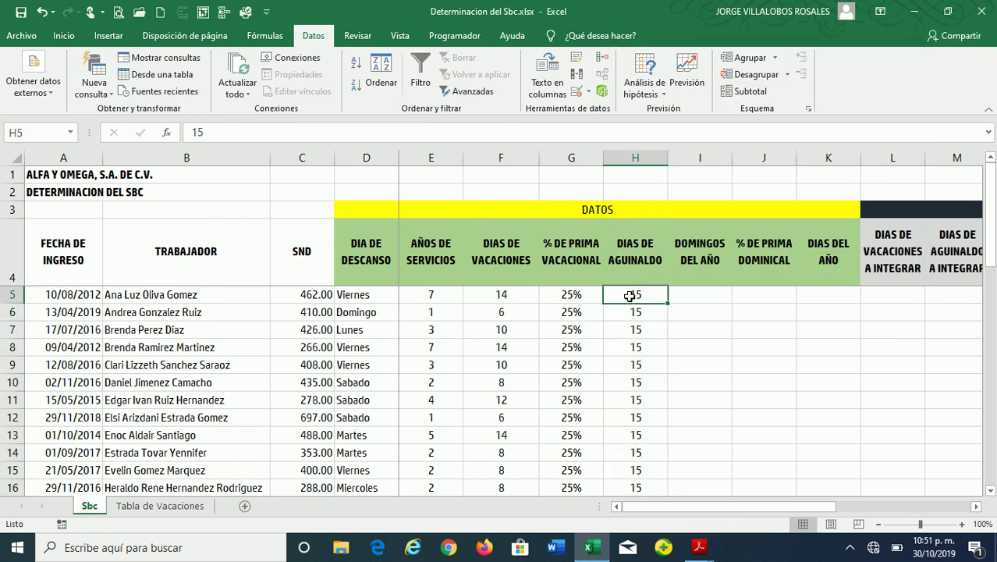
Test H5 with 16 and the rejected 14, then restore its value to 15
text(16)
key(Return)
key(Up)
text(14)
key(Return)
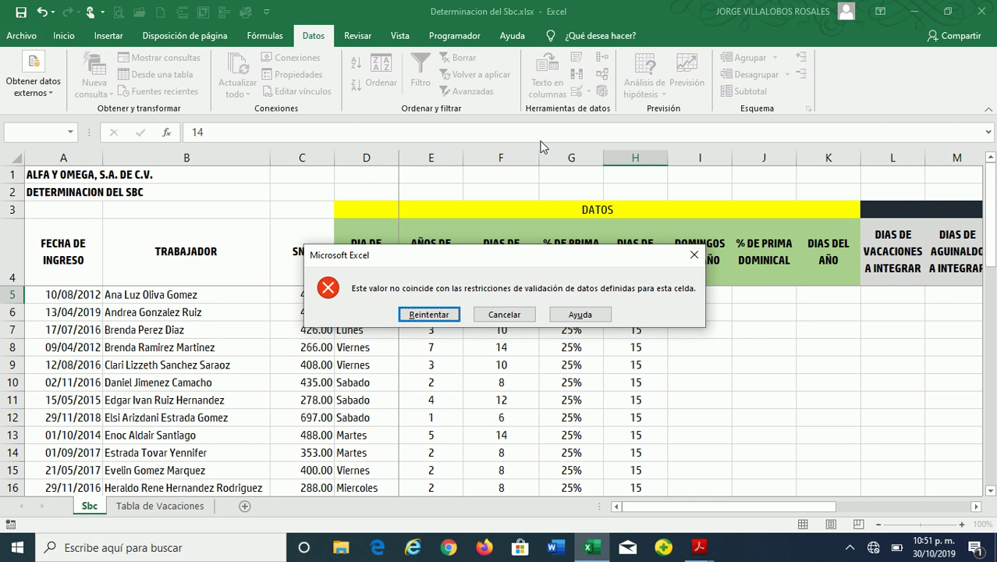
key(Return)
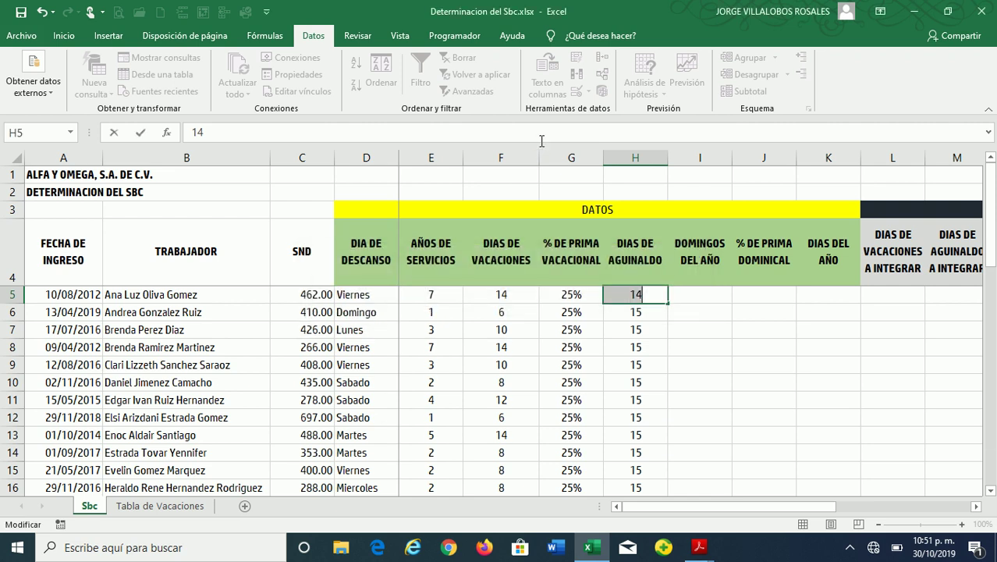
text(15)
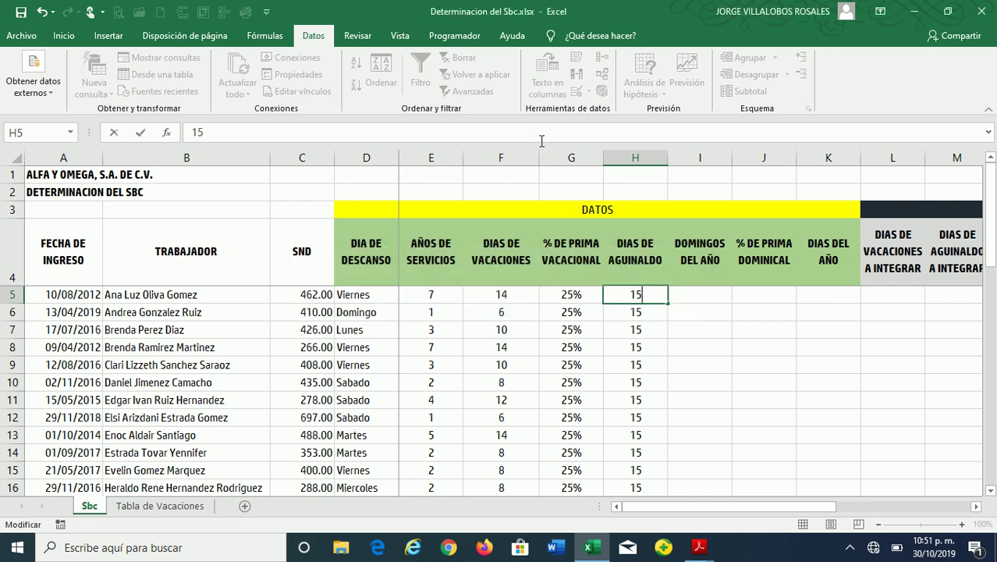
key(Return)
key(Up)
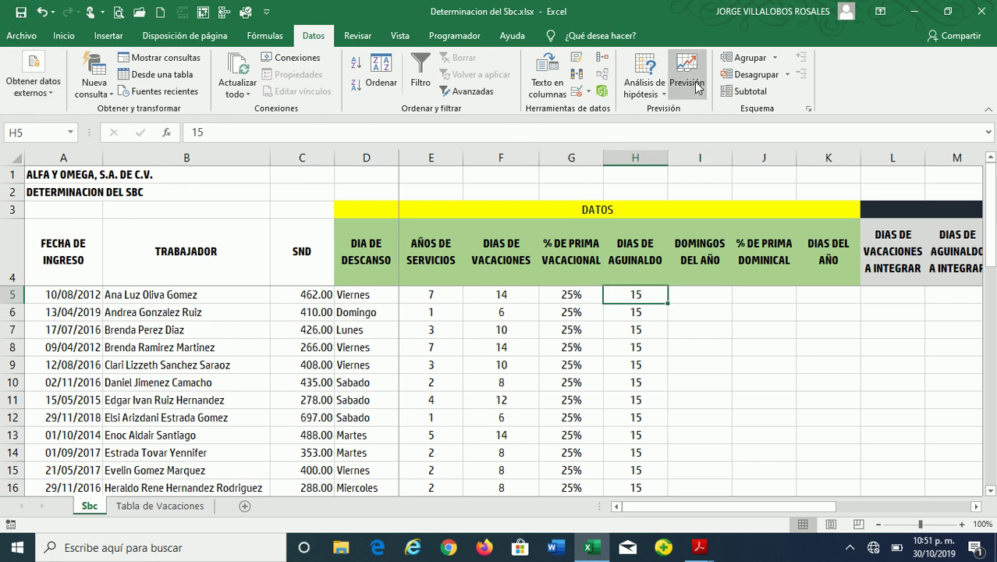
key(Right)
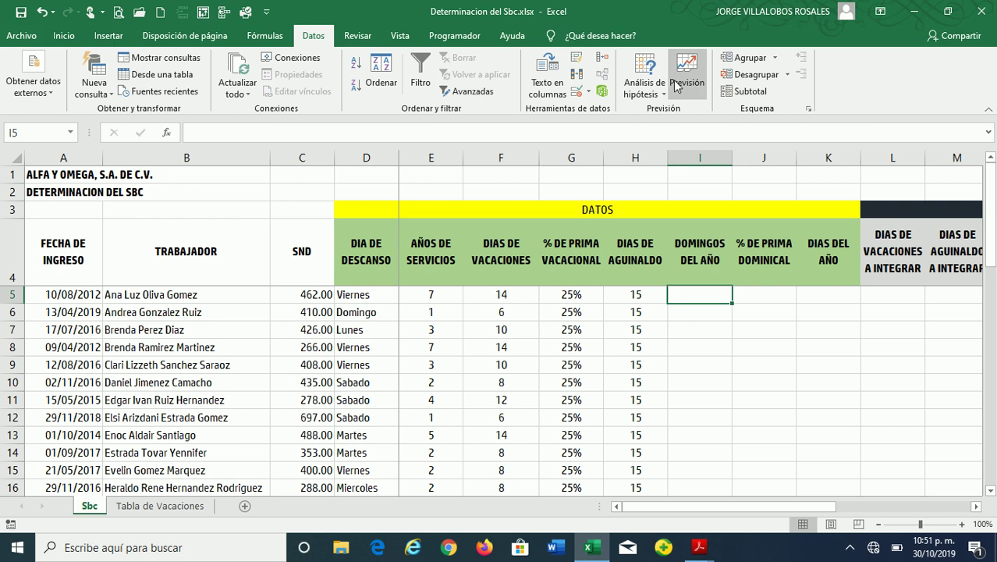
click(384, 157)
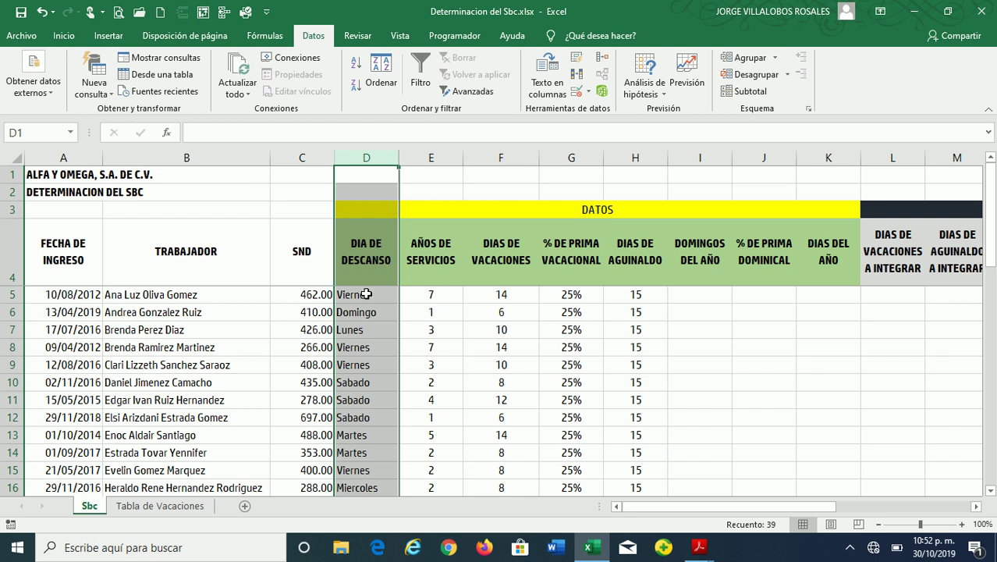
click(365, 291)
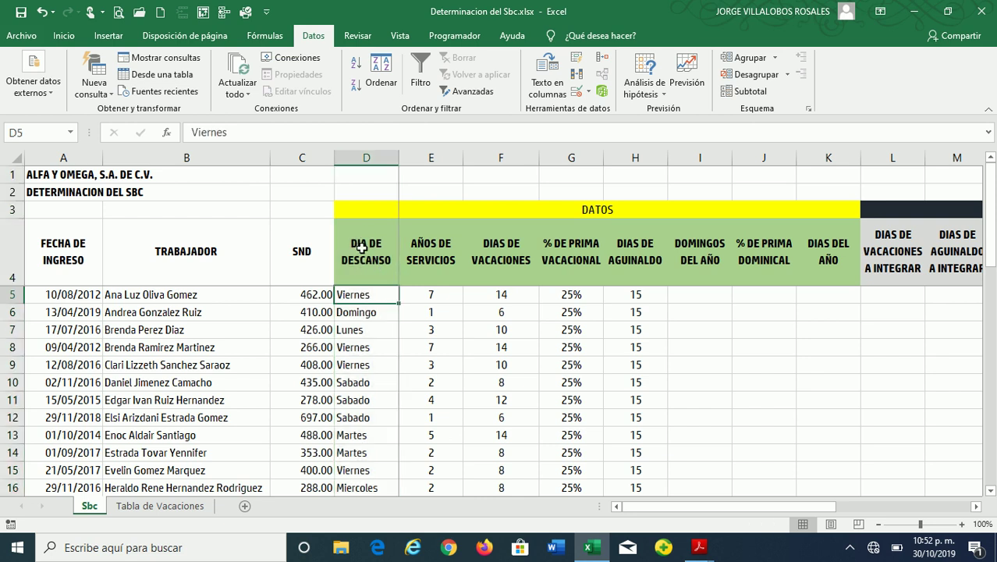
click(224, 289)
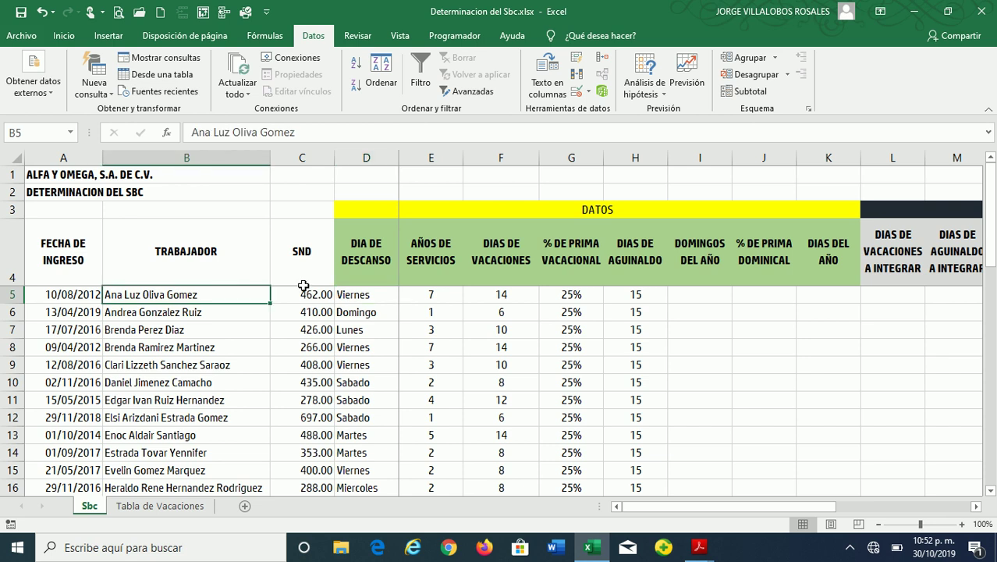
click(352, 293)
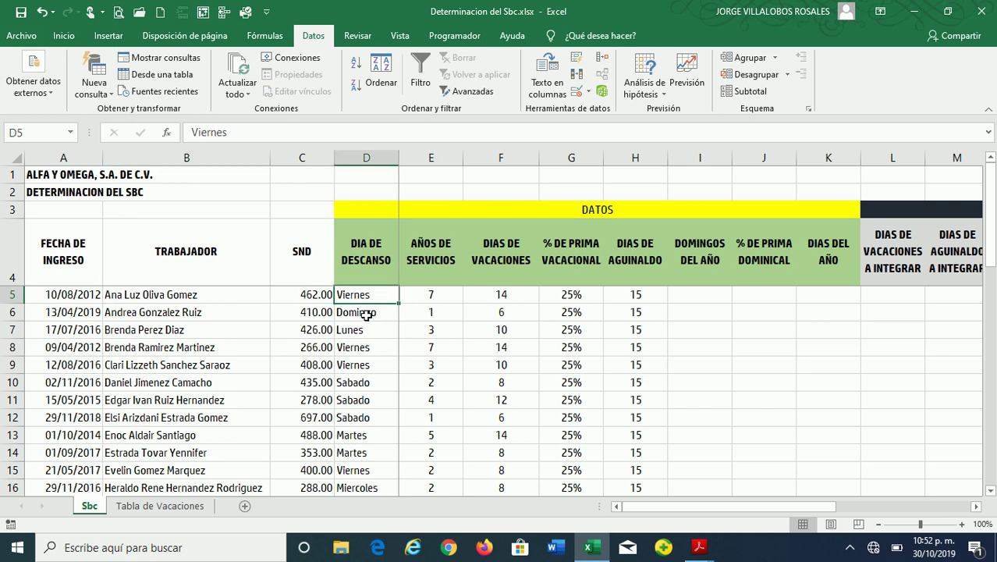
click(366, 315)
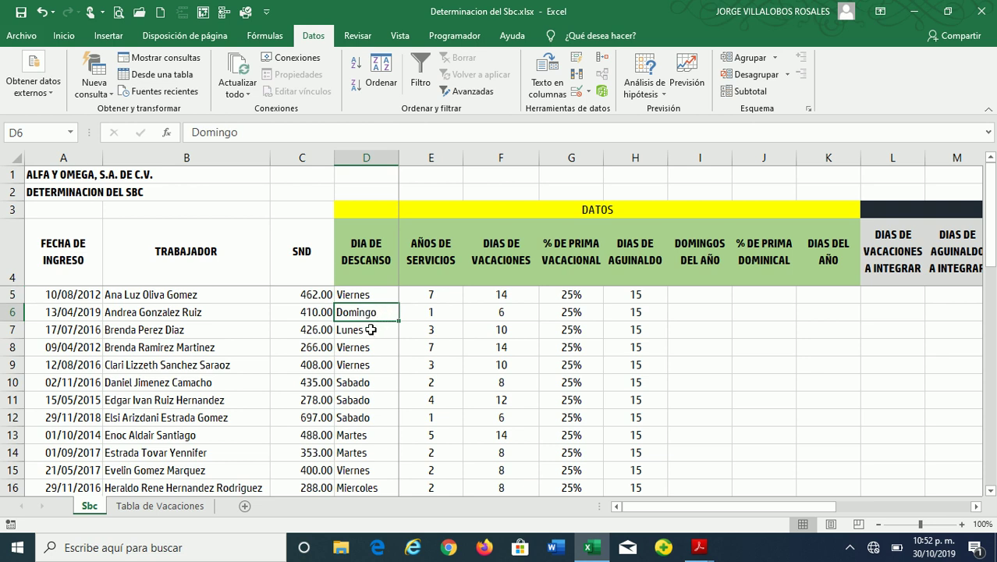
click(368, 327)
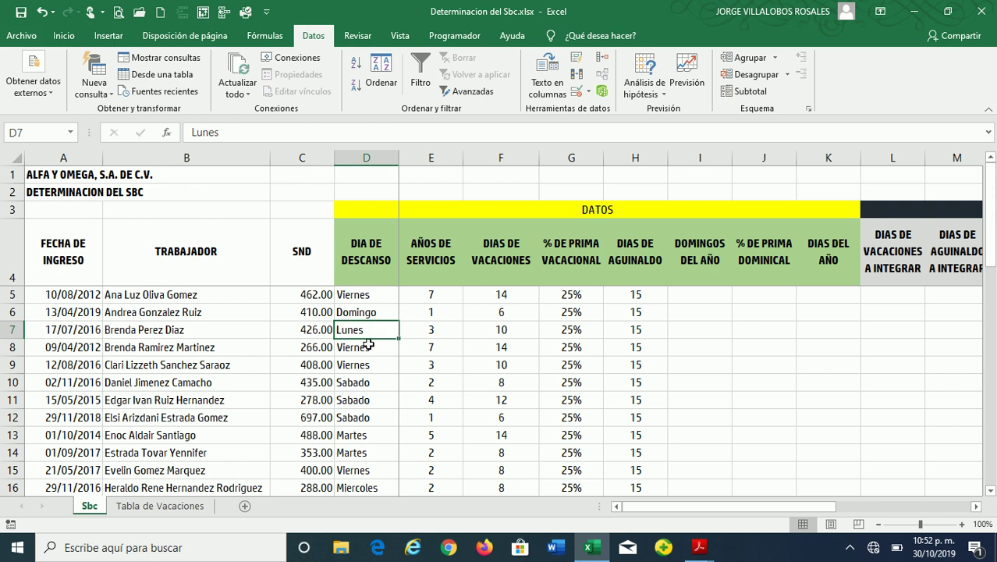
click(365, 343)
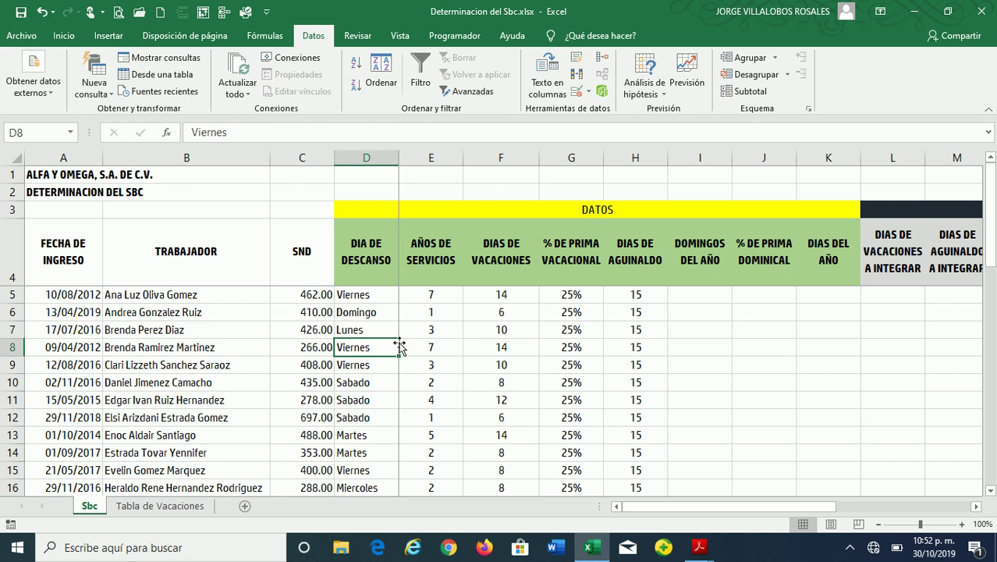
click(691, 292)
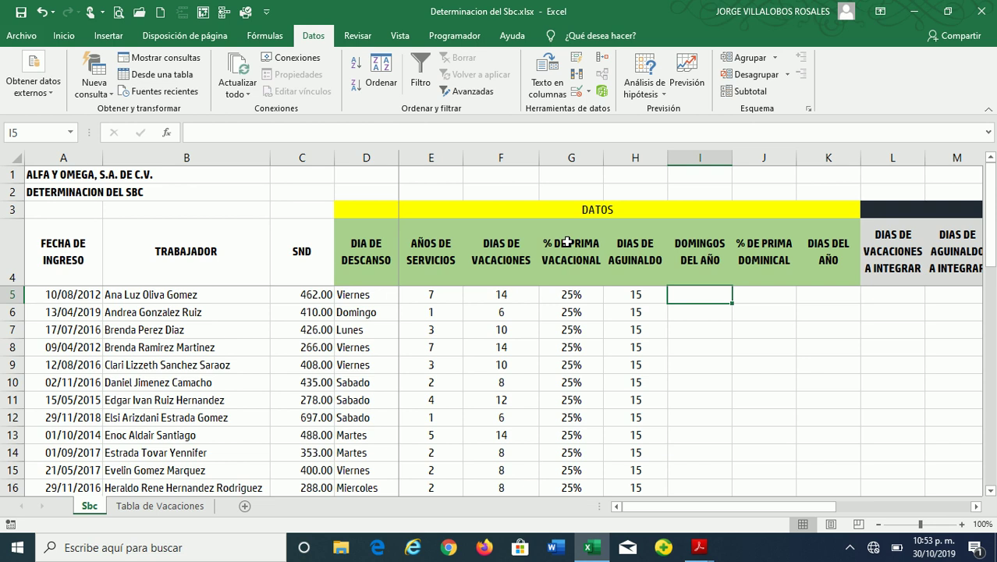
Enter =SI(D5<>"DOMINGO",52,0) in I5 so Sundays are 52 unless the rest day is DOMINGO
key(Right)
key(Left)
text(=SI)
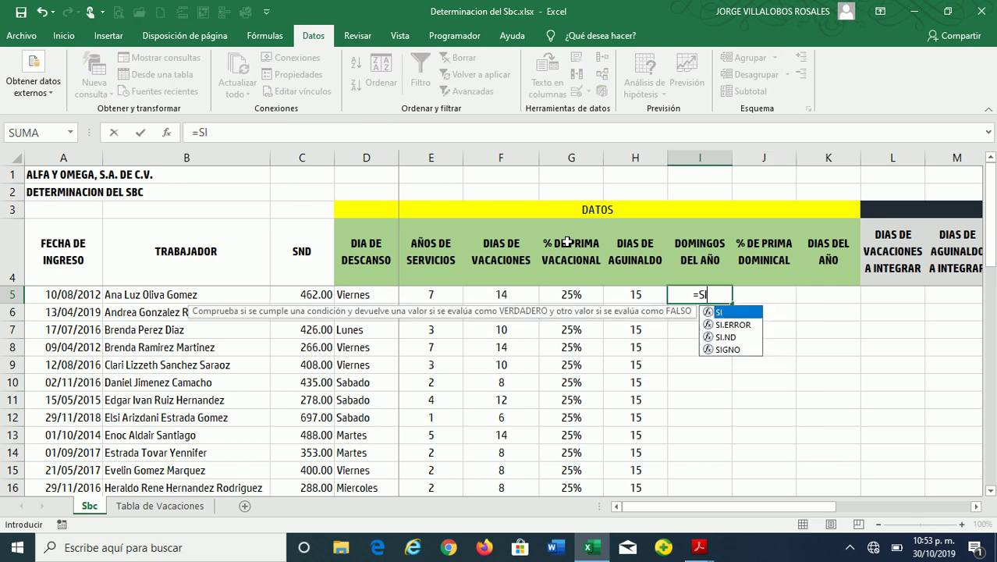
text(()
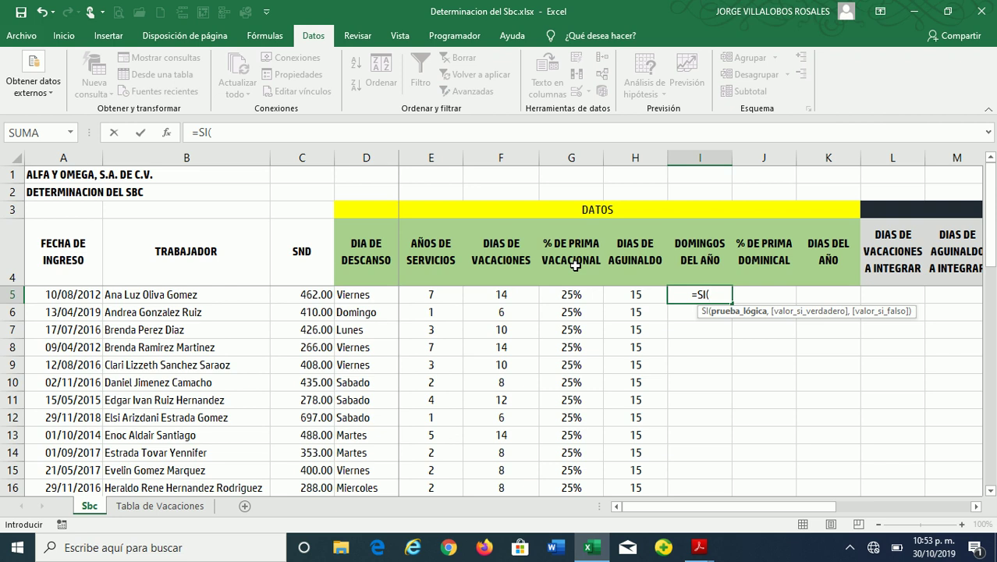
click(370, 294)
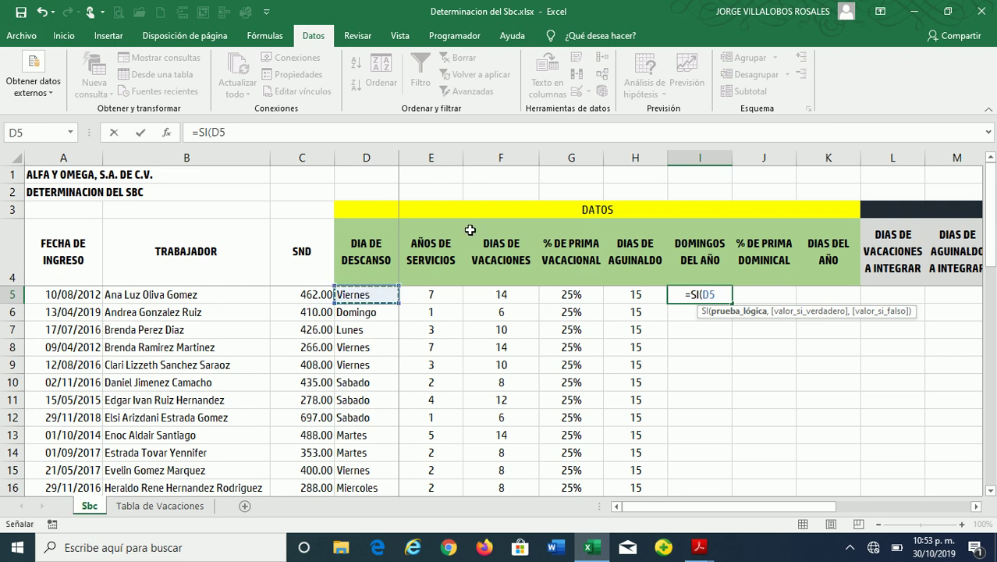
text(<>)
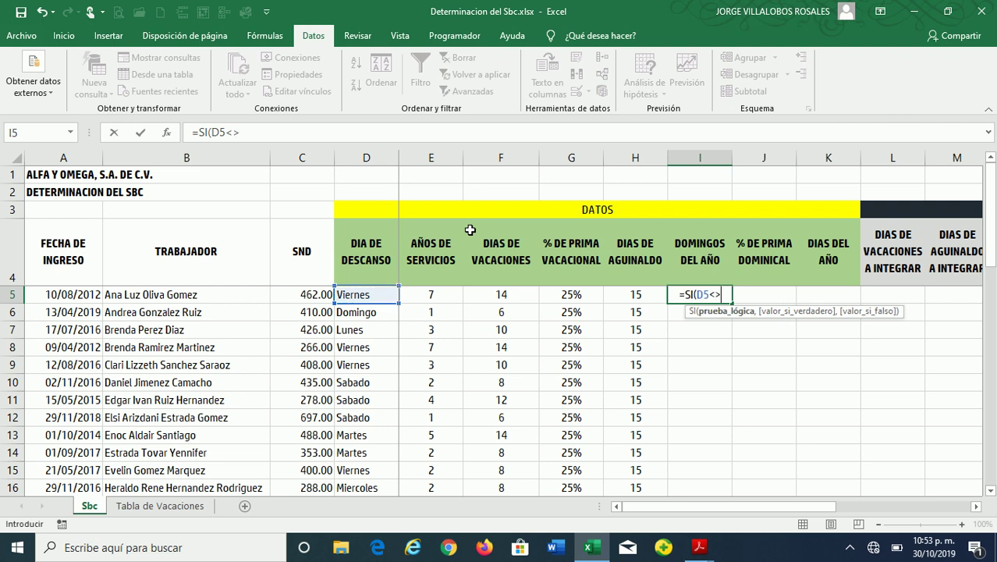
text(")
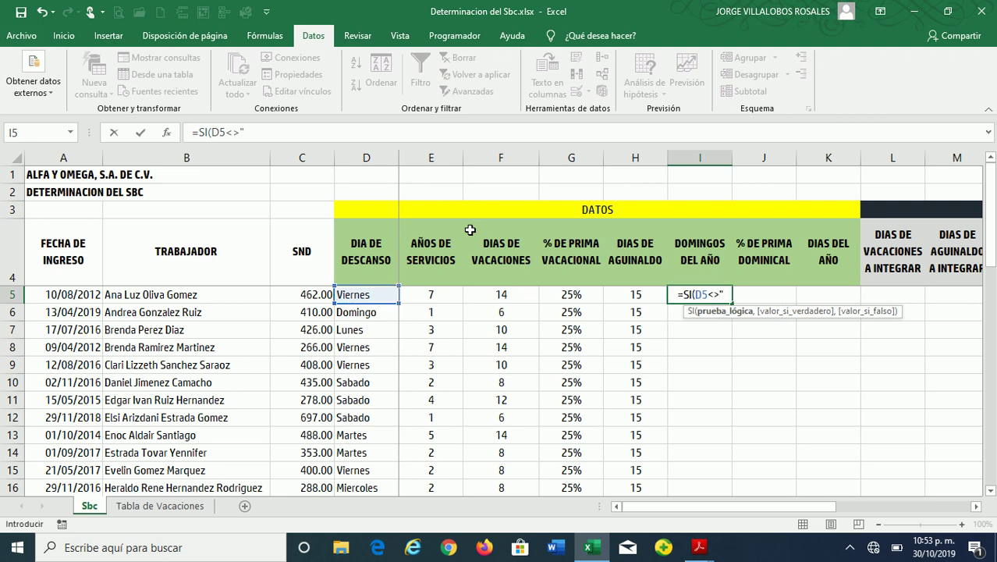
text(DO)
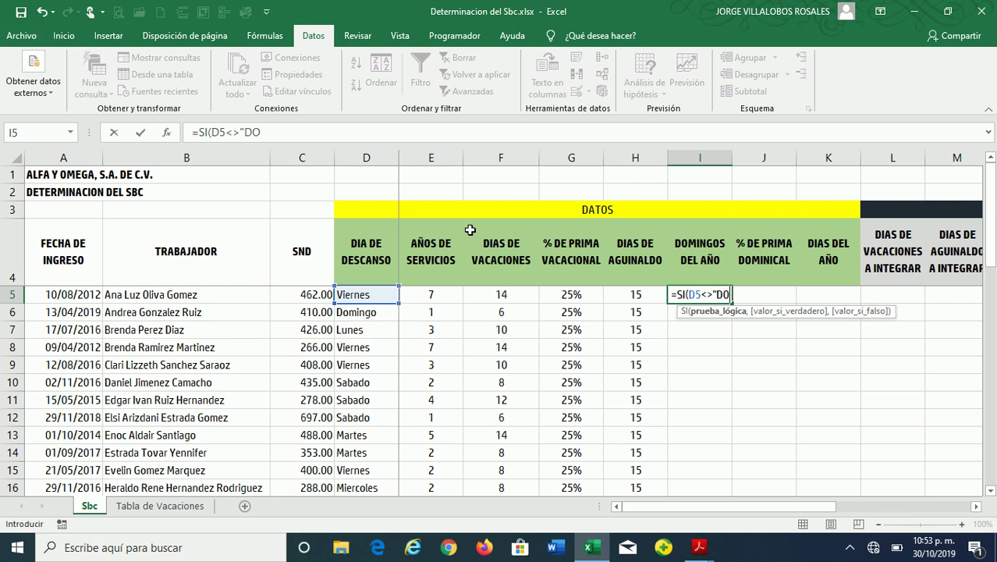
text(MINGO)
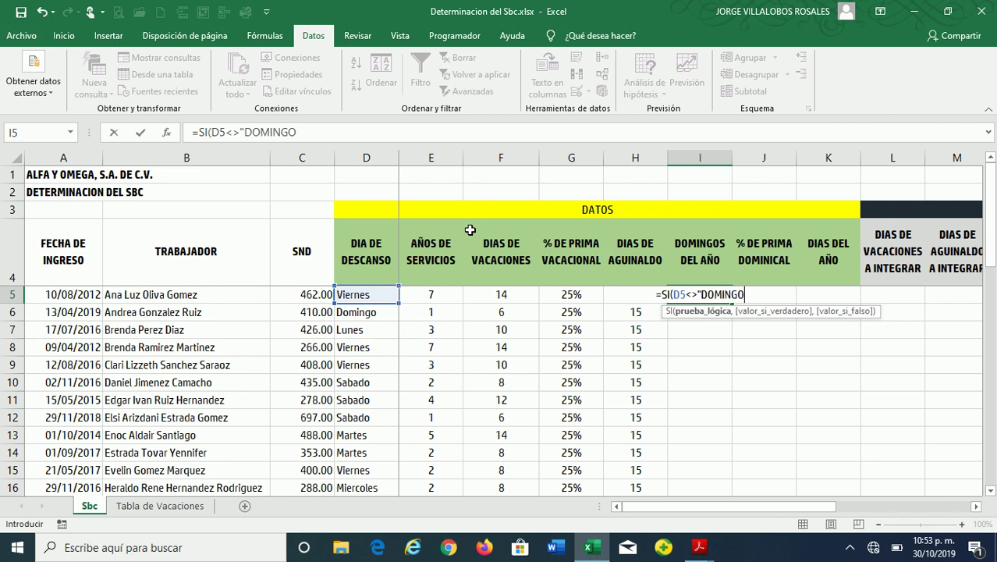
text(",)
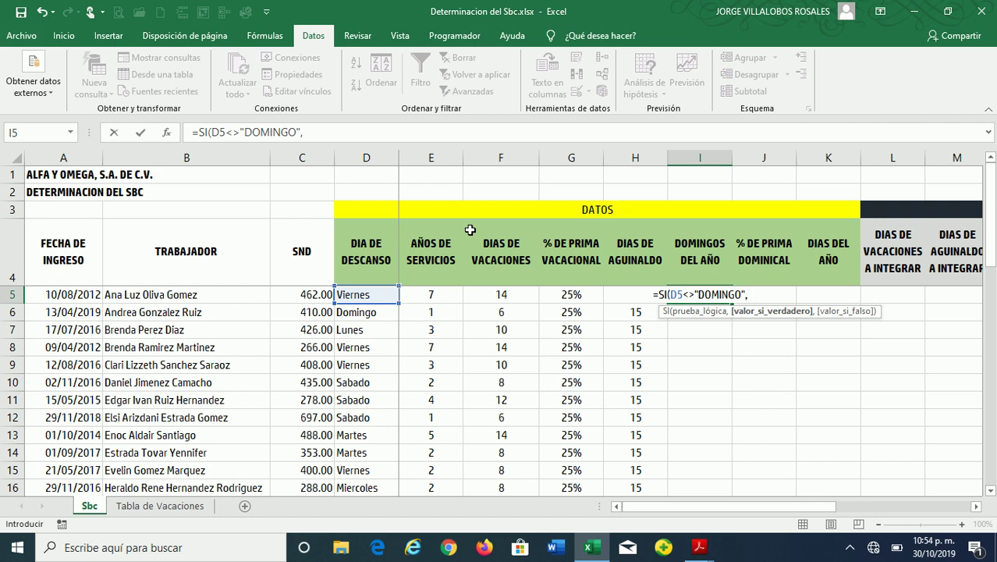
text(52)
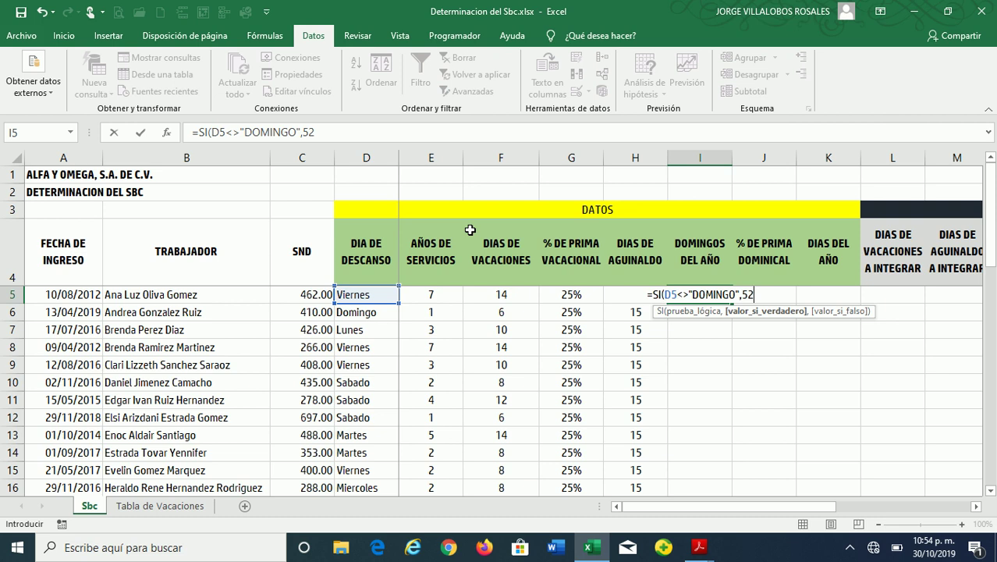
text(,)
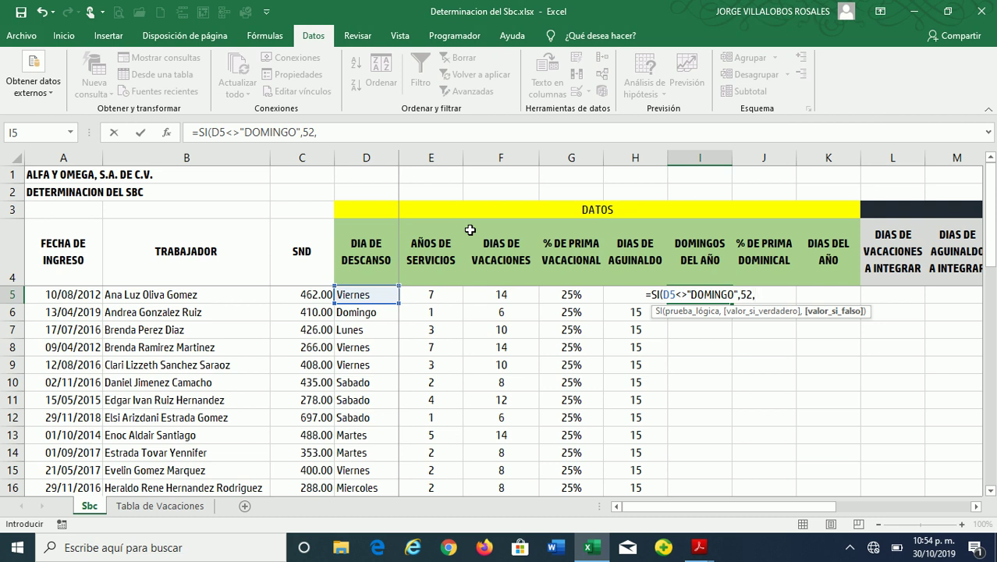
text(0)
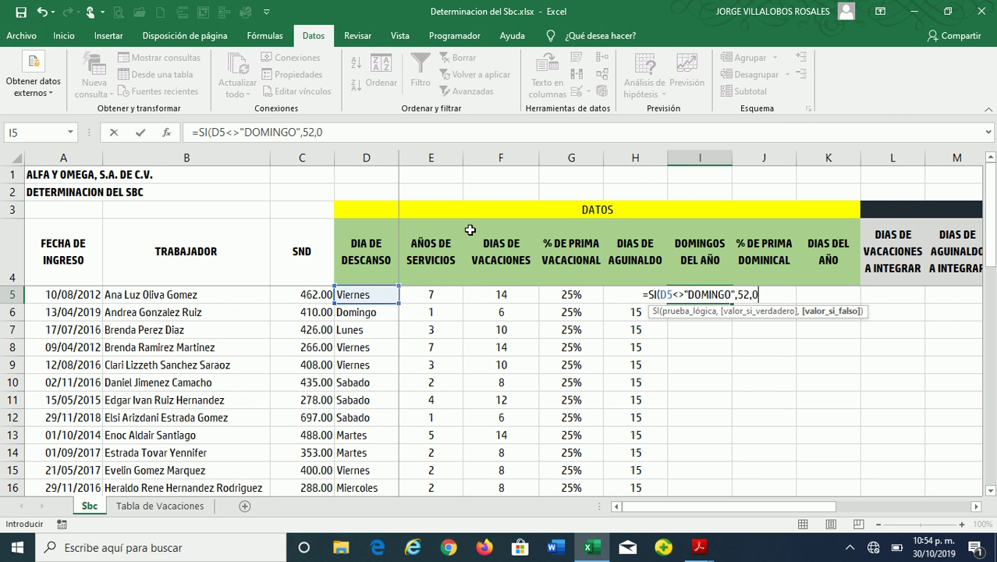
text())
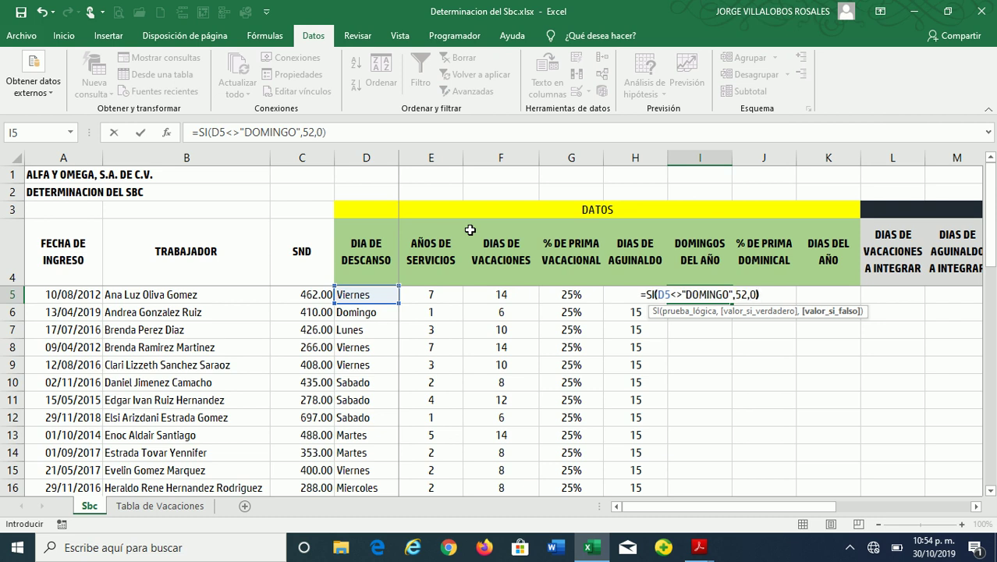
key(Return)
Check I5's result against the rest day in D5 and save the workbook
key(Up)
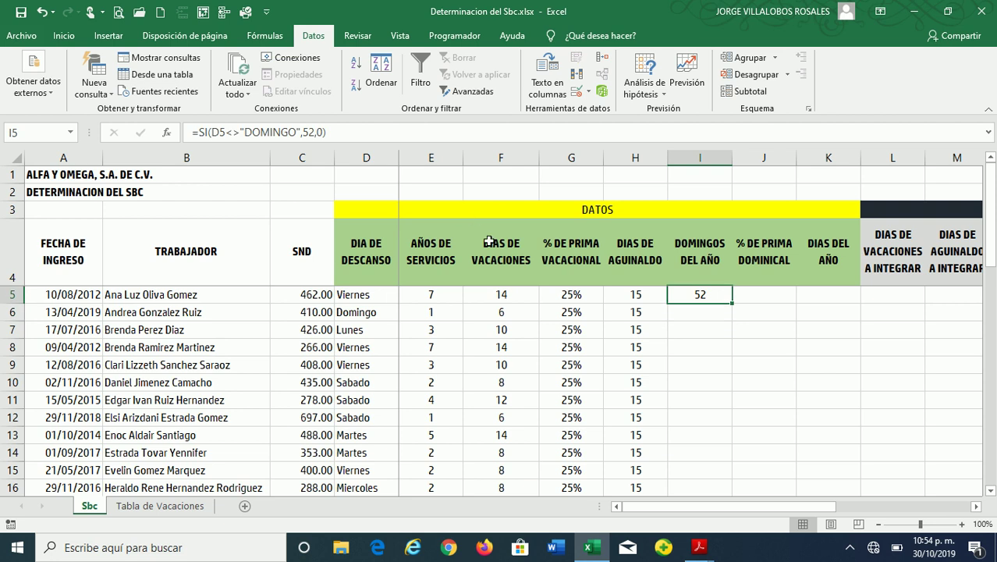
click(358, 300)
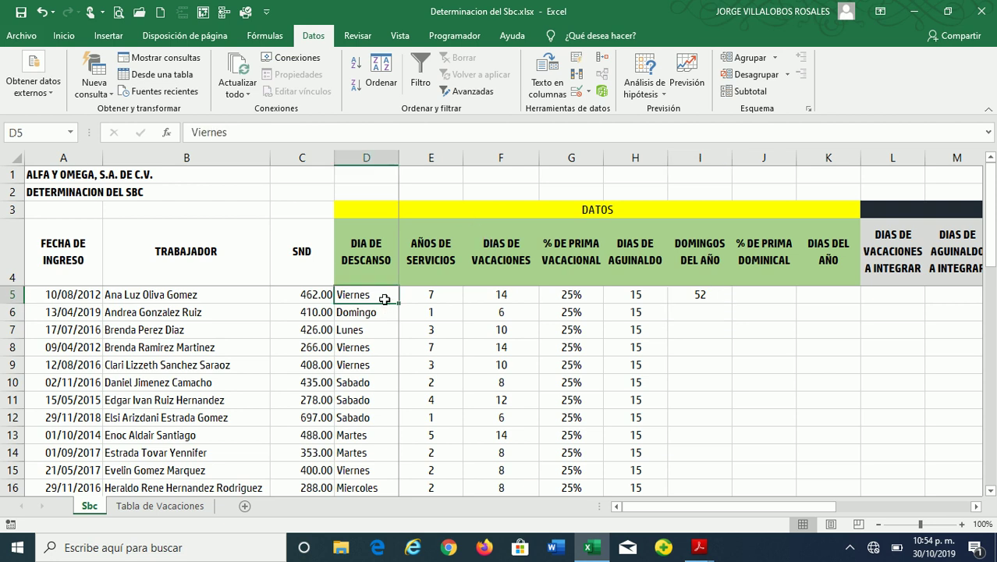
click(708, 290)
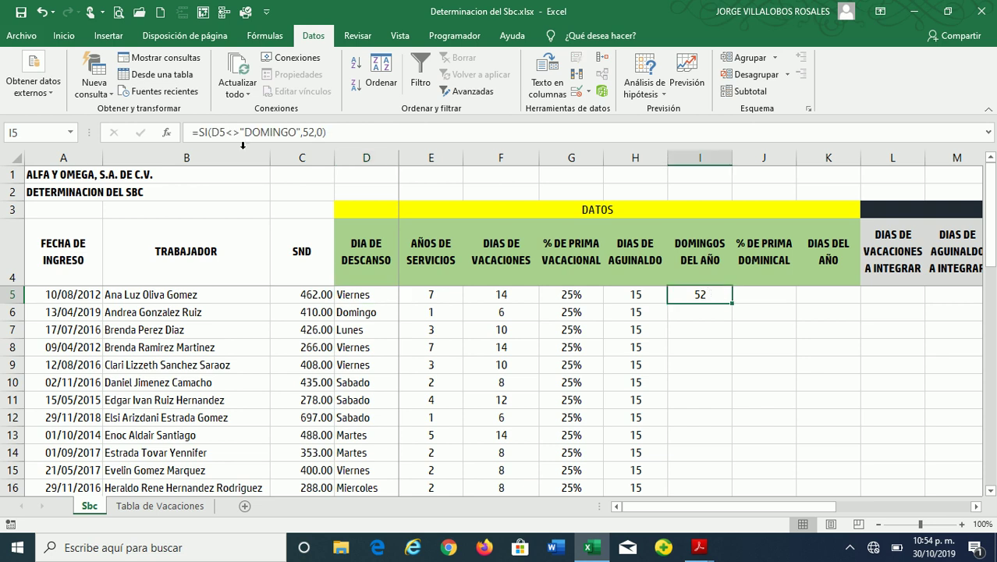
key(ctrl+s)
Fill the Sunday formula down column I, confirming I6 shows 0 for the Domingo rest day in D6
double_click(732, 305)
click(703, 312)
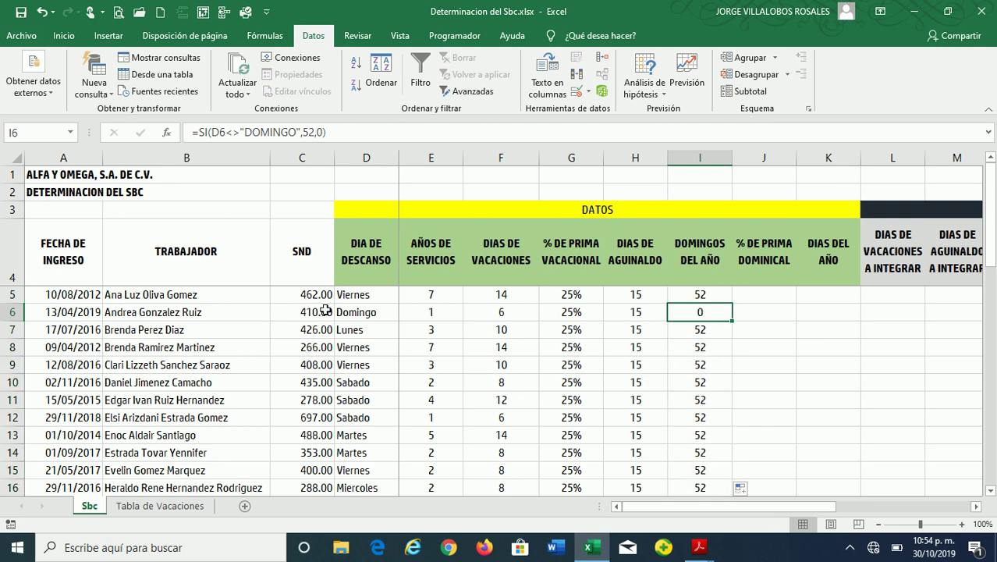
click(352, 312)
click(690, 310)
scroll(710, 326, down, 5)
scroll(699, 340, down, 6)
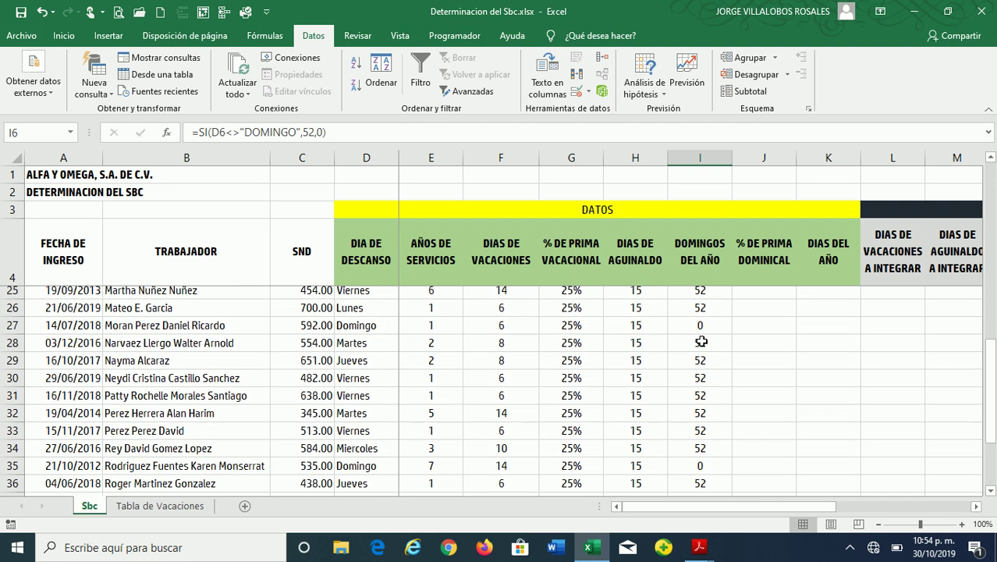
scroll(711, 341, up, 11)
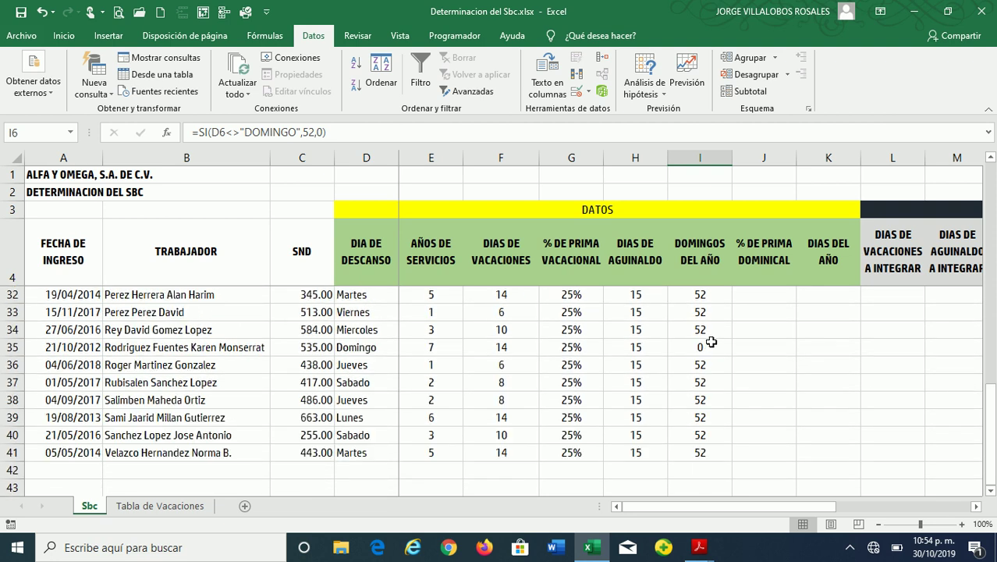
click(754, 294)
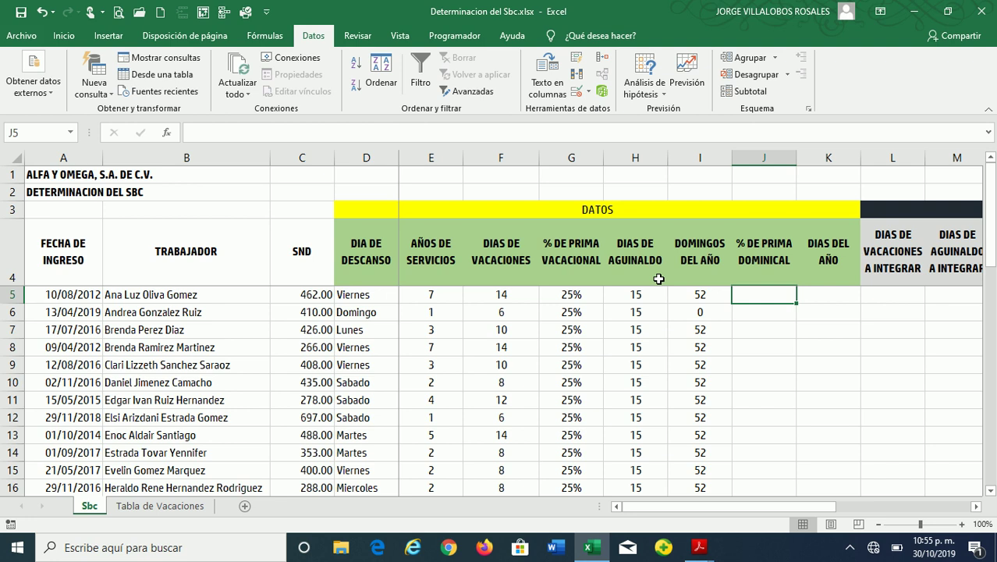
Enter 25% in J5 and fill it down the % DE PRIMA DOMINICAL column to J41
text(25%)
key(Return)
click(757, 290)
double_click(795, 303)
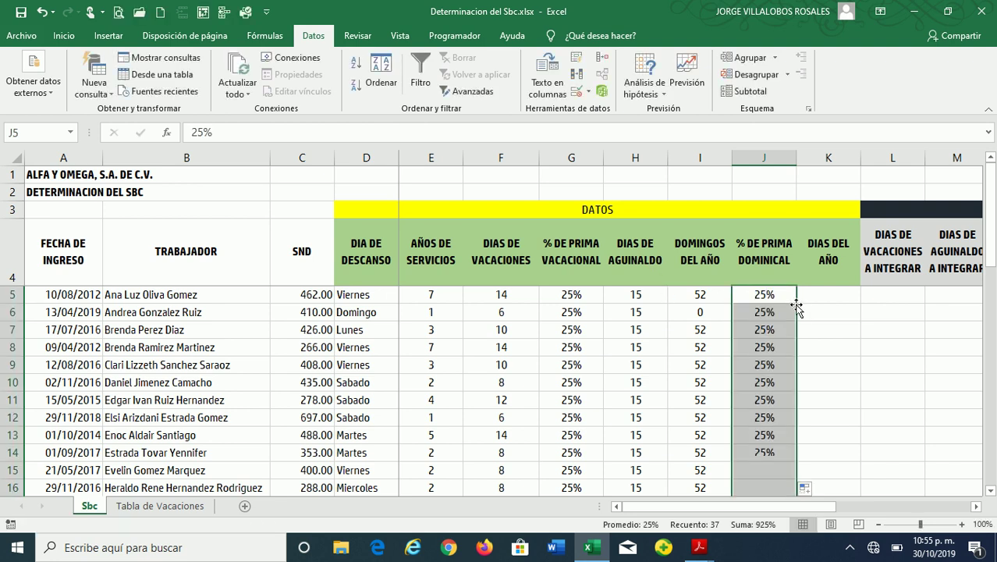
click(764, 294)
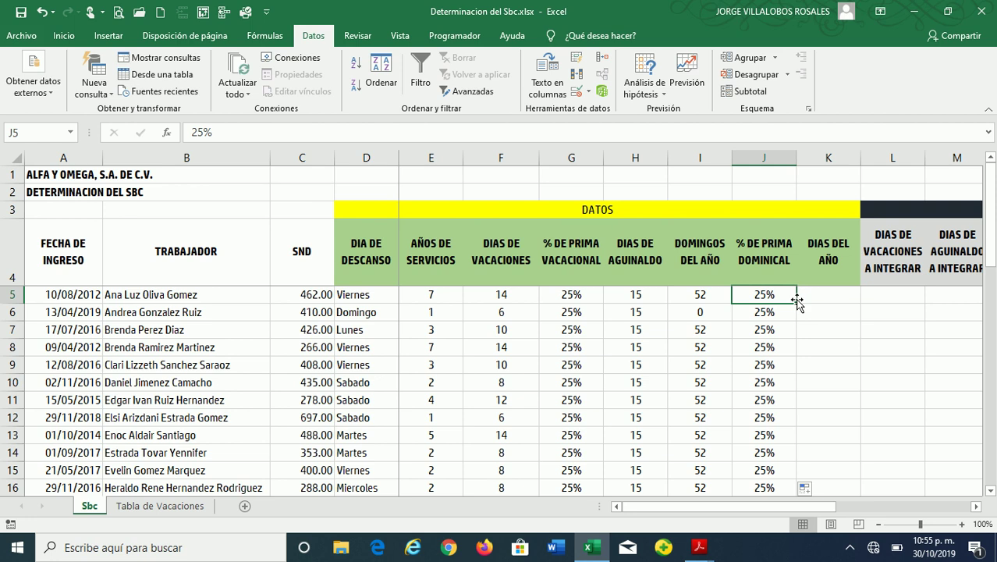
double_click(796, 304)
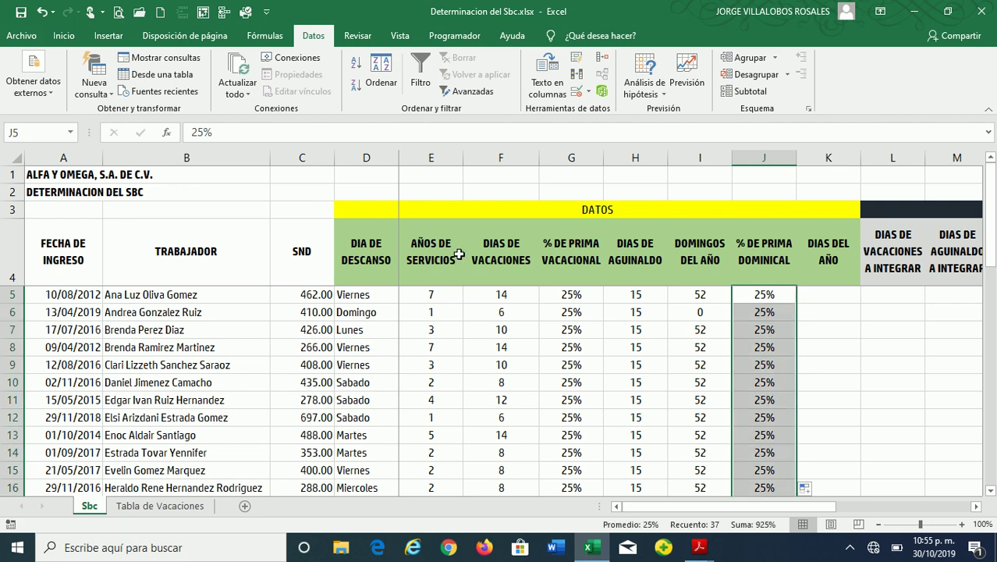
Add data validation to J5:J41 allowing only decimals greater than or equal to 0.25
click(574, 91)
click(668, 129)
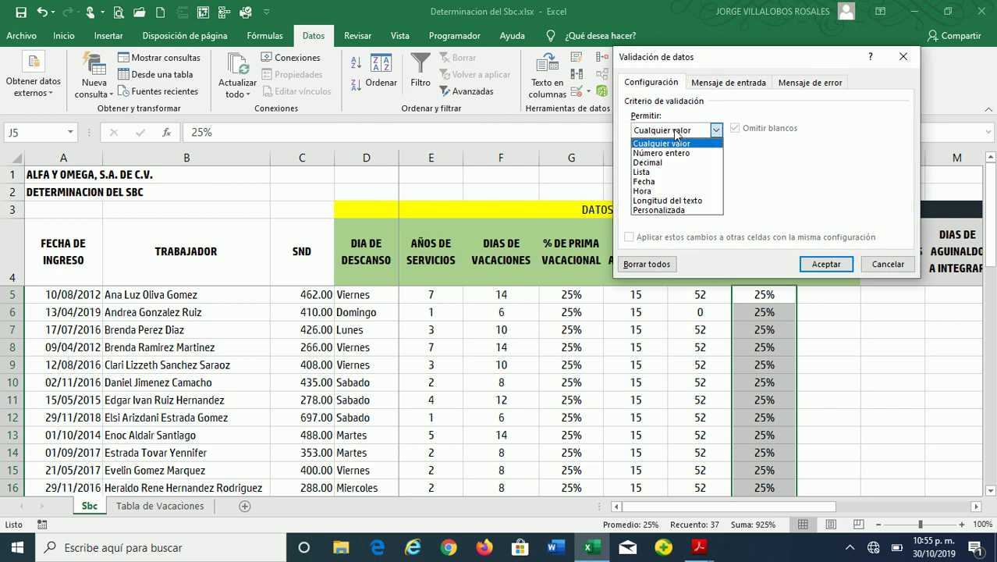
click(655, 163)
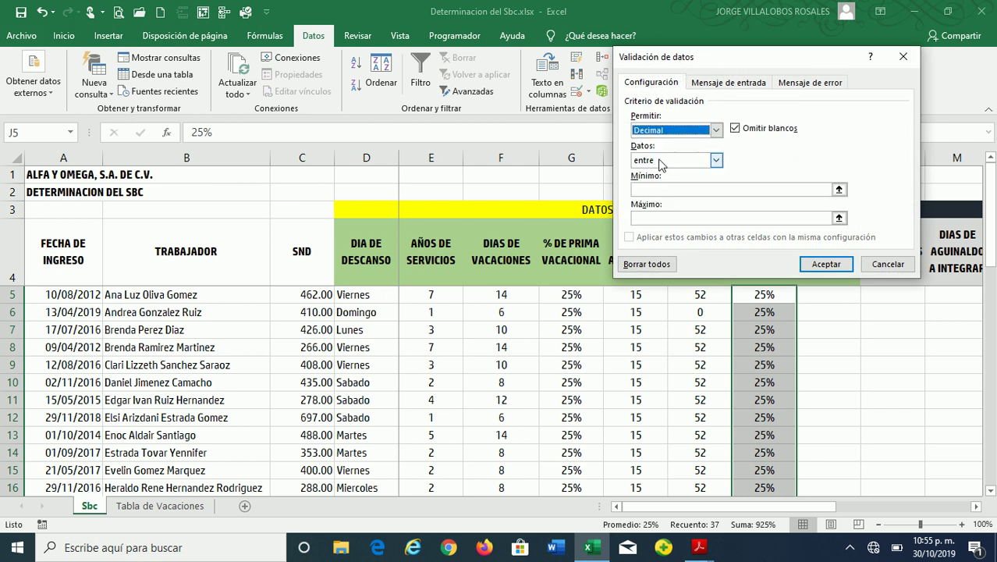
click(662, 161)
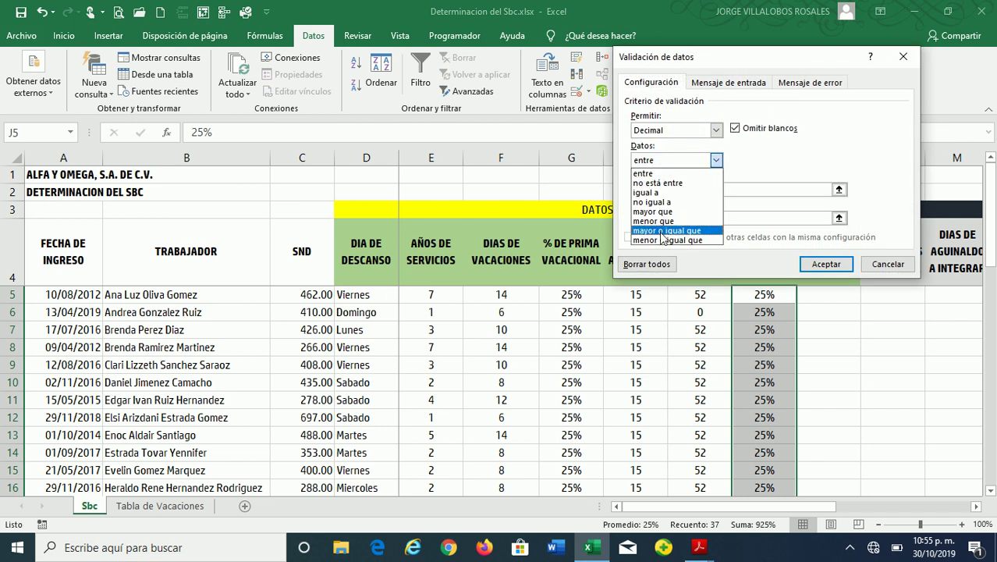
click(661, 230)
click(659, 189)
text(0.25)
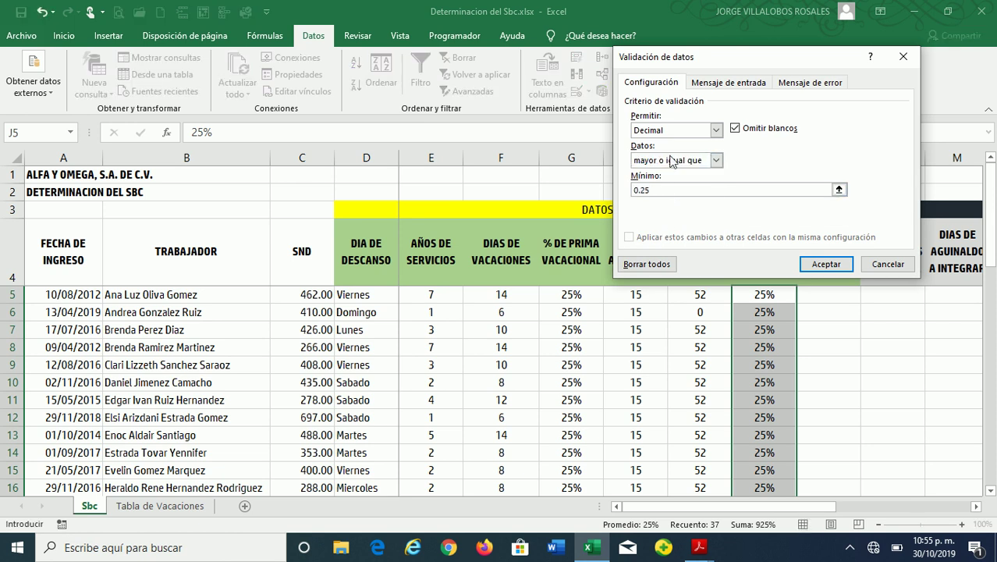
click(825, 263)
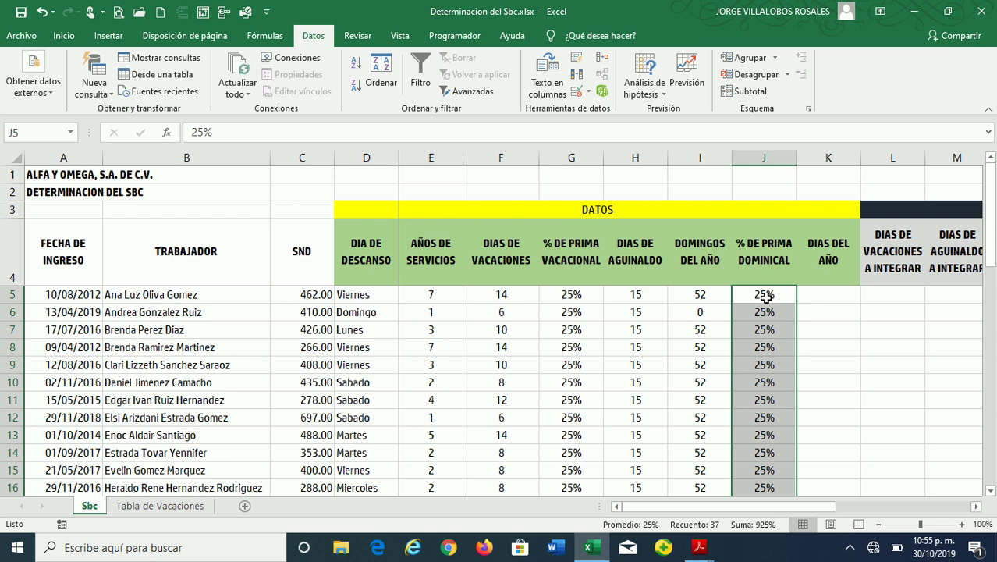
Test J5 with 23, which validation rejects, and keep the 25% value
click(764, 295)
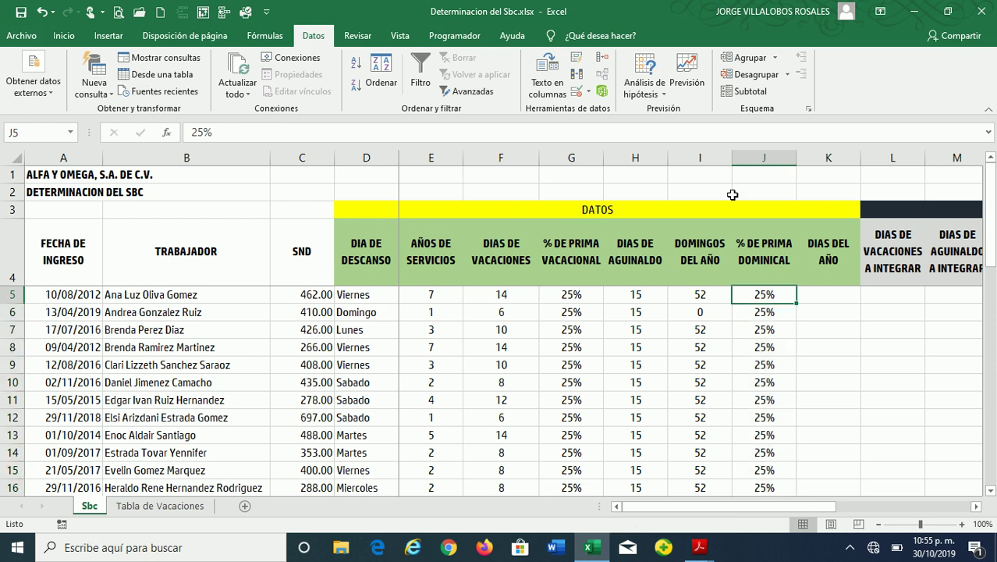
text(23)
key(Return)
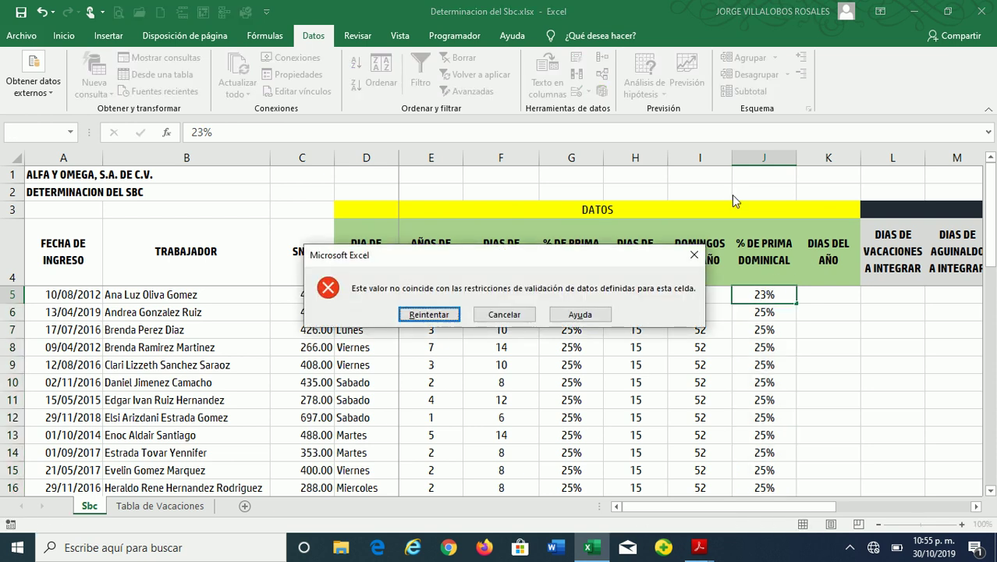
key(Escape)
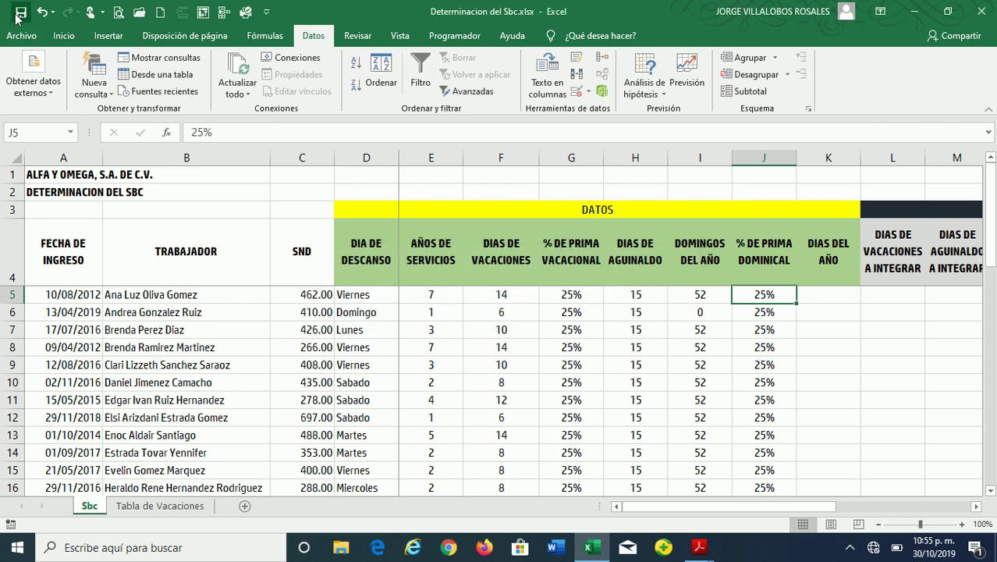
click(807, 291)
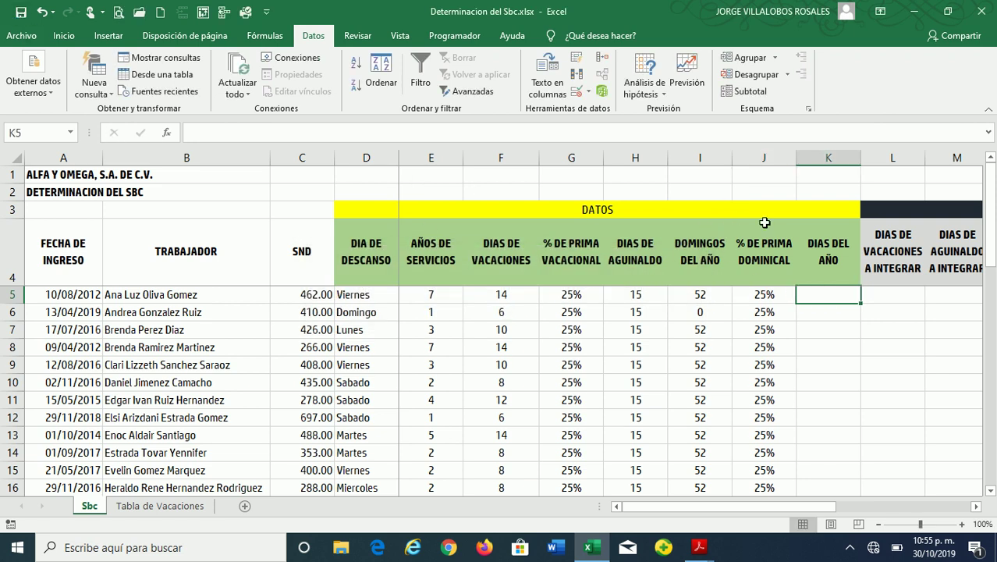
Enter 365 in K5 and copy it down the DIAS DEL AÑO column for every worker
text(365)
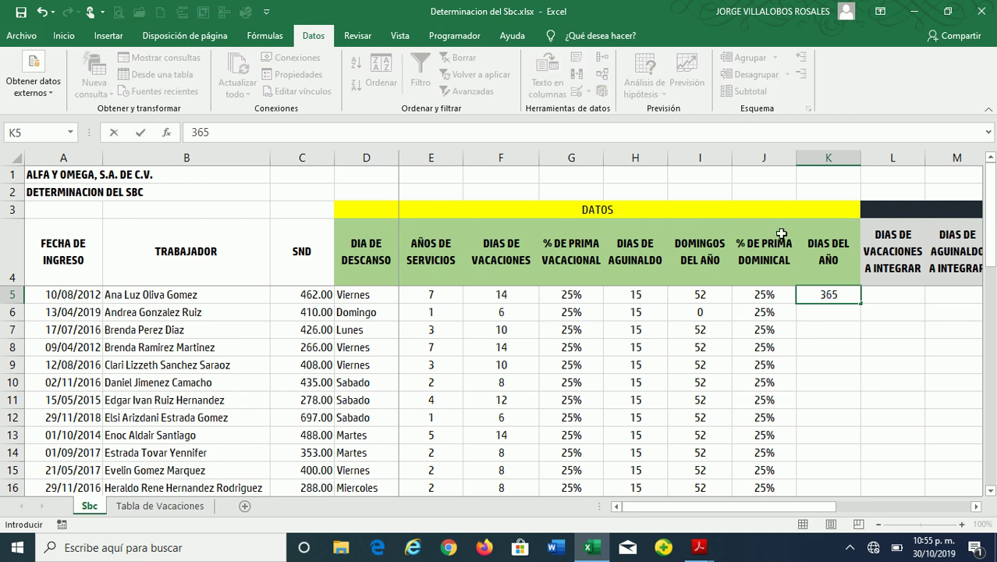
key(Return)
click(828, 295)
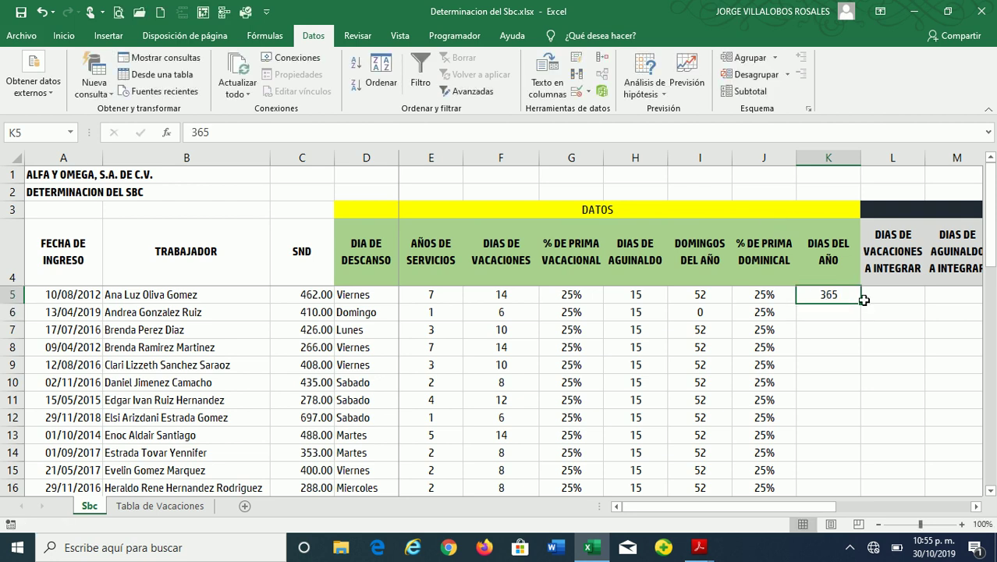
double_click(860, 304)
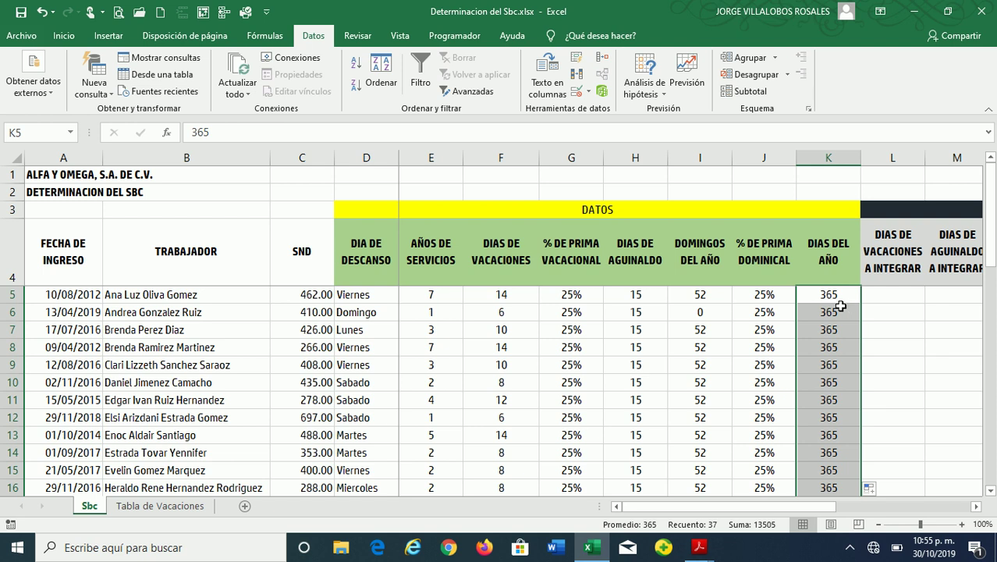
click(834, 295)
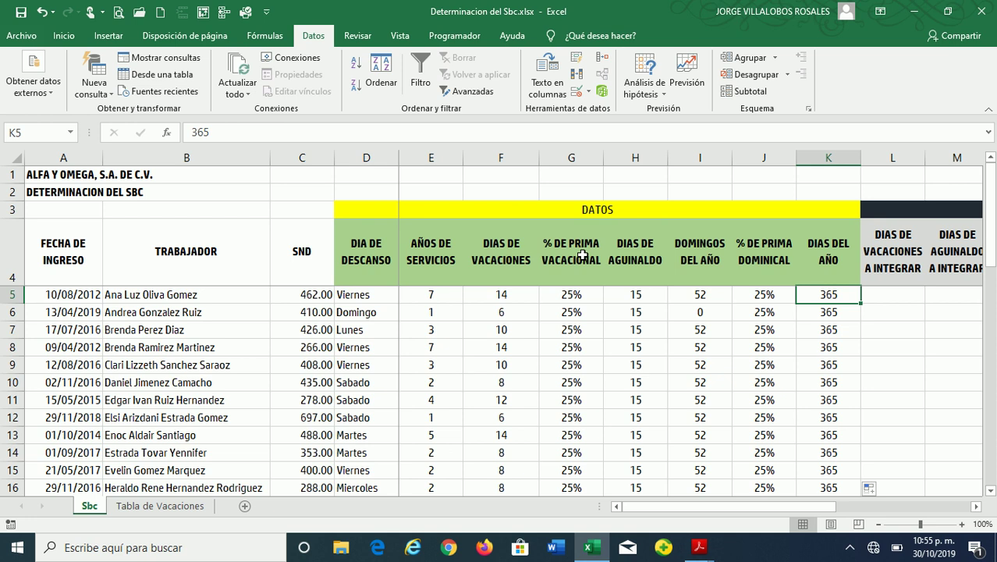
key(Left)
key(Left)
key(Left)
key(Left)
key(Left)
key(Left)
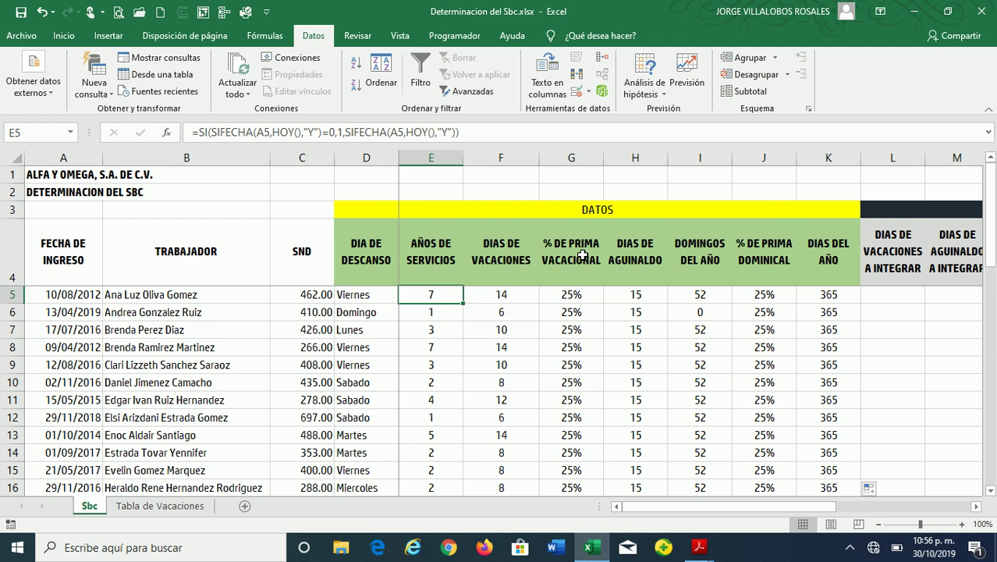
key(Right)
key(Right)
key(Right)
key(Right)
key(Right)
key(Right)
key(Right)
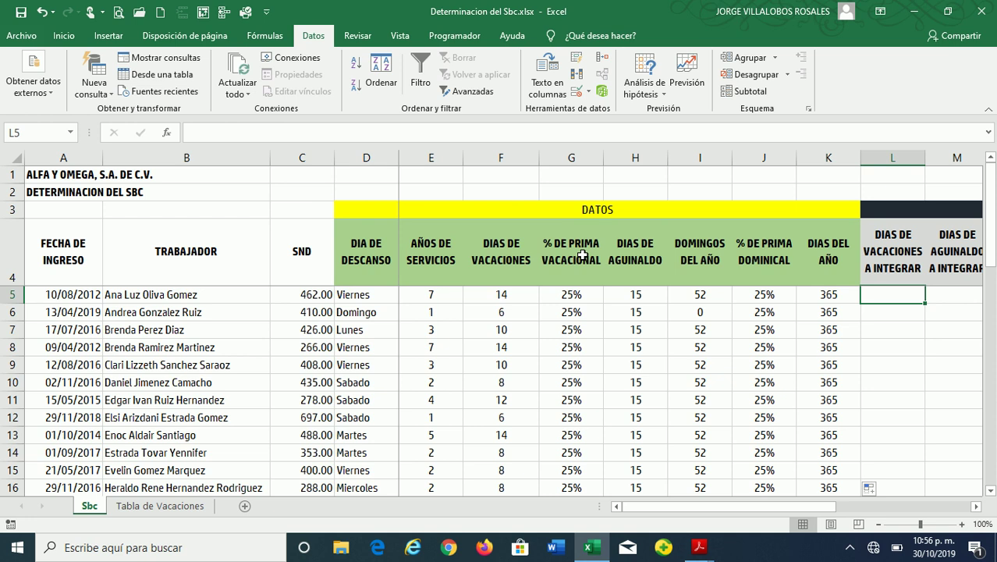
Zoom out to 90% and auto-fit column C so the INTEGRACION columns through SBC are visible
click(877, 525)
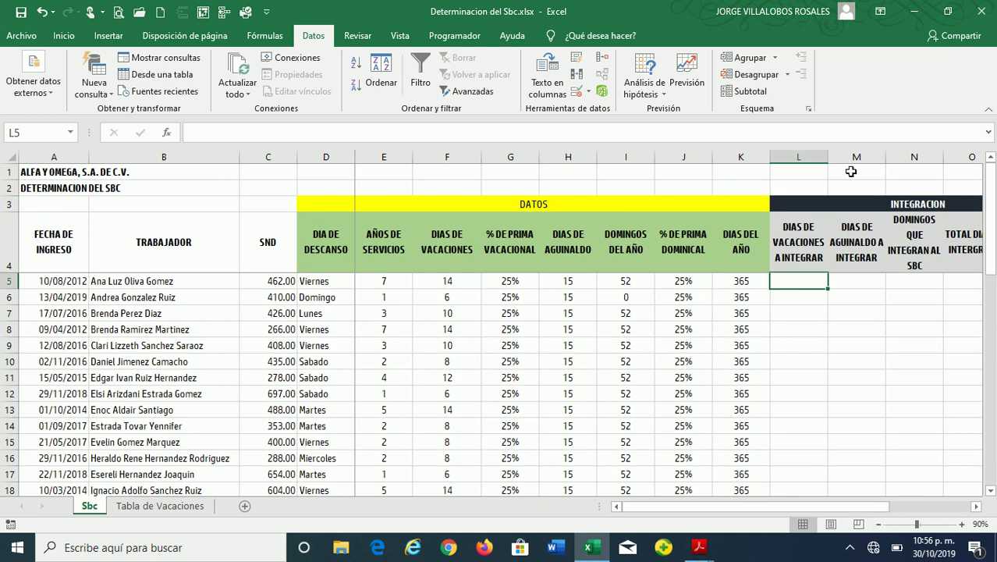
double_click(295, 156)
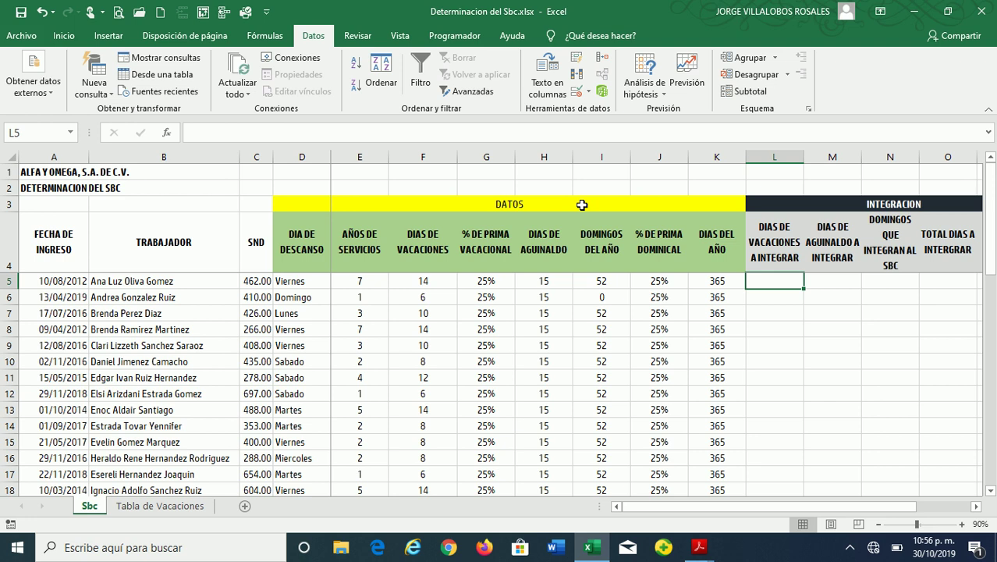
key(Up)
key(Up)
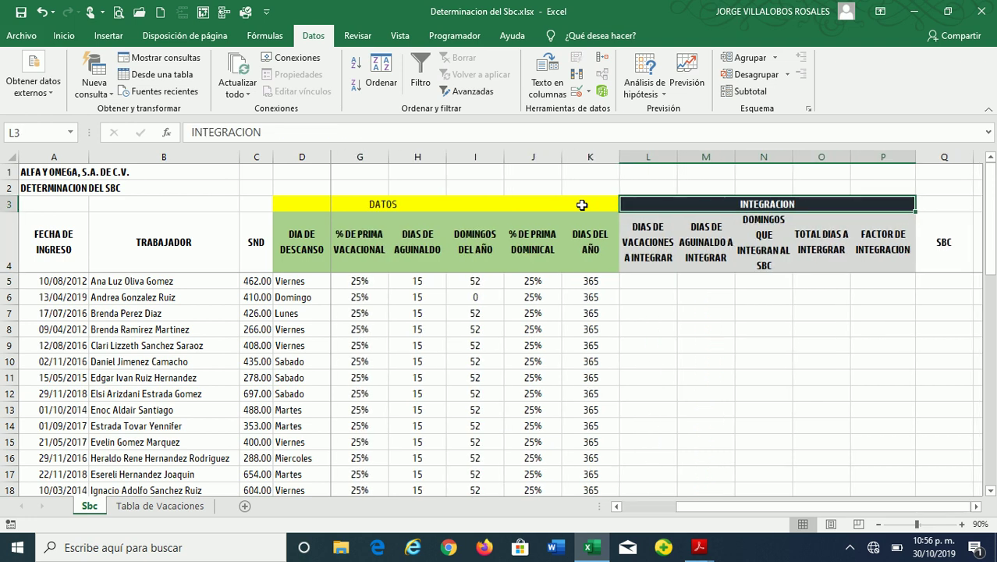
key(Down)
key(Down)
key(Right)
key(Right)
key(Right)
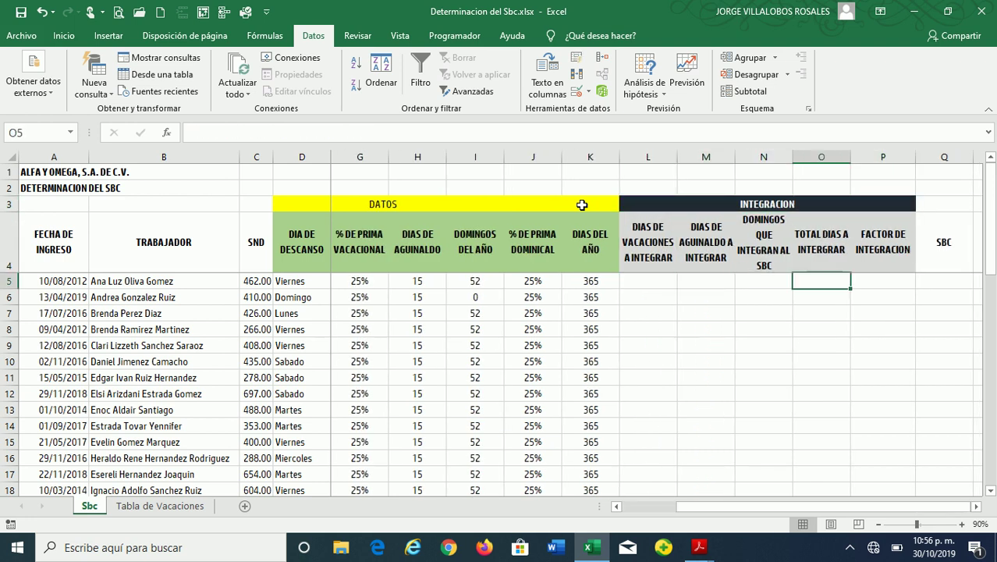
key(Right)
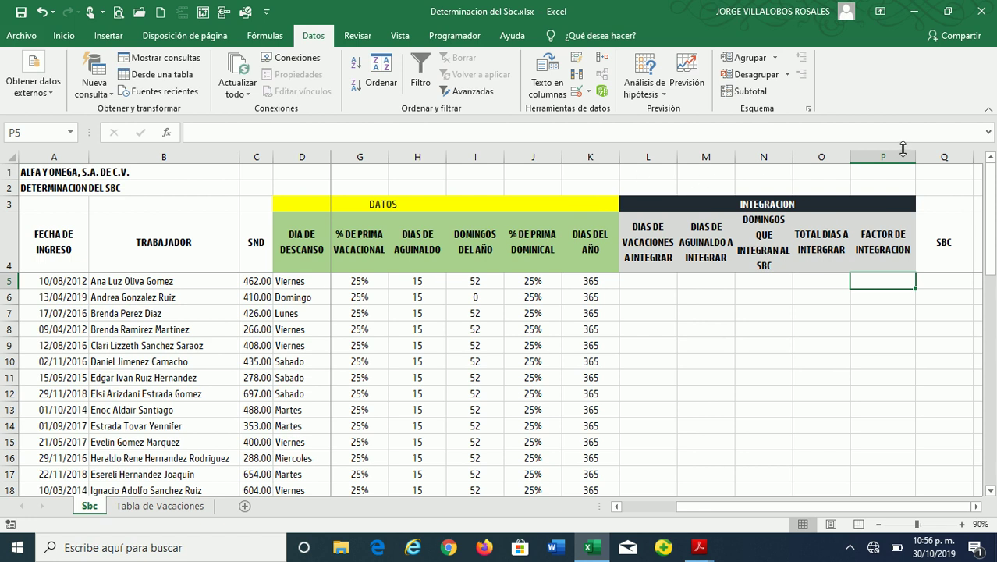
click(889, 156)
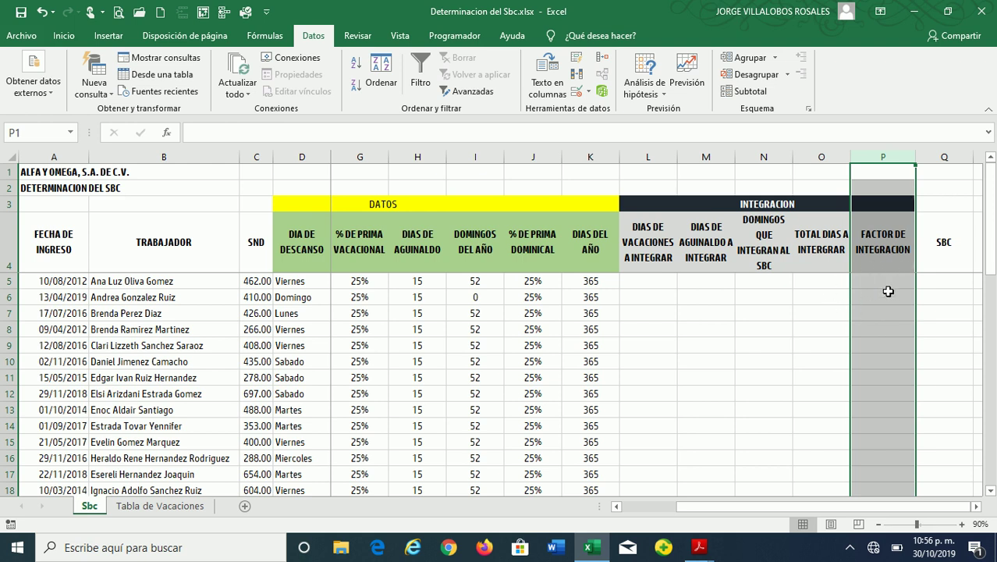
click(883, 282)
click(942, 257)
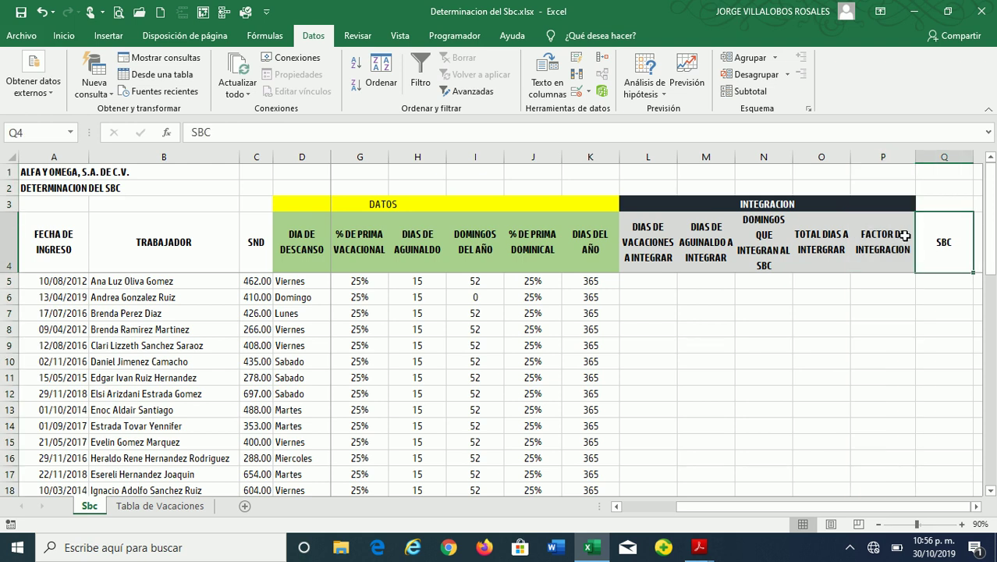
click(880, 287)
key(Left)
key(Left)
key(Left)
key(Left)
key(Left)
key(Left)
key(Left)
key(Left)
key(Left)
key(Left)
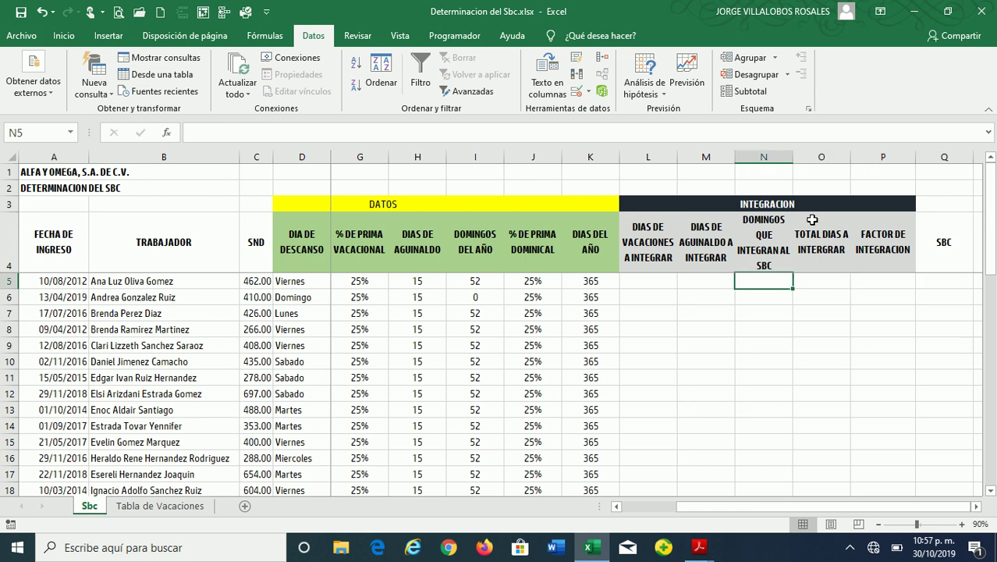
key(Left)
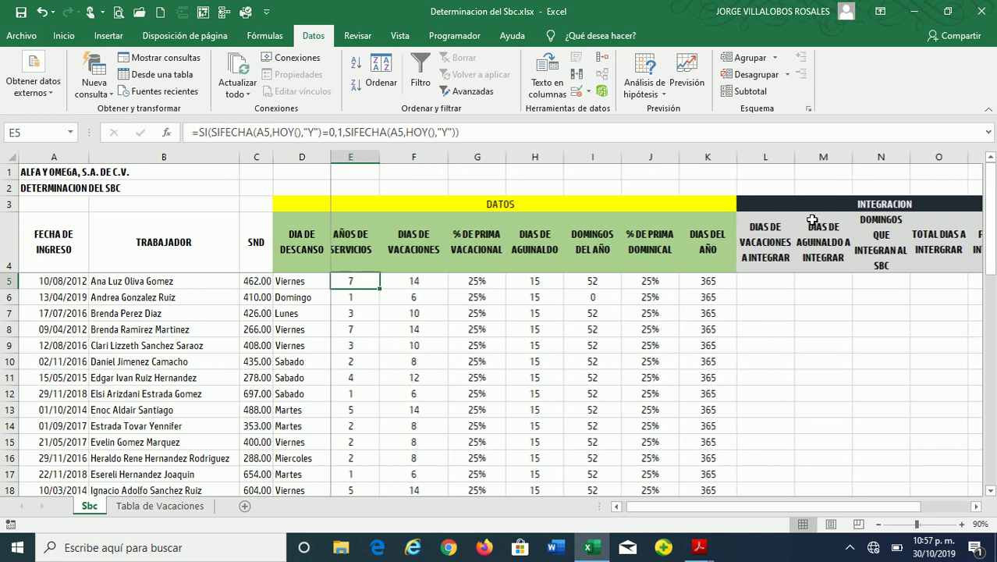
key(Right)
key(Right)
key(Right)
key(Right)
key(Right)
key(Right)
key(Right)
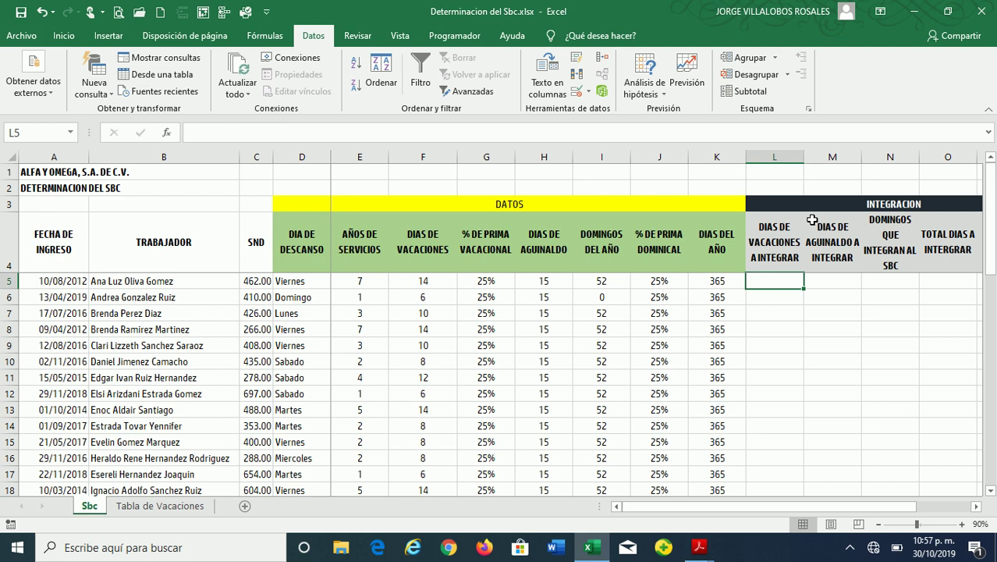
click(770, 227)
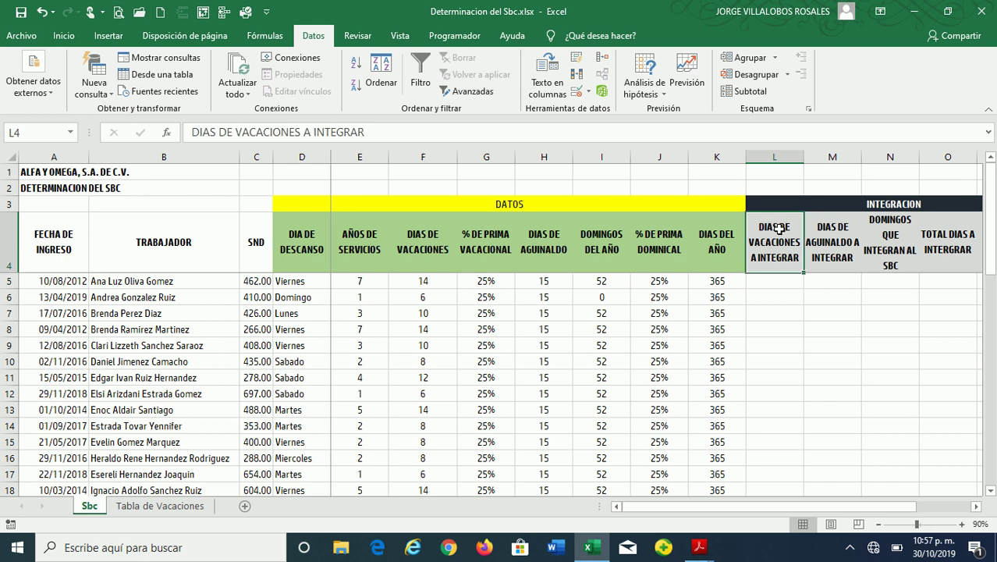
click(769, 279)
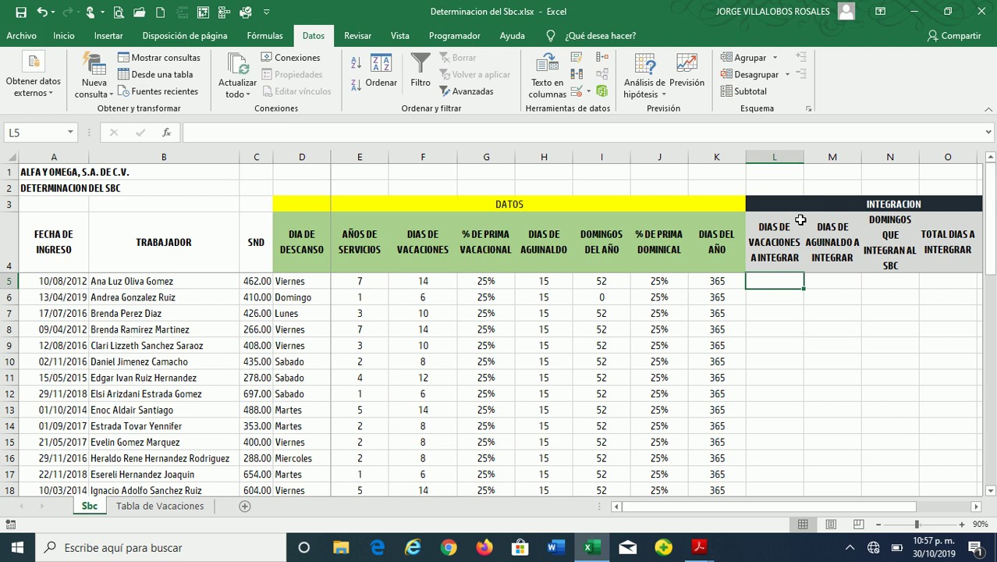
Enter =REDONDEAR(F5*G5,2) in L5, giving 3.5 vacation days to integrate
text(=)
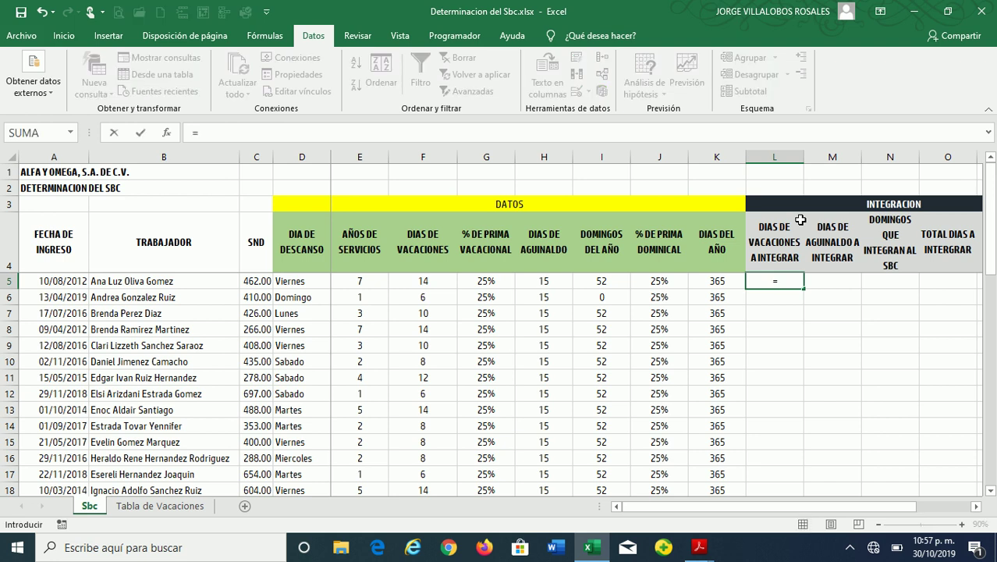
text(RE)
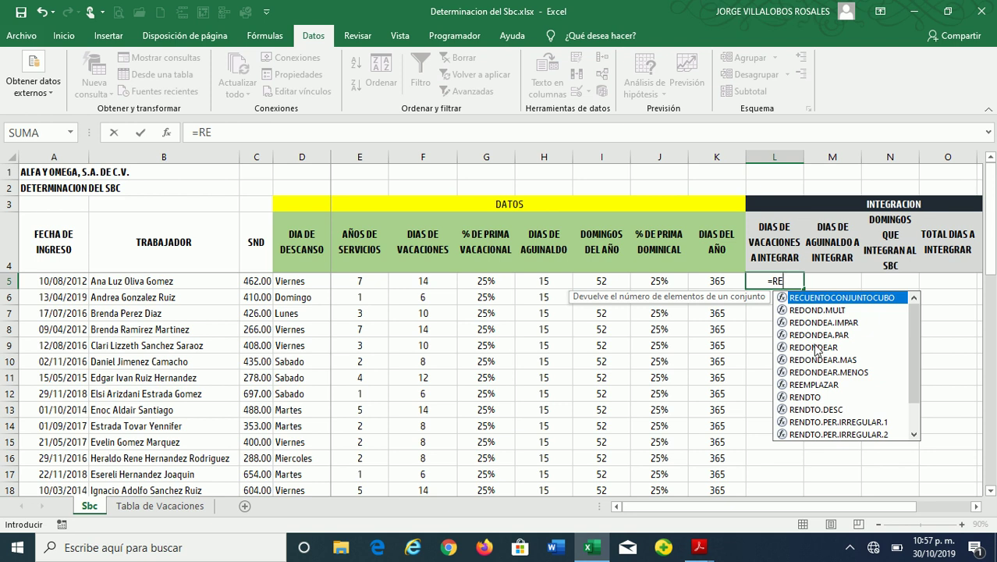
double_click(815, 347)
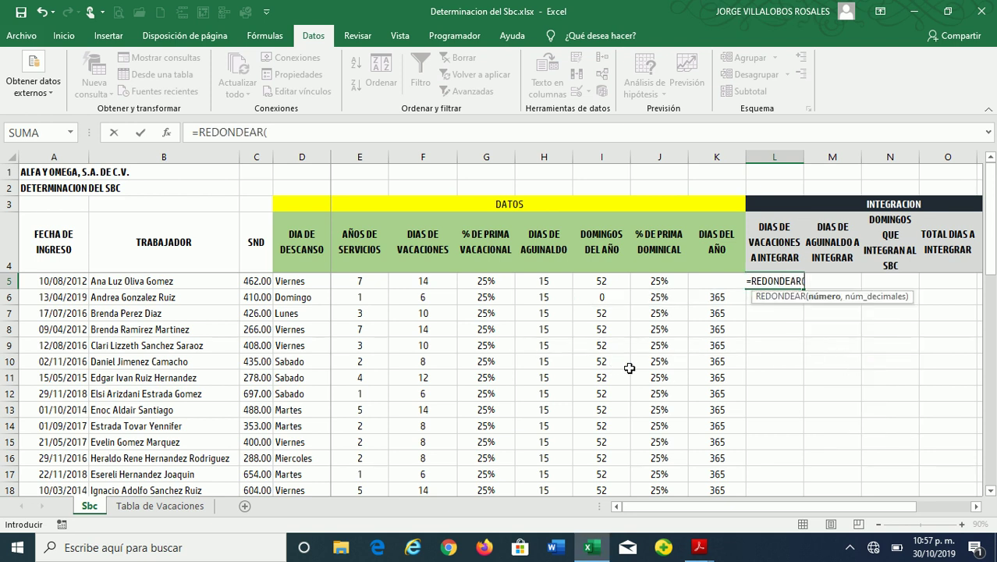
click(422, 279)
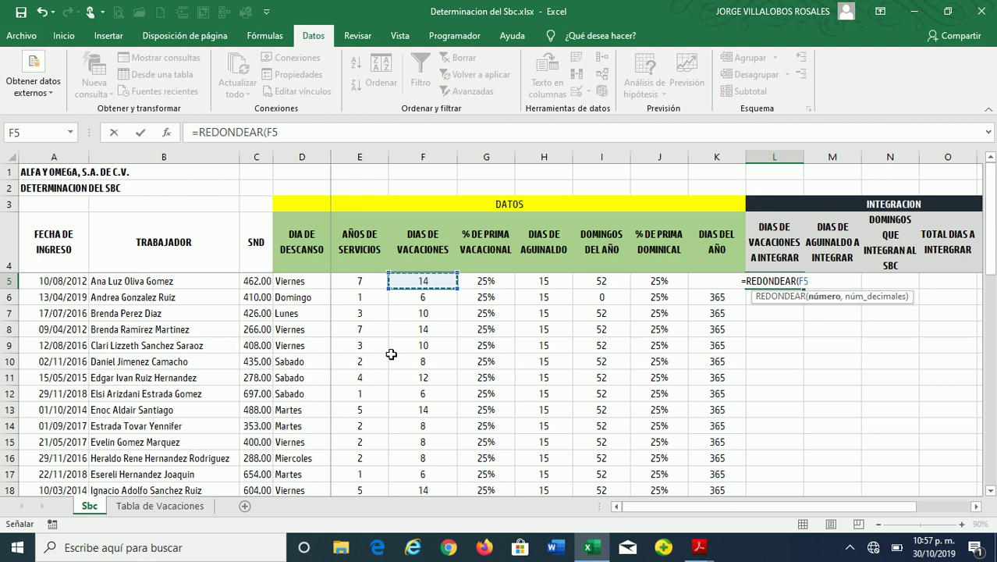
text(*)
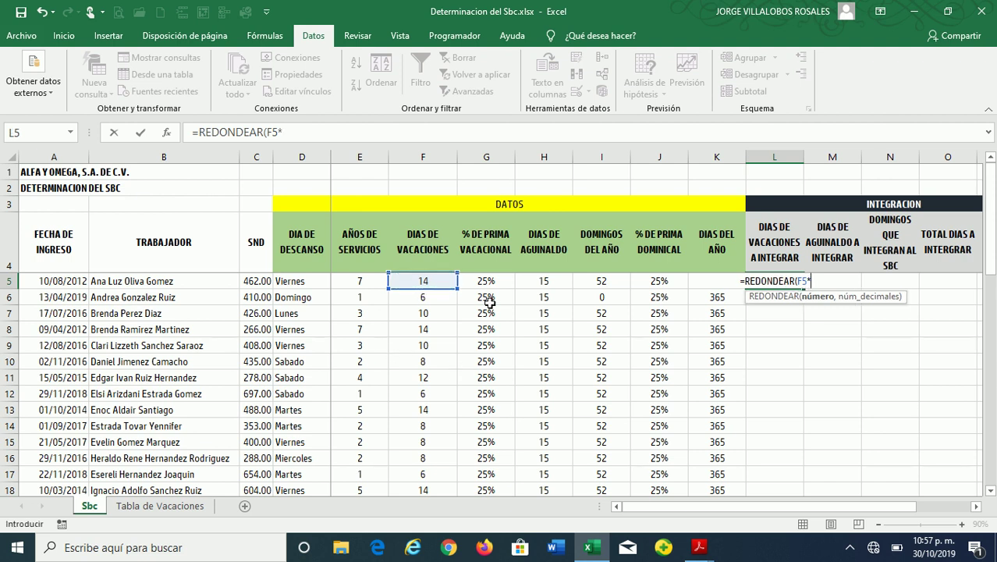
click(490, 282)
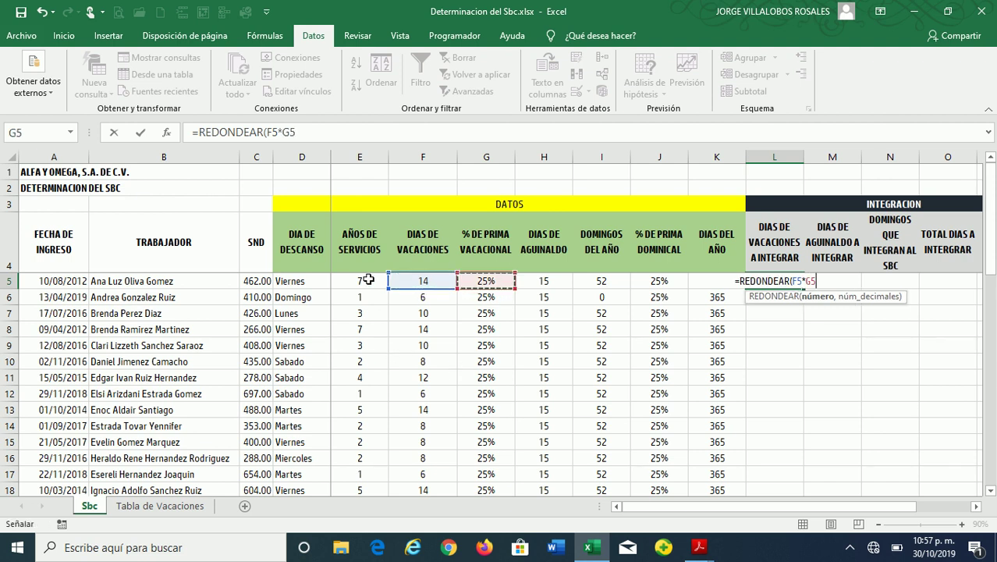
text(,)
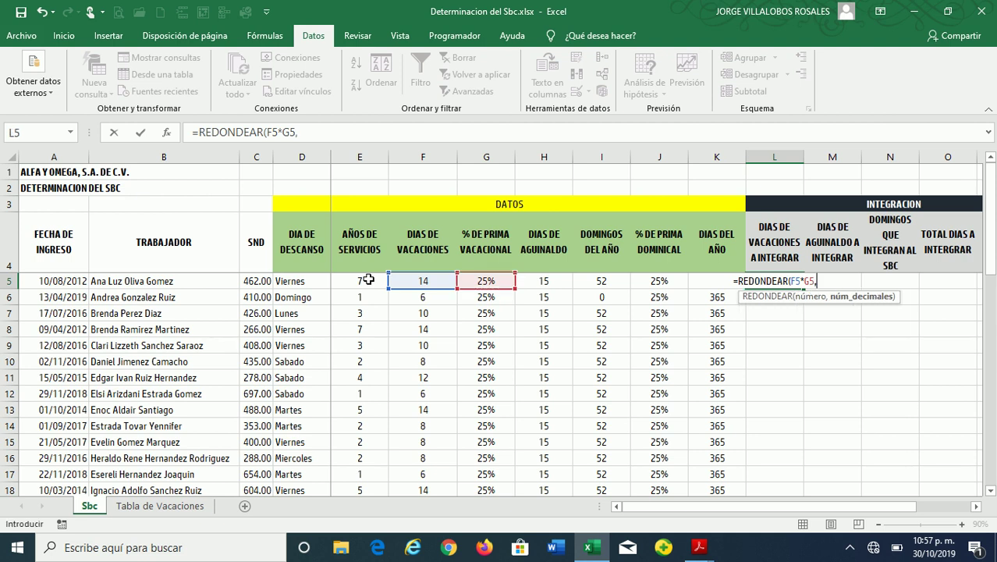
text(2))
key(ctrl+Return)
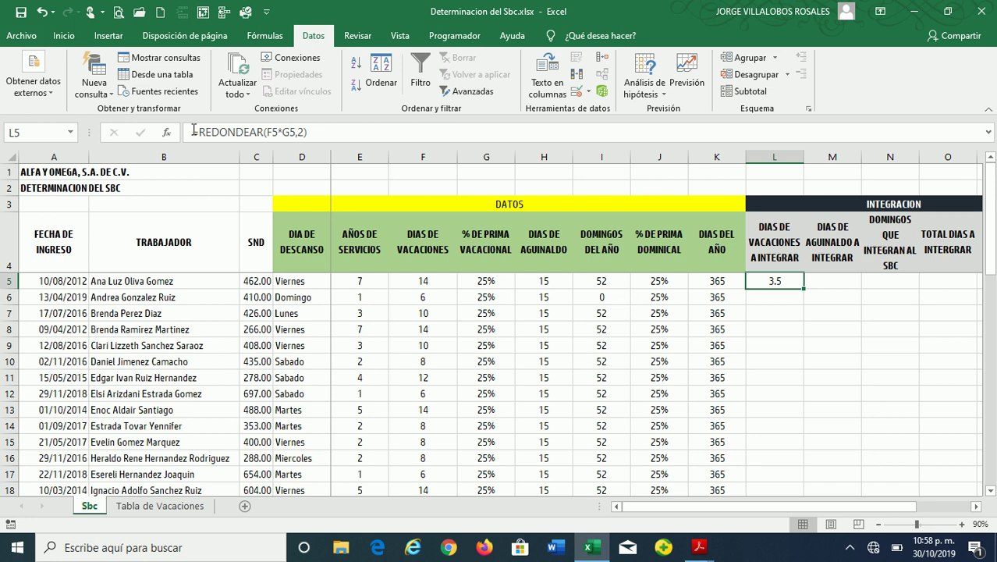
Copy the L5 formula down column L for every worker and check the result in row 8
click(431, 279)
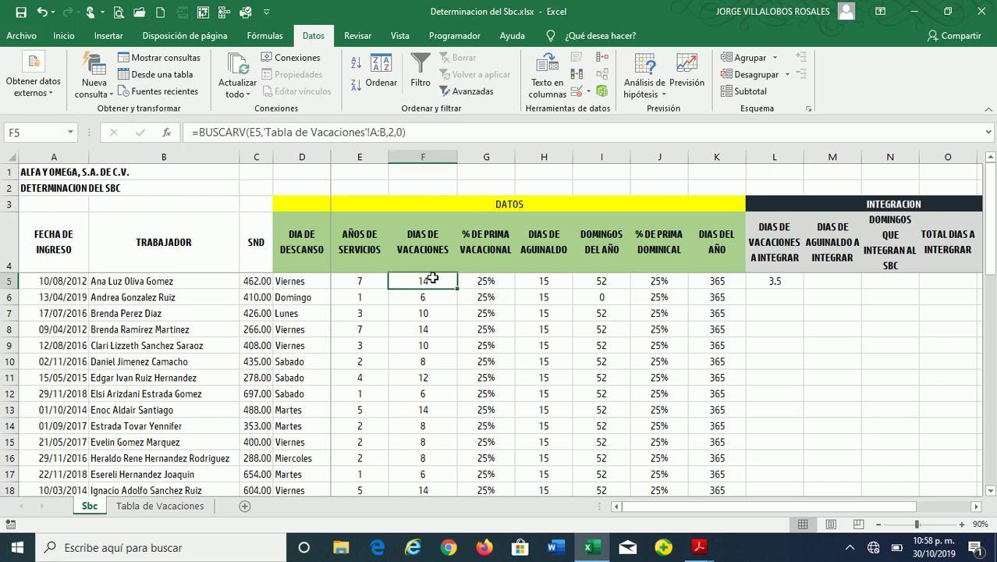
click(500, 284)
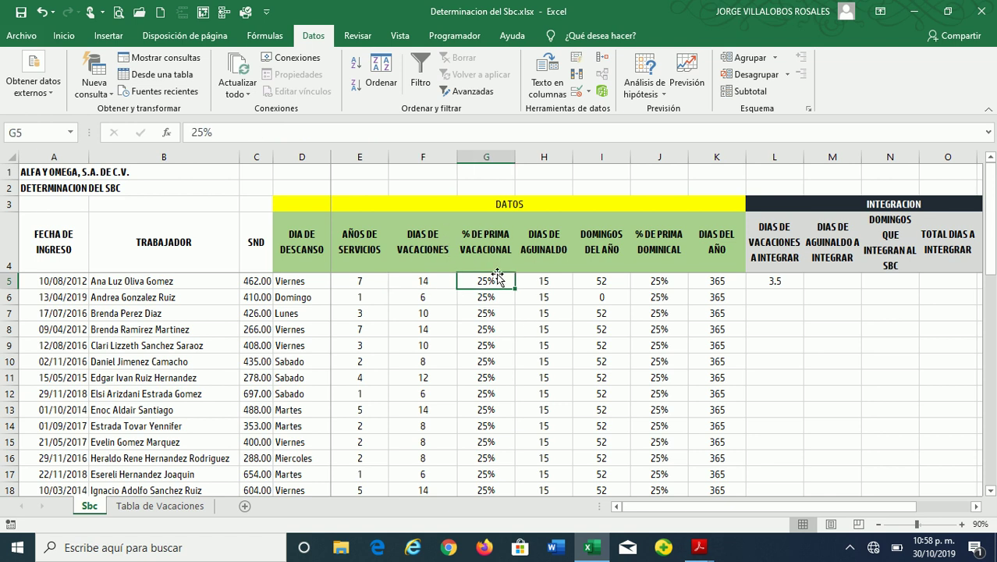
click(758, 283)
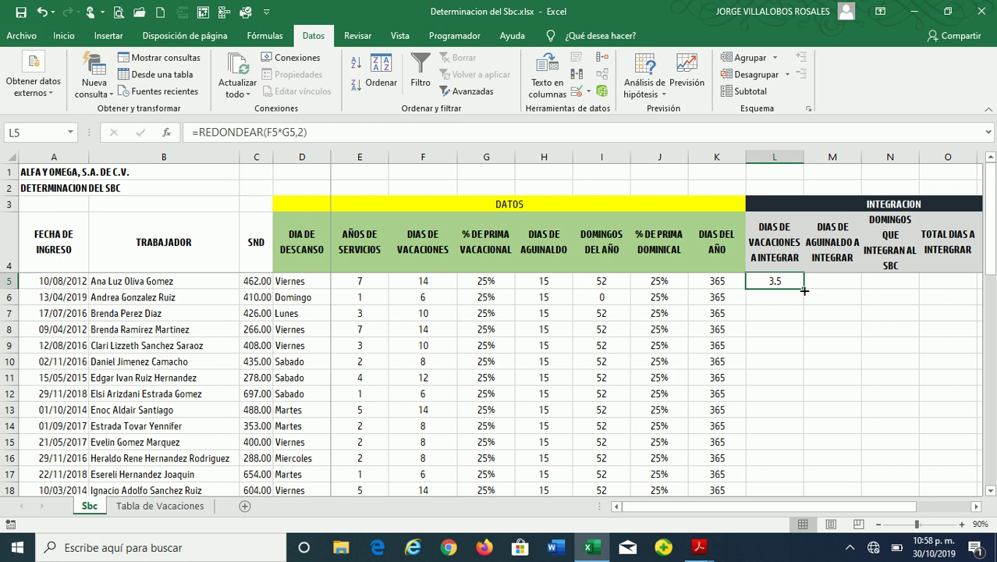
double_click(803, 290)
click(773, 331)
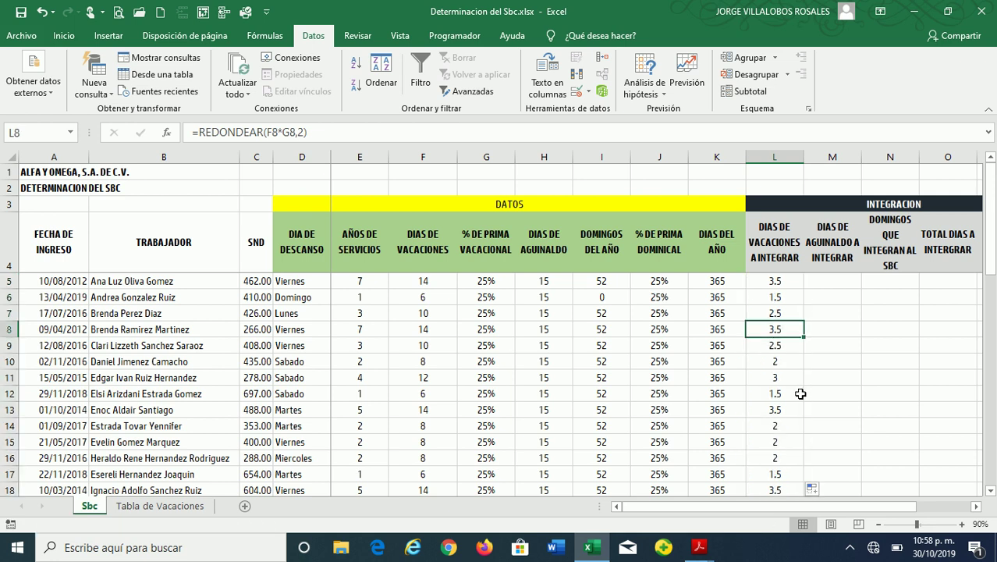
scroll(800, 393, down, 3)
scroll(800, 393, down, 6)
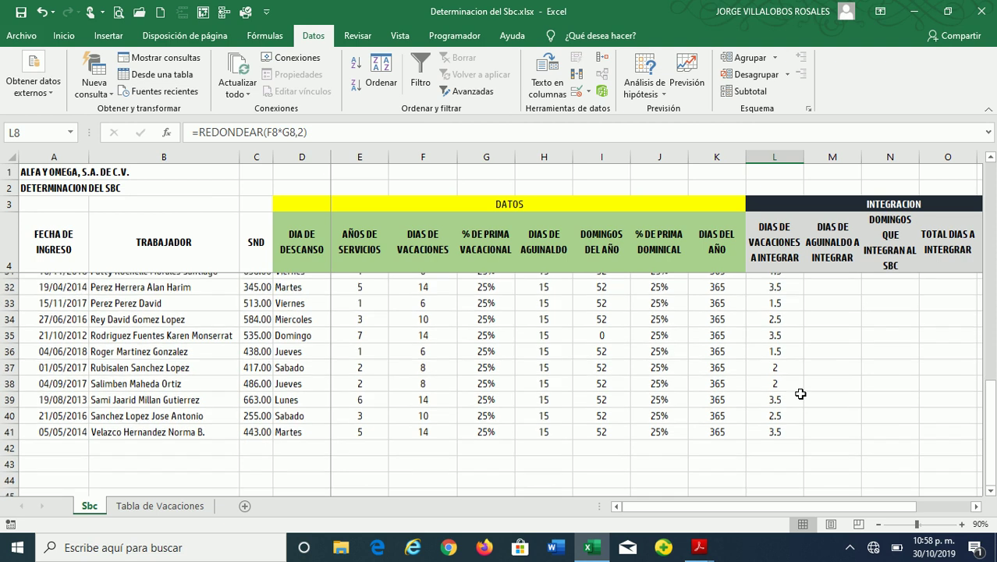
scroll(800, 393, up, 7)
scroll(800, 393, up, 2)
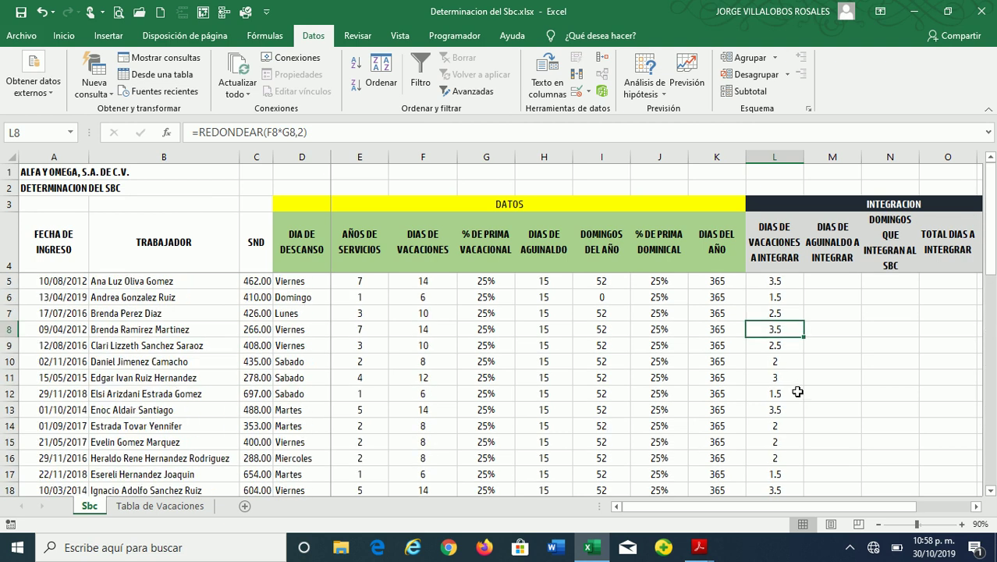
click(780, 282)
click(817, 279)
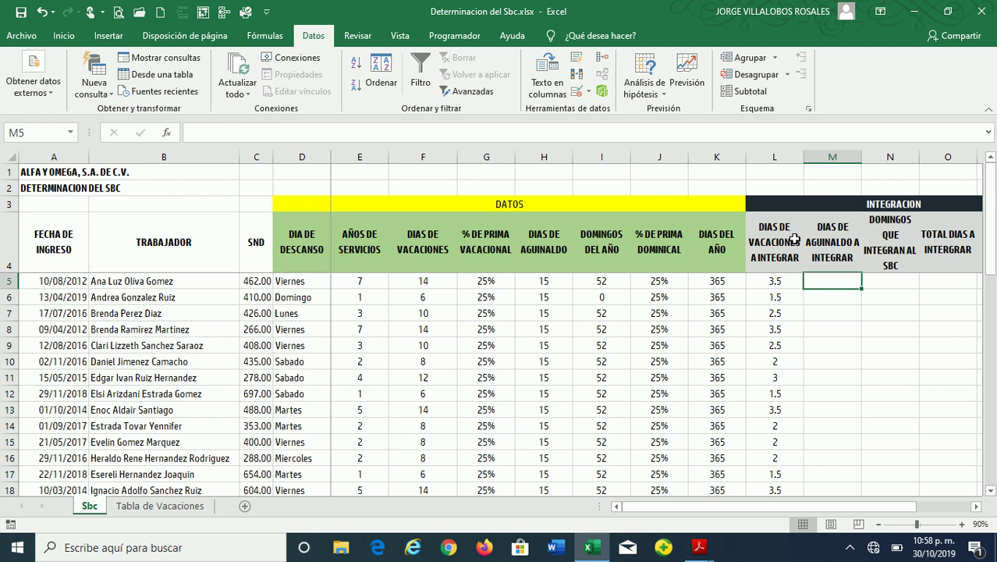
Enter =H5 in M5 and fill it down, giving 15 aguinaldo days to integrate per worker
text(=)
key(Left)
key(Left)
key(Left)
key(Left)
key(Left)
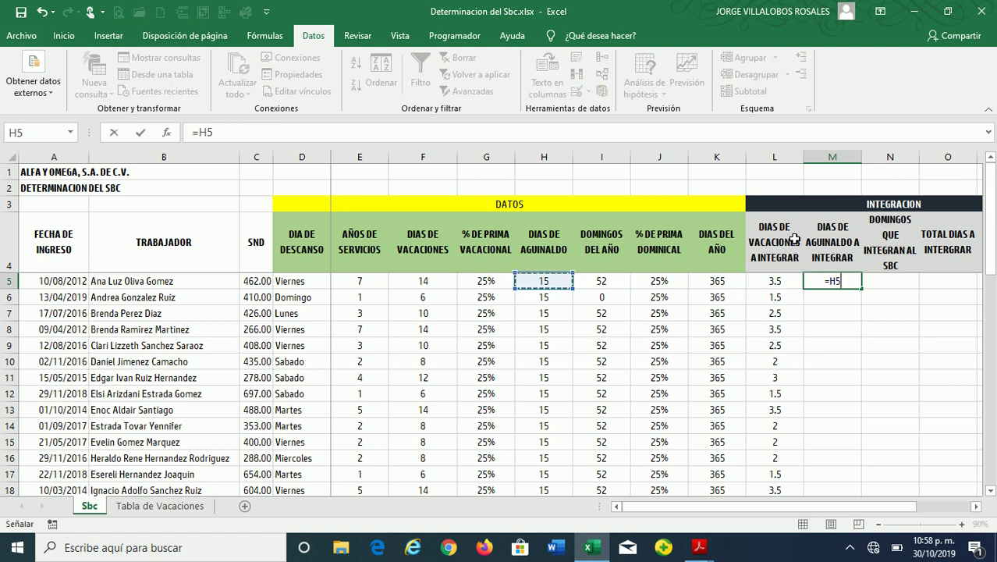
key(Return)
click(857, 283)
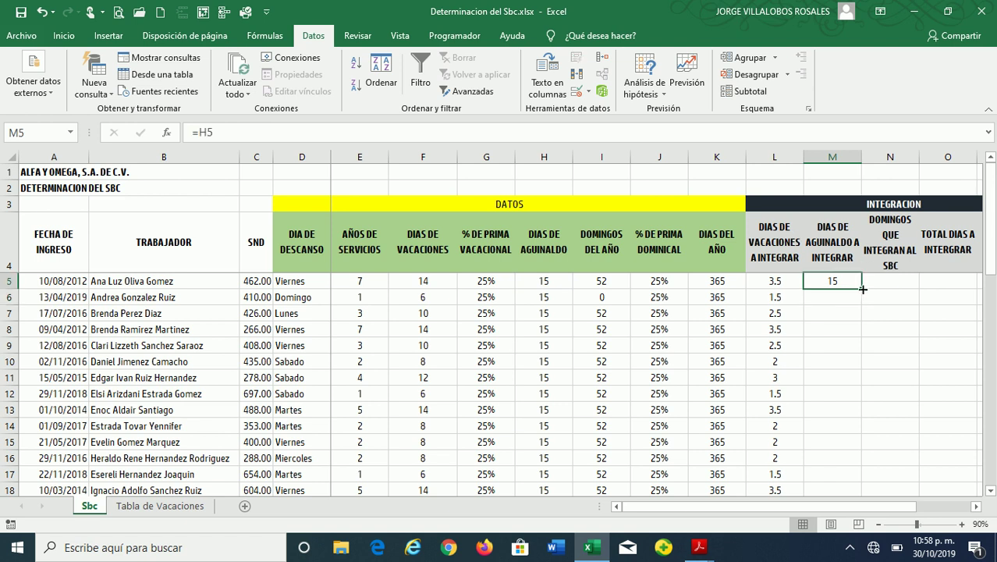
double_click(859, 287)
click(834, 300)
key(Up)
key(Left)
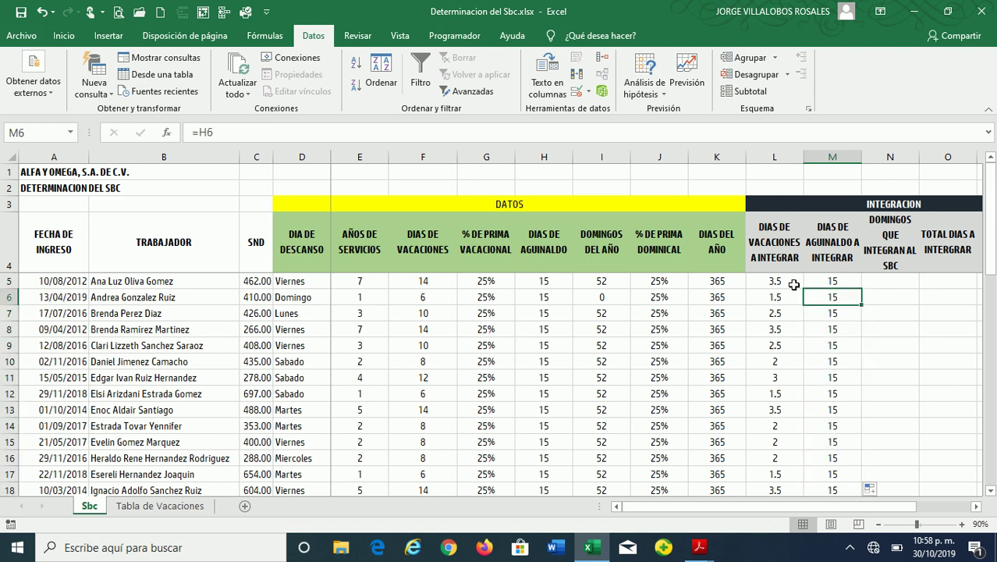
key(Right)
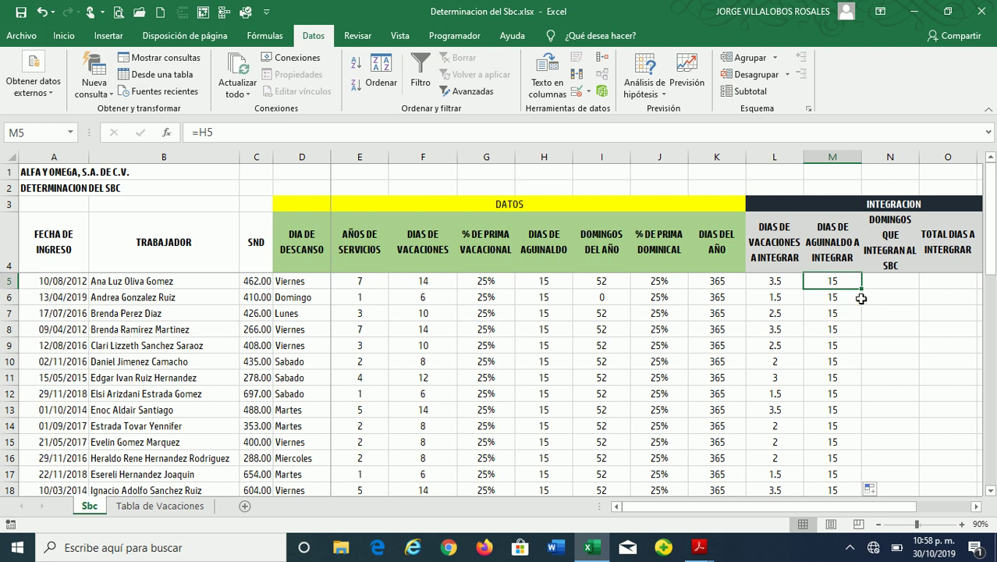
Enter =REDONDEAR(I5*J5,2) in N5 and fill it down, giving 13 Sundays, or 0 for Domingo
click(881, 286)
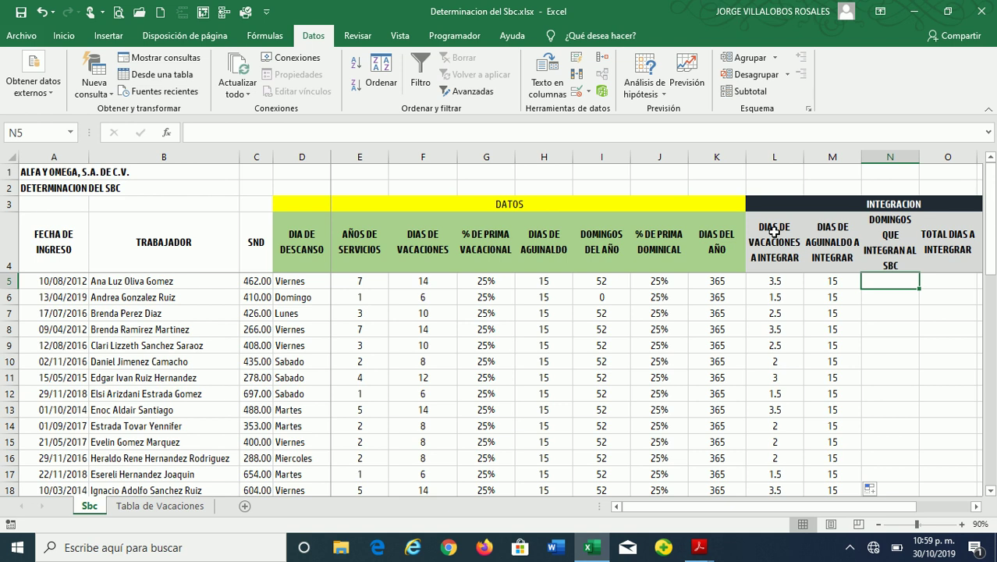
text(=RE)
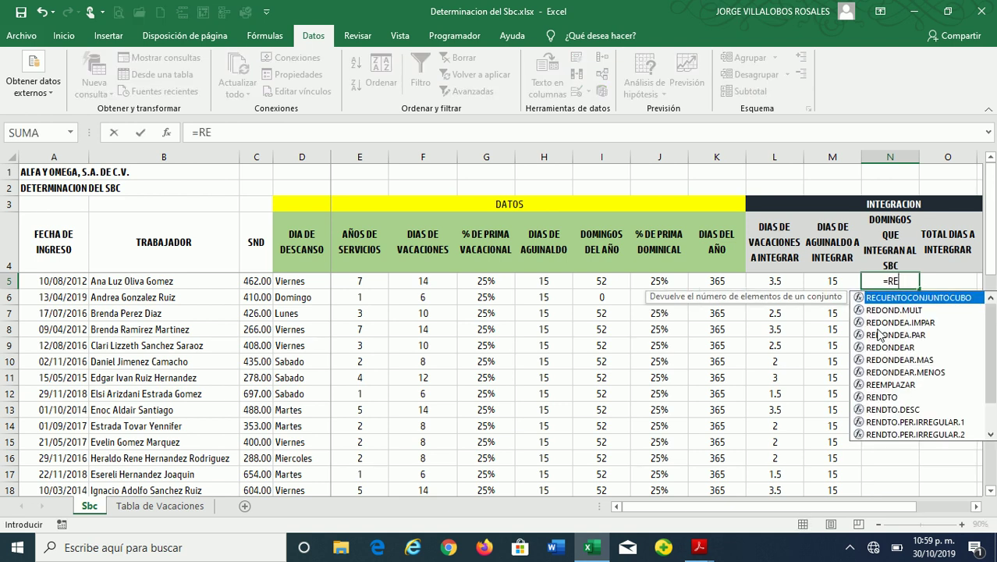
double_click(874, 346)
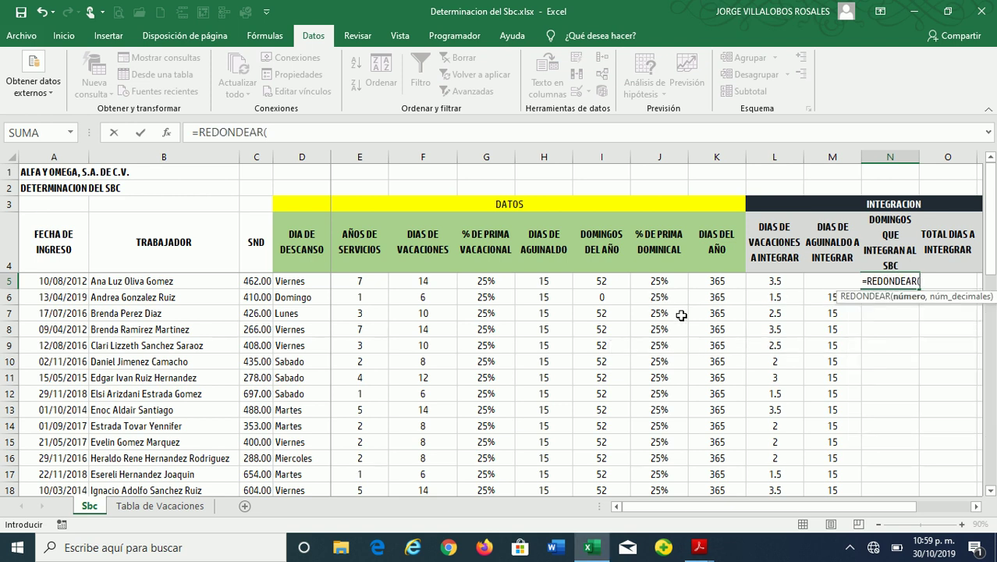
click(603, 282)
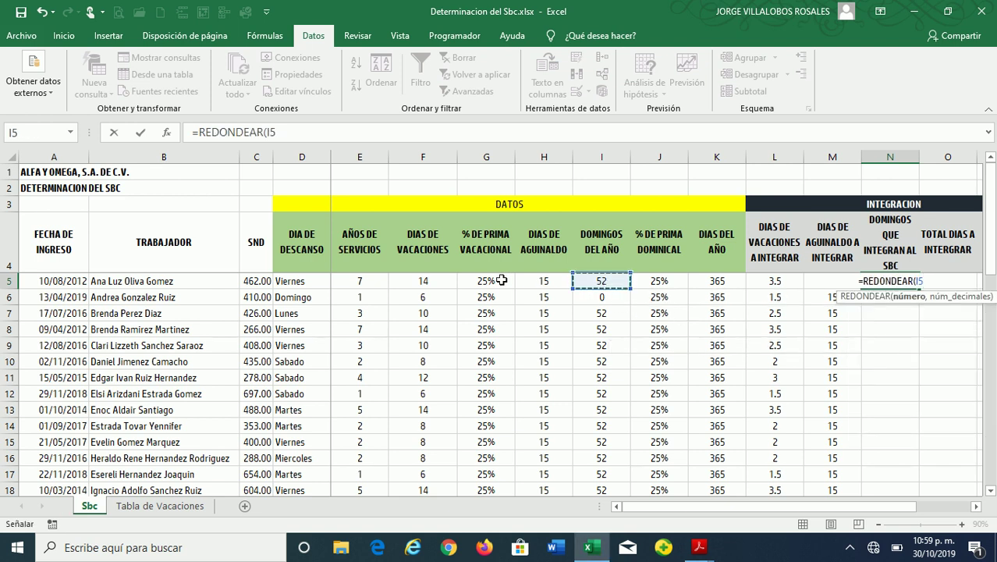
text(*)
click(669, 280)
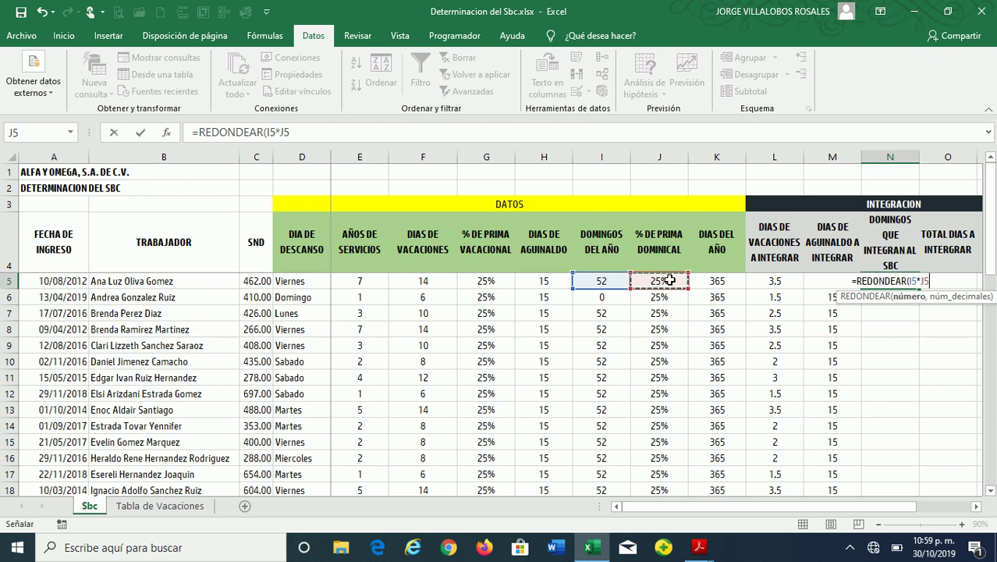
text(,2))
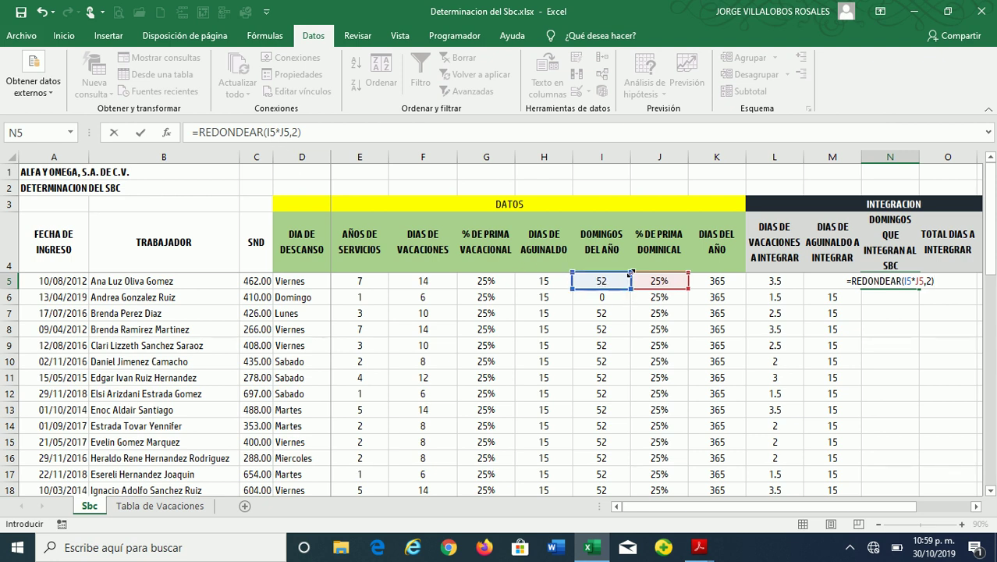
key(Return)
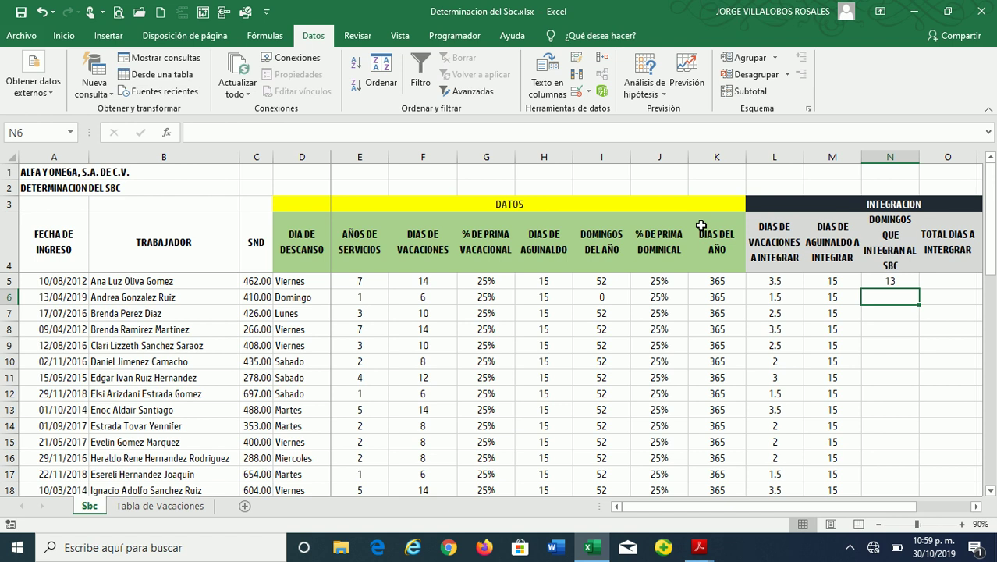
click(889, 282)
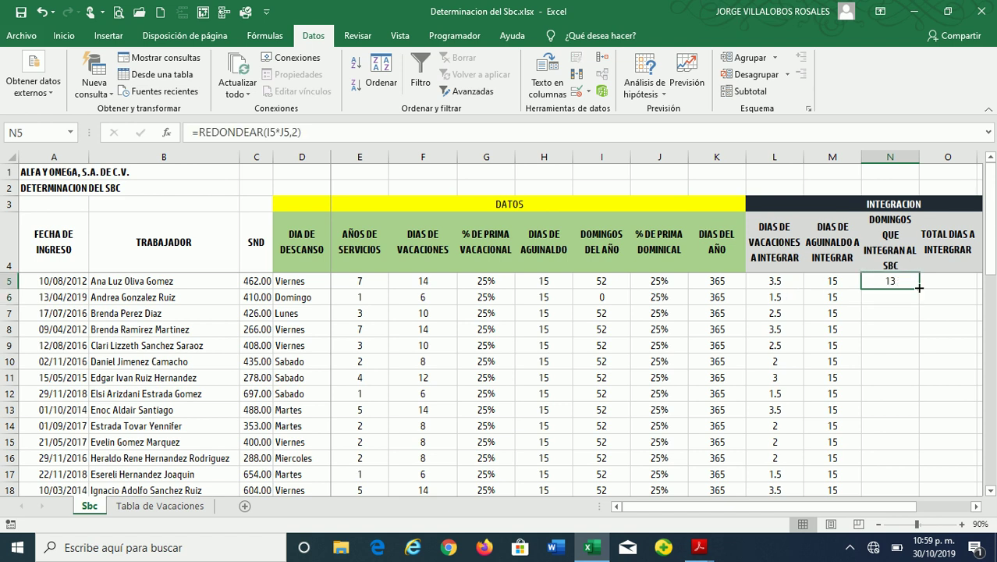
double_click(919, 288)
click(928, 286)
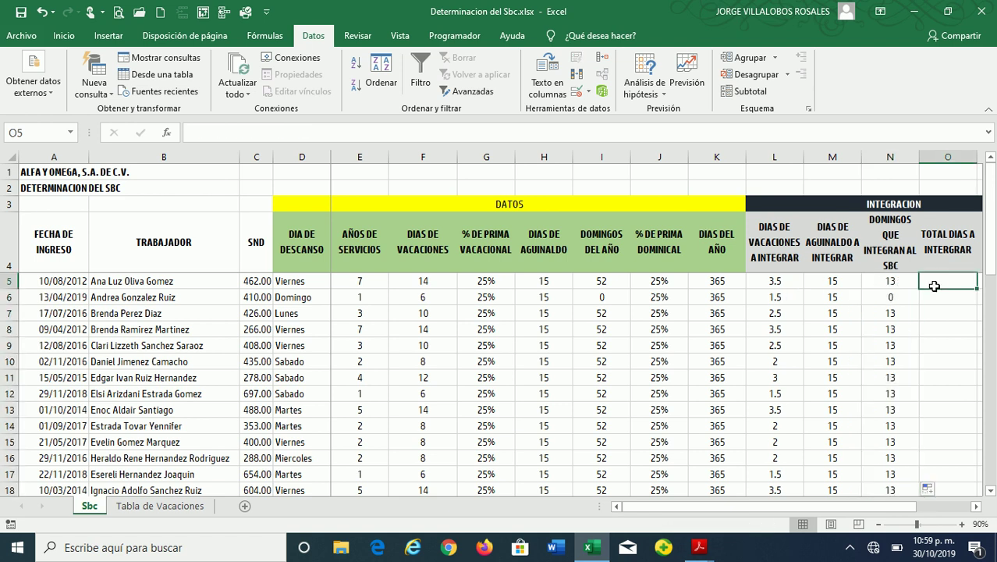
scroll(805, 224, right, 2)
key(Left)
key(Right)
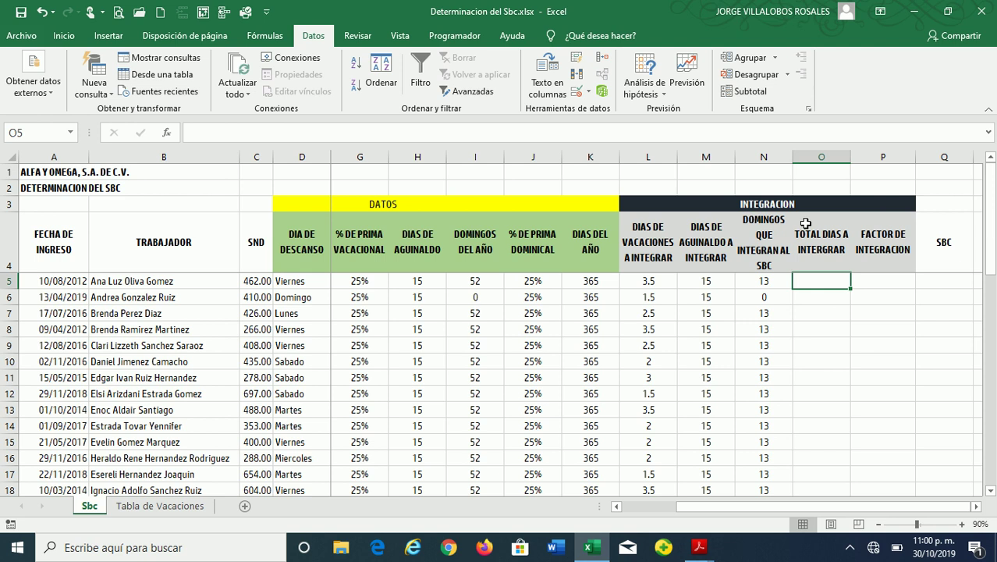
Enter =SUMA(K5:N5) in O5 and fill it down, giving totals like 396.5 and 381.5
key(Left)
key(Right)
text(=SUMA()
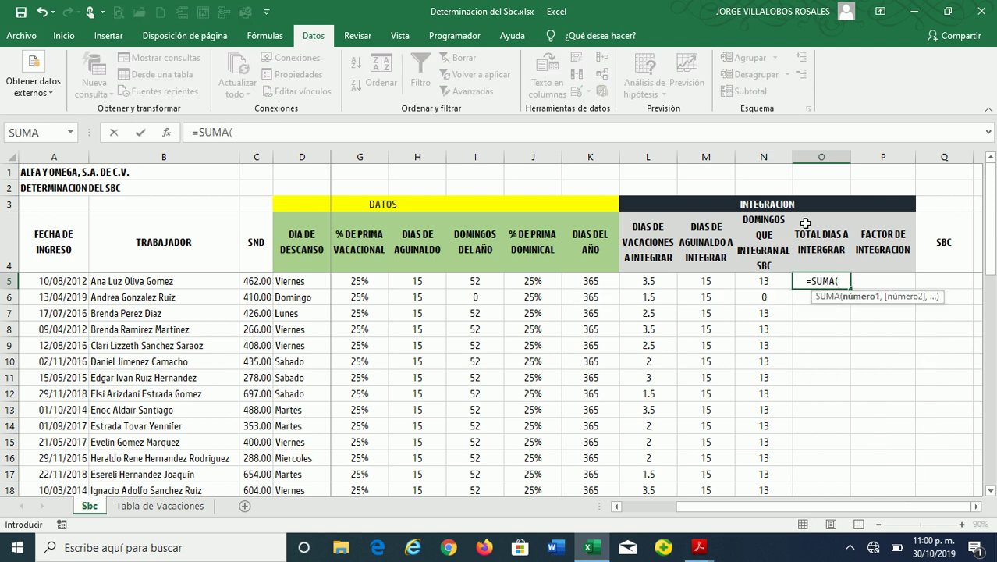
drag(595, 283, 768, 280)
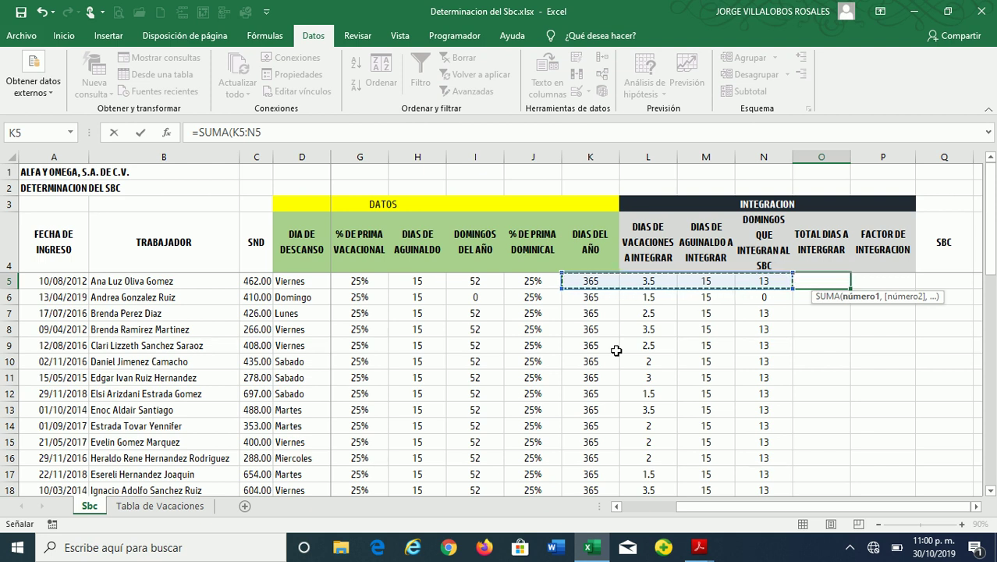
text())
key(Return)
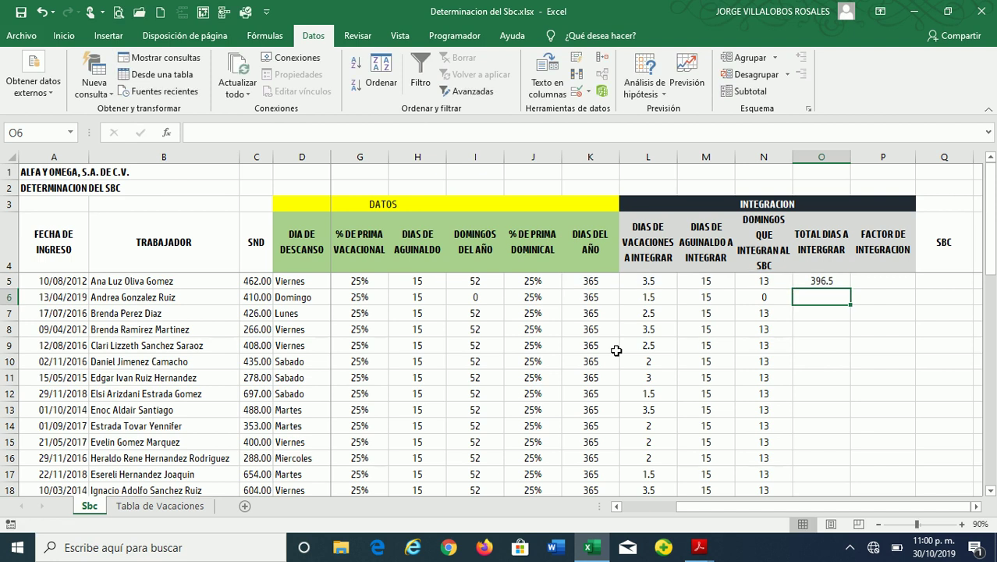
key(Up)
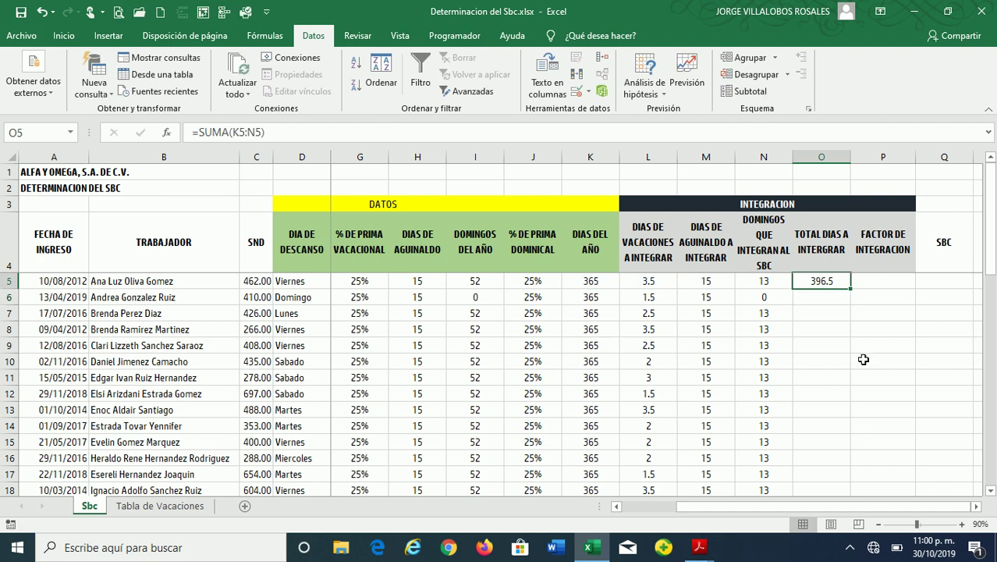
double_click(851, 289)
click(822, 329)
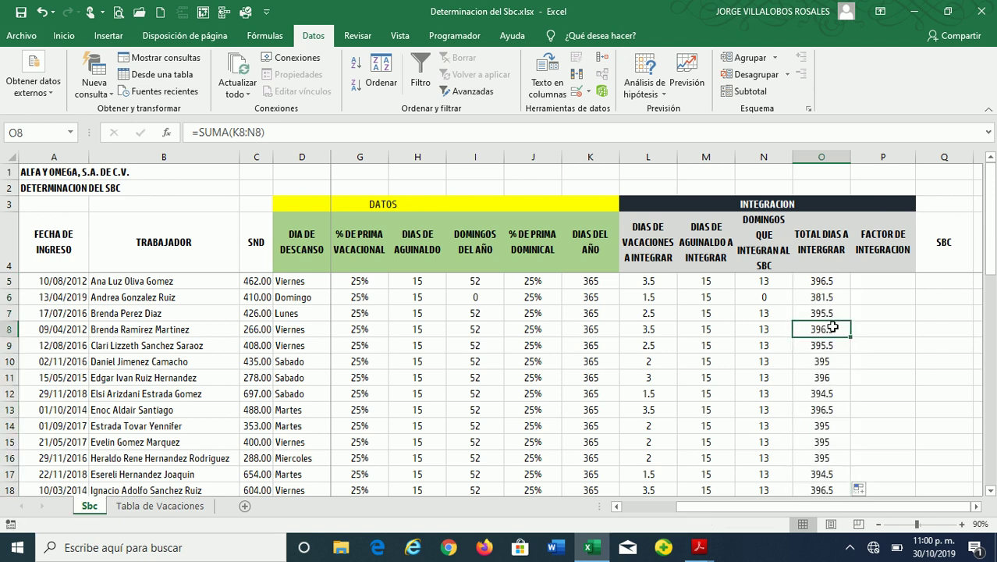
Enter =TRUNCAR(O5/K5,4) in P5, giving the first worker a factor of 1.0863
key(Up)
key(Up)
key(Up)
key(Right)
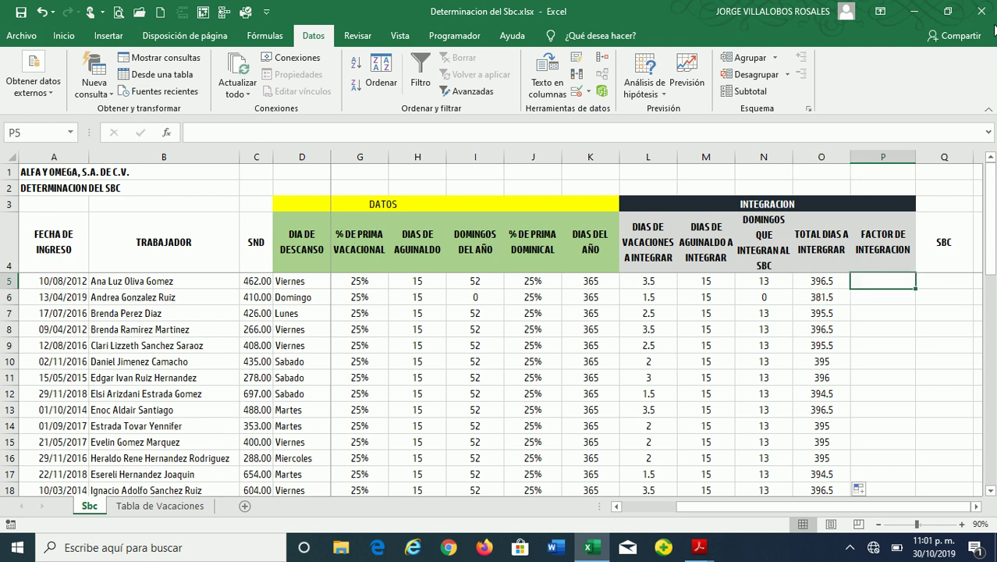
text(=TR)
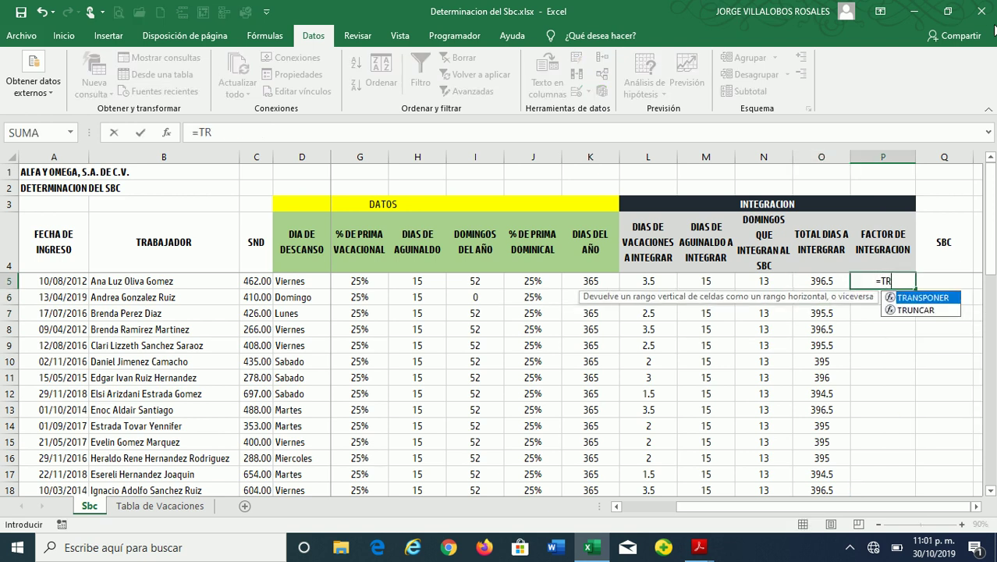
double_click(914, 310)
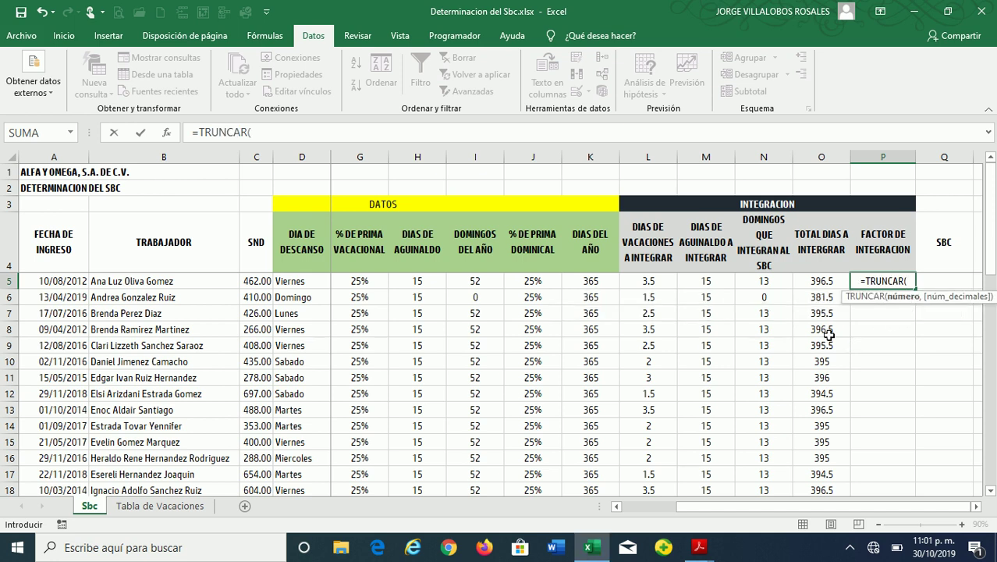
click(817, 283)
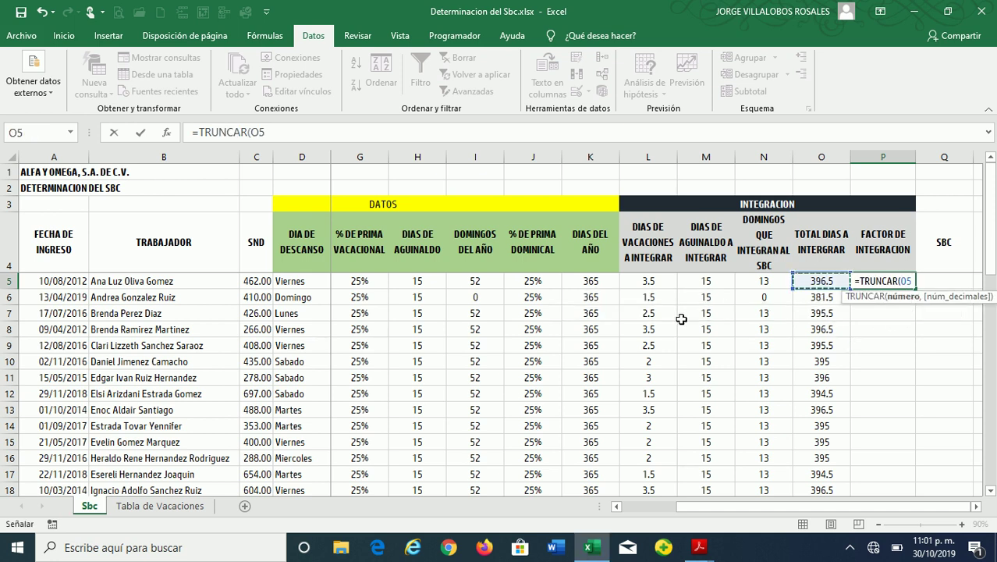
text(/)
click(599, 281)
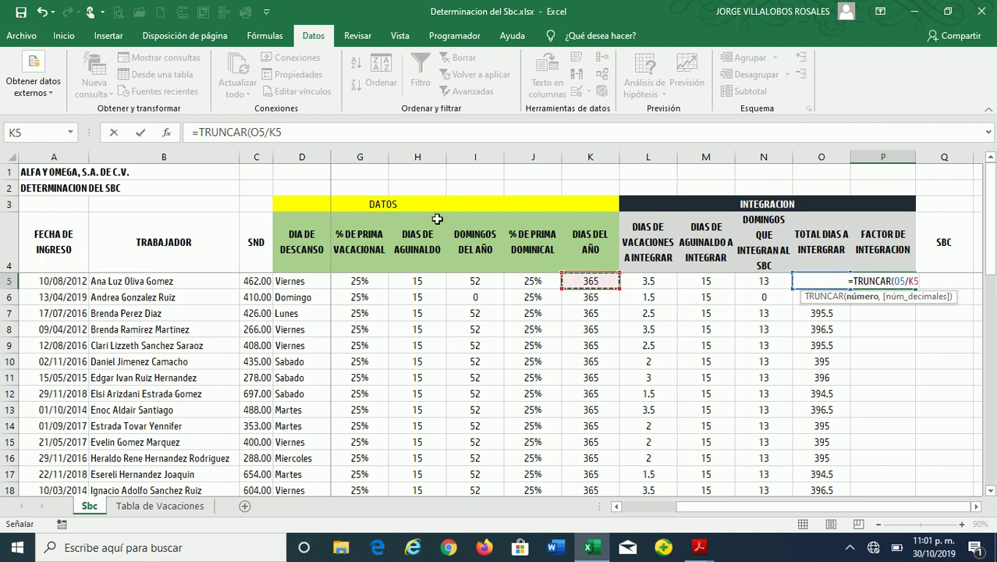
text(,)
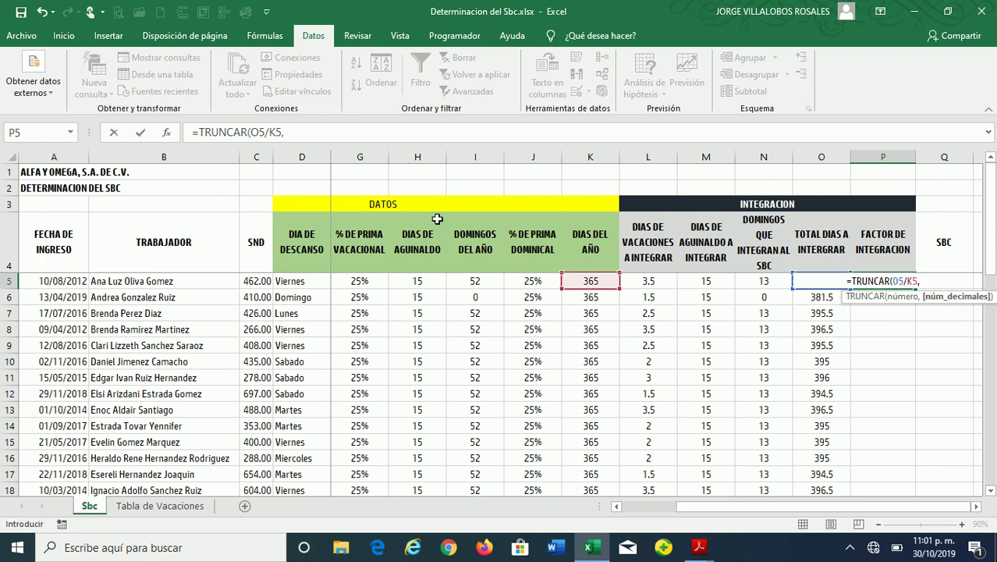
text(4))
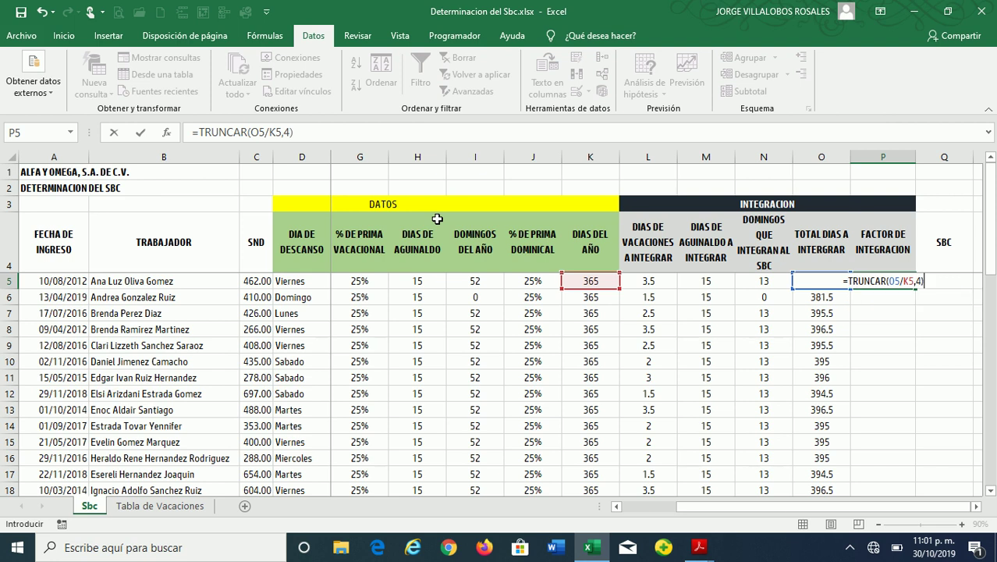
key(Return)
key(Up)
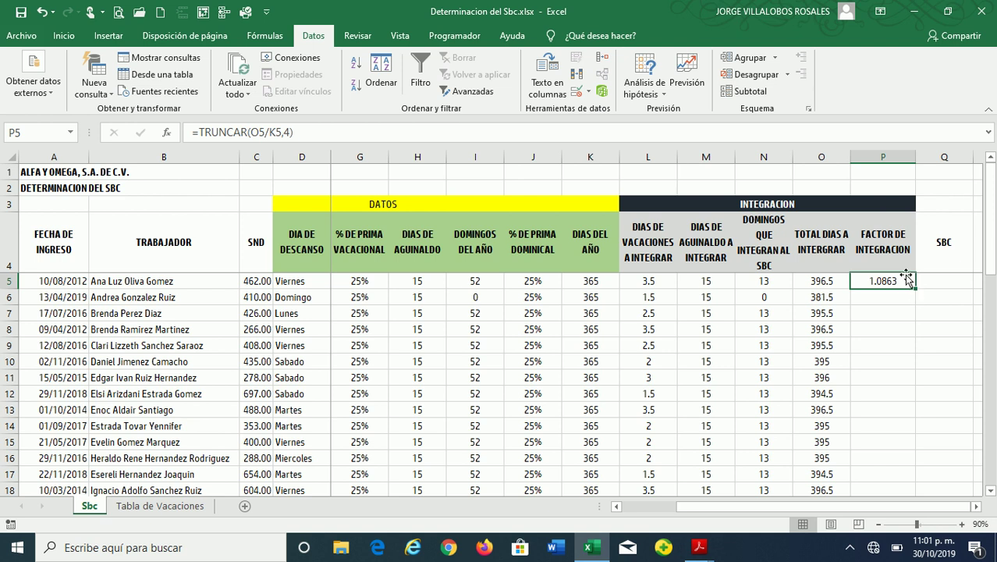
key(Left)
key(Left)
key(Left)
key(Left)
key(Left)
key(Left)
key(Left)
key(Left)
key(Left)
key(Left)
key(Left)
key(Left)
key(Left)
key(Left)
key(Left)
key(Right)
key(Right)
key(Right)
key(Right)
key(Right)
key(Right)
key(Right)
key(Right)
key(Right)
key(Right)
key(Right)
key(Right)
key(Right)
key(Right)
key(Right)
Copy the P5 integration factor formula down column P for every worker
double_click(914, 289)
click(897, 299)
scroll(904, 343, down, 10)
scroll(905, 343, up, 10)
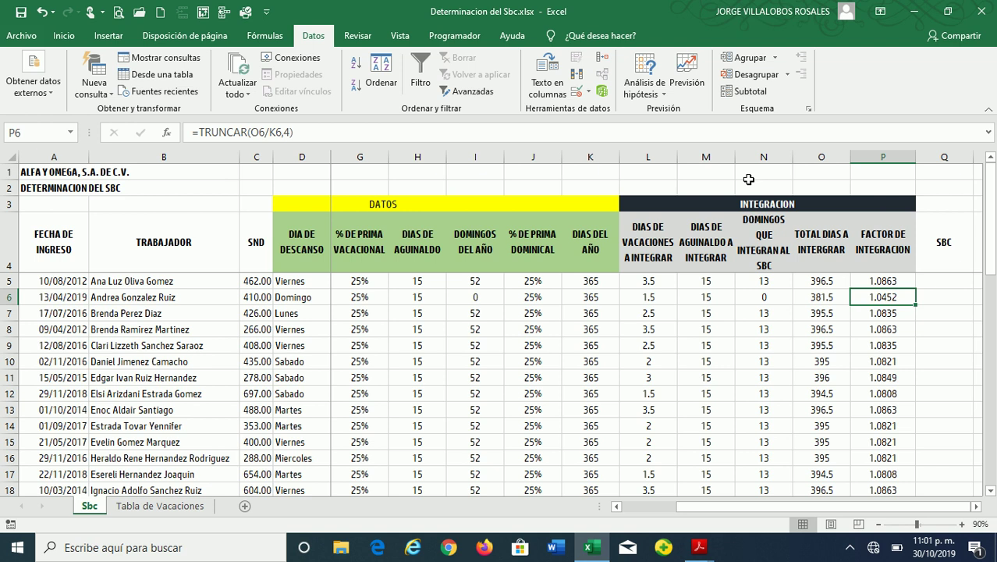
Review row 6's formulas, confirming the 1.0452 factor for the Domingo rest-day worker
key(Left)
key(Left)
key(Left)
key(Left)
key(Left)
key(Left)
key(Left)
key(Left)
key(Left)
key(Left)
key(Left)
key(Left)
key(Left)
key(Left)
key(Right)
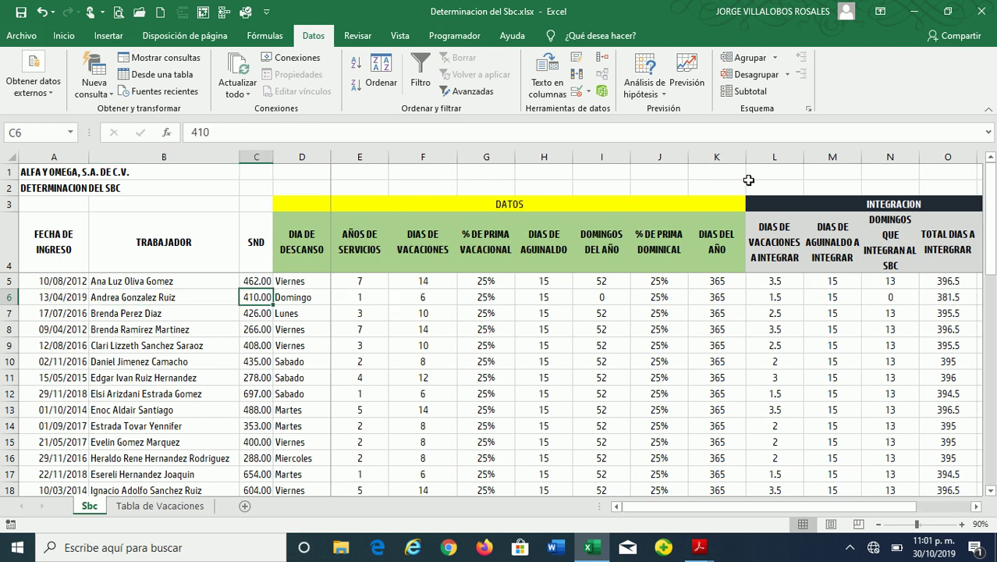
key(Right)
key(Right)
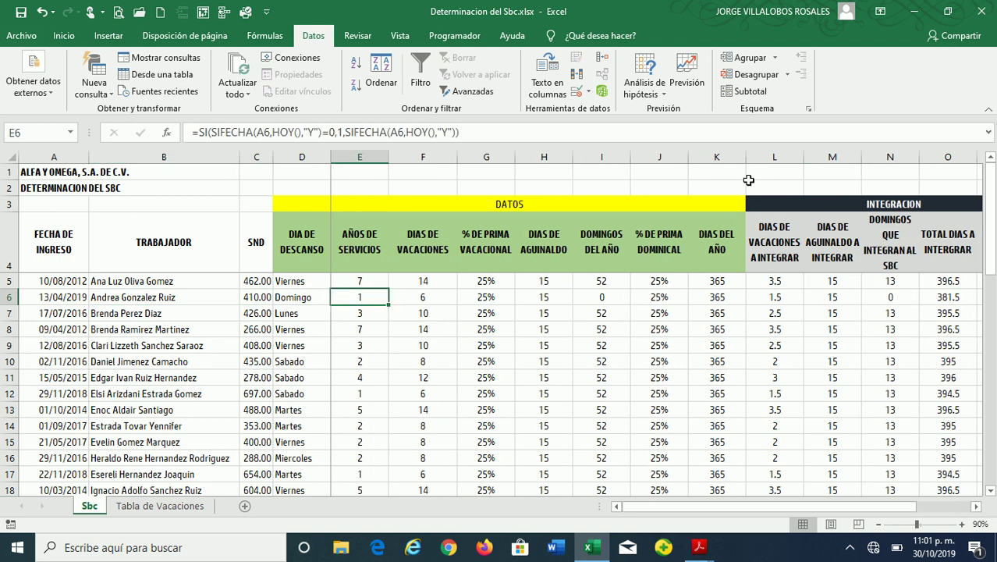
key(Right)
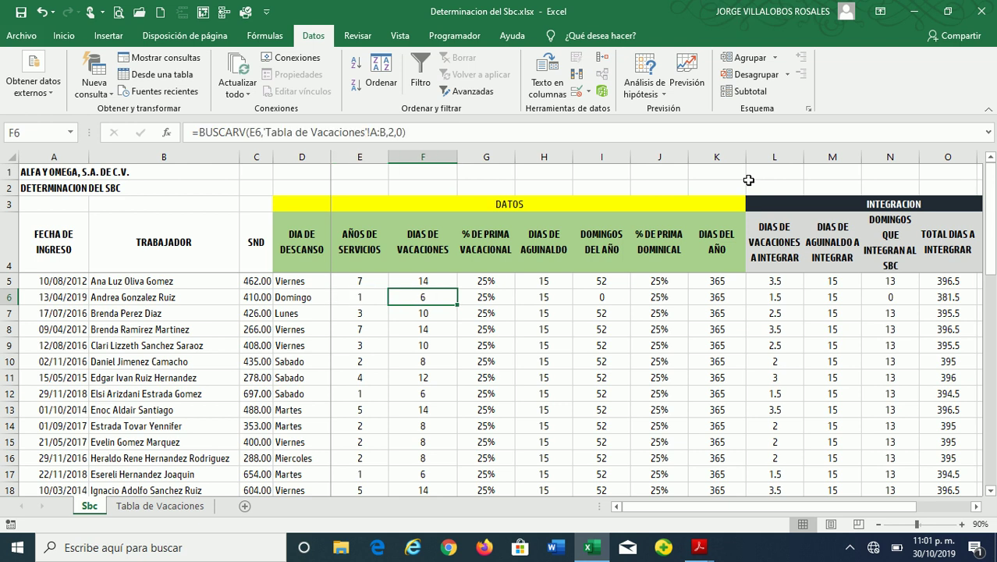
key(Right)
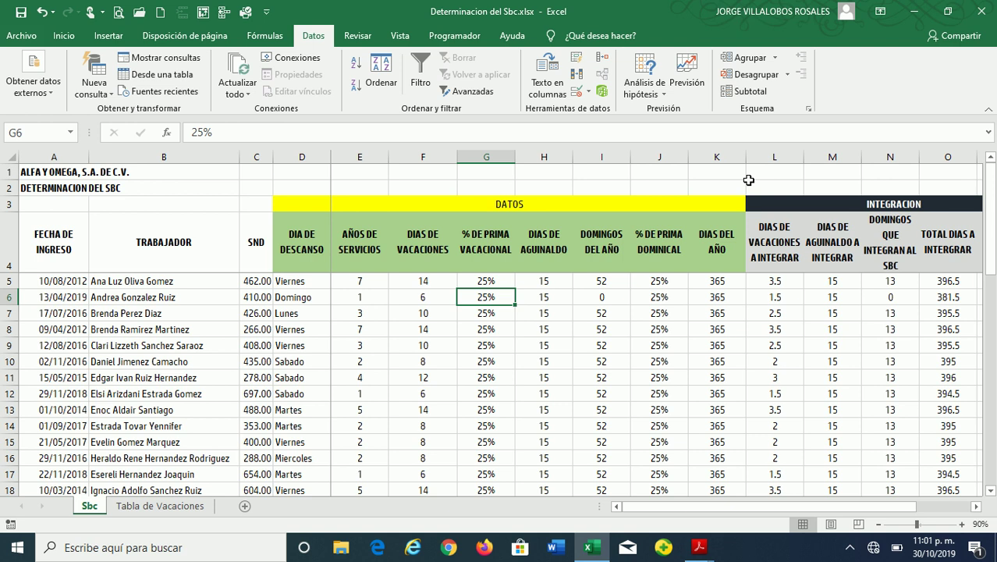
key(Right)
key(Right)
key(Left)
key(Left)
key(Left)
key(Left)
key(Left)
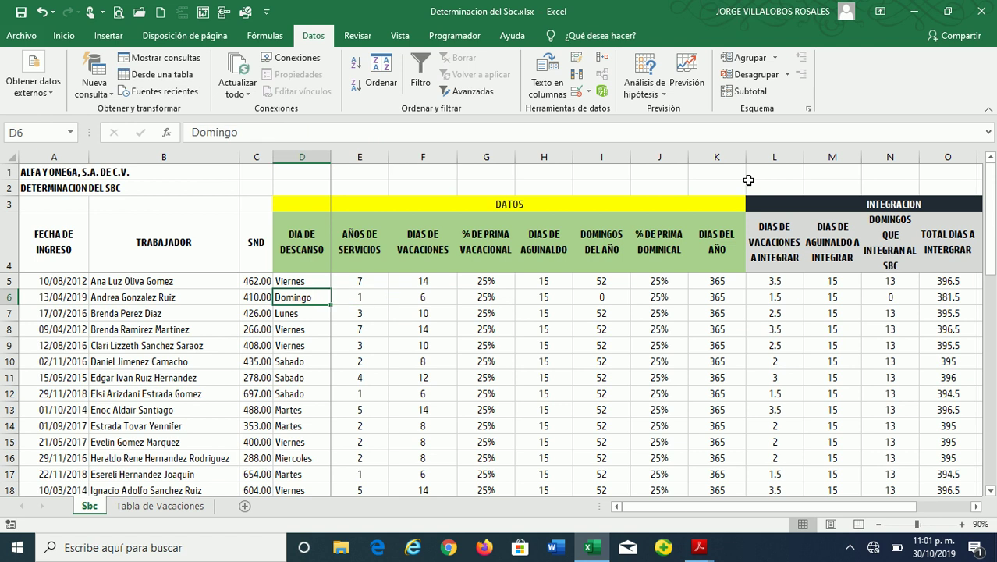
key(Right)
key(Right)
key(Right)
key(Right)
key(Right)
key(Right)
key(Right)
key(Right)
key(Right)
key(Right)
key(Right)
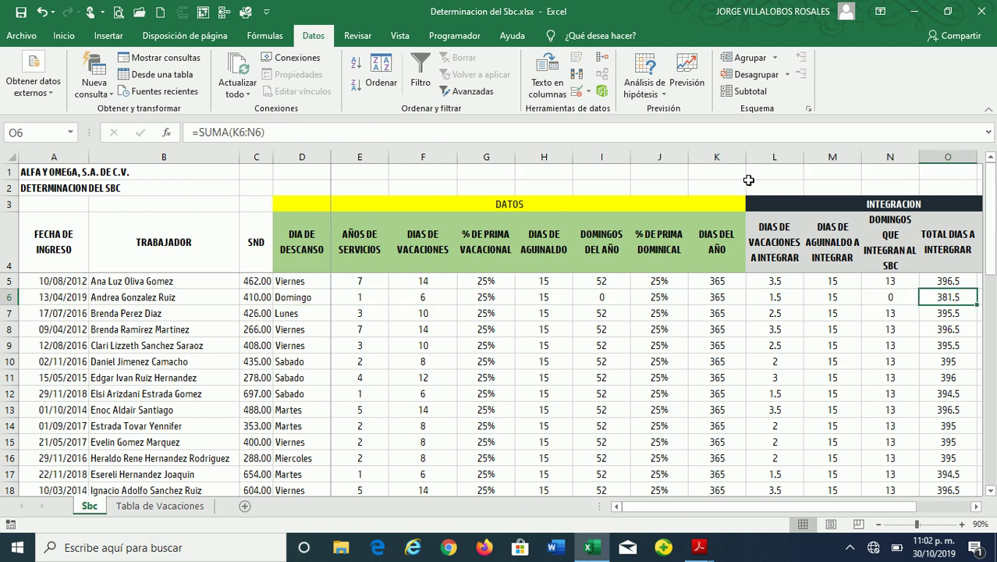
key(Right)
key(Right)
key(Left)
key(Right)
key(Right)
key(Left)
key(Up)
key(Left)
key(Right)
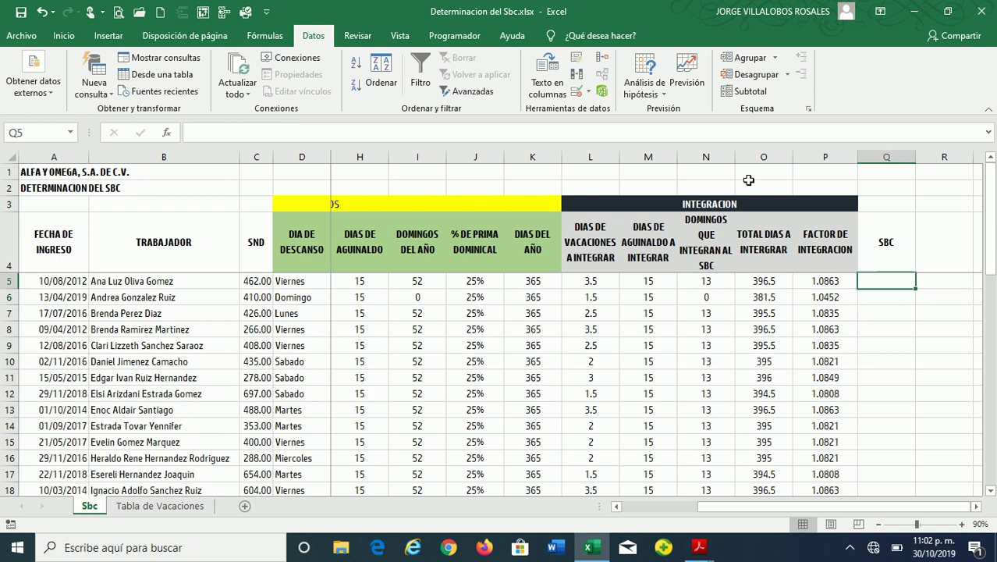
Enter =REDONDEAR(C5*P5,2) in Q5 to get the first worker's SBC of 501.87
text(=REDONDEAR()
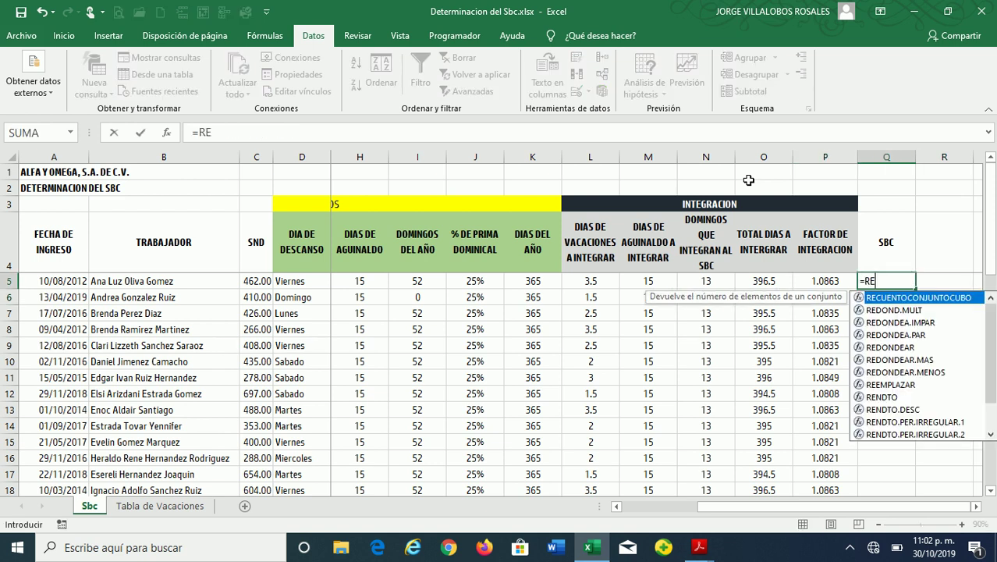
double_click(889, 347)
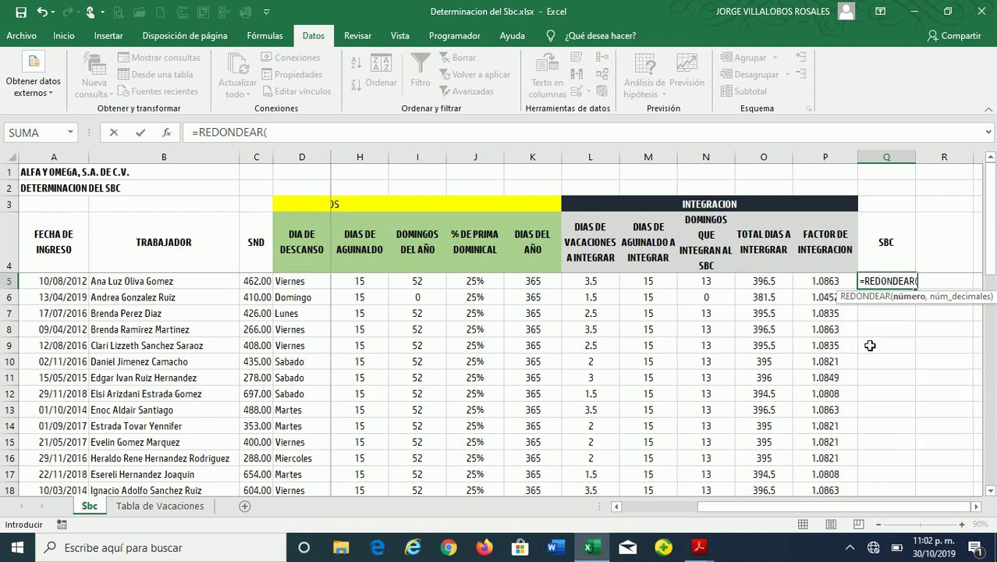
click(258, 280)
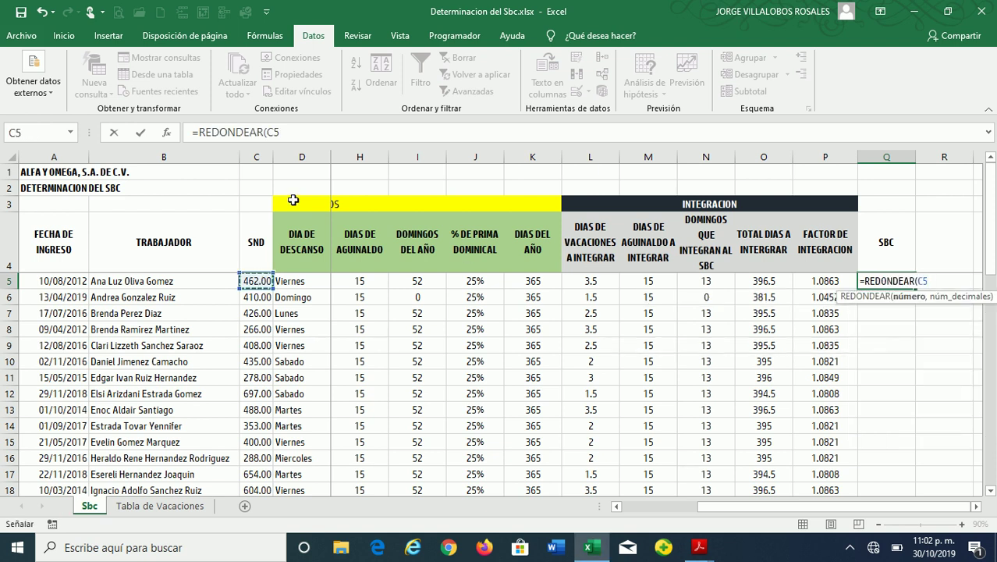
text(*)
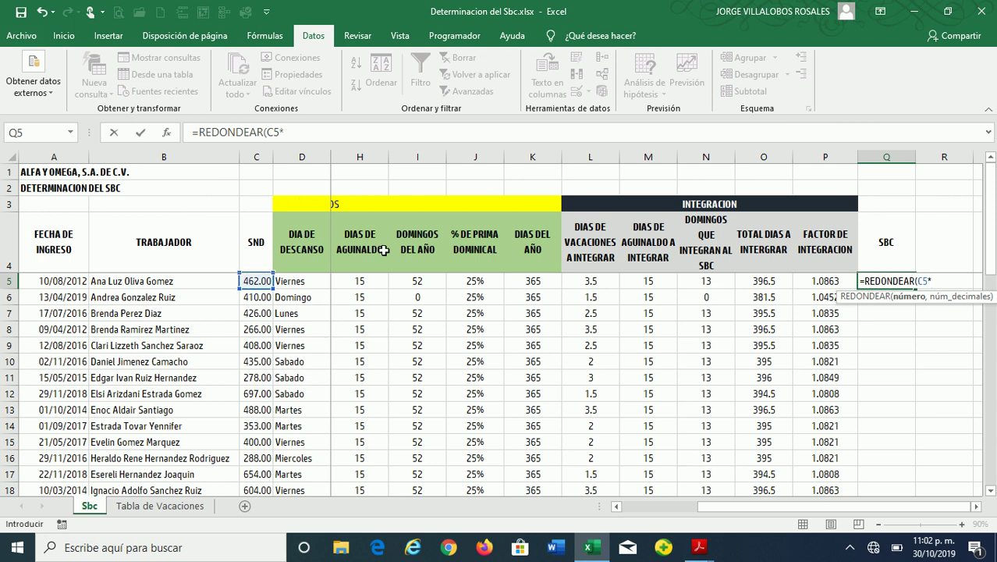
click(799, 281)
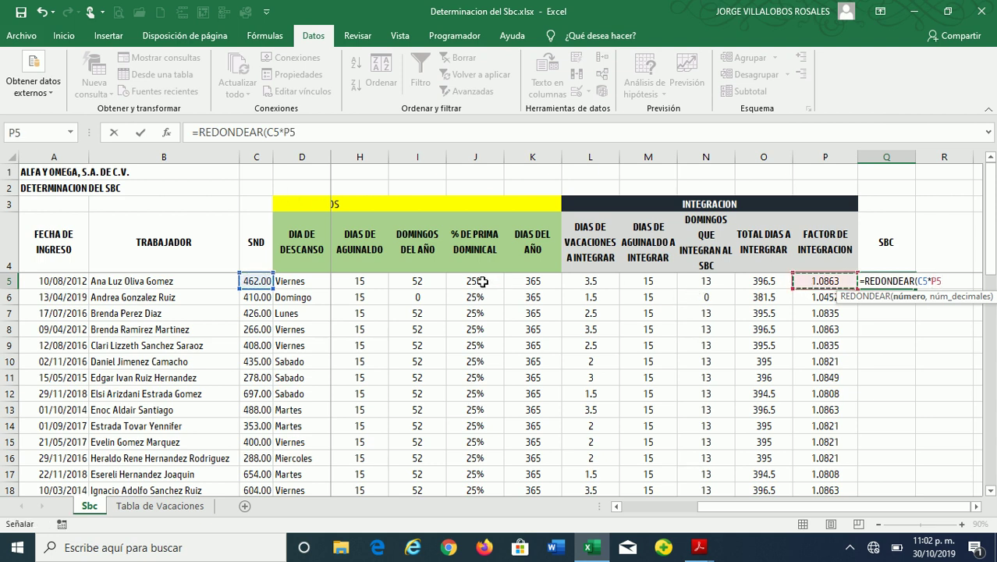
text(,2)
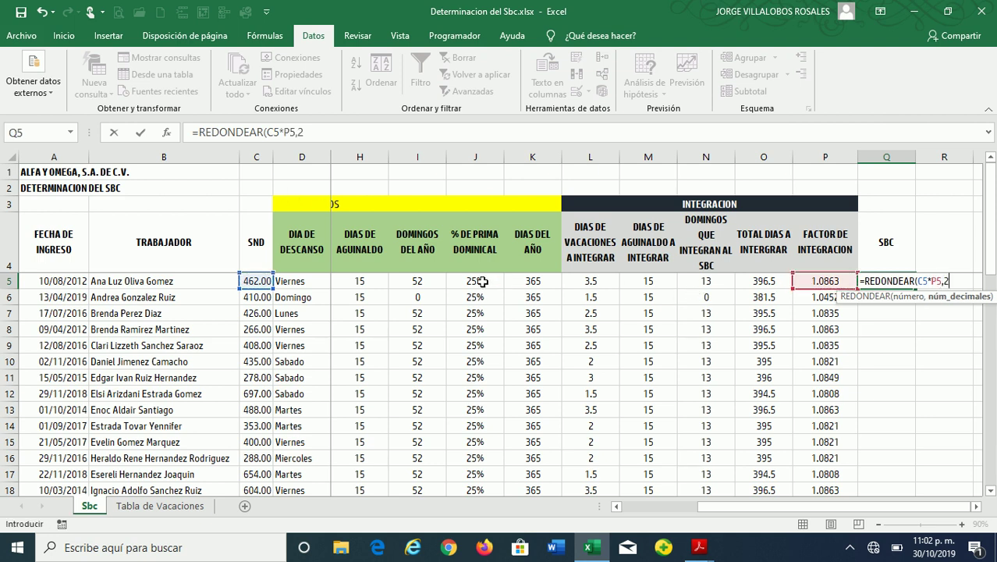
text())
key(Return)
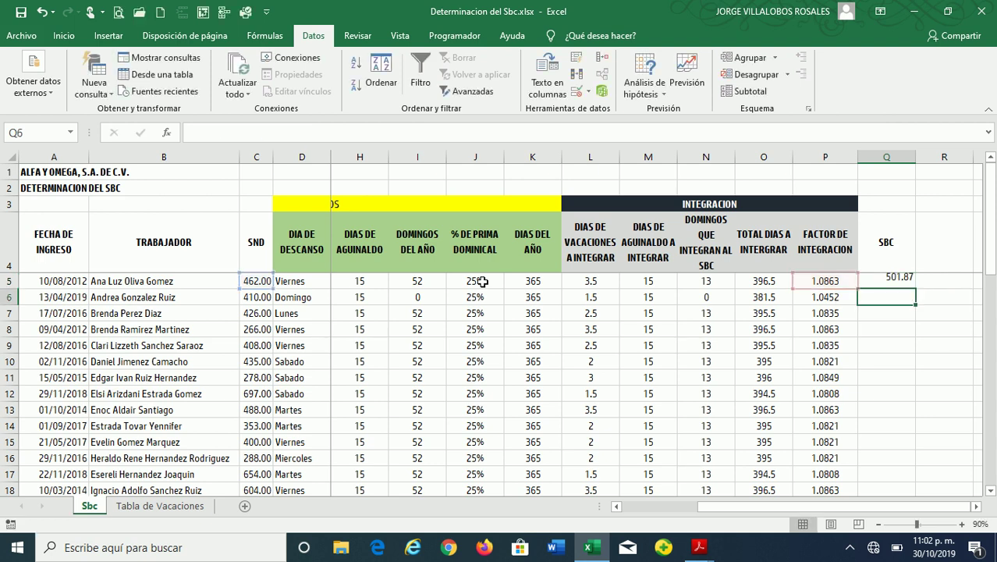
key(Up)
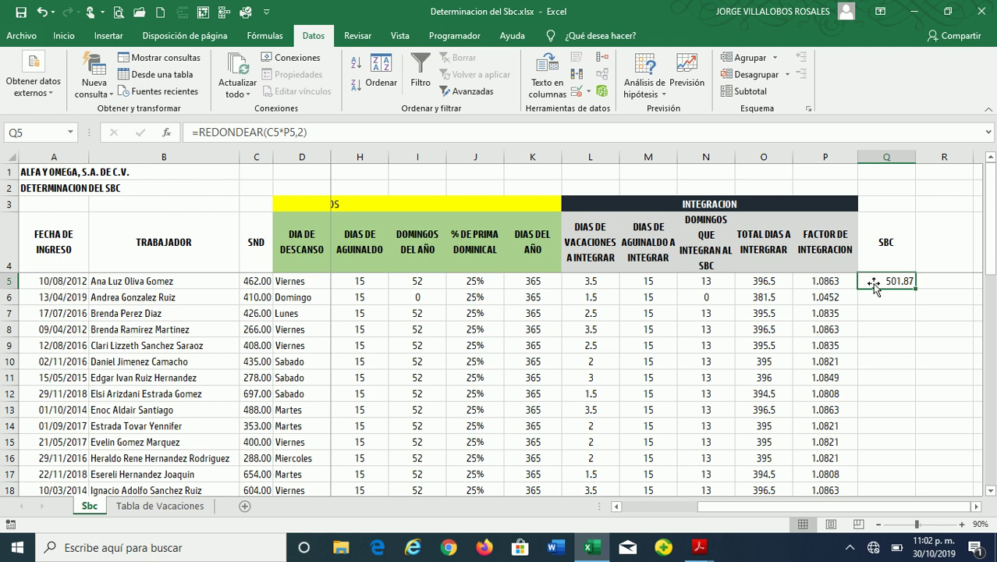
double_click(916, 287)
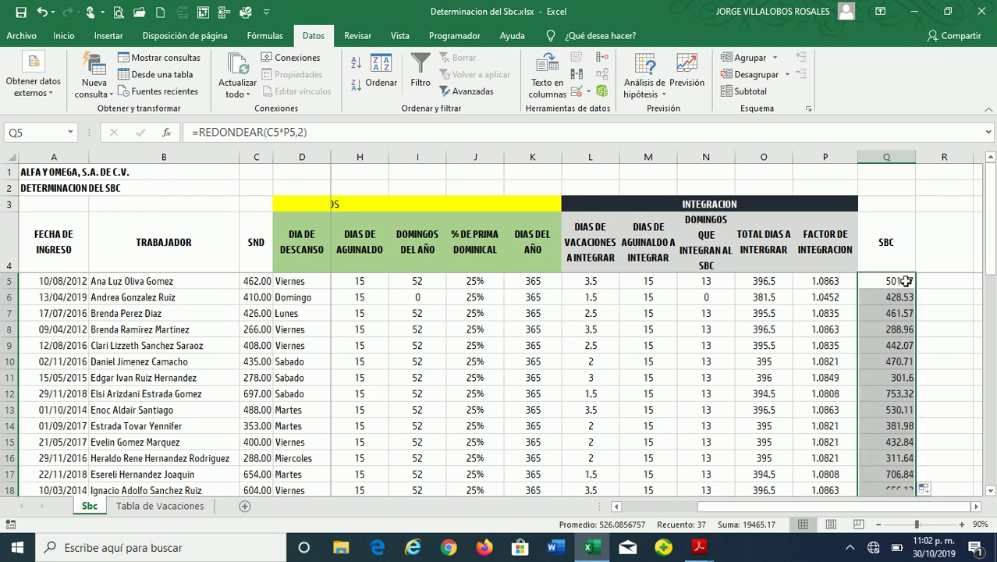
click(904, 281)
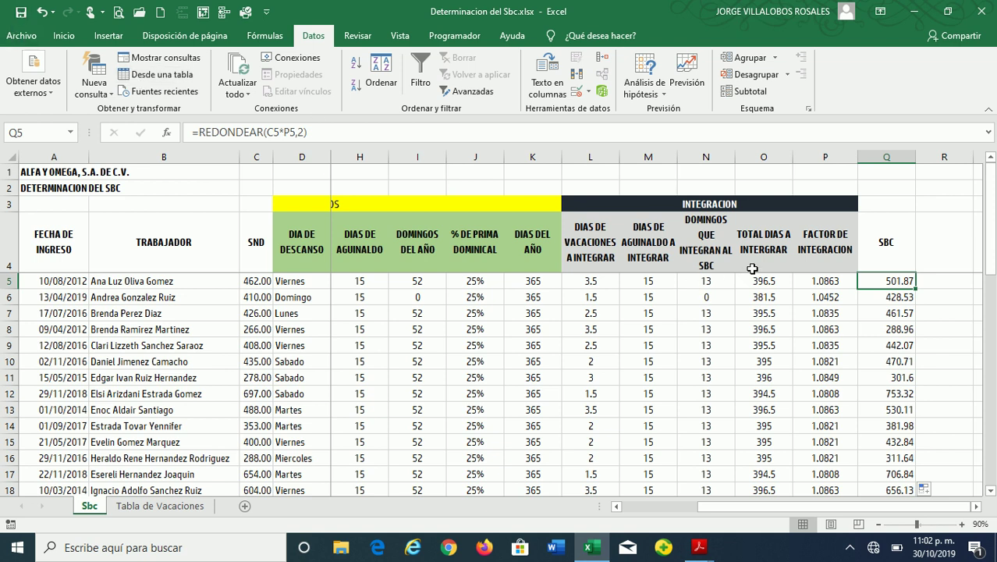
key(Down)
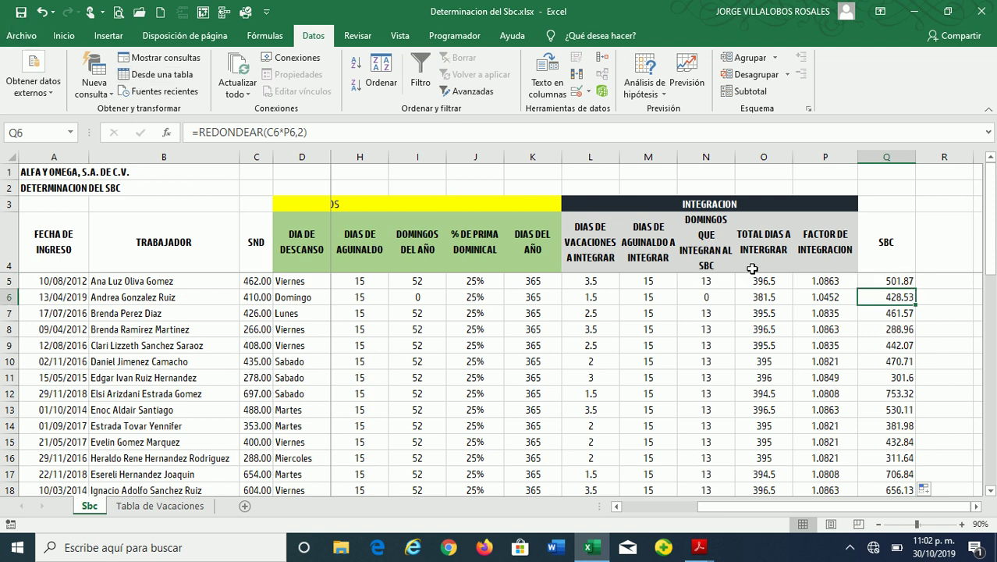
key(Down)
key(Down)
key(Down)
key(Down)
key(Down)
key(Down)
key(Down)
key(Down)
key(Down)
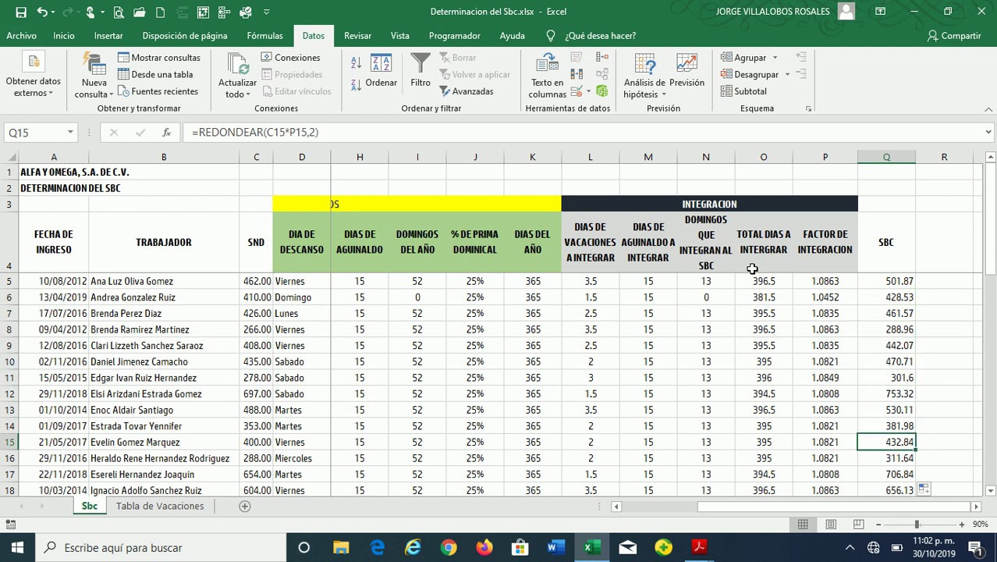
click(886, 157)
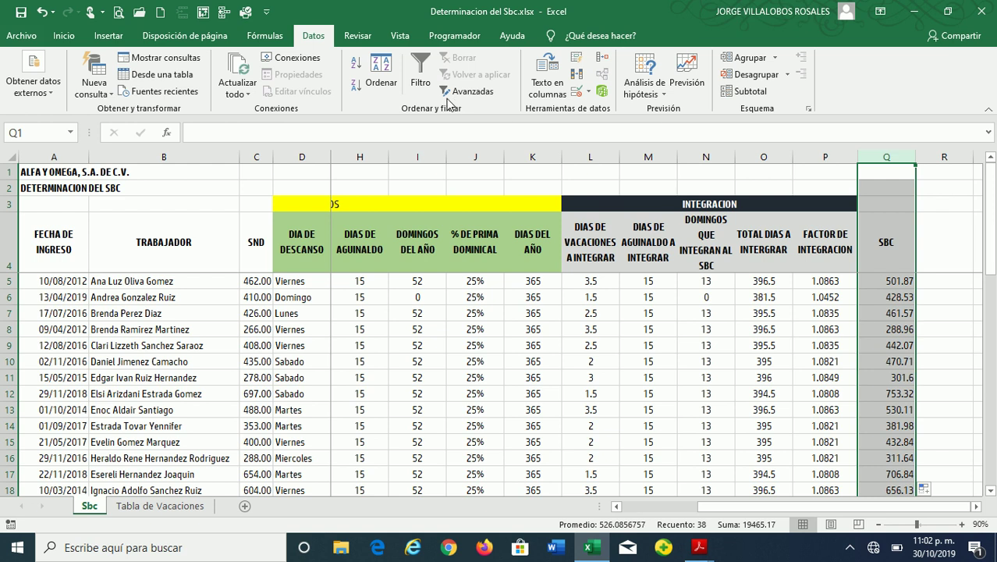
click(63, 35)
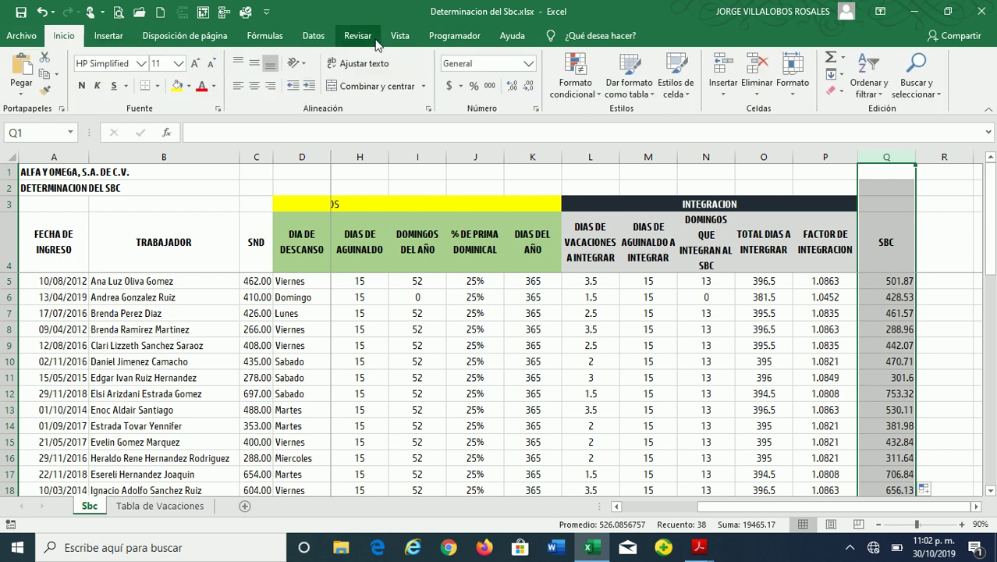
click(489, 85)
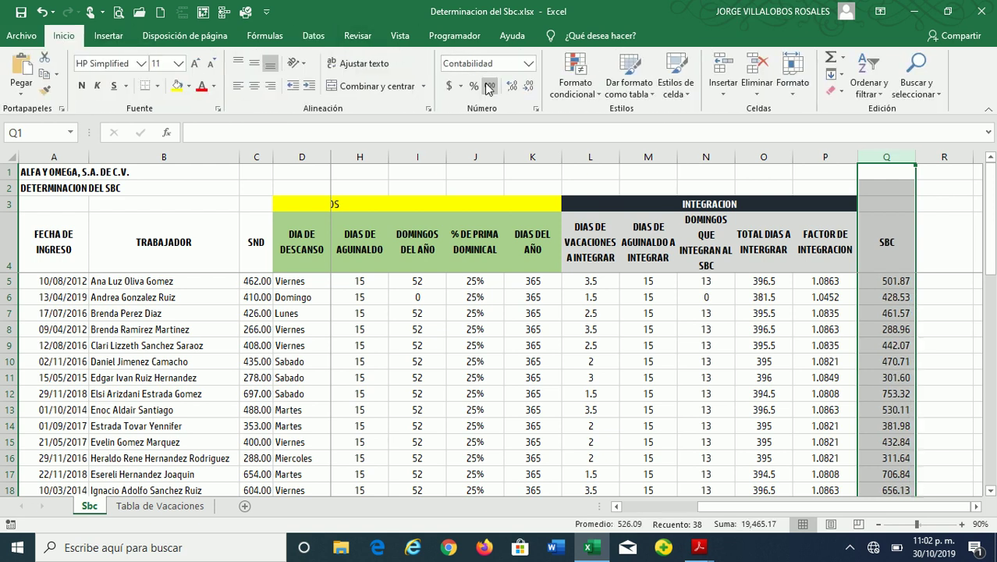
click(877, 298)
scroll(879, 367, down, 6)
scroll(878, 373, down, 4)
scroll(871, 368, up, 1)
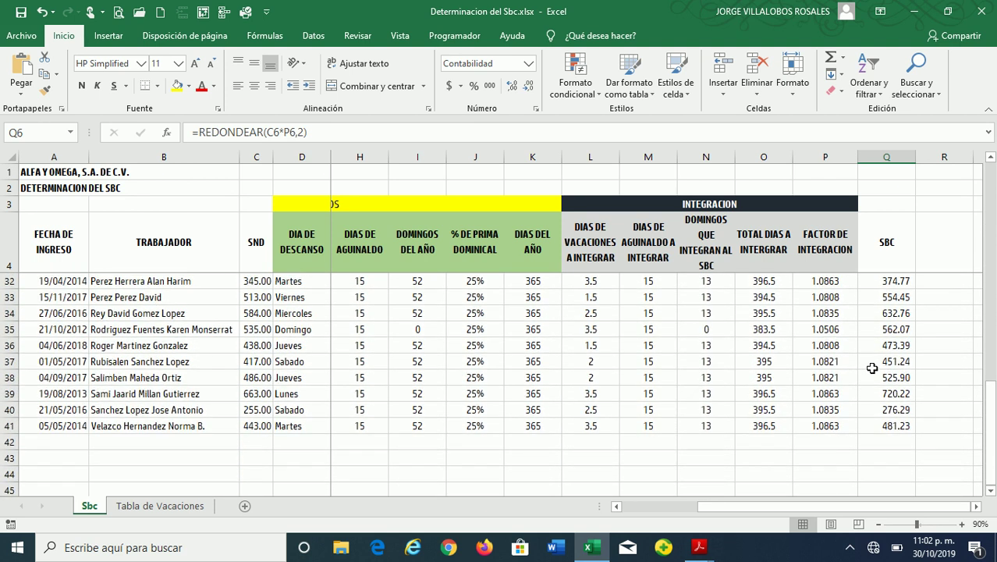
scroll(872, 366, up, 8)
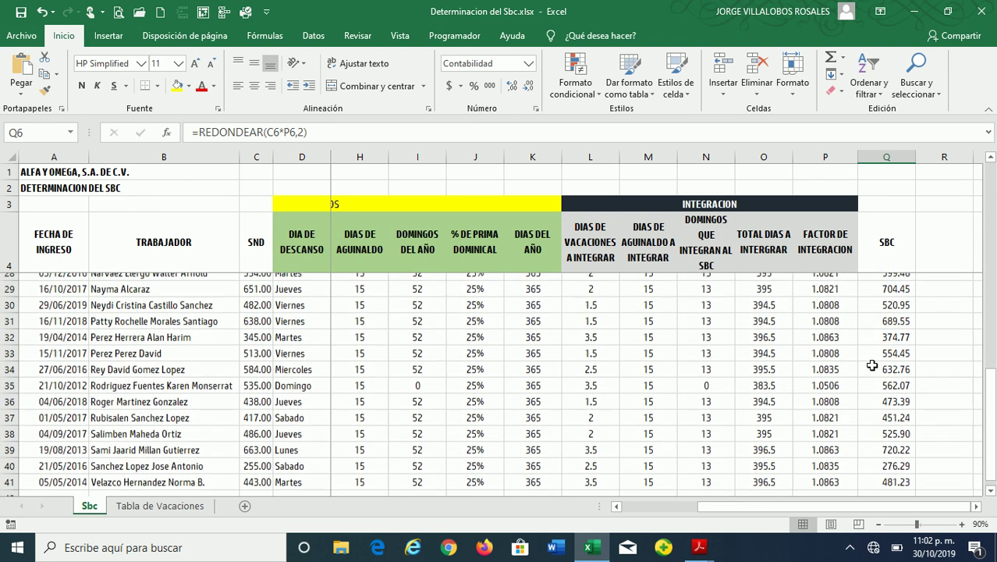
scroll(871, 365, up, 1)
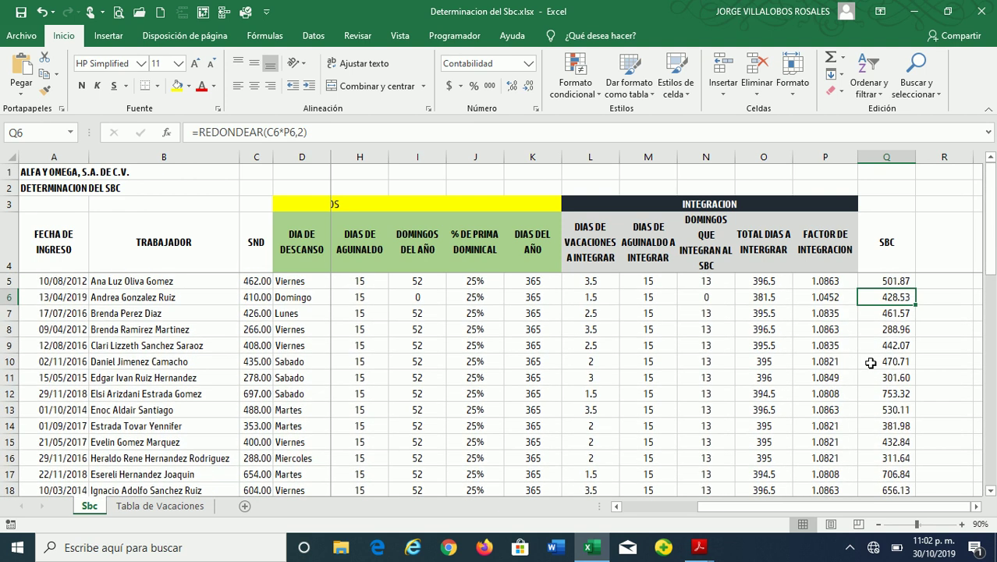
Give the SBC header cell Q4 a light gold fill
click(855, 257)
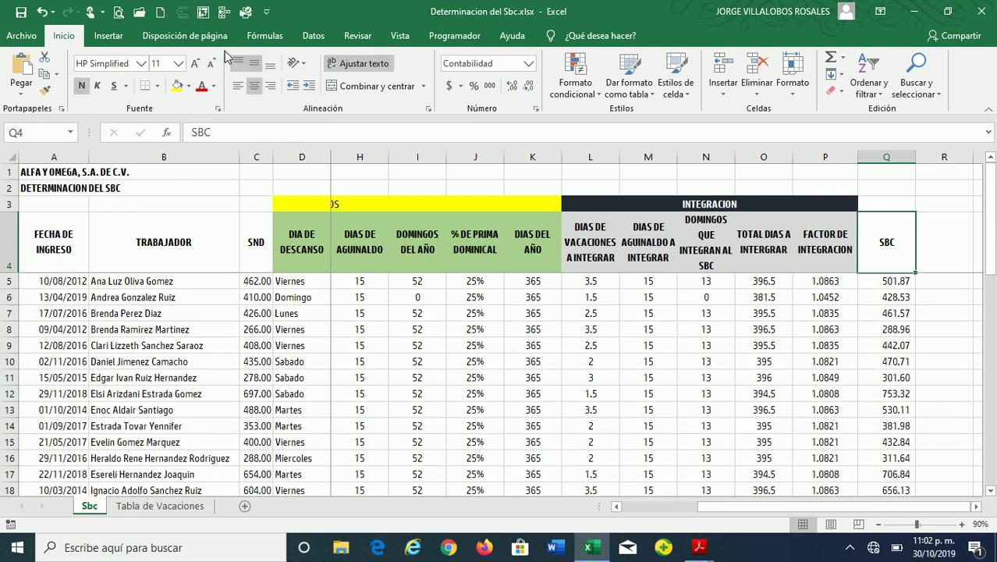
click(188, 85)
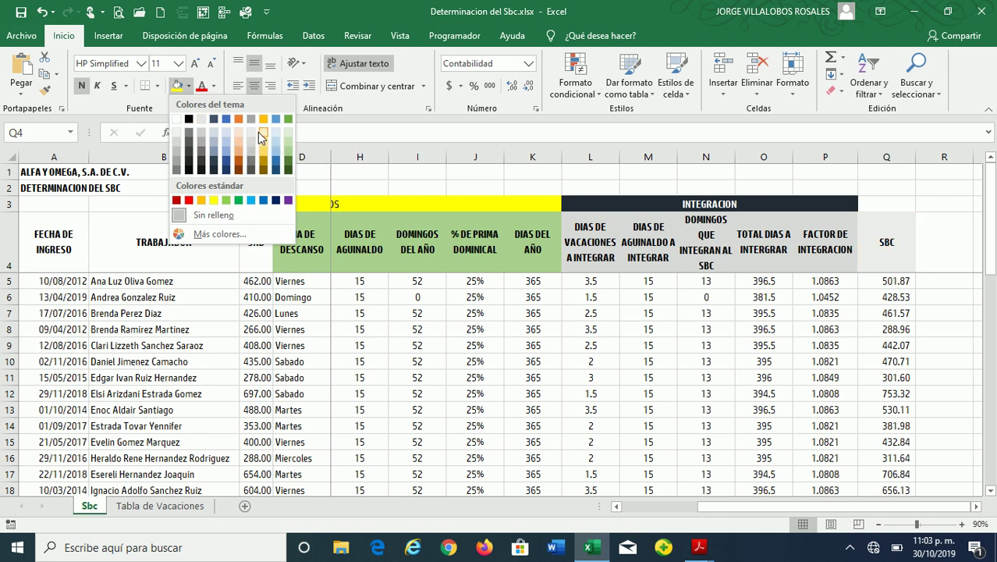
click(259, 132)
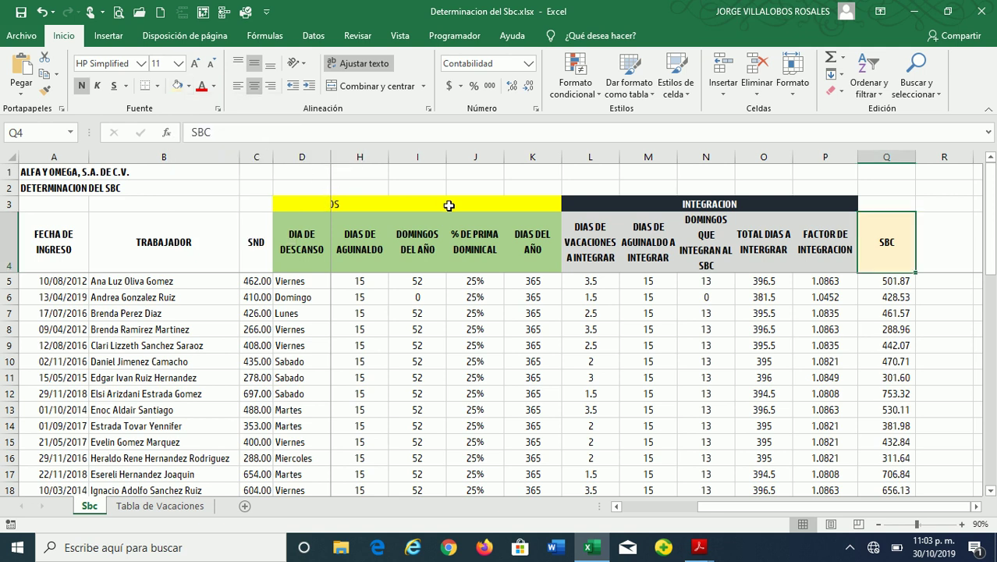
Review the SBC formulas for the first three workers: 501.87, 428.53 and 461.57
key(Down)
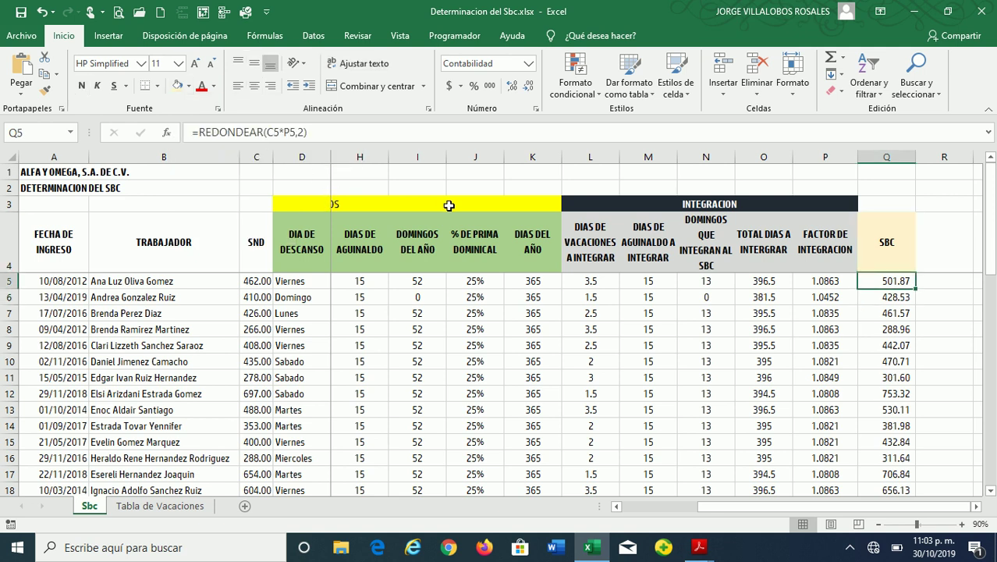
key(Left)
key(Left)
key(Right)
key(Right)
key(Down)
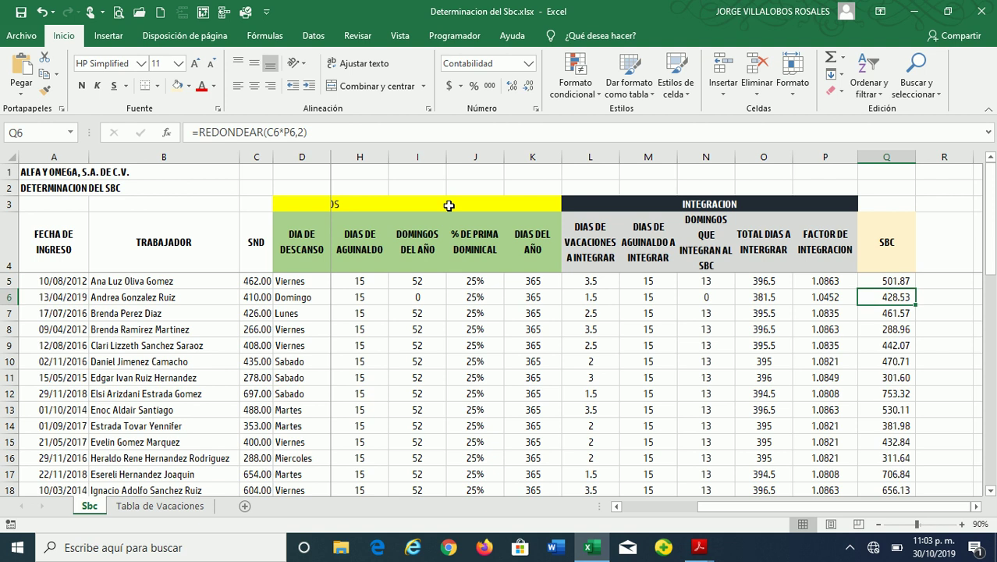
key(Down)
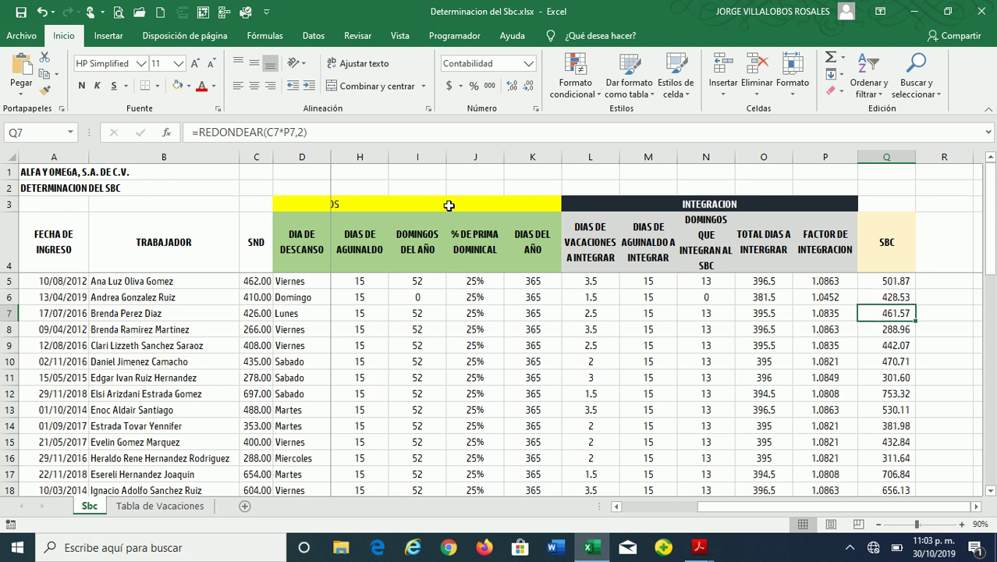
click(886, 157)
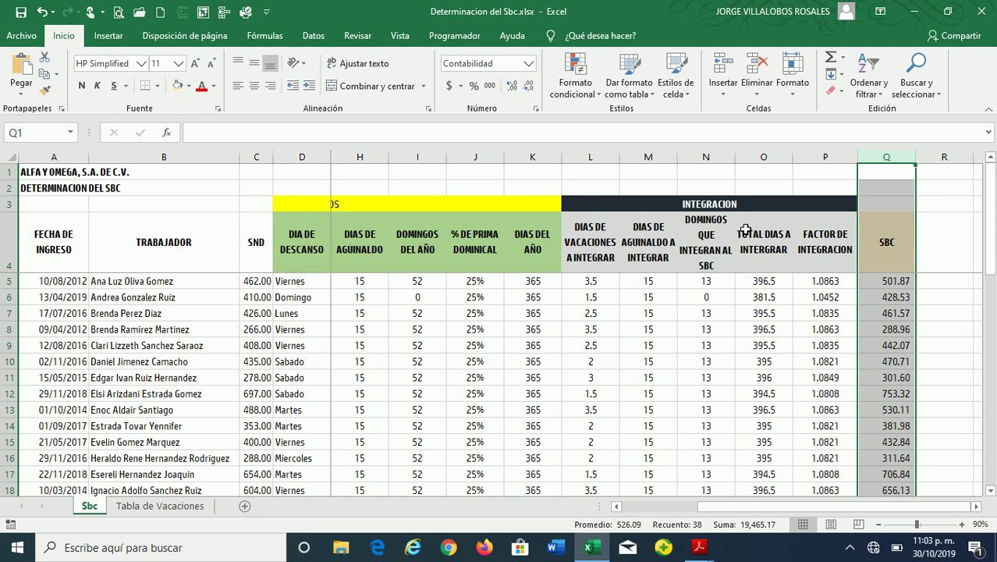
click(705, 297)
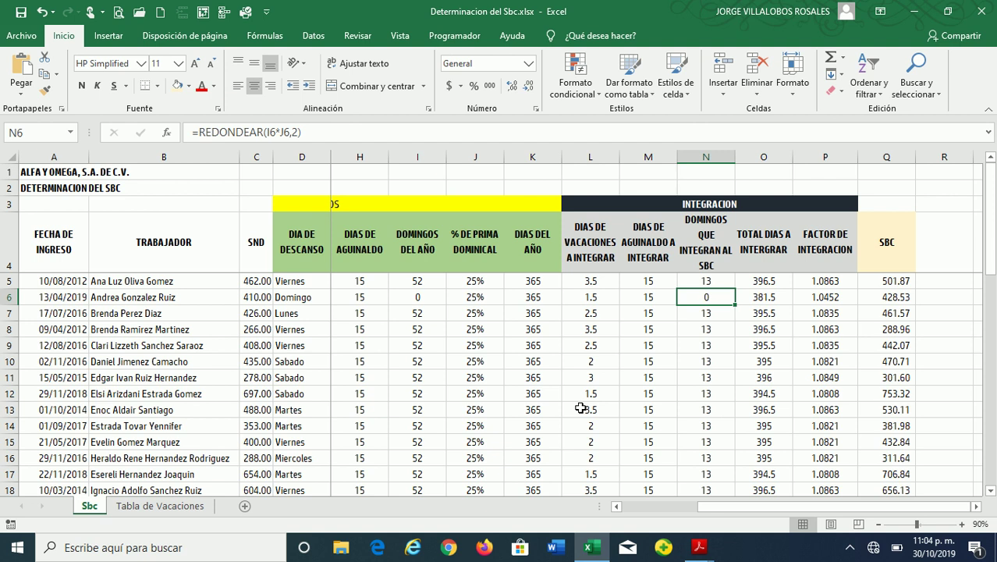
Add the SND label in T5 with amount 462, showing columns U:V with two decimals
key(Right)
key(Right)
key(Right)
key(Right)
key(Right)
key(Right)
key(Right)
key(Right)
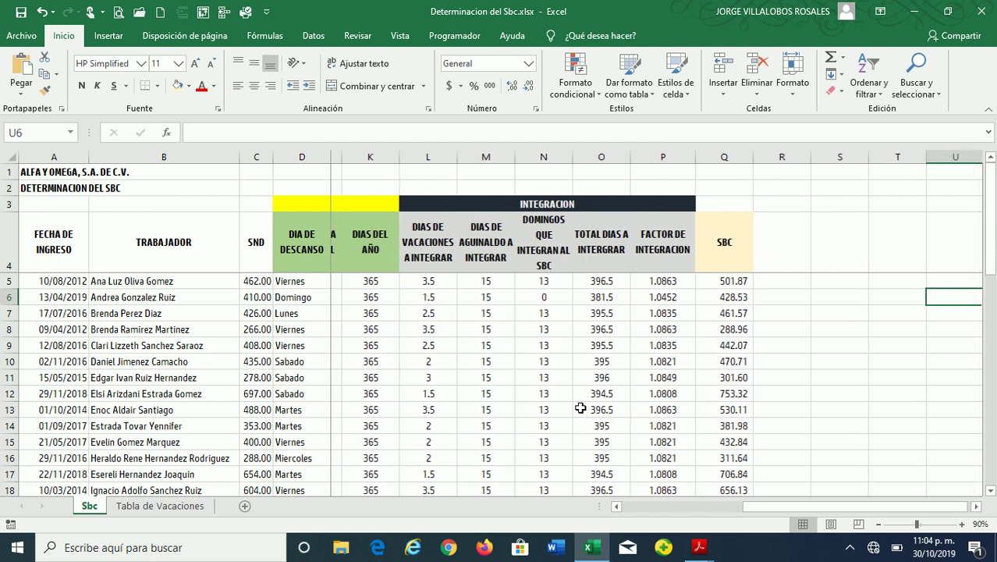
key(Left)
key(Left)
key(Left)
key(Left)
key(Up)
key(Left)
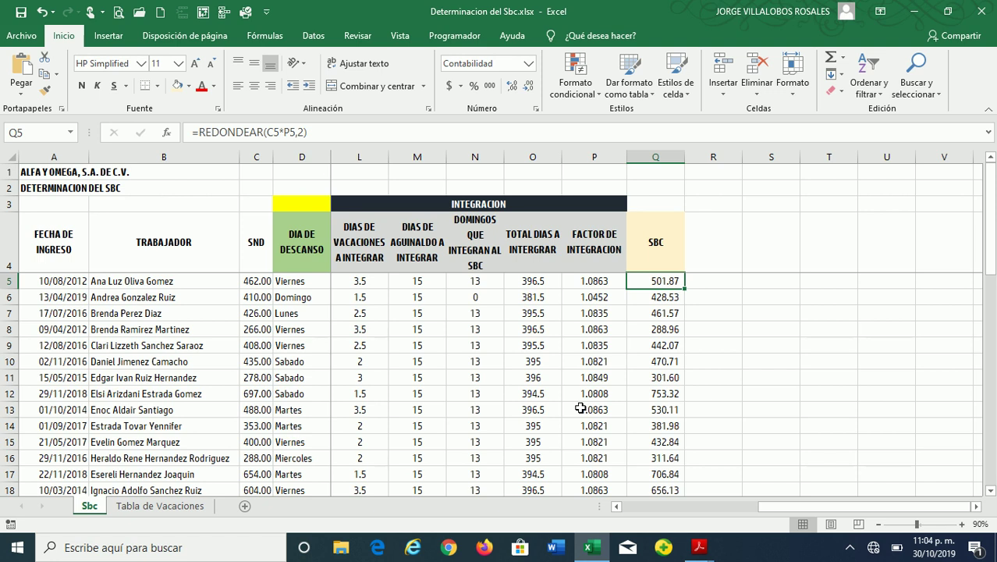
key(Right)
key(Right)
key(Right)
key(Right)
key(Right)
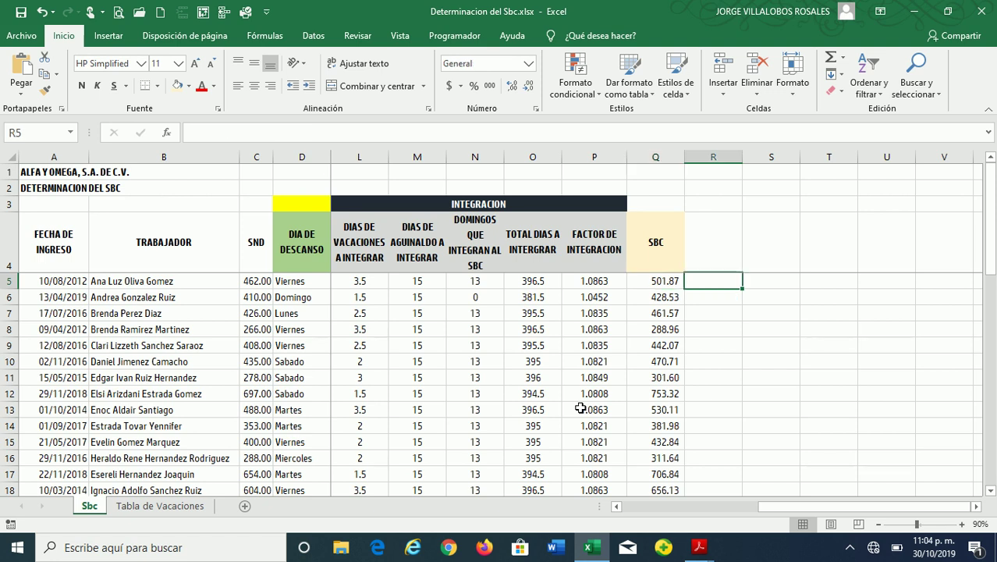
key(Left)
key(Left)
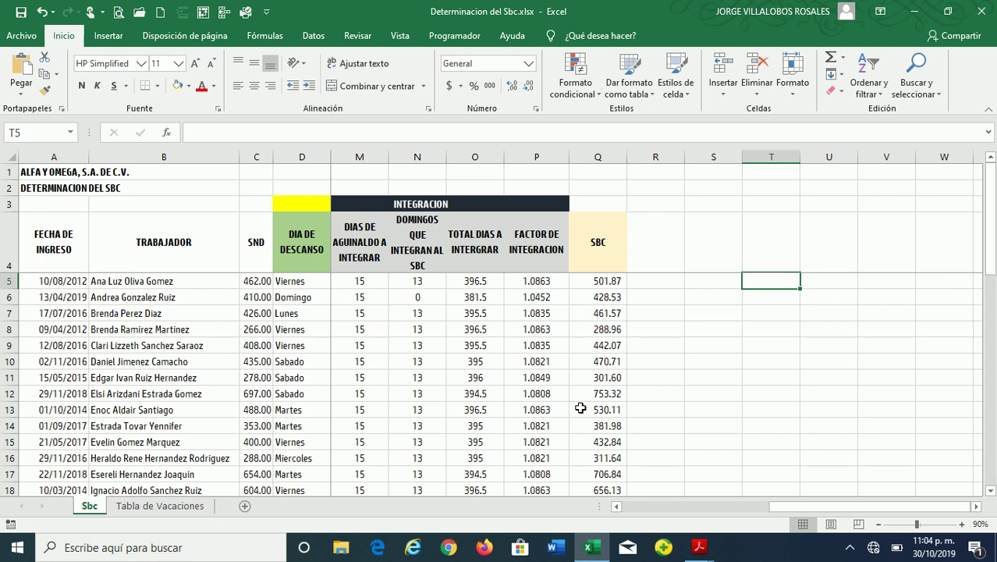
key(Left)
key(Right)
key(Left)
key(Right)
text(SND)
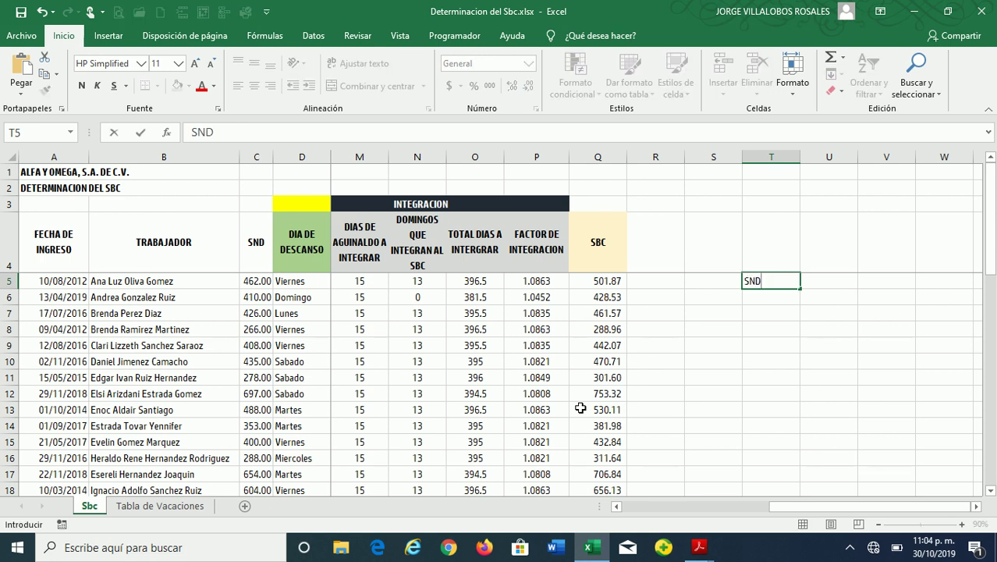
key(Return)
key(Up)
key(Right)
key(Right)
key(Right)
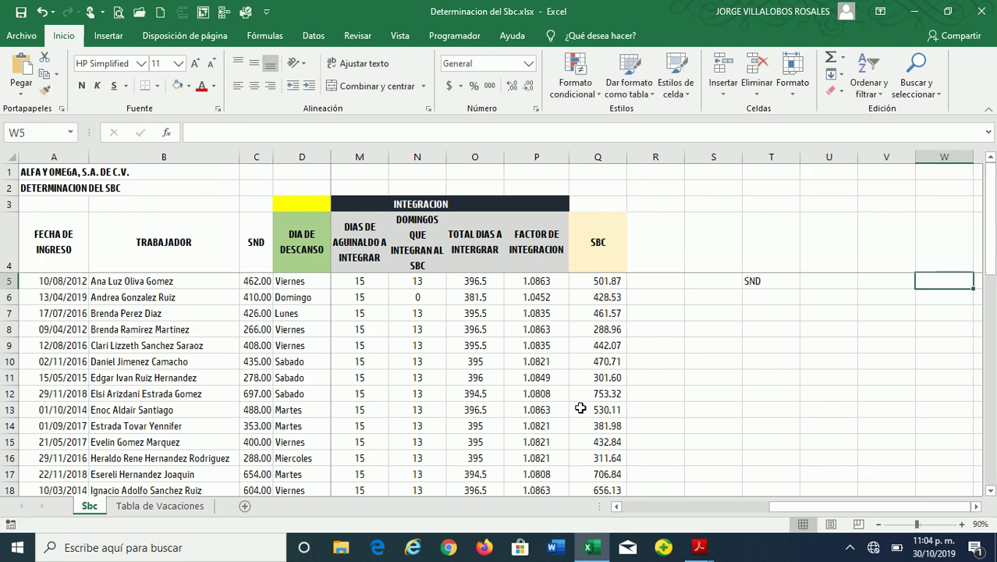
key(Left)
text(462)
key(Return)
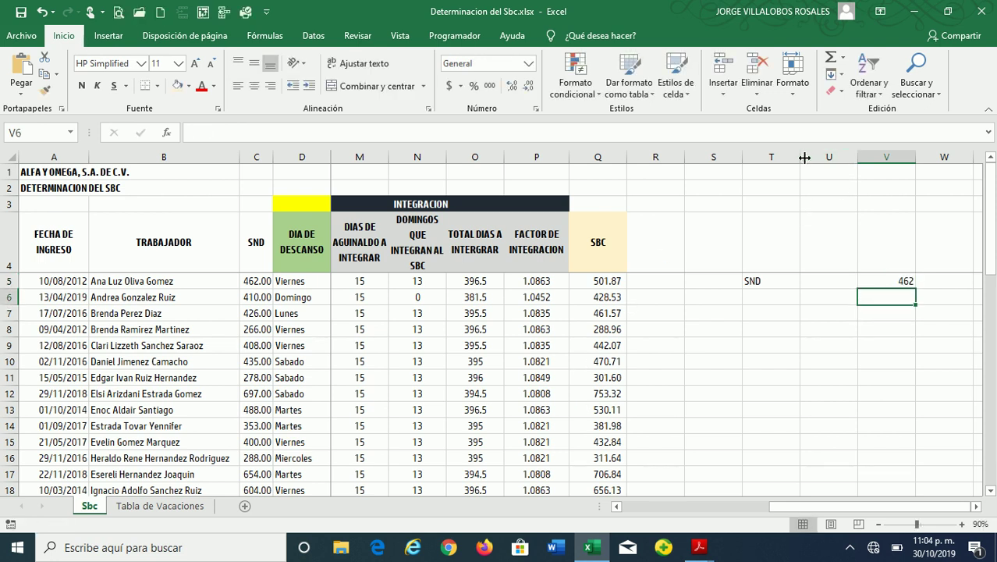
drag(814, 158, 873, 158)
click(507, 92)
Add the AGUINALDO label in T6, with 462 in T7 and 15 days in U7
click(777, 303)
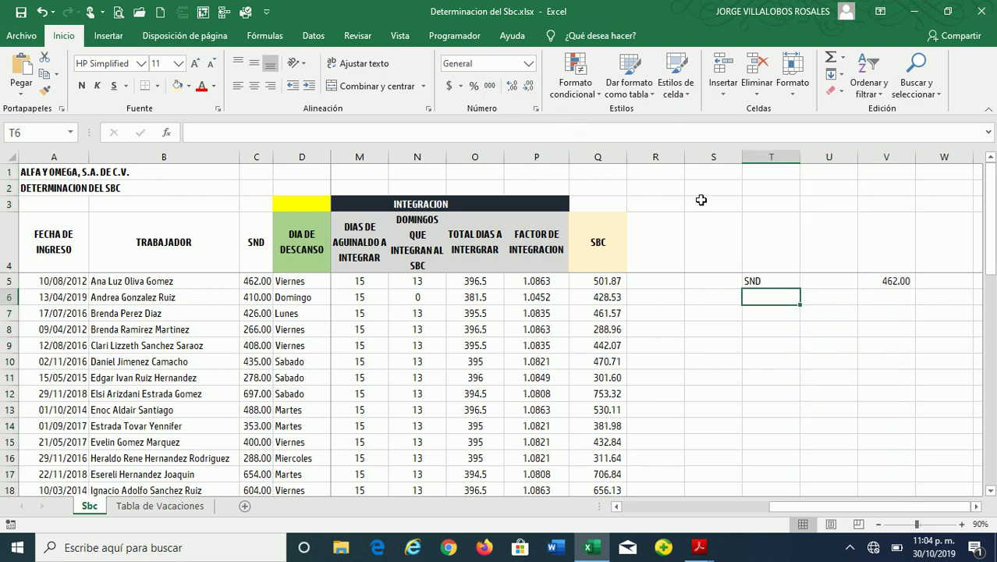
text(AG)
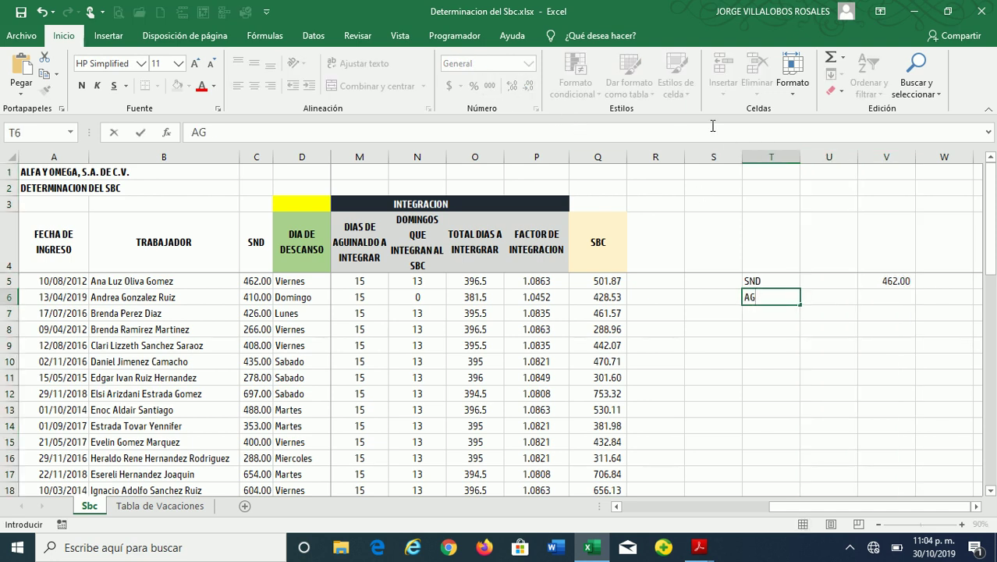
text(UINADL)
key(BackSpace)
key(BackSpace)
key(BackSpace)
key(BackSpace)
key(BackSpace)
key(BackSpace)
key(BackSpace)
key(BackSpace)
text(AGUINALDO)
key(Return)
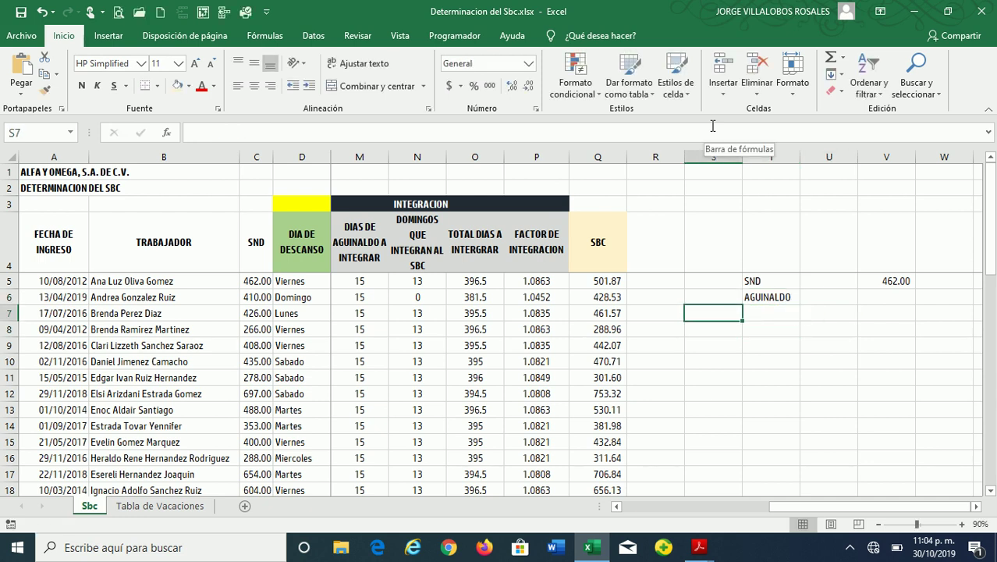
text(462)
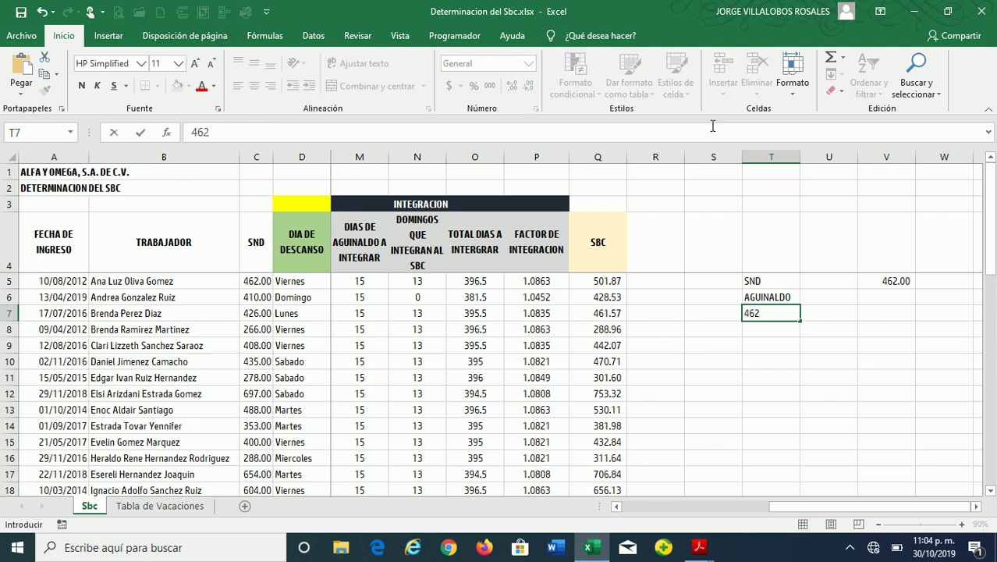
key(Right)
text(15)
key(Return)
key(Up)
key(Right)
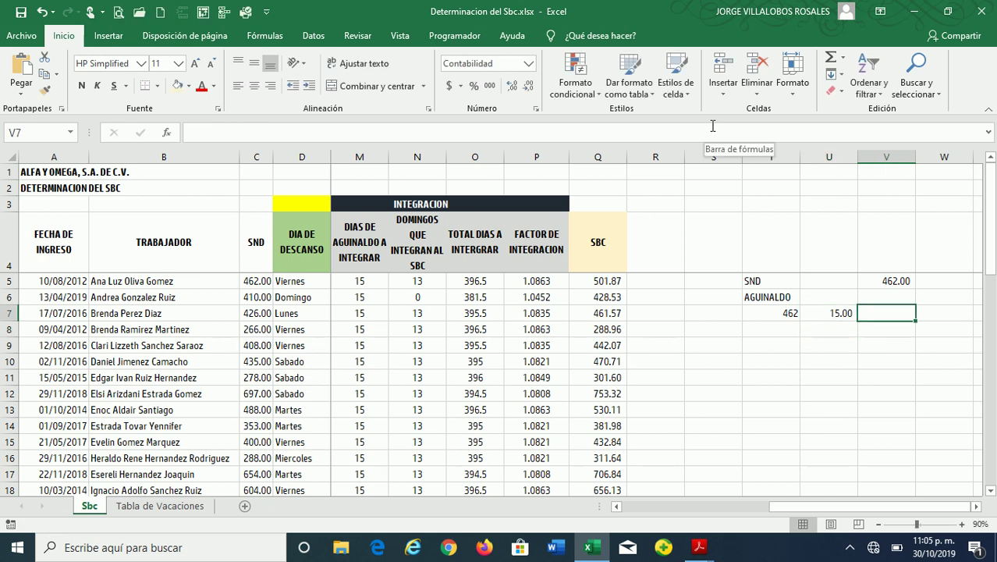
text(=RE)
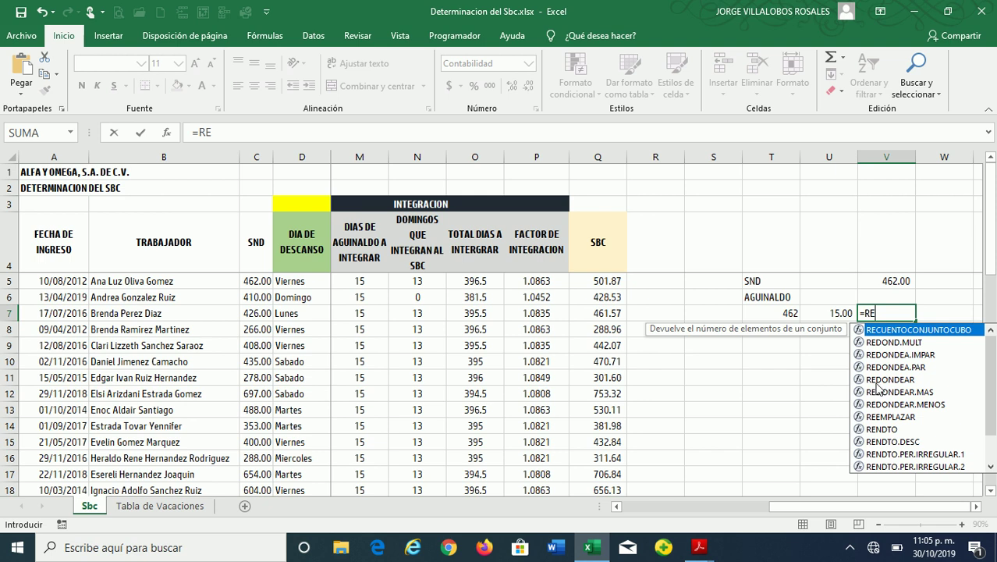
Enter the rounded daily aguinaldo formula (T7*U7)/365 in V7, giving 18.99
double_click(878, 379)
click(779, 316)
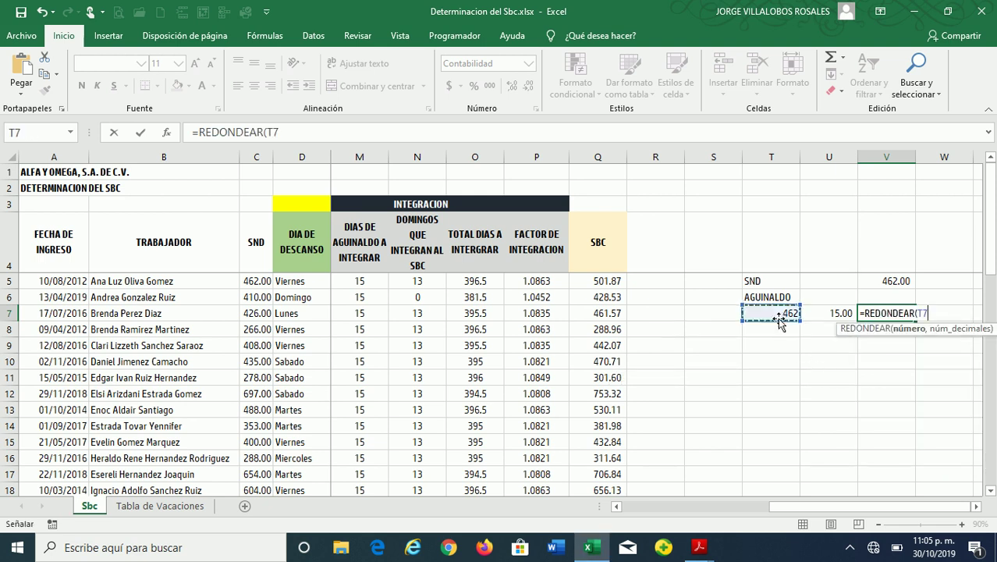
text(*)
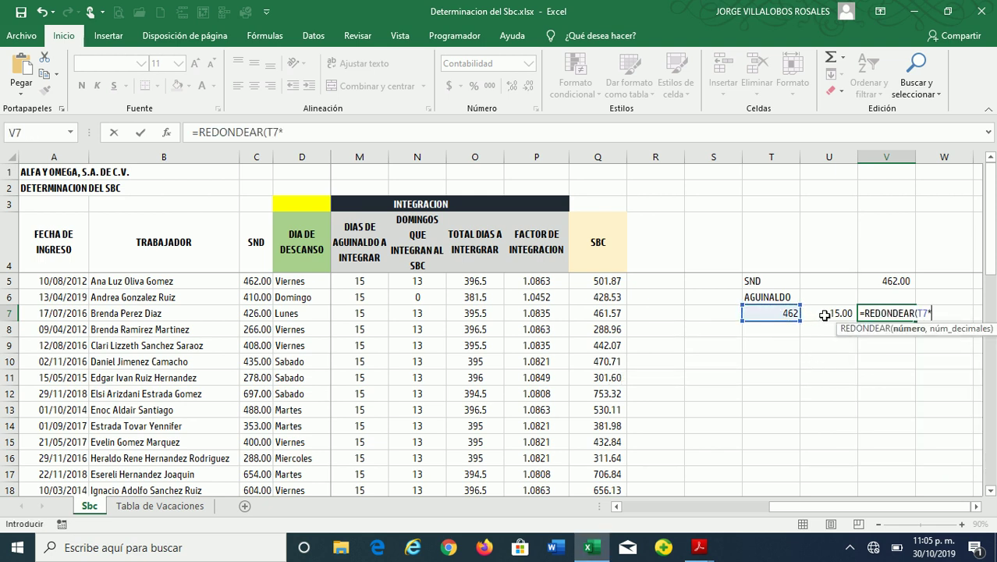
click(821, 316)
key(F2)
text((T7*U7)
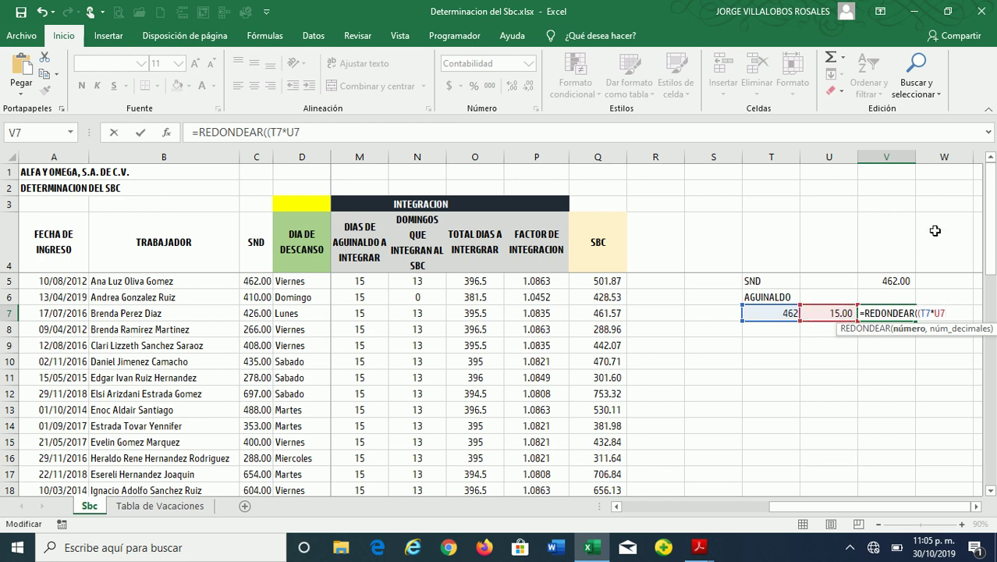
text()/365,2)
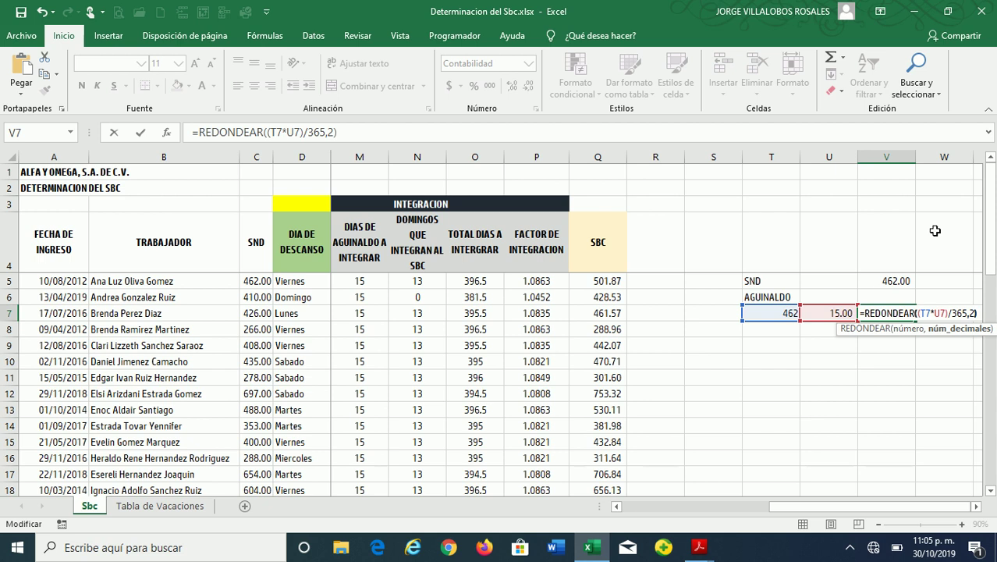
click(975, 506)
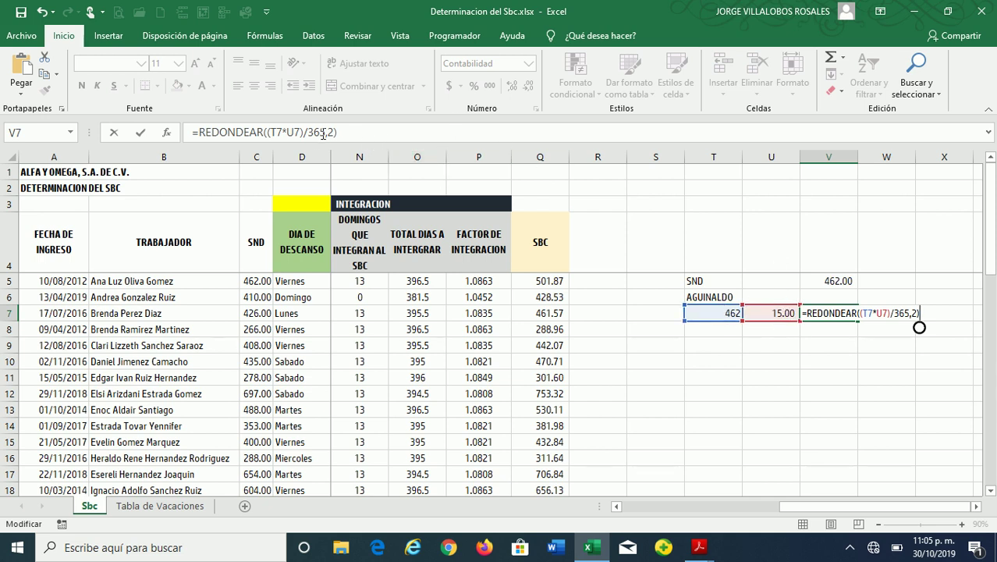
key(Return)
key(Up)
Apply thousands-separator format to columns T:V and show U7's 15 as a whole number
drag(713, 157, 834, 159)
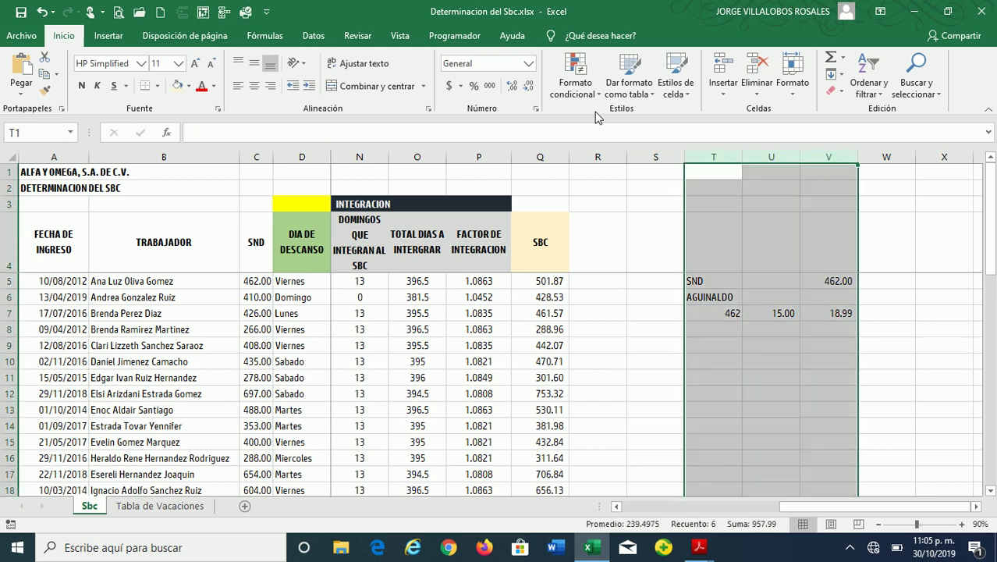
click(489, 91)
click(779, 313)
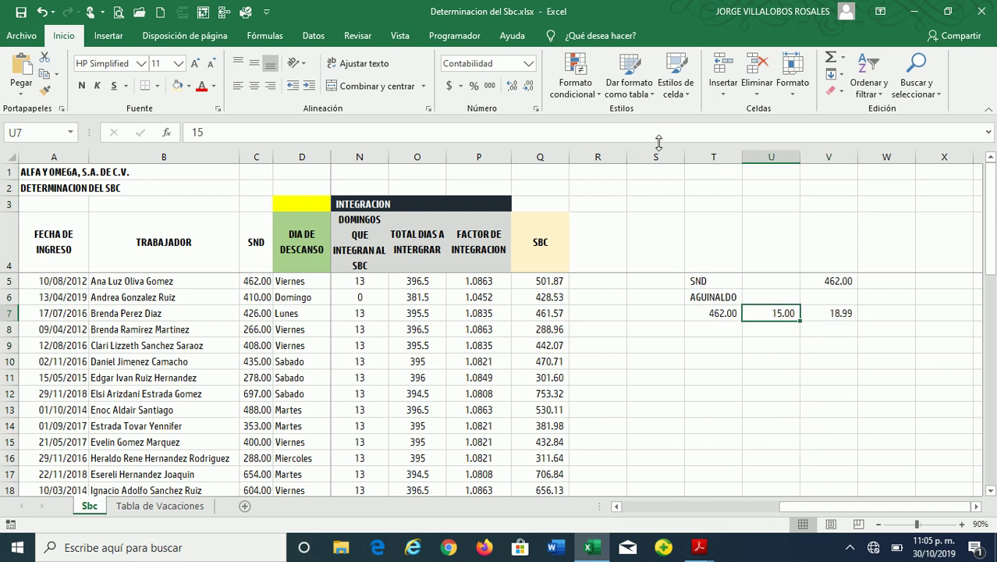
click(511, 87)
click(528, 85)
click(528, 86)
click(528, 86)
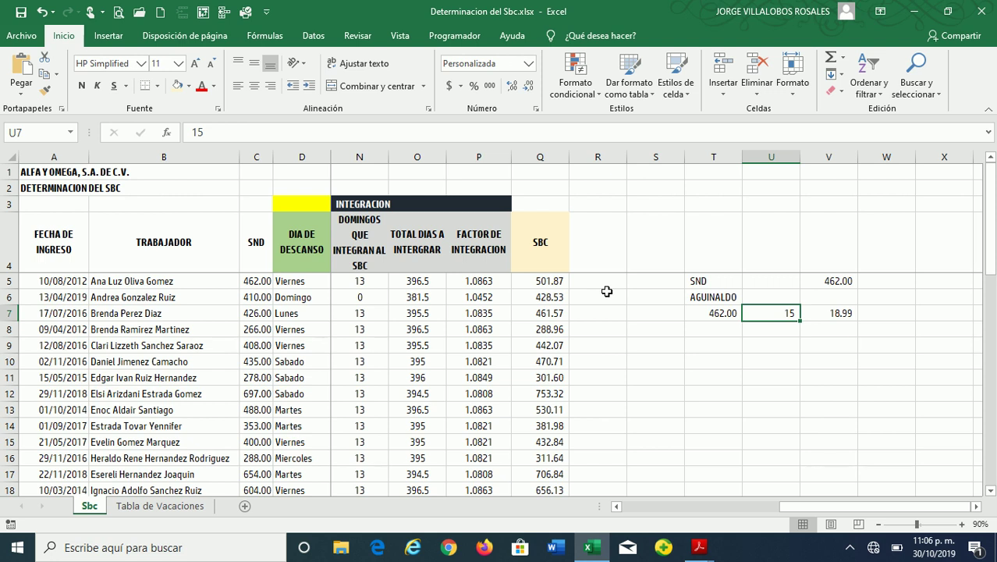
key(Right)
key(Left)
key(Left)
Add the PRIMA VACACIONAL label in T8, autofit column T and narrow column S
key(Down)
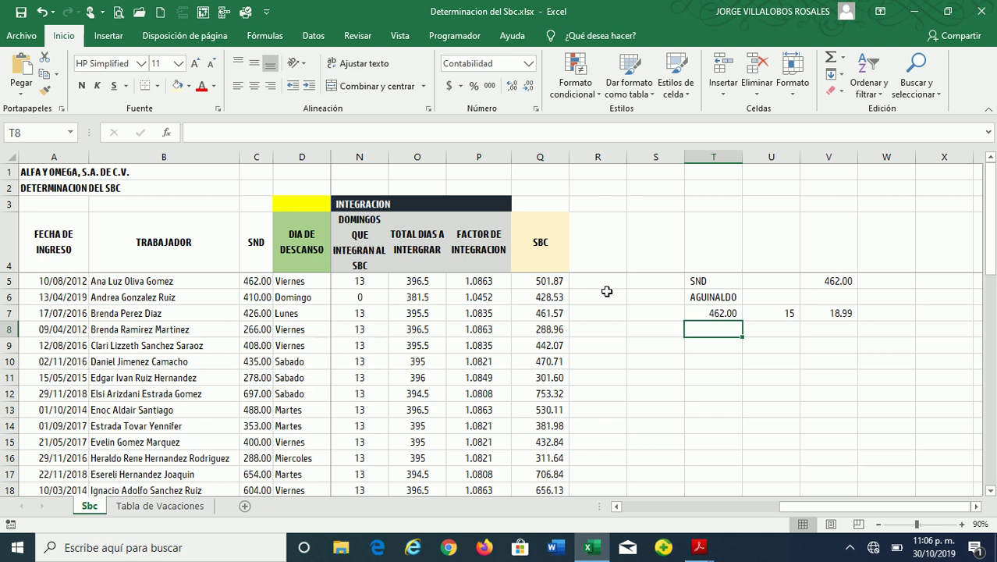
text(PRIMA )
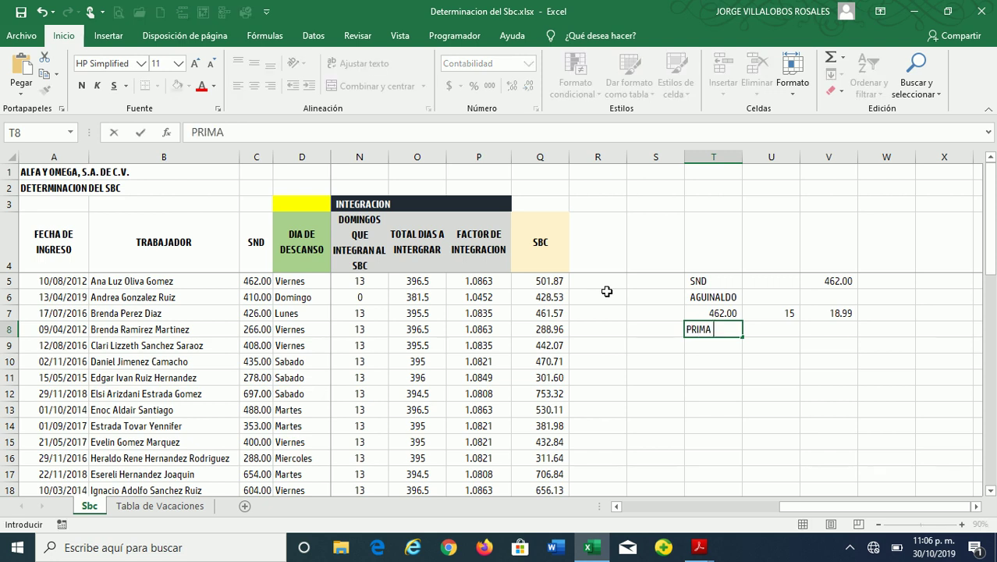
text(VACACIONAL)
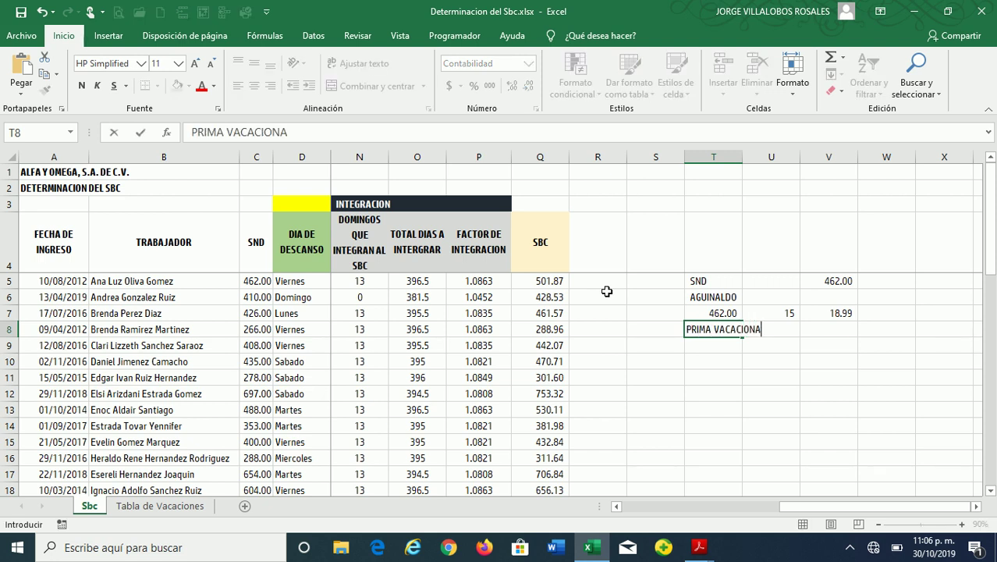
click(839, 283)
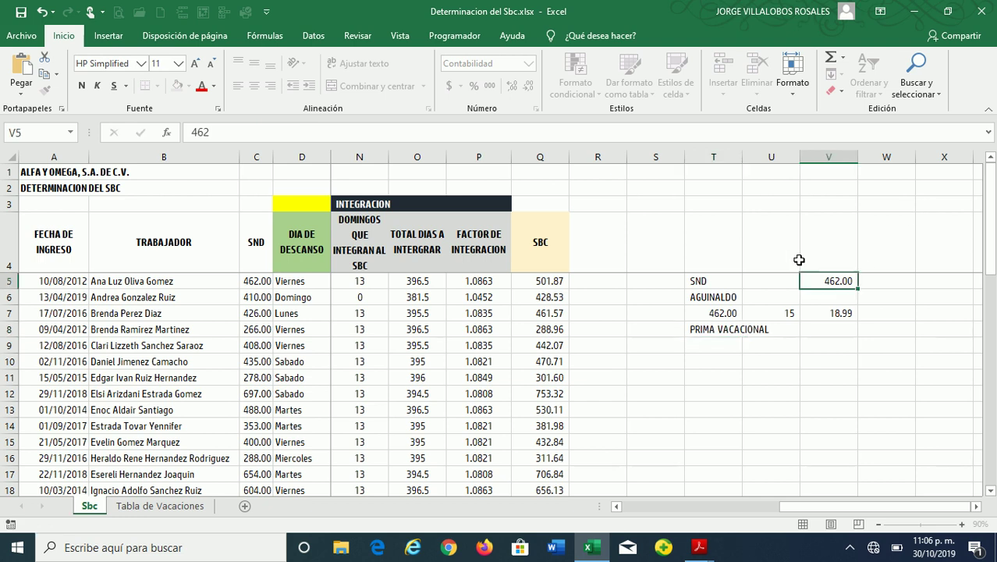
double_click(741, 156)
drag(685, 157, 644, 161)
Enter 462 in T9 and a 25% rate in U9
click(778, 326)
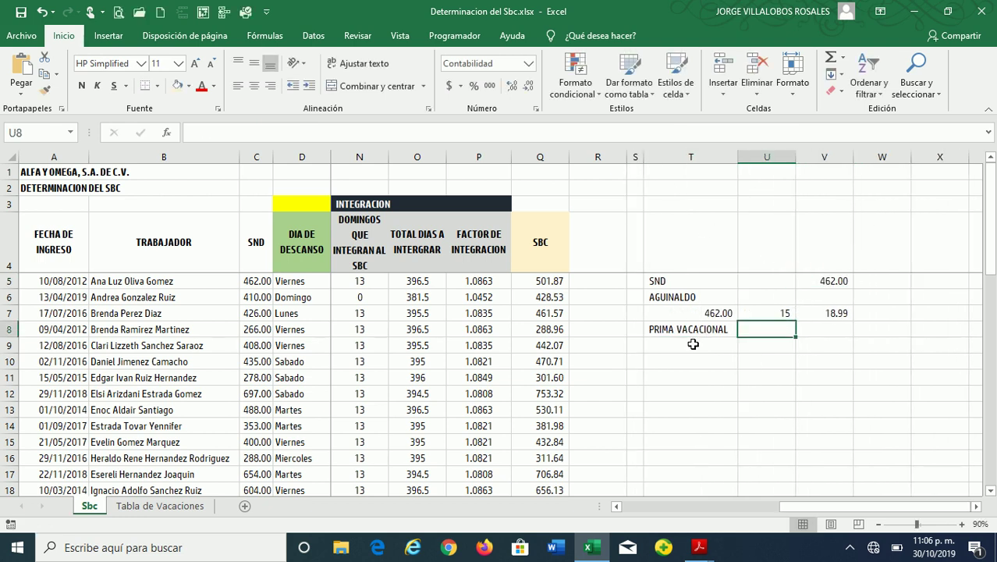
click(692, 345)
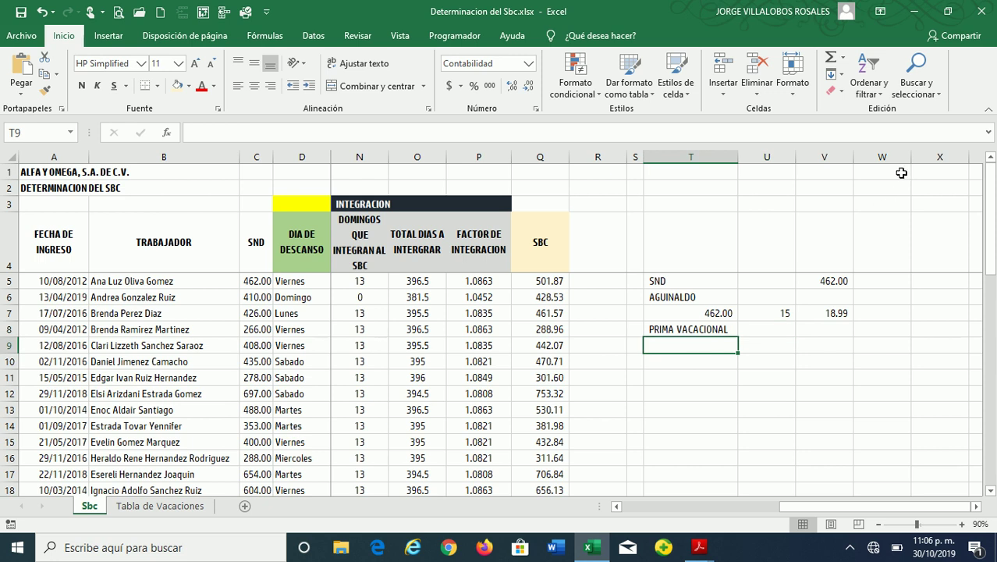
text(462)
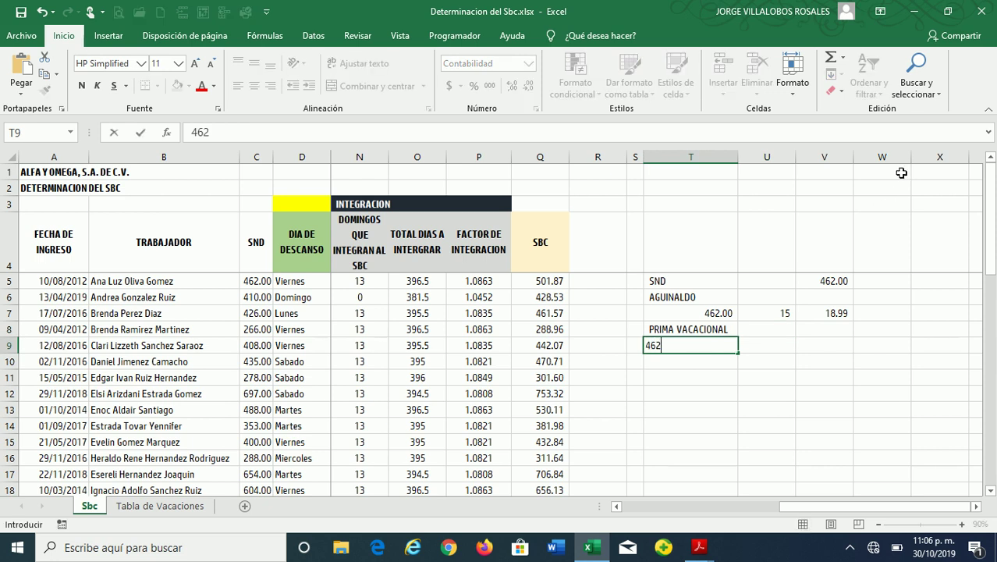
key(Return)
key(Up)
key(Right)
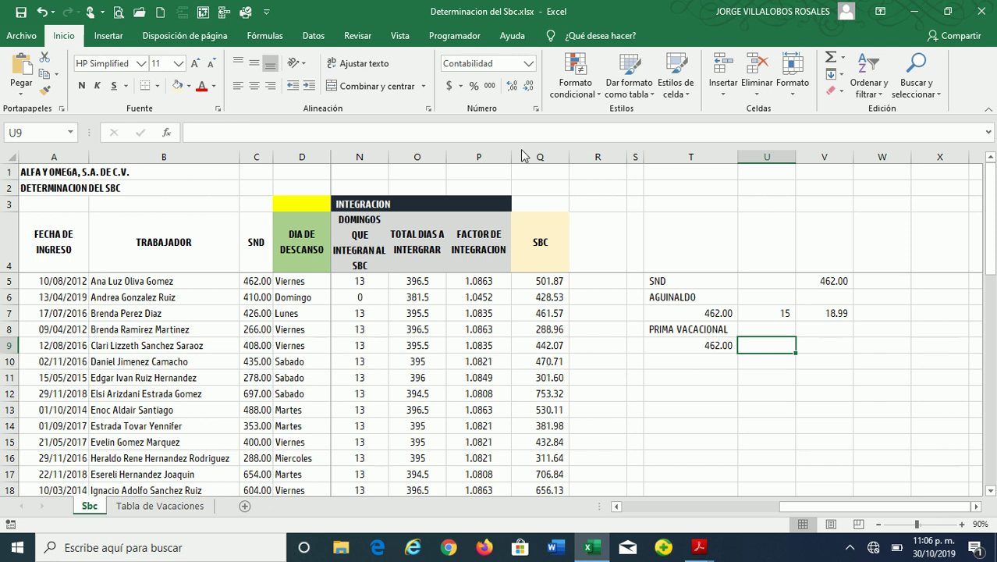
click(475, 86)
text(25)
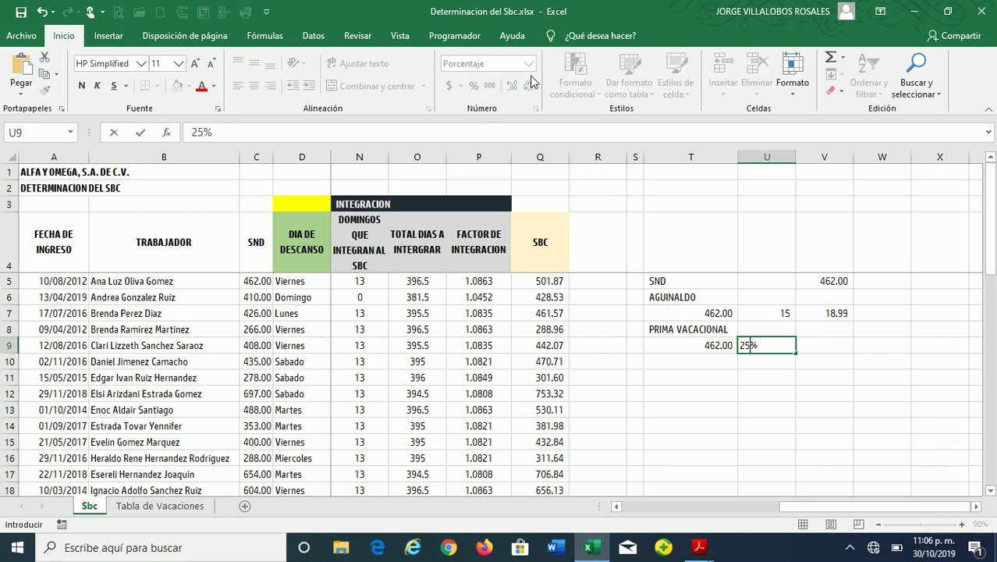
key(Return)
key(Up)
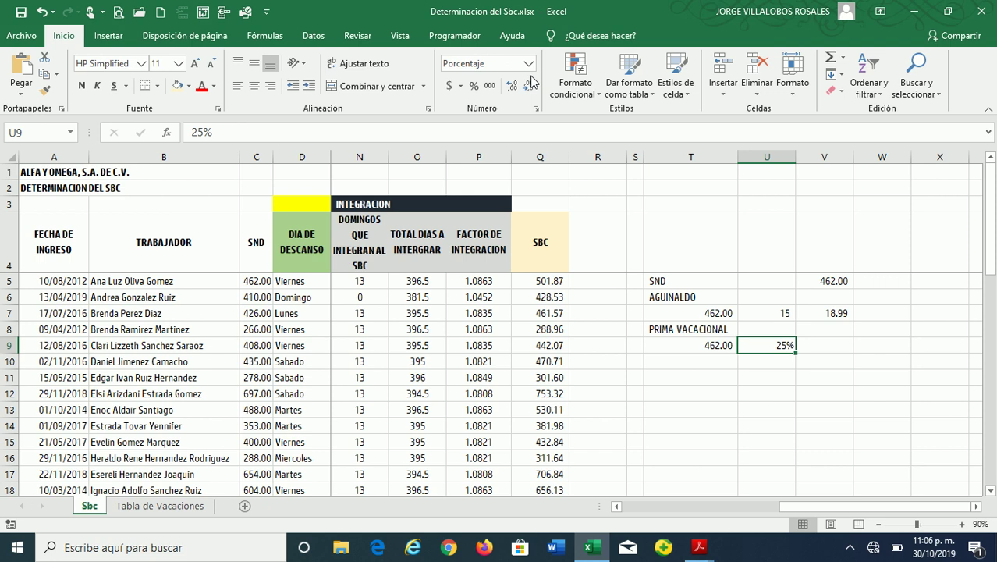
Enter =REDONDEAR(((T9*U9)*14)/365,2) in V9, giving a vacation premium of 4.43
key(Right)
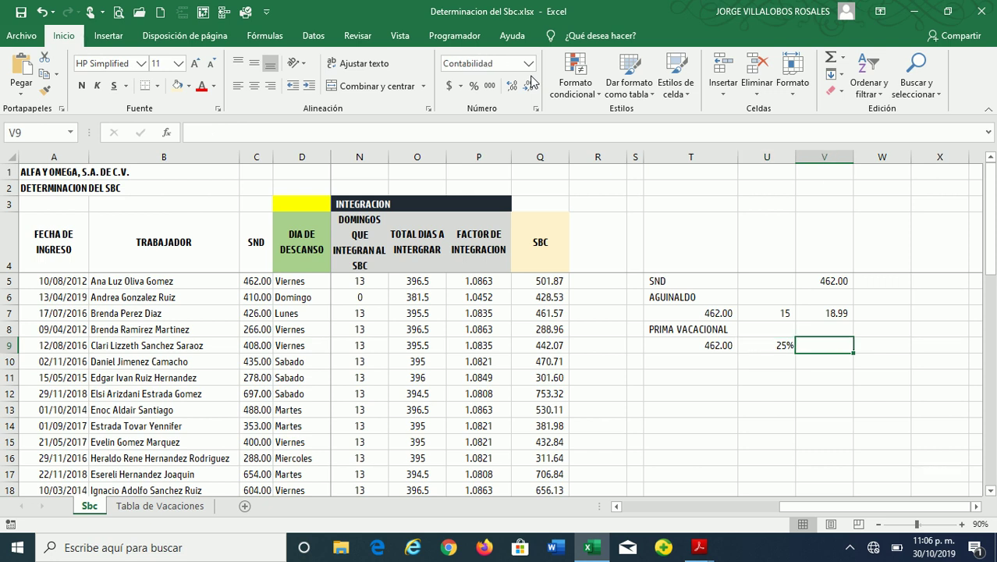
text(=RE)
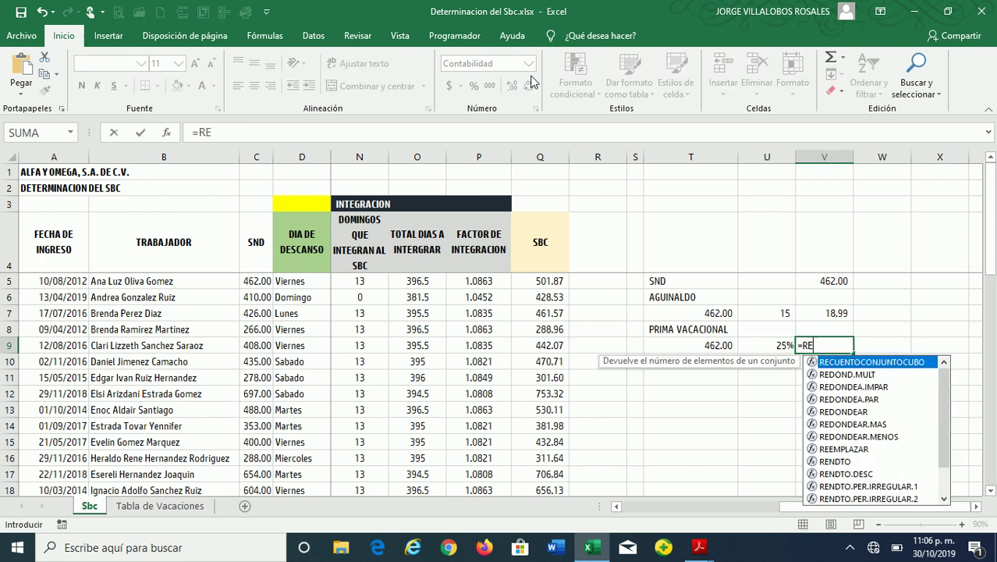
double_click(839, 411)
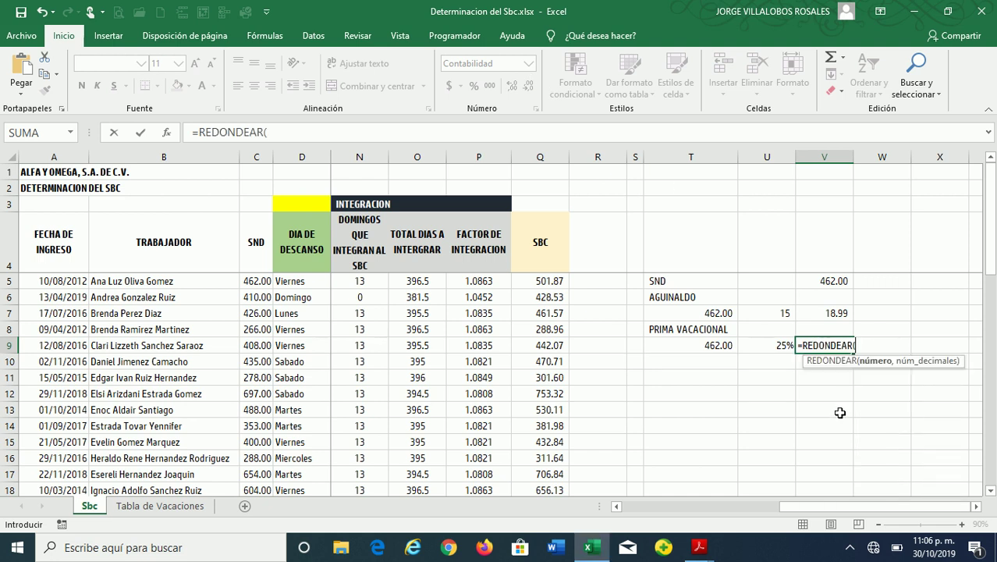
text((()
click(701, 347)
text(*)
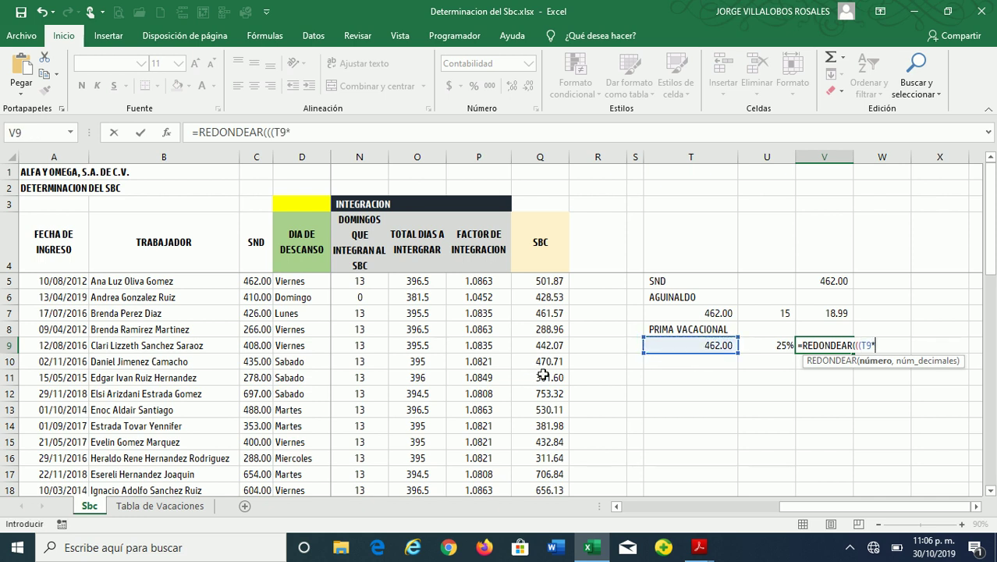
click(765, 345)
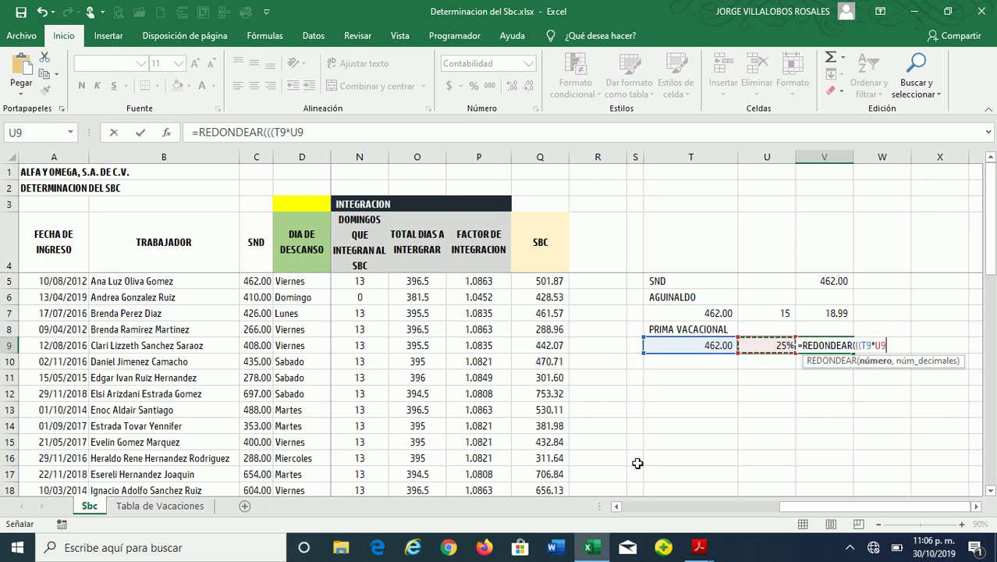
text())
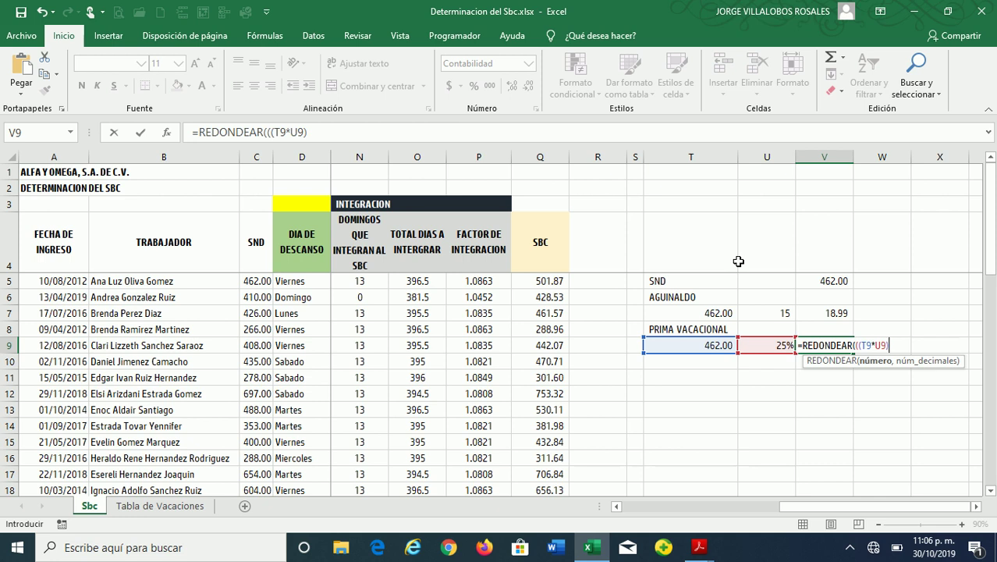
text(14)
text(/365)
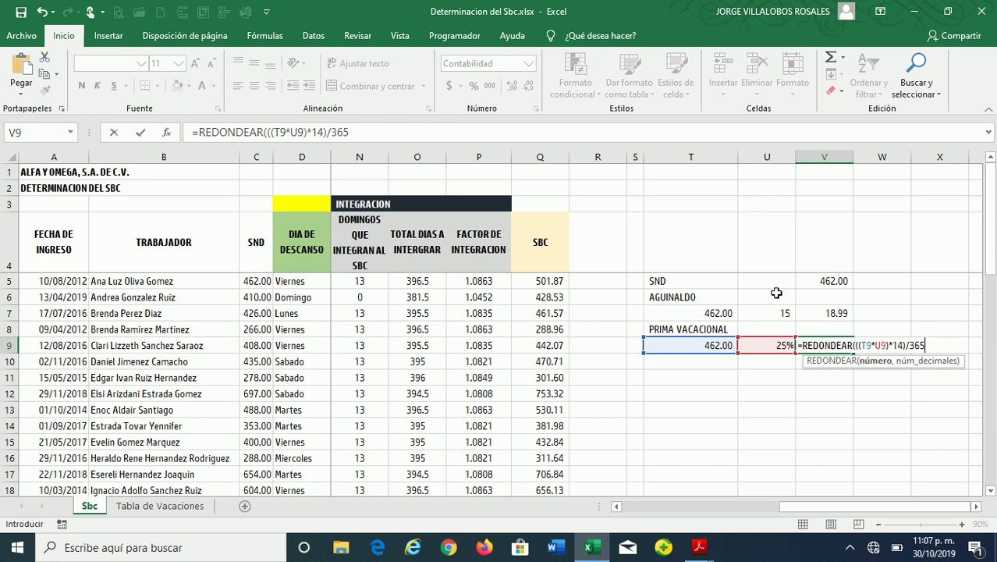
text(,2))
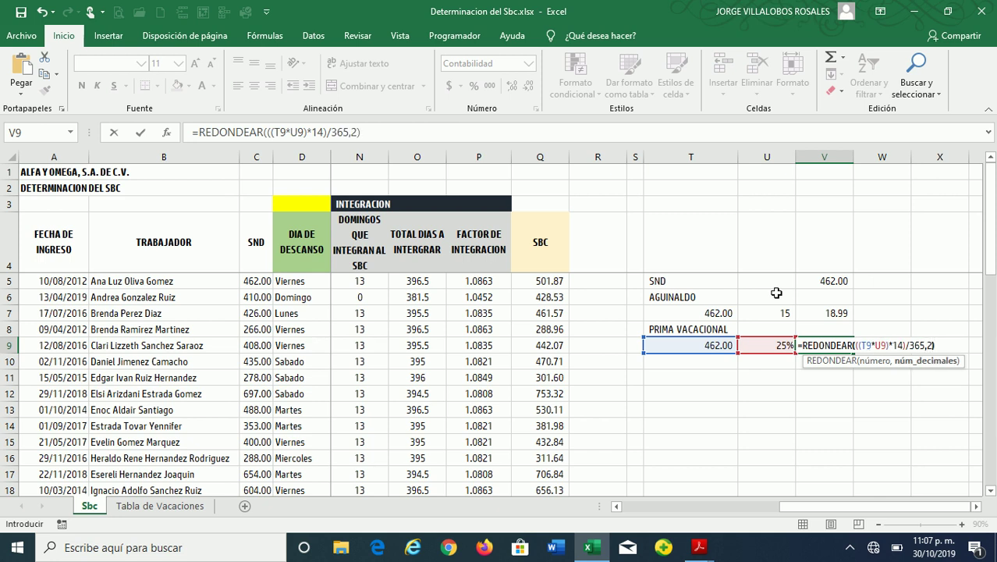
key(Return)
key(Up)
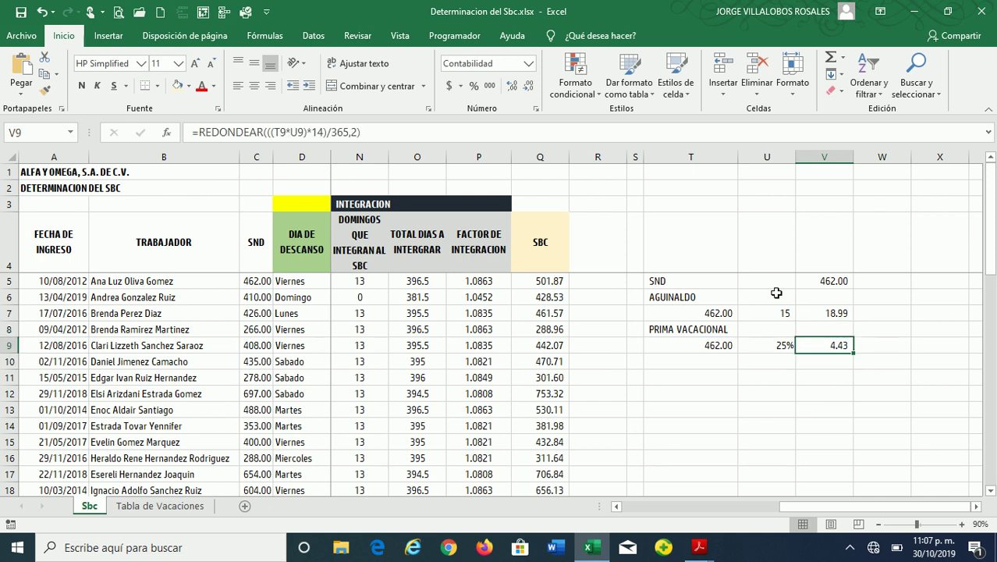
key(Down)
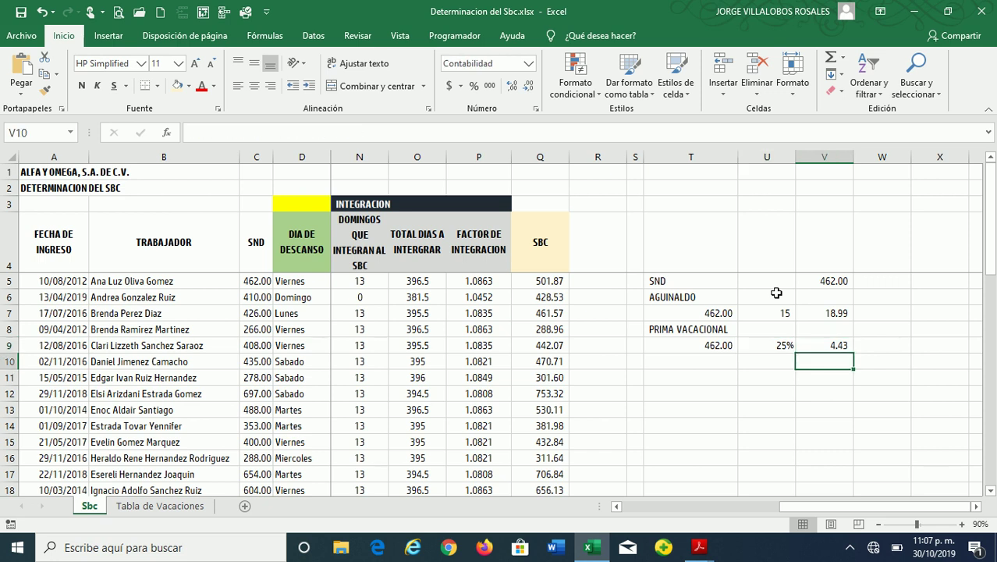
Build a scratch check: 462 × 25% giving 115.50, with 14 days entered below
key(Left)
key(Left)
text(=)
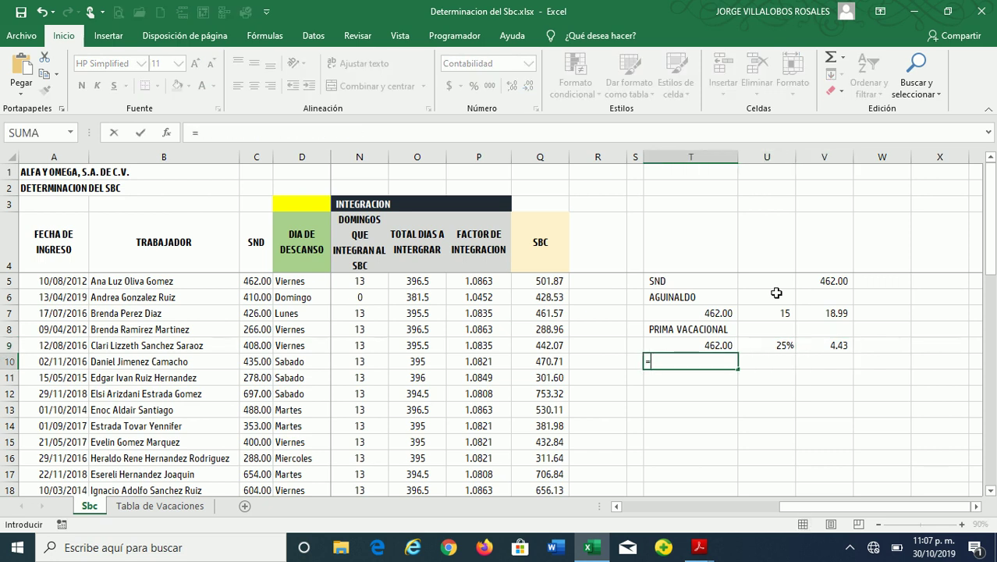
key(Right)
key(Up)
key(Left)
text(*)
key(Right)
key(Up)
key(Return)
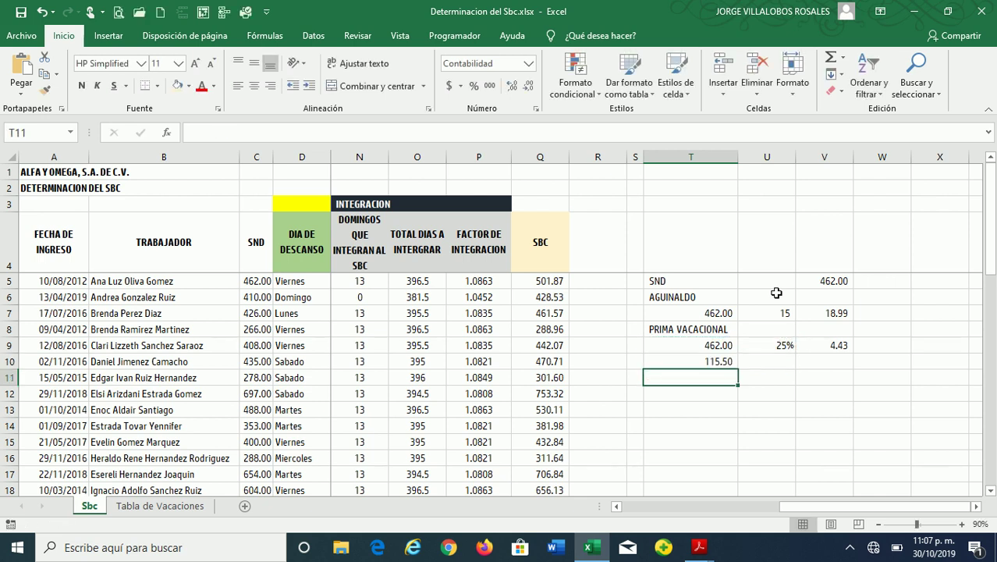
text(14)
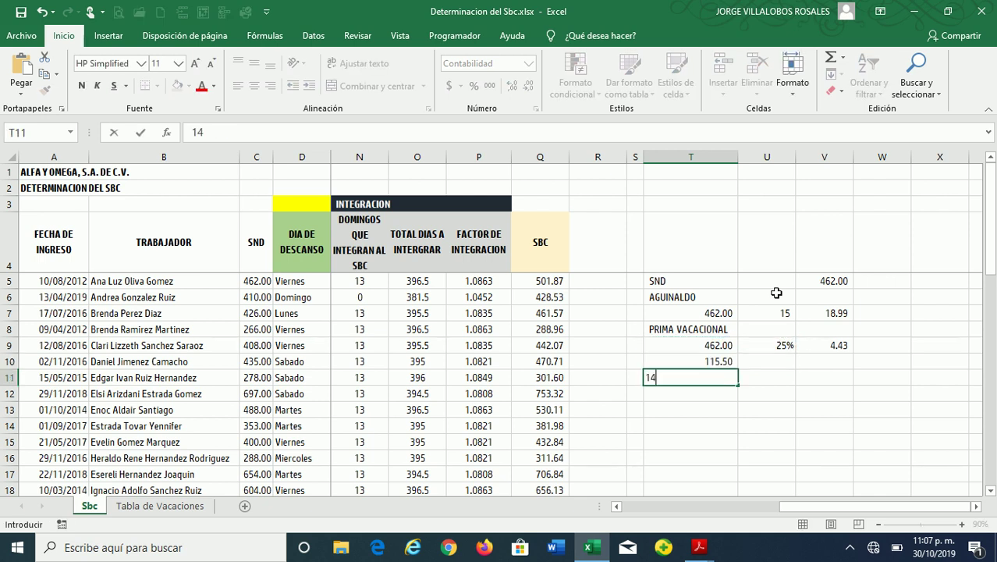
key(Return)
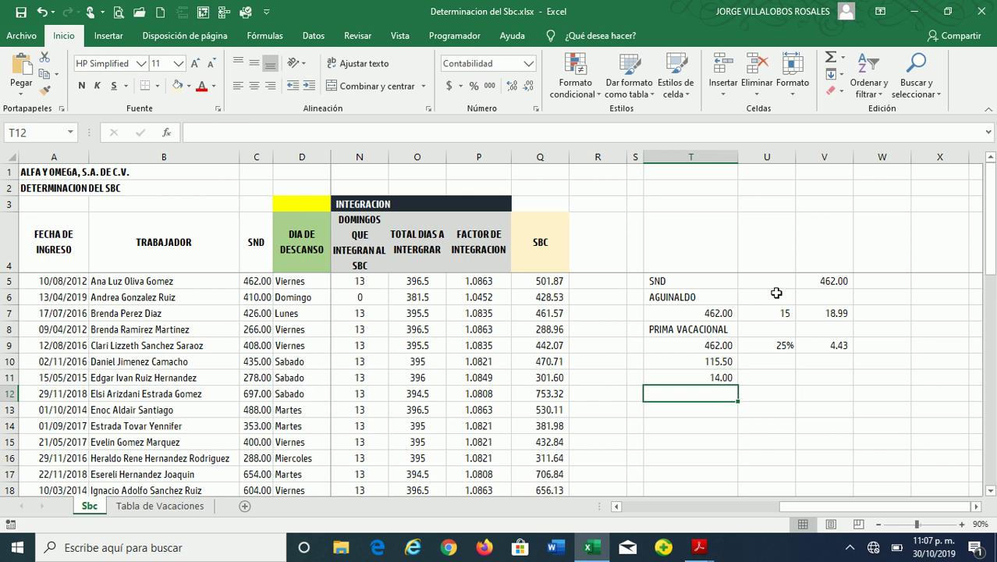
Multiply 115.50 by 14 for 1,617.00, then divide by 365 to get 4.43
text(=)
key(Up)
key(Up)
text(*)
key(Up)
key(Return)
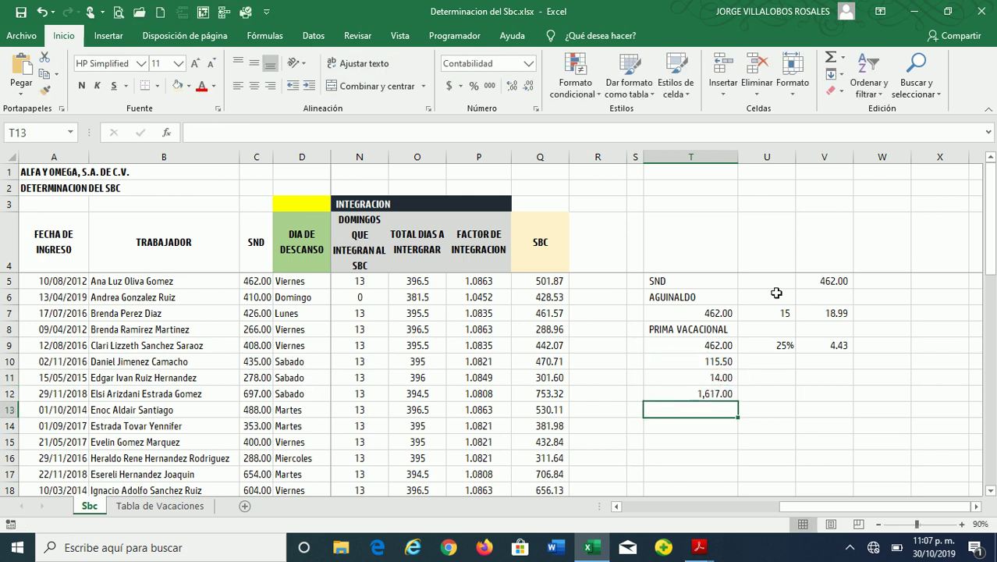
text(365)
key(Return)
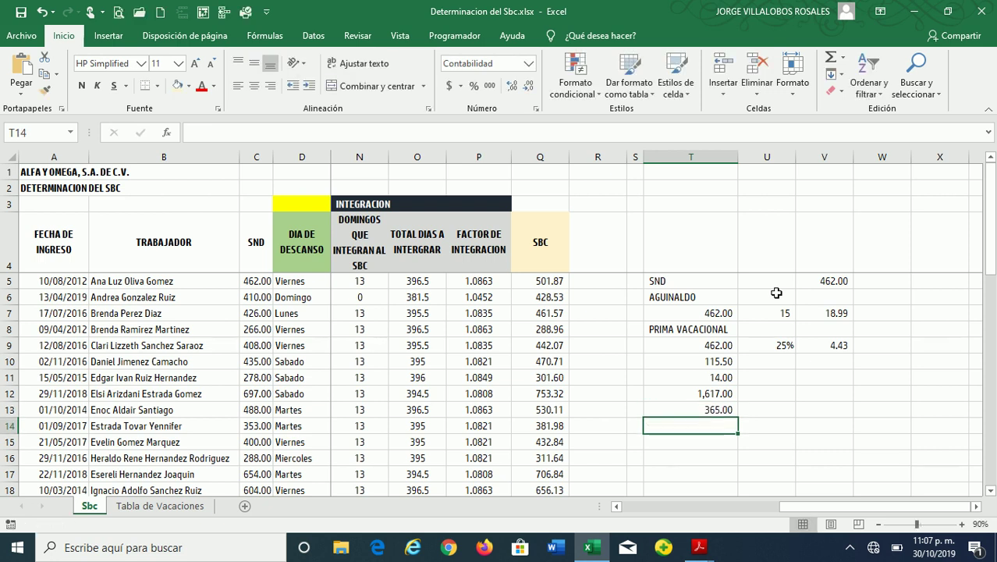
text(=)
key(Up)
key(Up)
text(/)
key(Up)
key(Return)
key(Up)
Compare with the V9 premium, then clear the scratch values in T10:T14
key(Right)
key(Right)
key(Up)
key(Up)
key(Up)
key(Up)
key(Up)
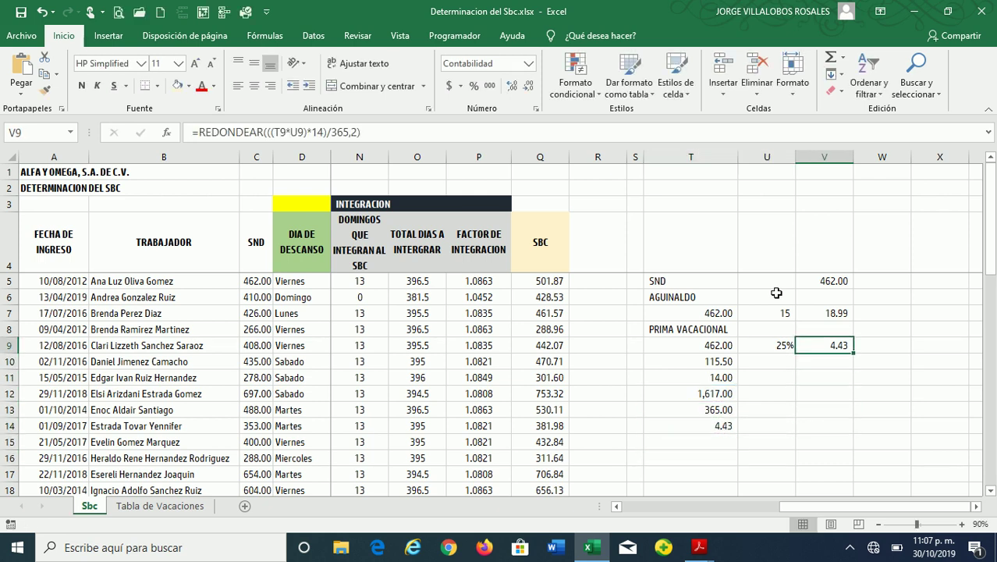
key(Left)
key(Left)
key(Down)
key(shift+Down)
key(shift+Down)
key(shift+Down)
key(shift+Down)
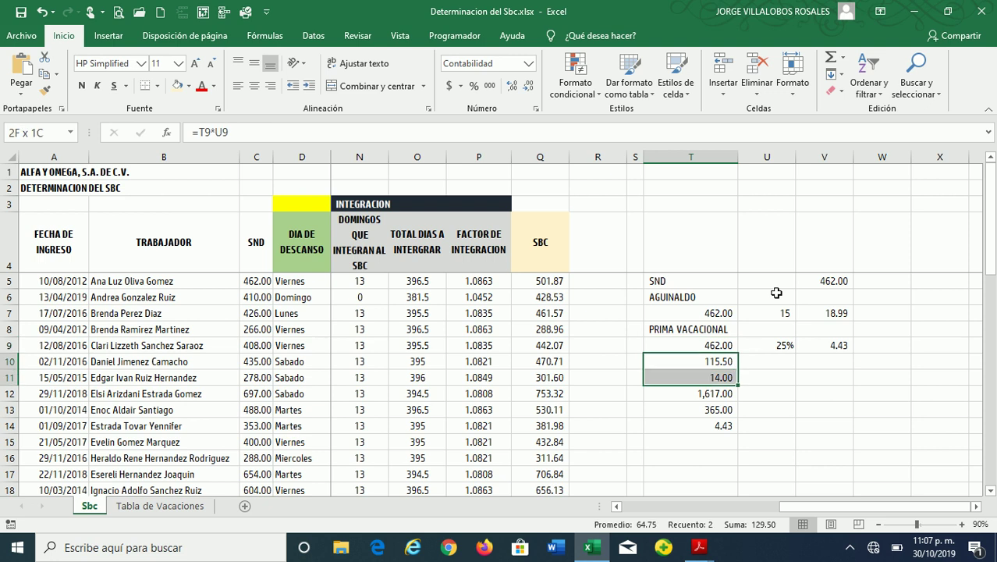
key(Delete)
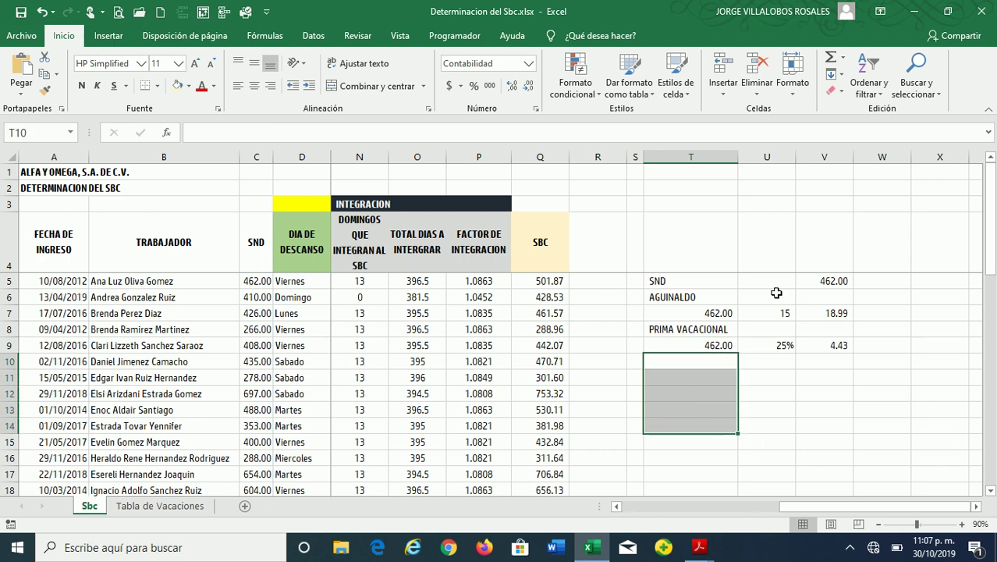
Label T10 'PRIMA DOMINICAL' below the vacation premium row
key(Right)
key(Right)
key(Right)
key(Up)
key(Left)
key(Left)
key(Left)
key(Right)
key(Right)
key(Left)
key(Left)
key(Down)
text(PRIMA)
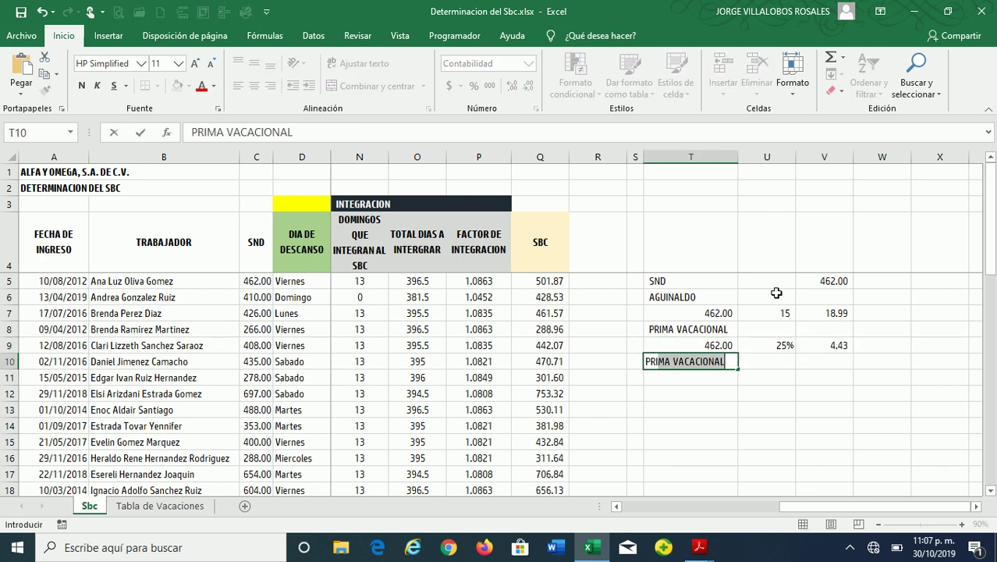
text(MINICA)
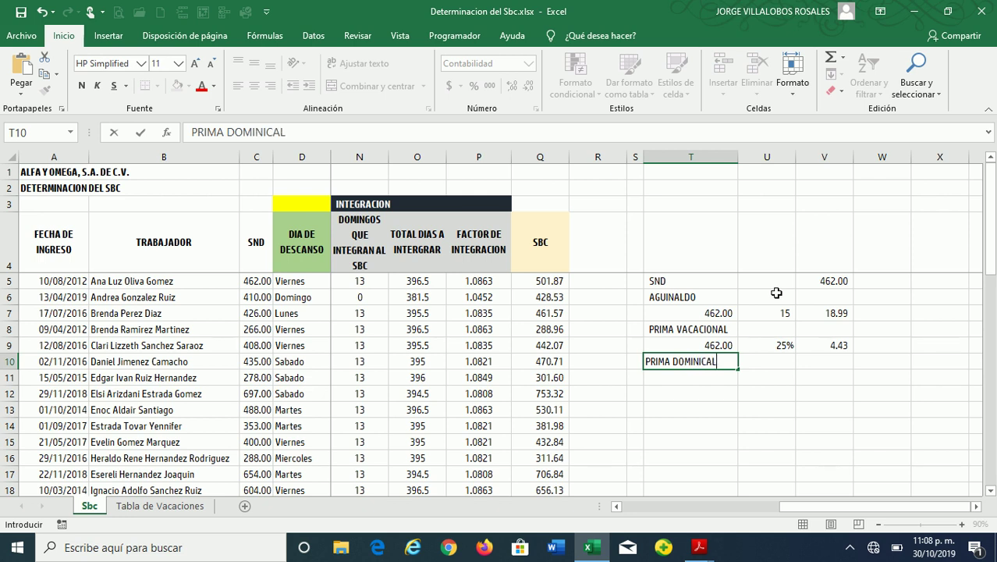
text(L)
key(ctrl+Return)
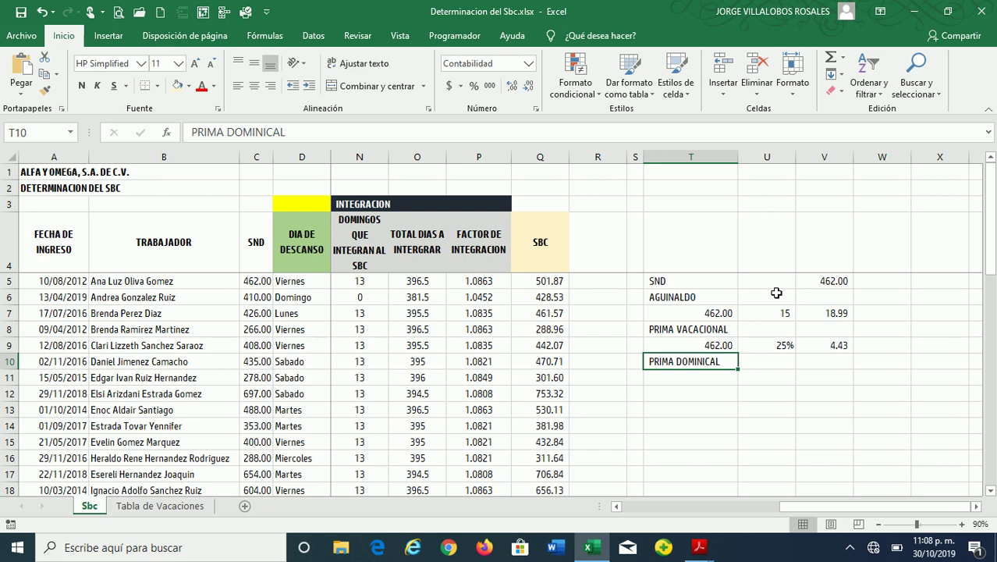
Enter 462 in T11 and 25% in U11, formatted as a percentage
key(Return)
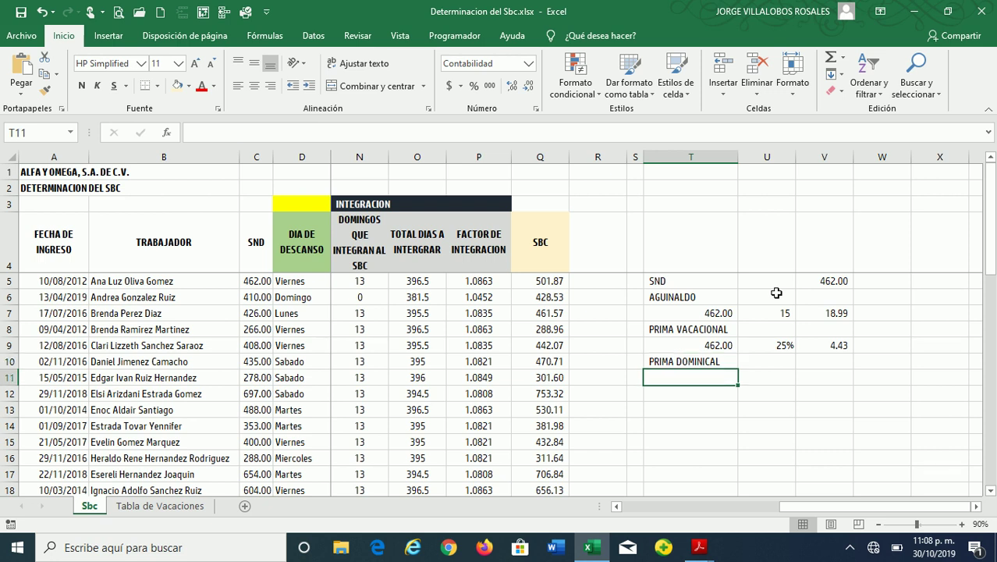
text(462)
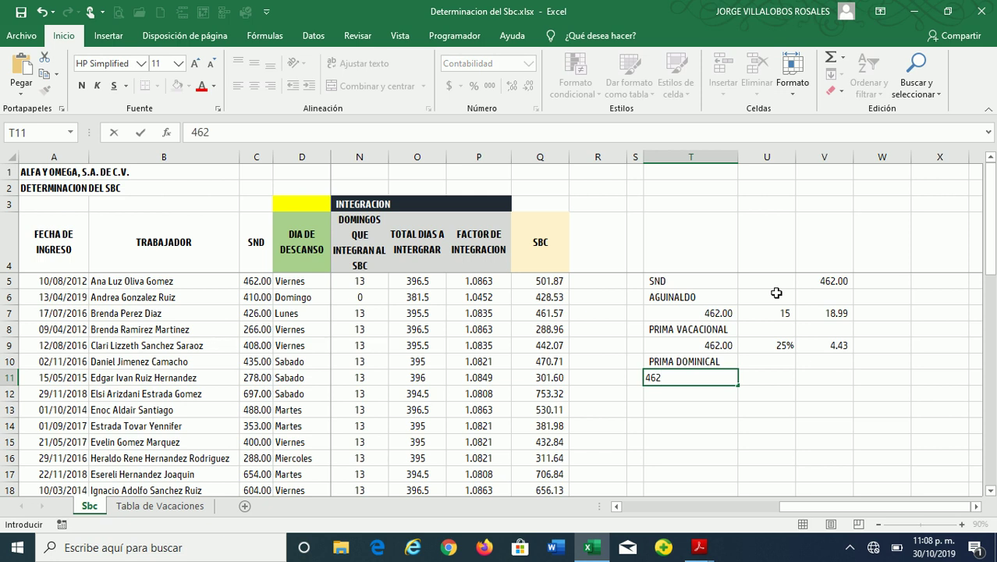
key(Tab)
text(25)
key(Return)
key(Up)
key(Delete)
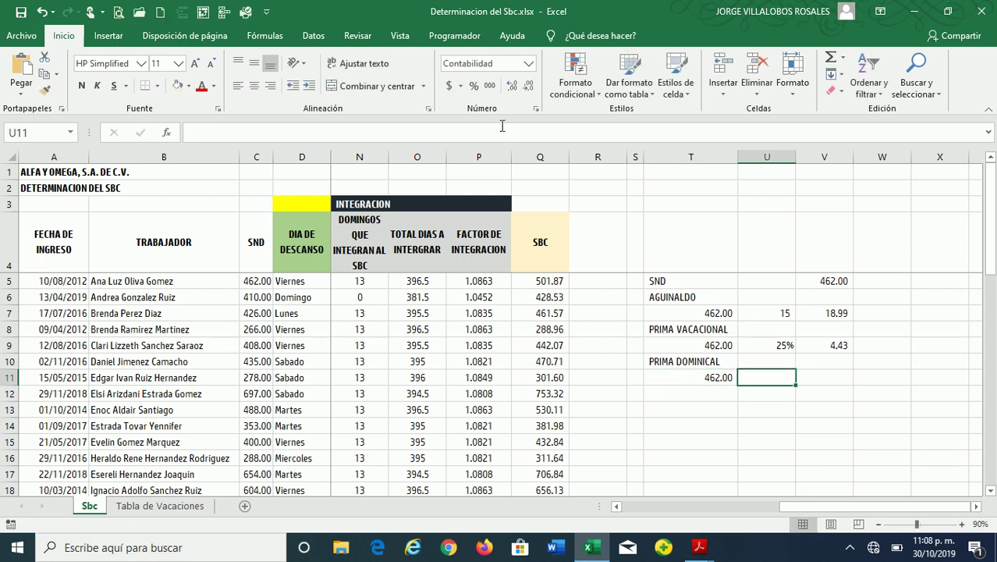
click(475, 87)
text(25)
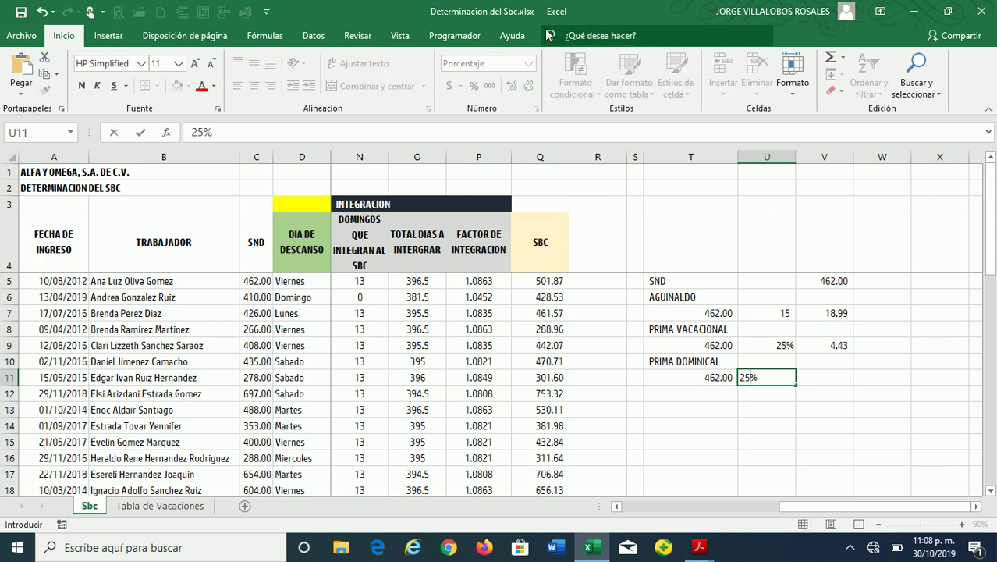
key(Return)
key(Return)
key(Up)
key(Up)
key(Right)
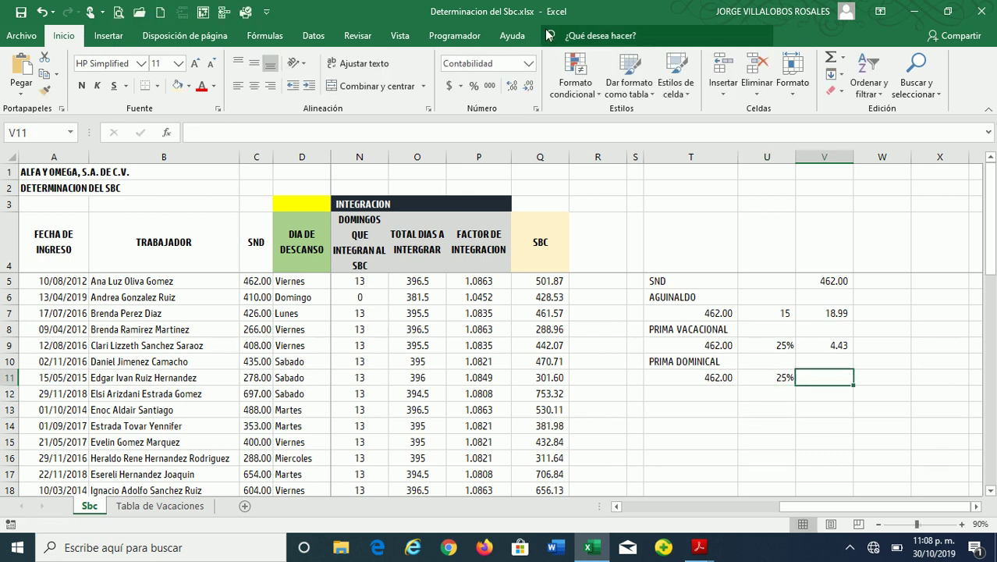
Enter =REDONDEAR(((T11*U11)*52)/365,2) in V11, producing the 16.45 Sunday premium
text(=RE)
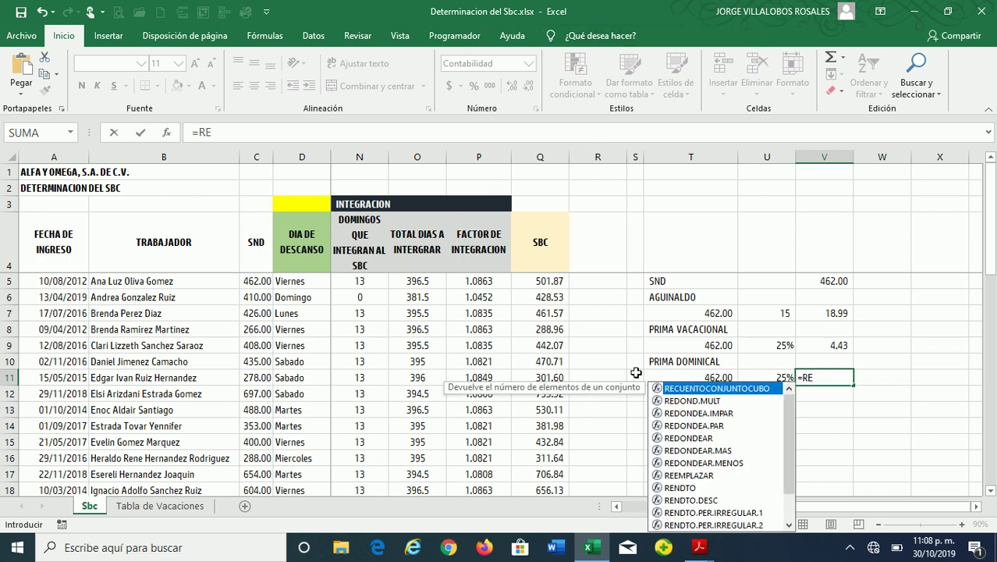
double_click(680, 438)
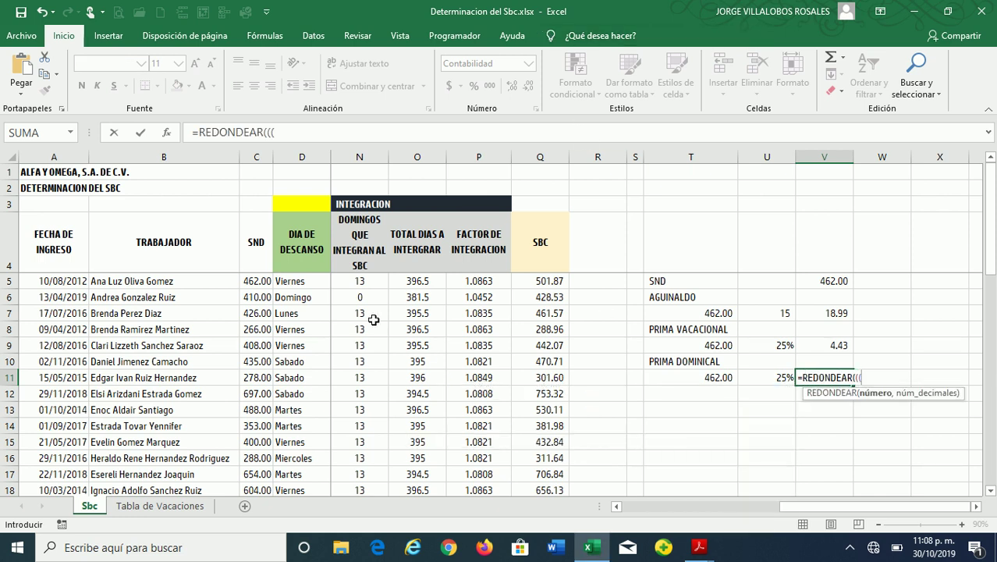
click(685, 377)
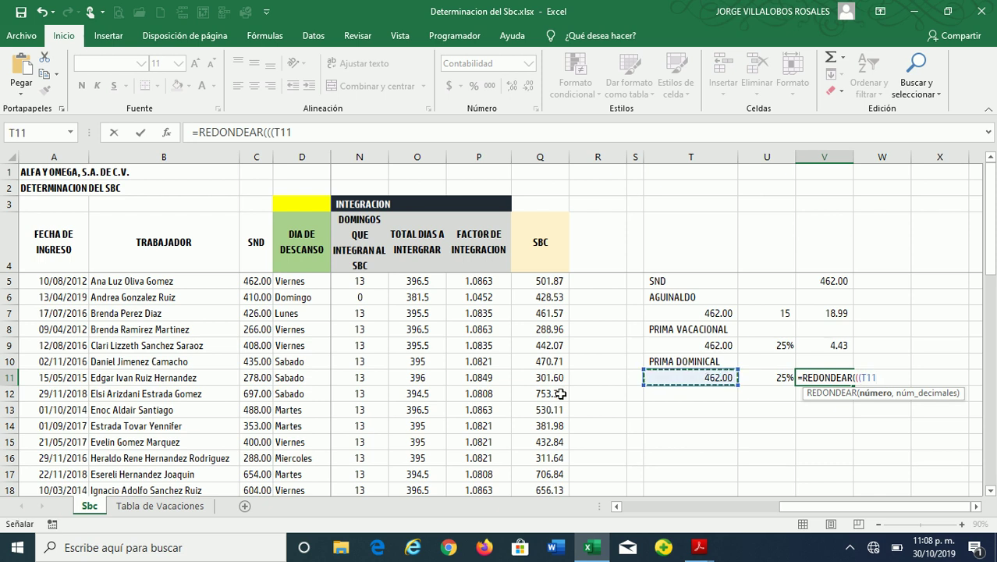
text(*)
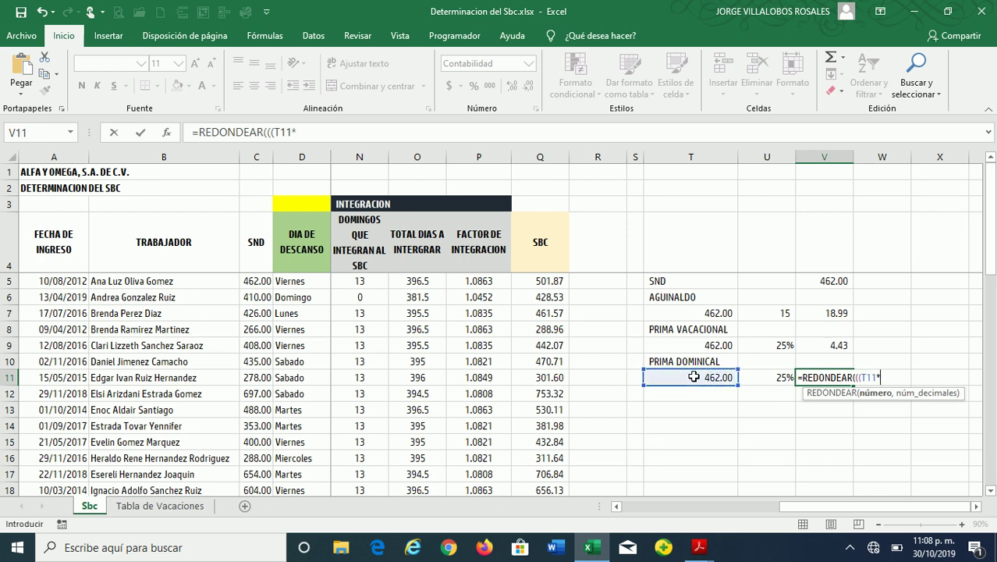
click(758, 379)
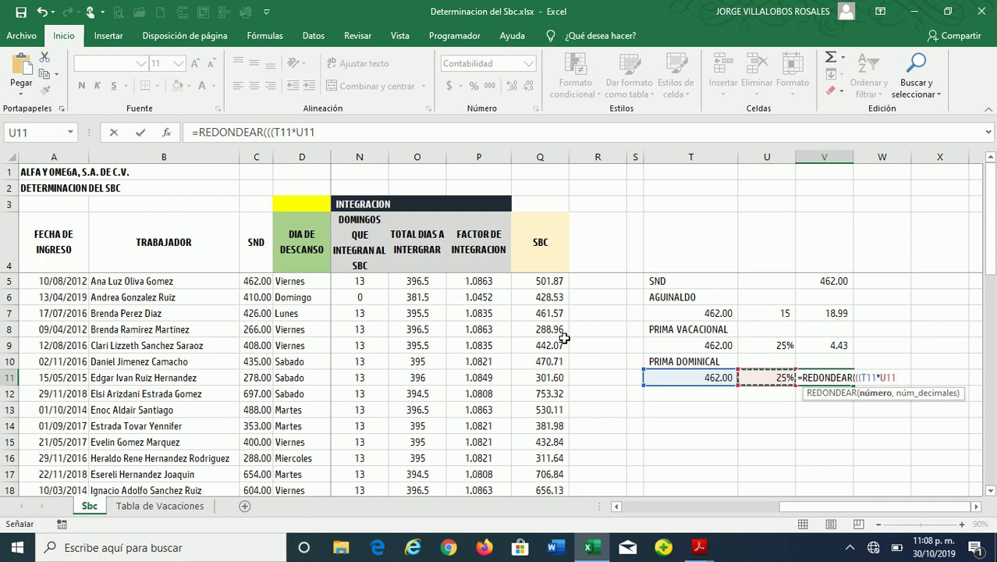
text()*52)
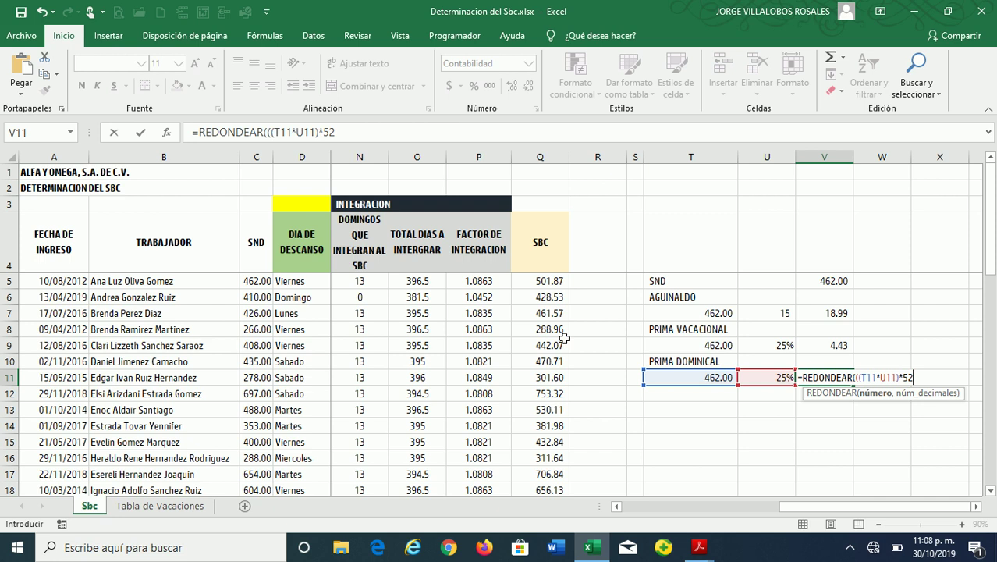
text(365,2)
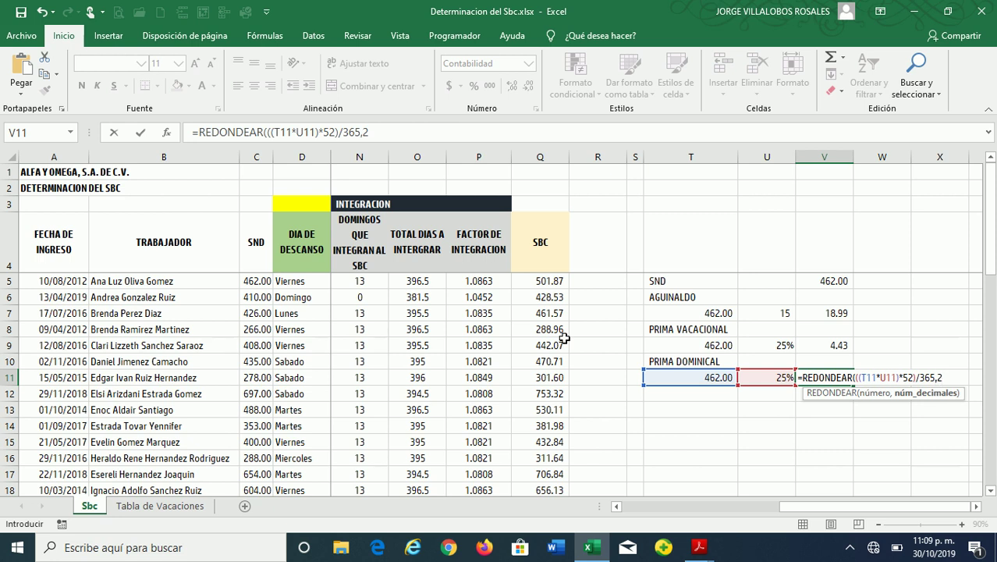
key(Return)
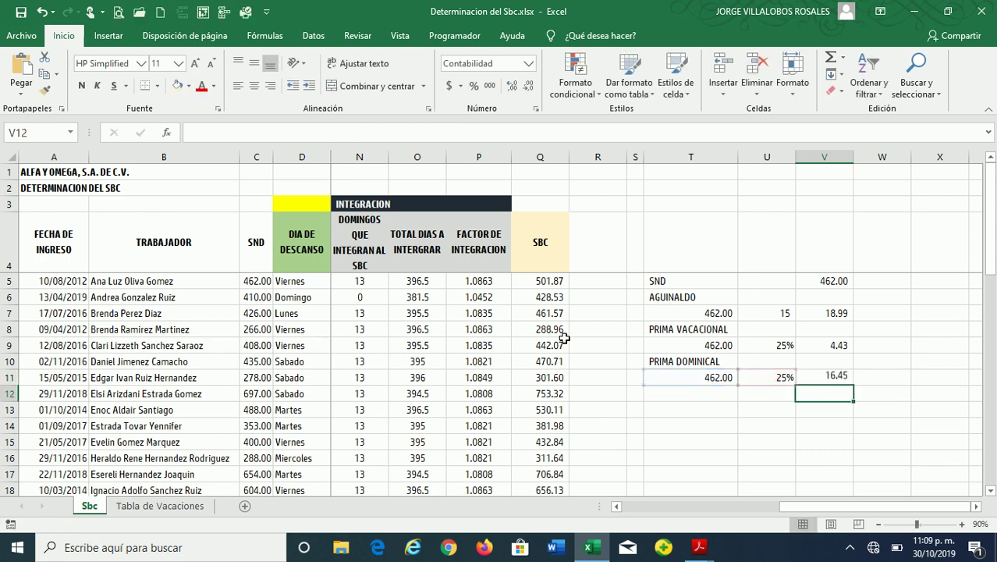
key(Down)
key(Up)
key(Up)
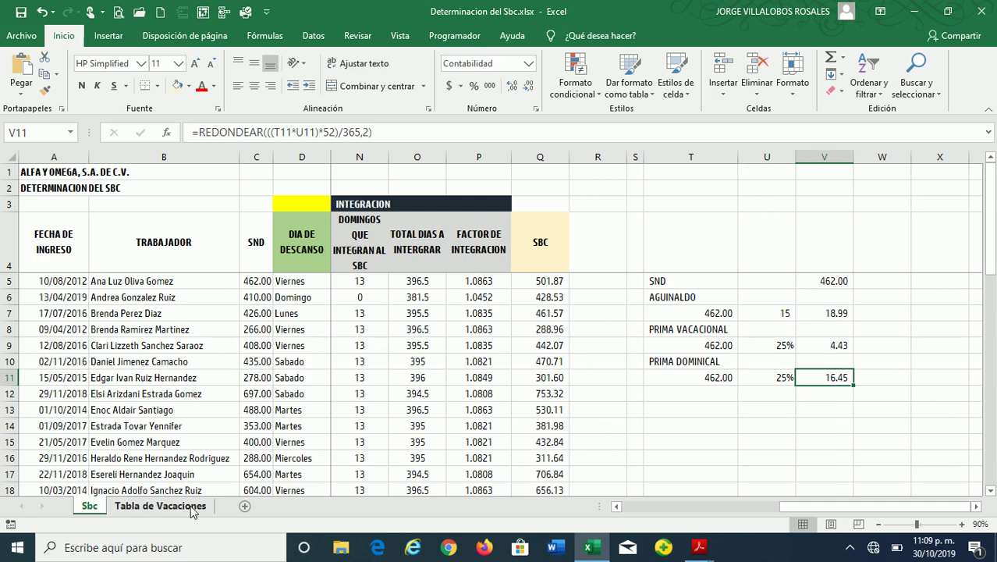
click(17, 546)
In Calculator, verify 462 × 0.25 × 52 ÷ 365 gives 16.4547, matching V11
click(82, 515)
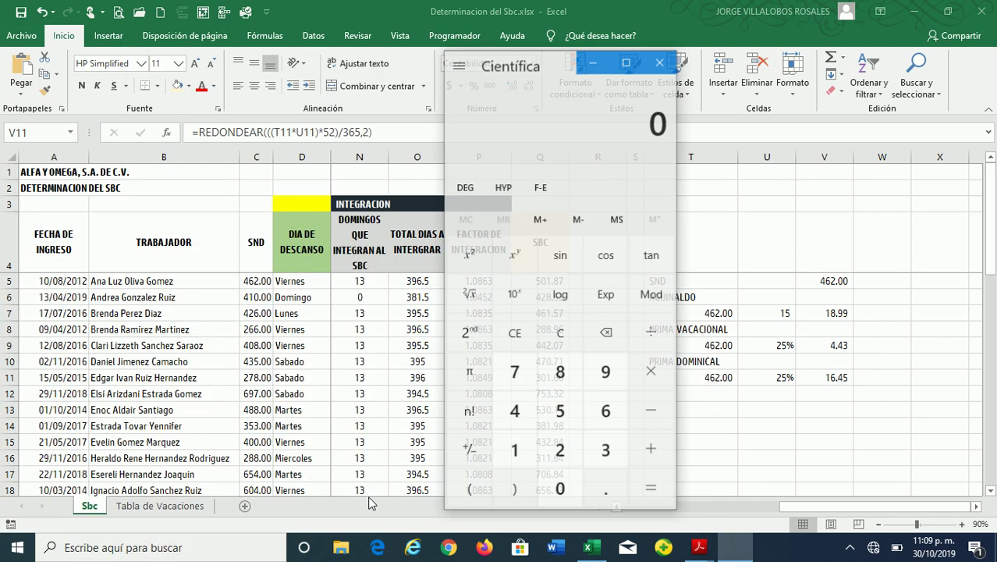
drag(554, 63, 389, 50)
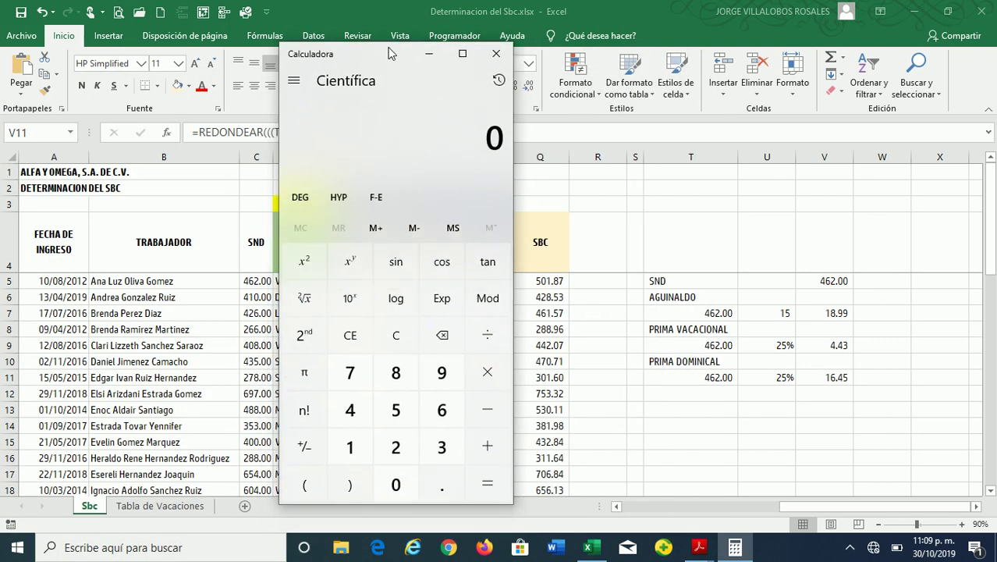
text(4)
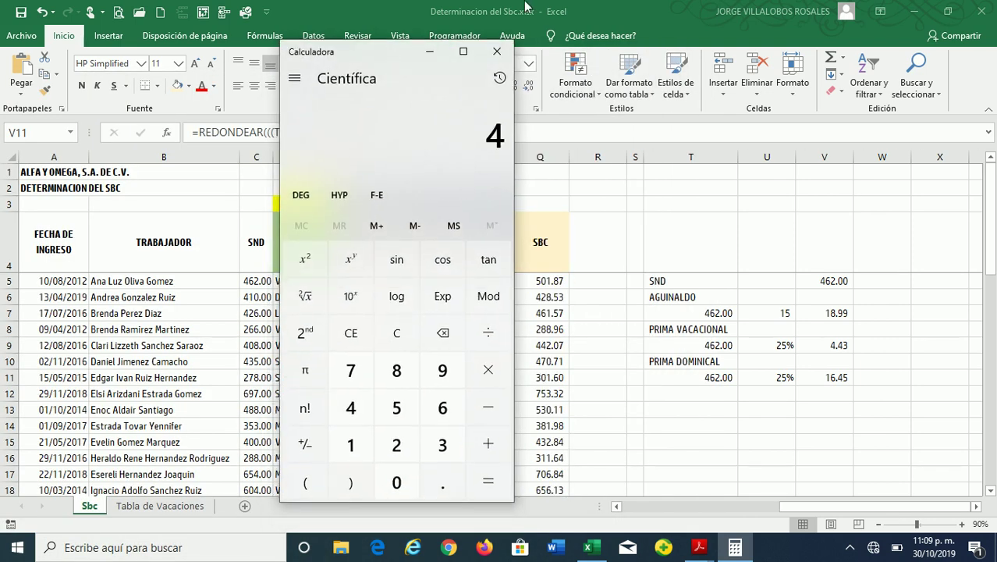
text(620.25)
key(Return)
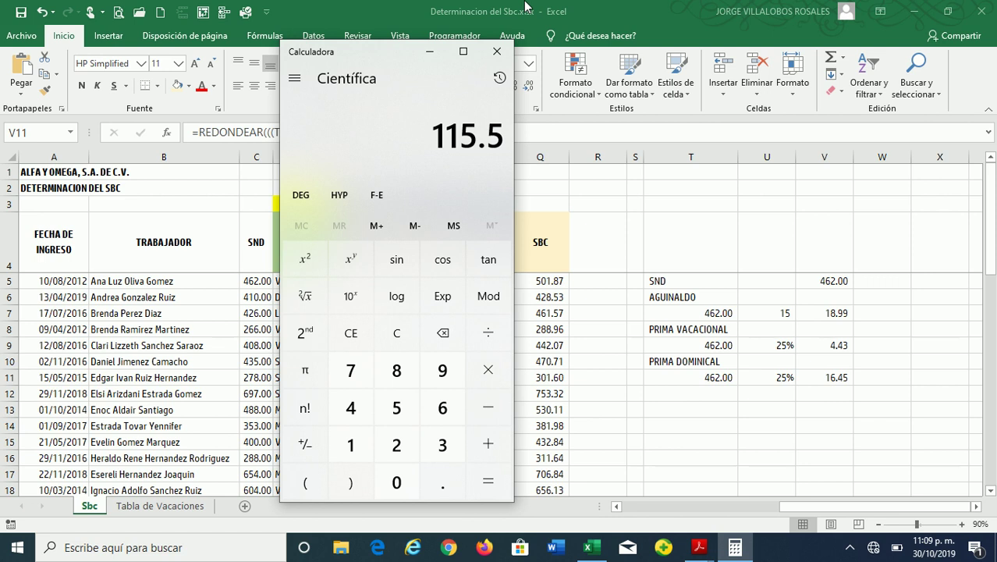
text(*52)
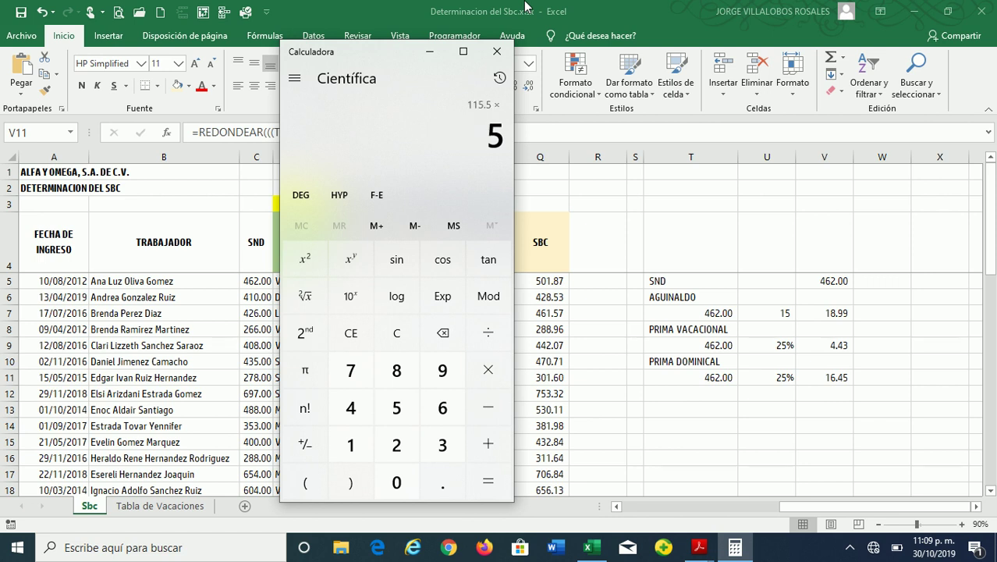
key(Return)
text(/365)
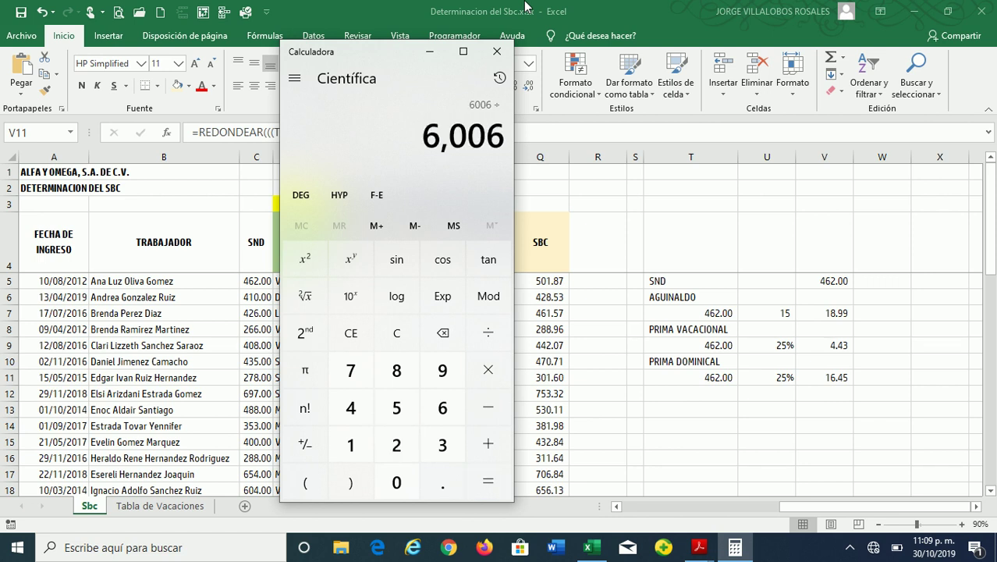
key(Return)
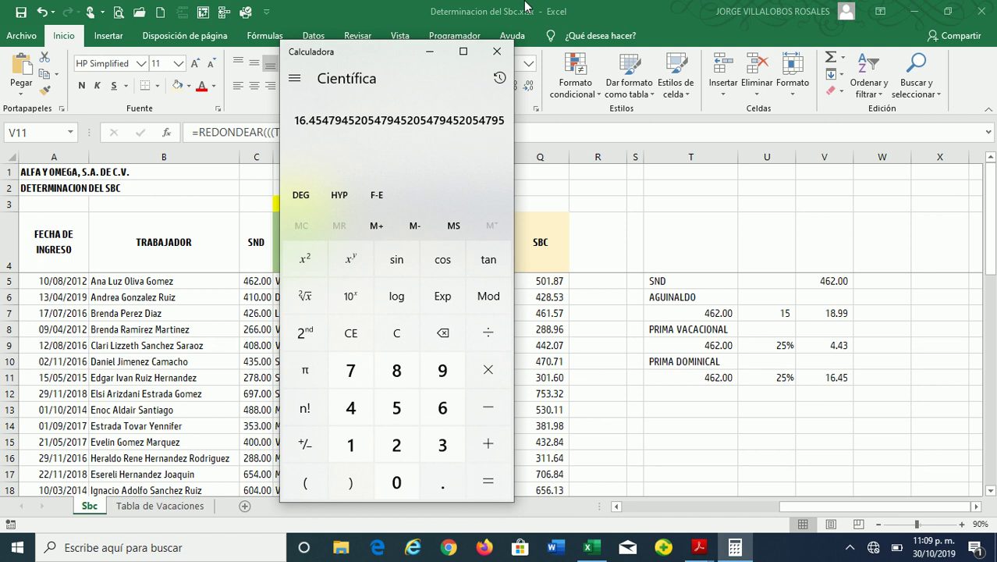
key(Escape)
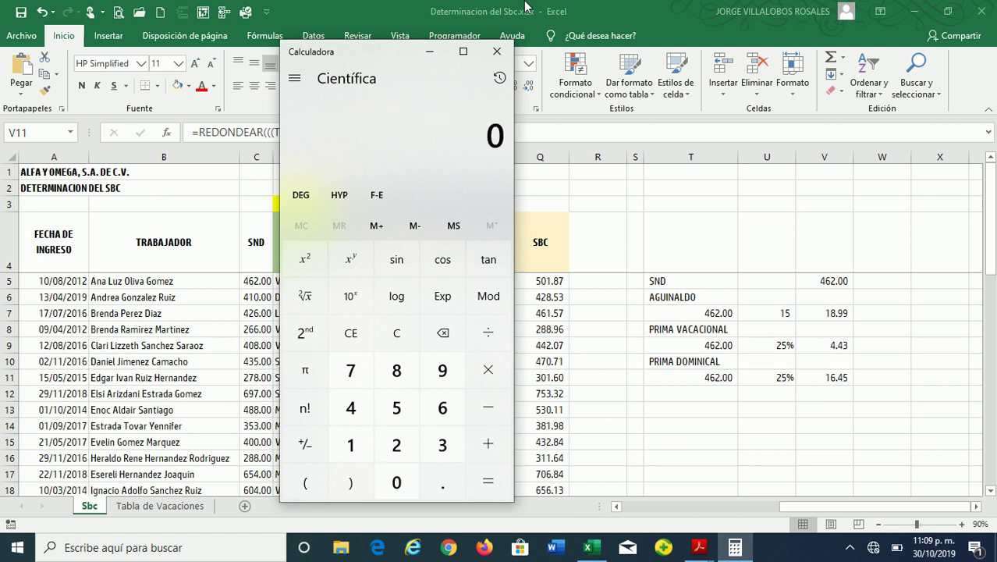
Verify 1,617 ÷ 365 gives about 4.43, then return to the sheet at V12
text(462)
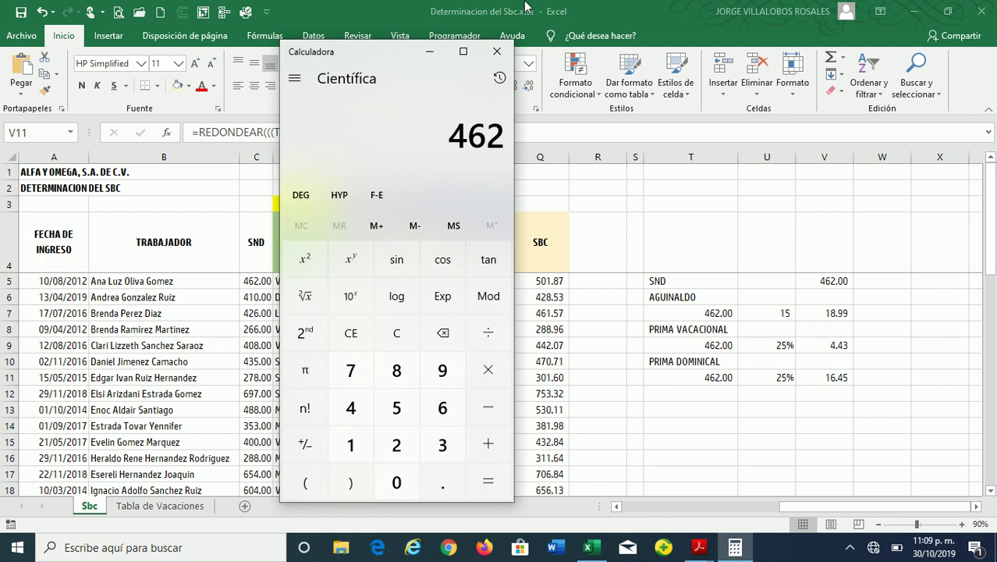
text(.25)
key(Return)
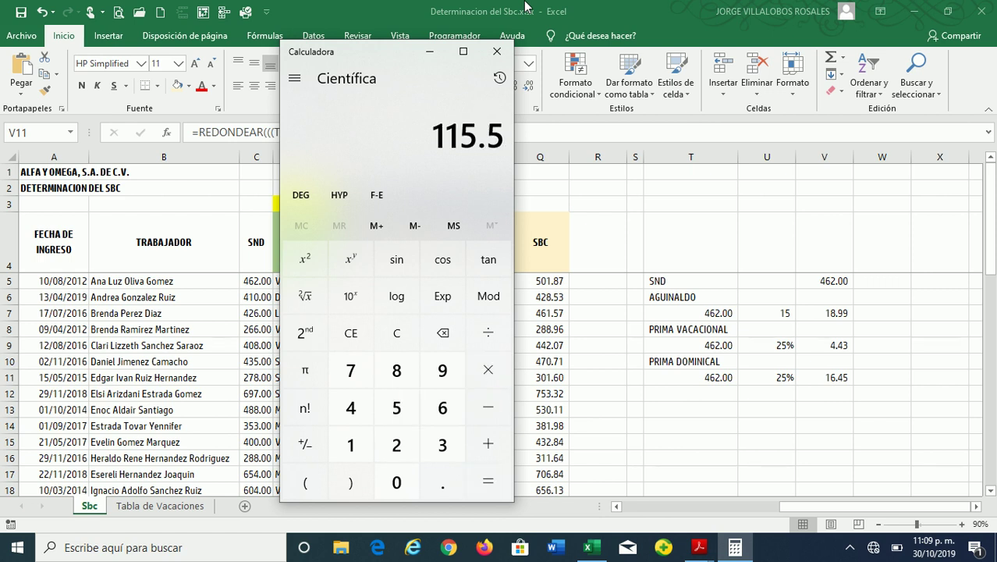
text(+1617)
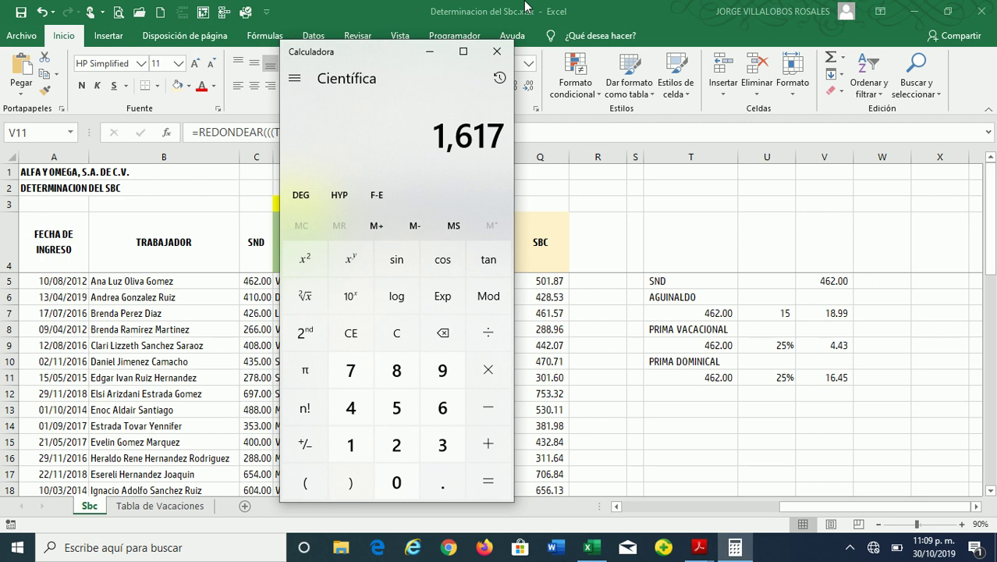
text(/365)
key(Return)
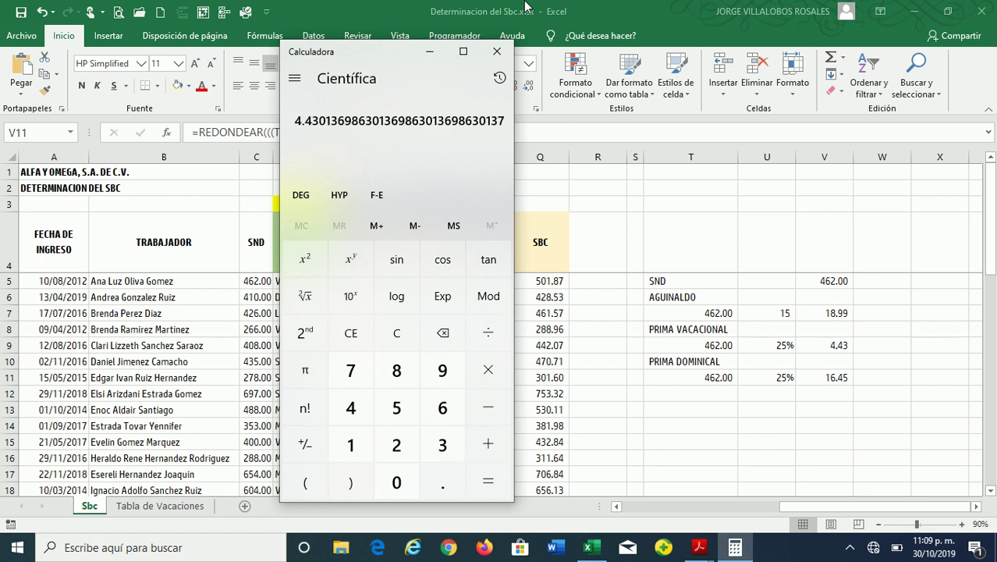
key(Escape)
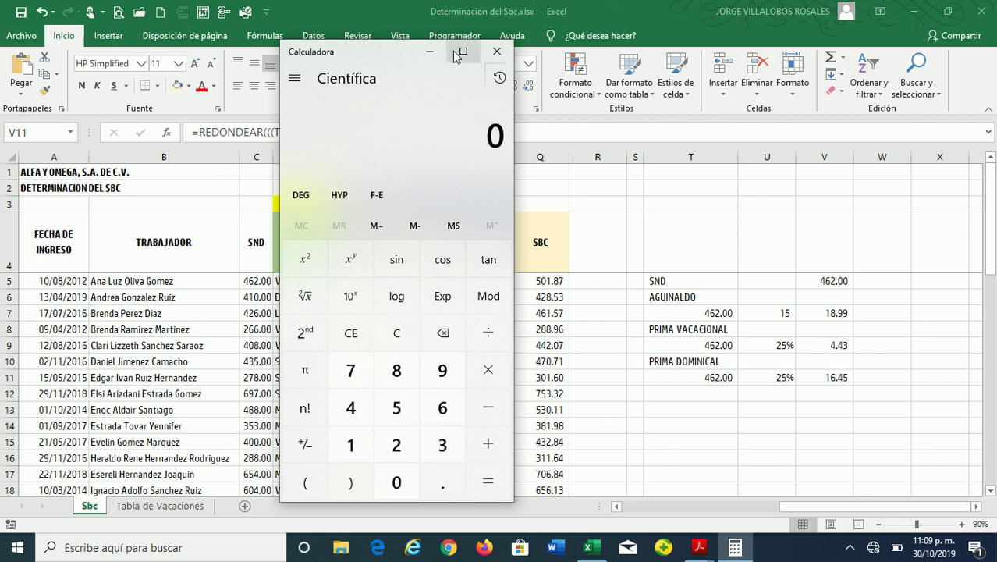
click(430, 51)
click(825, 391)
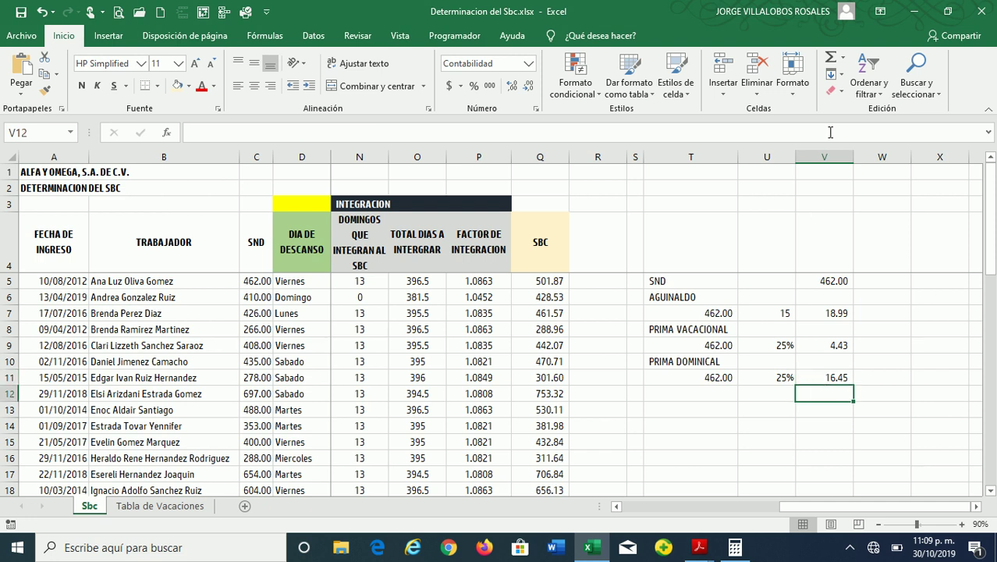
AutoSum V5:V11 into V12, giving the 501.87 breakdown total
click(832, 61)
drag(829, 282, 833, 377)
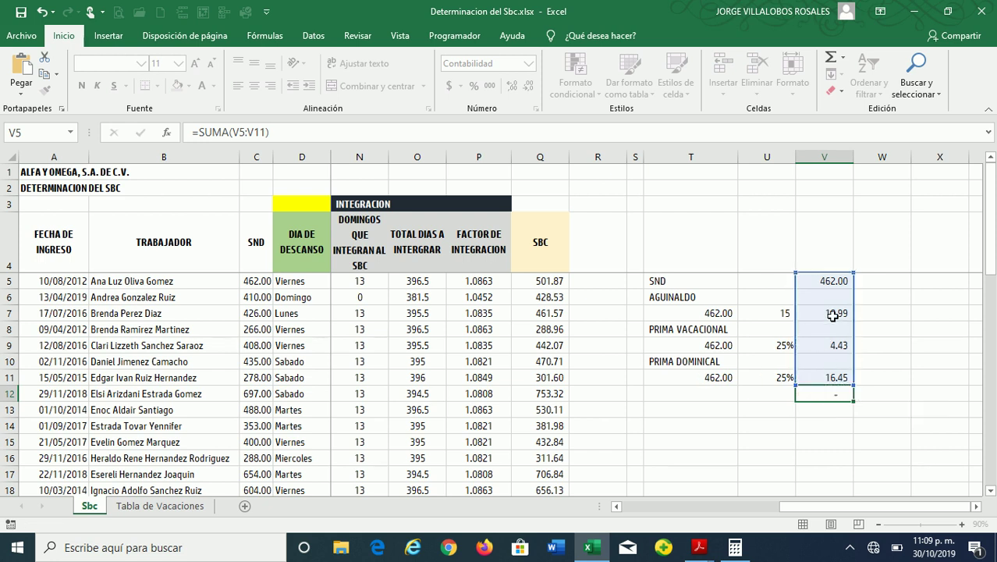
key(Return)
key(Return)
key(Up)
key(Up)
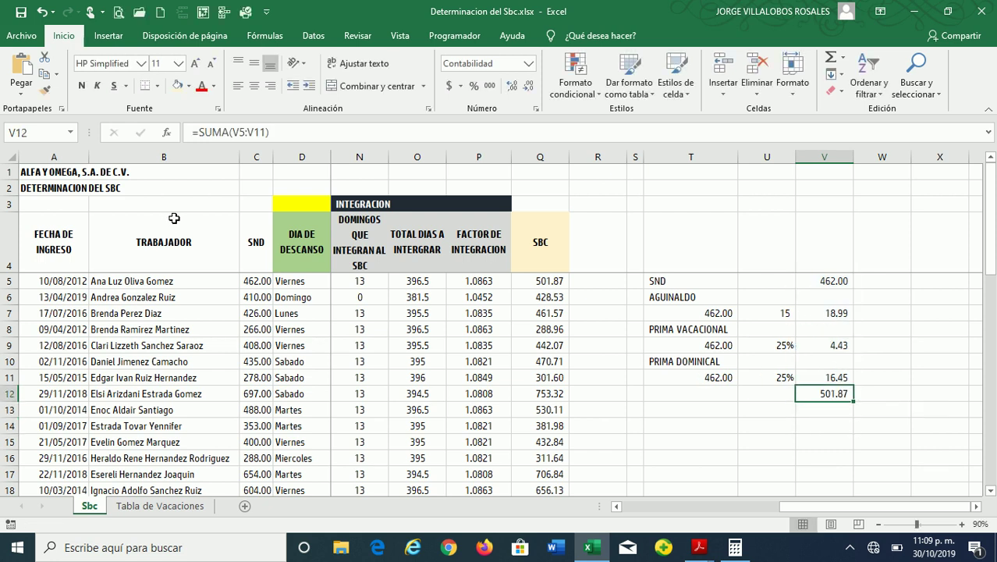
Fill the V12 total and the matching SBC in Q5 with yellow
click(188, 86)
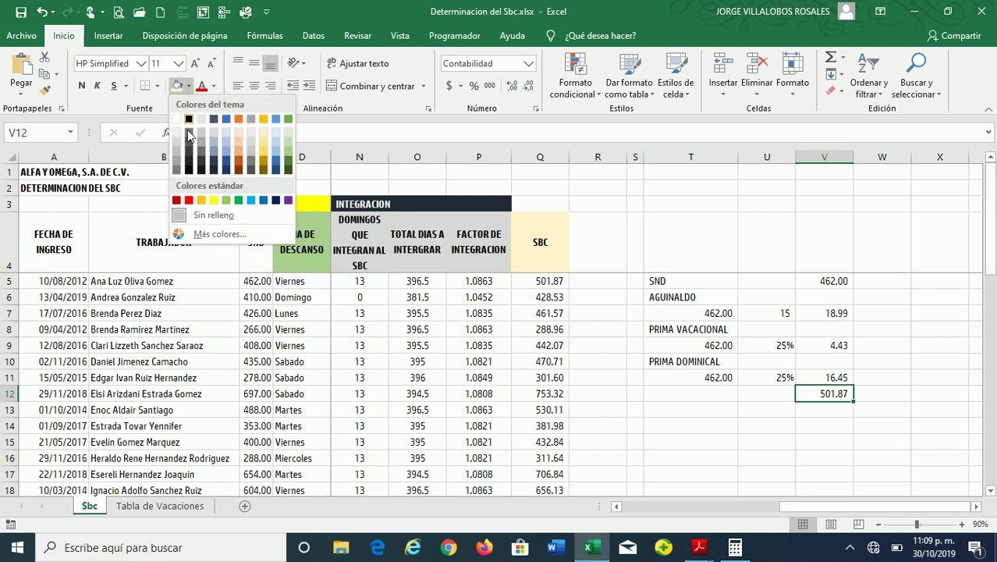
click(210, 199)
ctrl+click(547, 283)
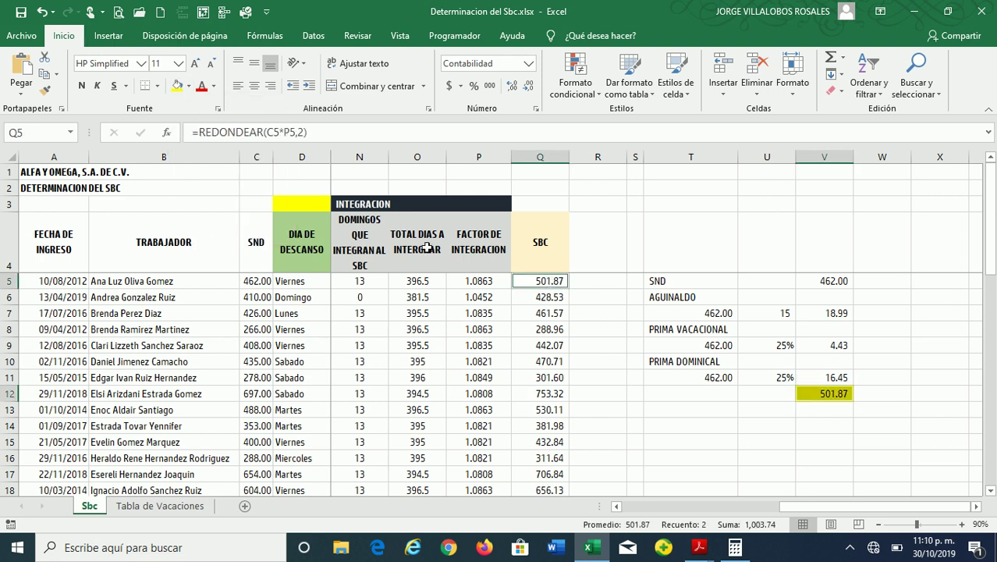
click(178, 86)
click(558, 328)
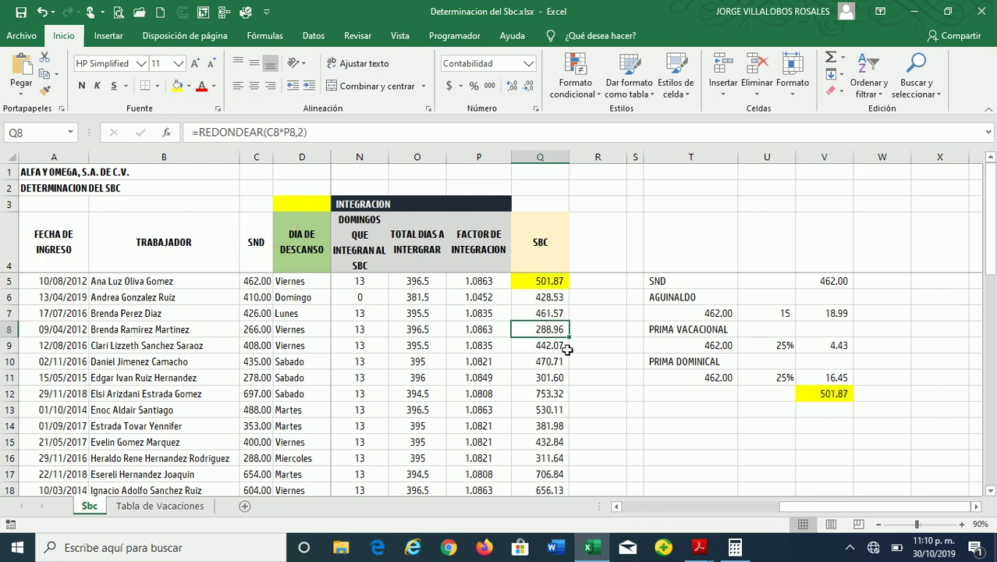
click(799, 412)
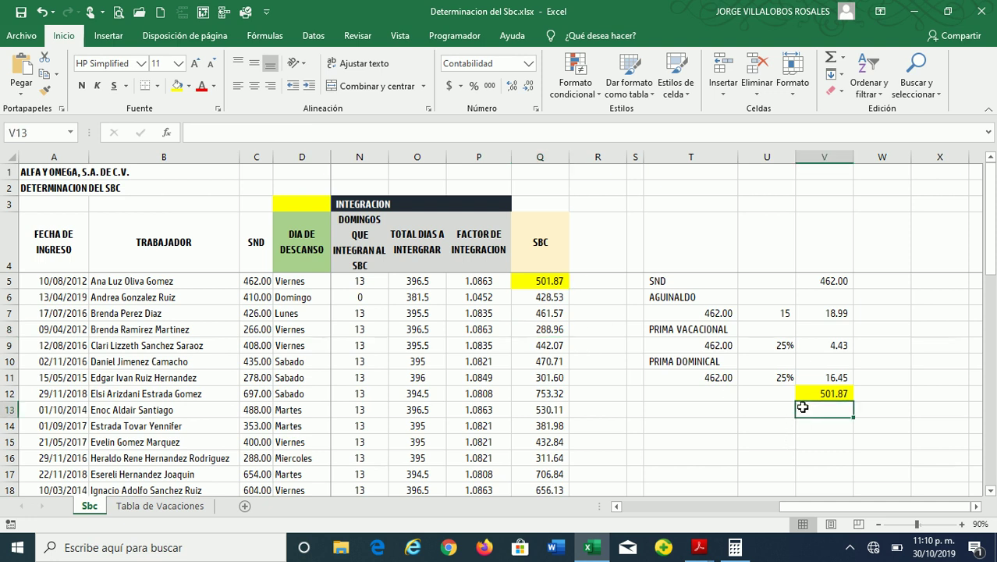
Enter =TRUNCAR(V12/V5,4) in V13 and show four decimal places
text(=RE)
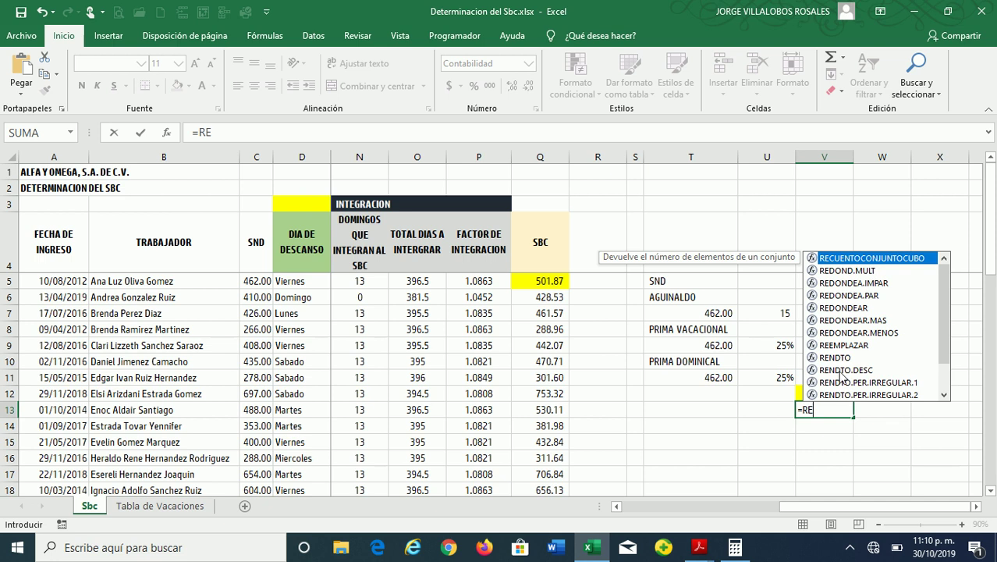
key(BackSpace)
key(BackSpace)
text(TRUNCAR()
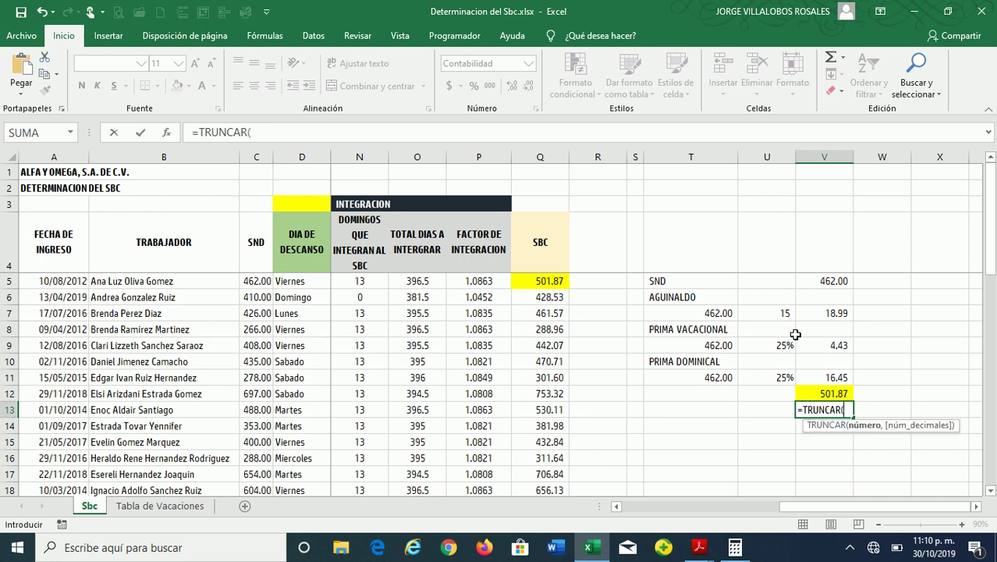
click(825, 394)
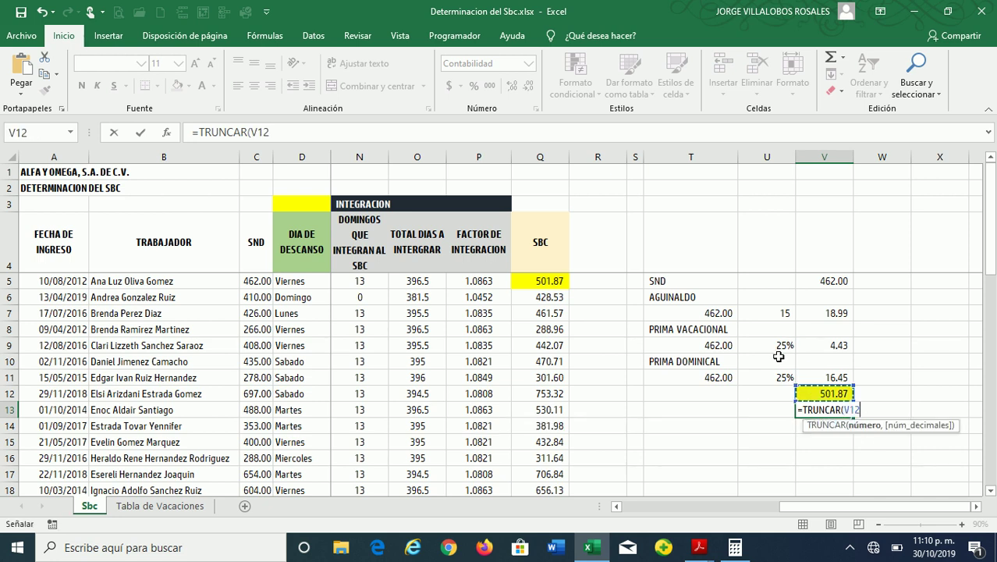
text(/)
click(826, 284)
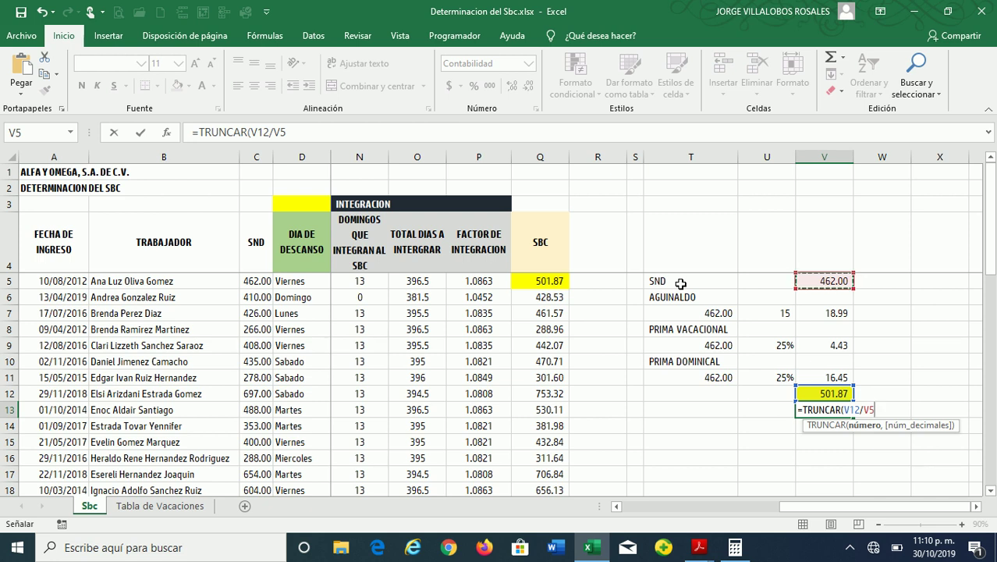
text(,)
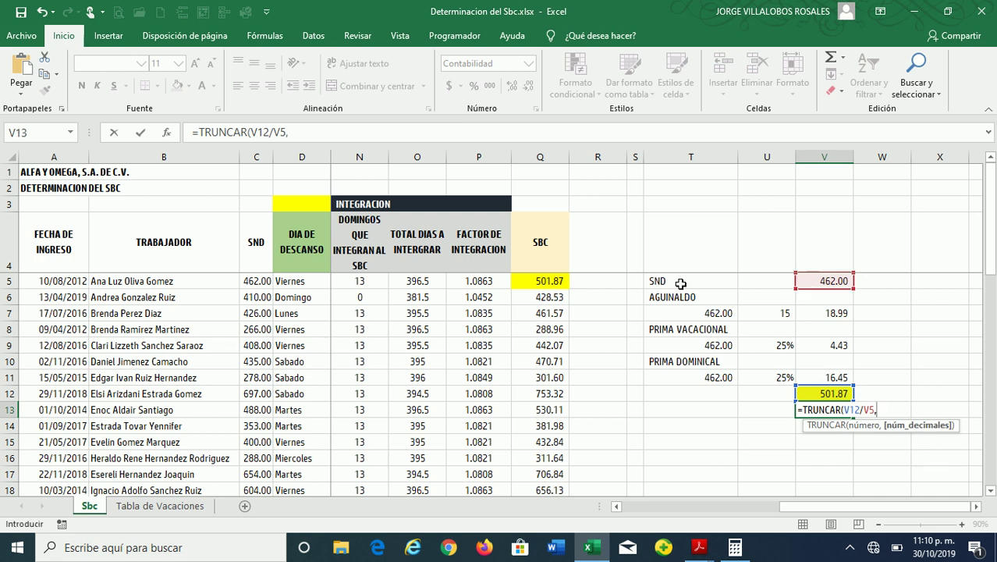
text(4))
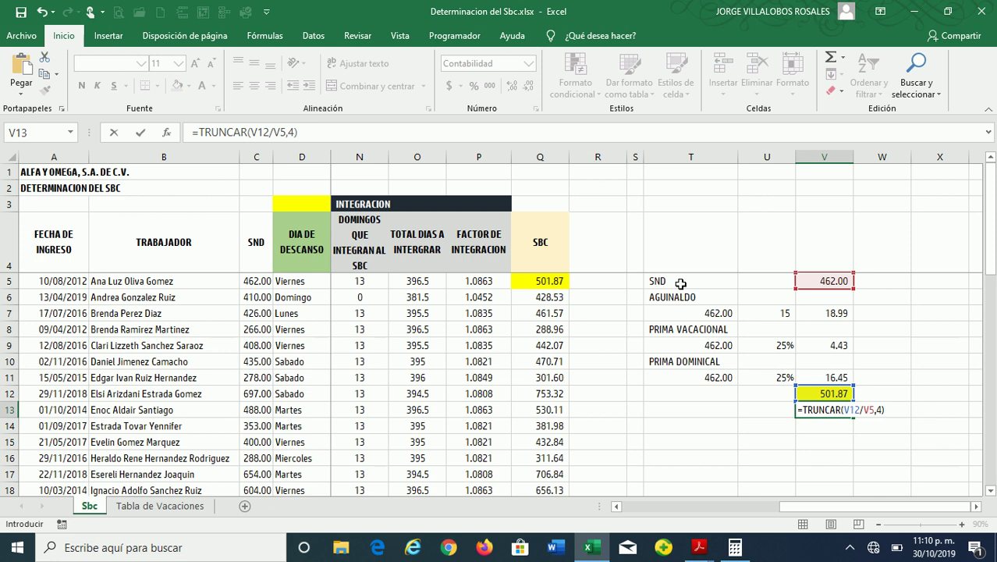
key(Return)
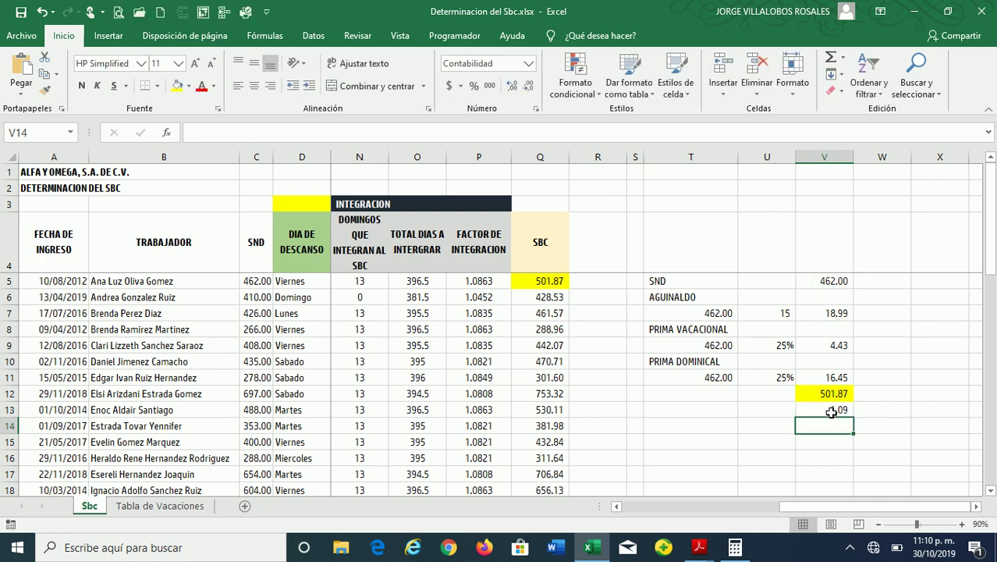
click(830, 411)
click(511, 86)
click(512, 86)
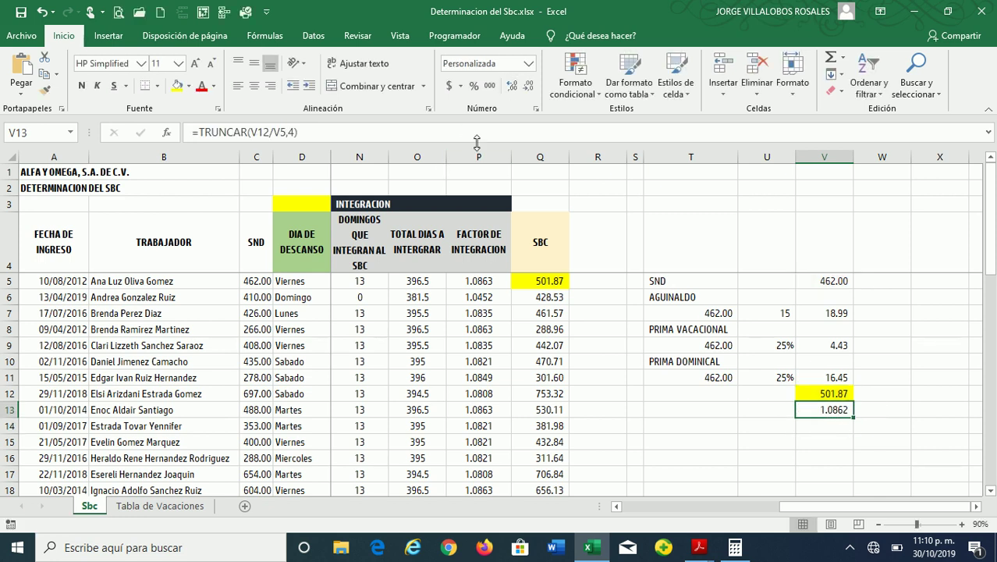
Check the V5:V11 sum and fill P5's 1.0863 factor with yellow
drag(835, 283, 833, 375)
click(836, 408)
click(474, 281)
click(177, 86)
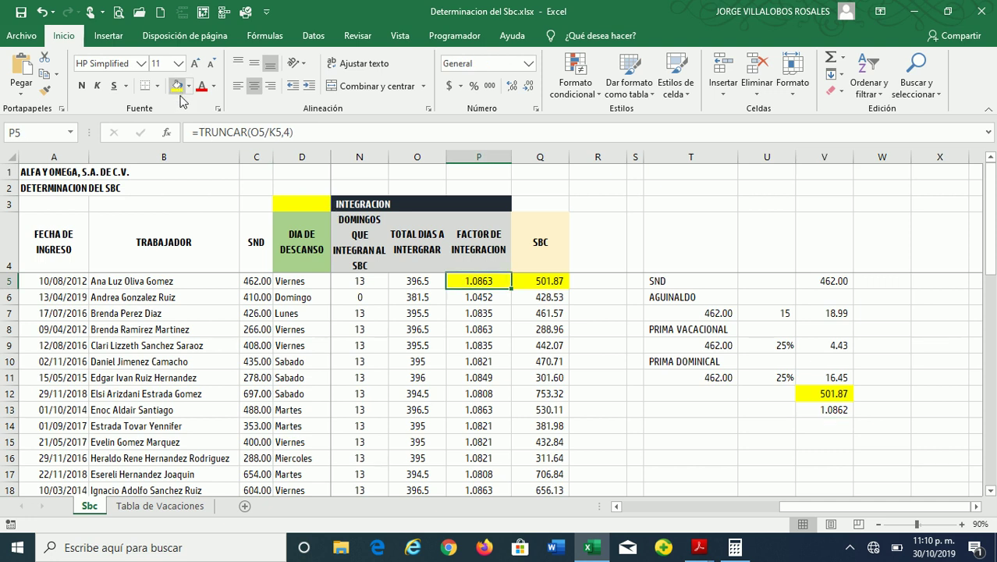
Change the V13 formula to =TRUNCAR(V12/V5,5)
click(828, 409)
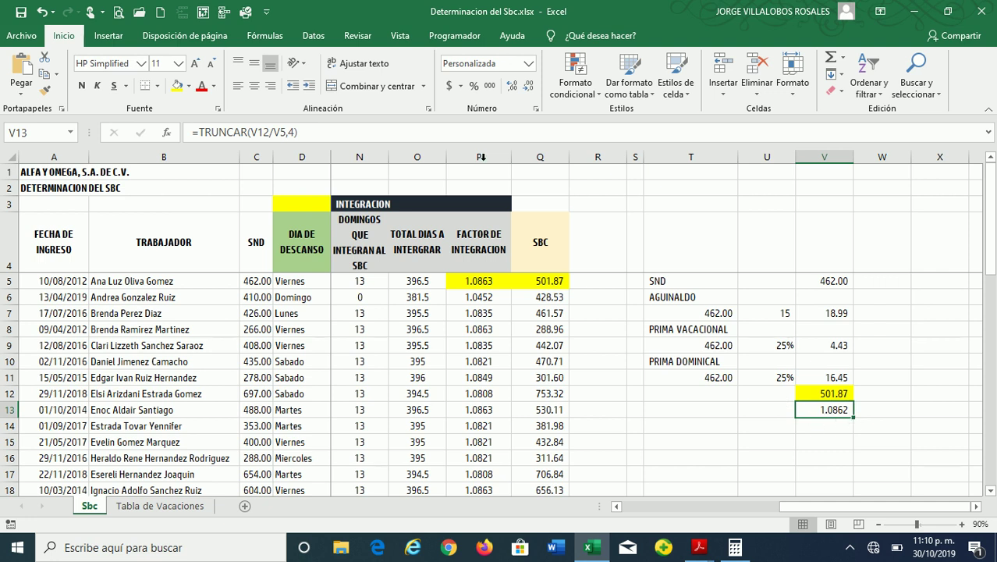
click(295, 133)
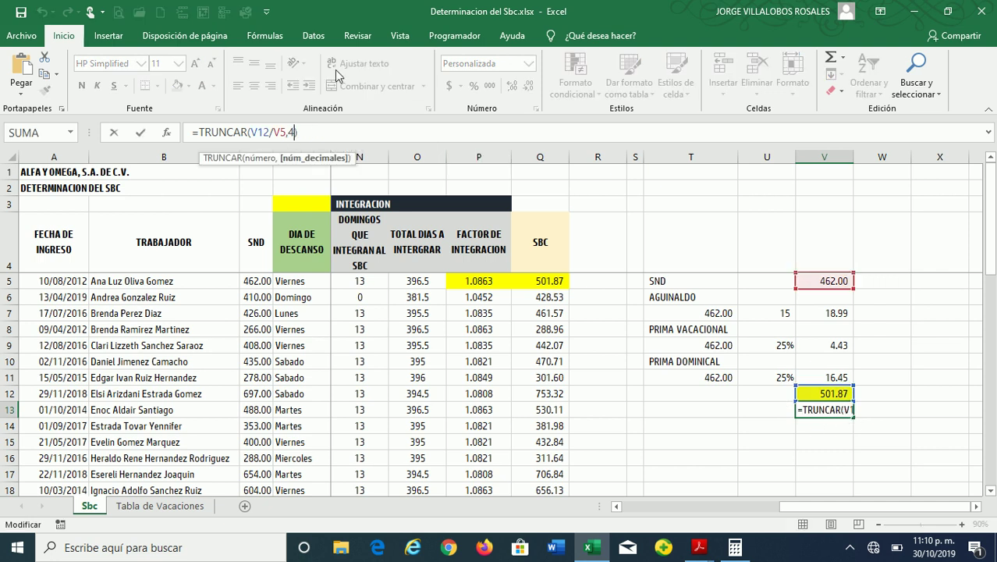
key(BackSpace)
text(5)
key(Return)
key(Up)
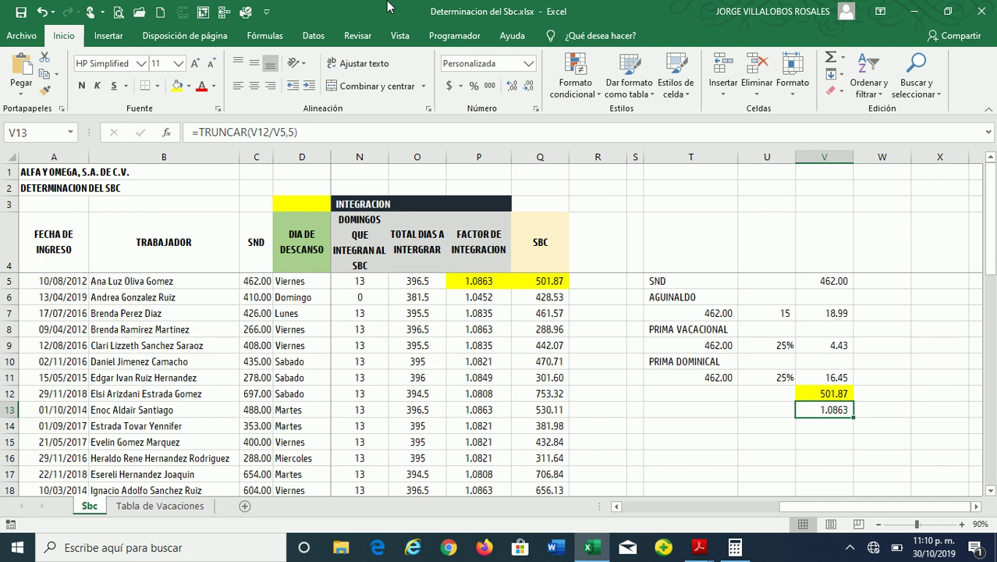
drag(681, 279, 844, 393)
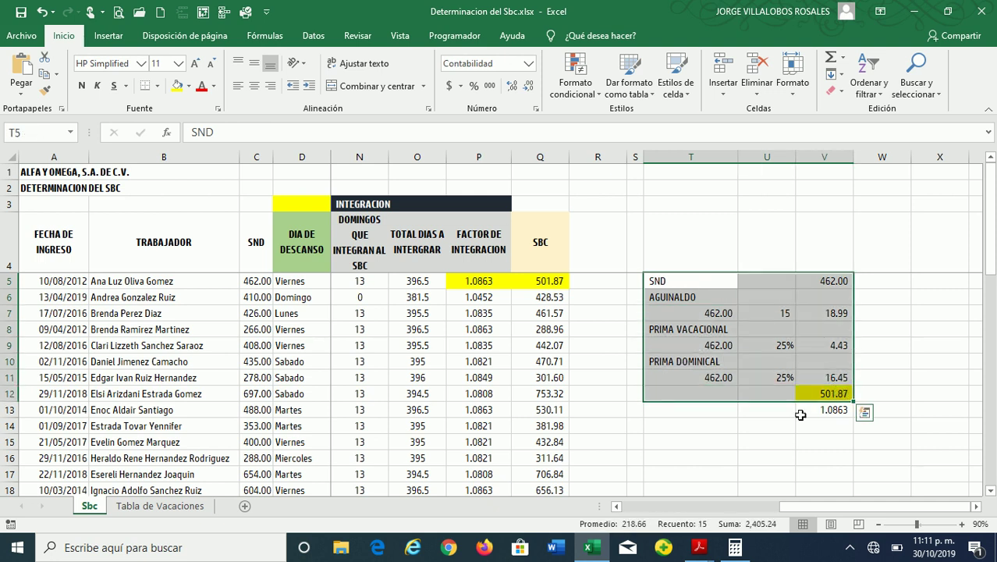
drag(848, 506, 664, 506)
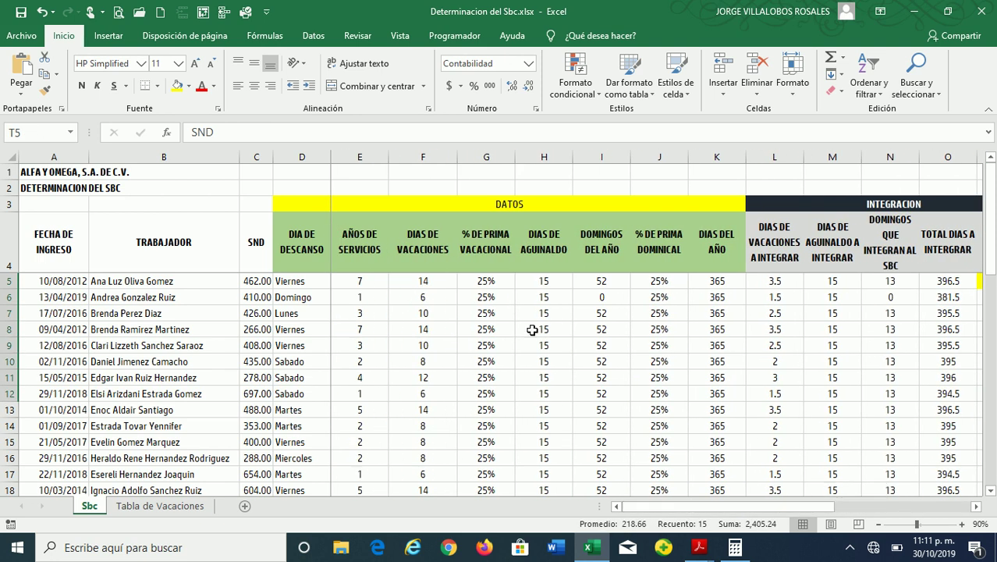
drag(371, 285, 936, 283)
drag(795, 506, 936, 503)
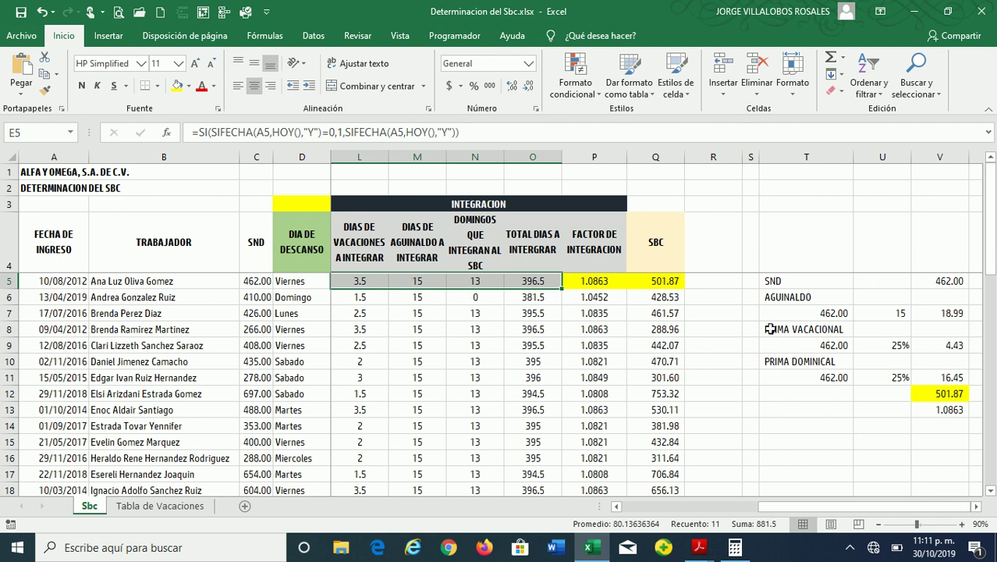
drag(807, 281, 959, 408)
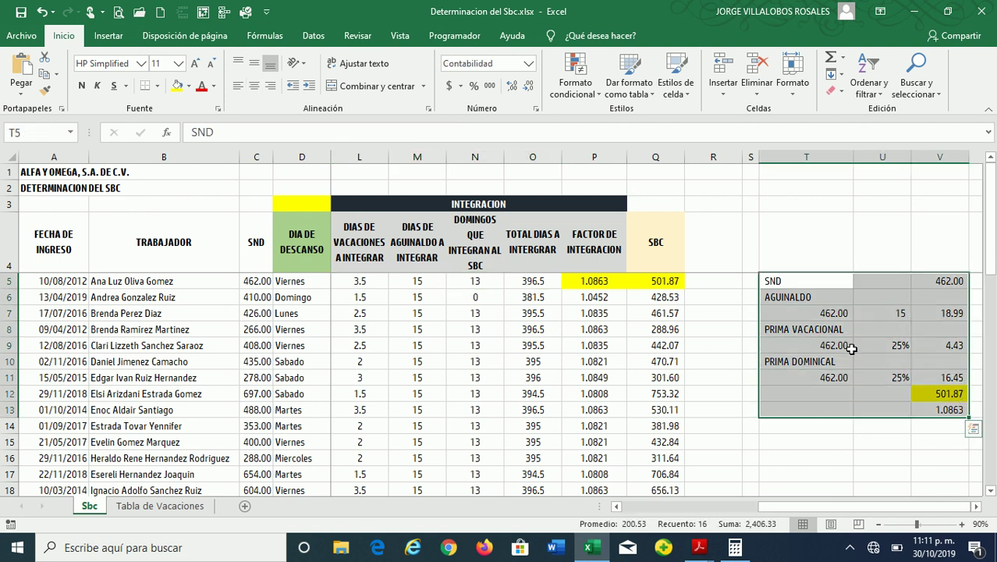
click(831, 343)
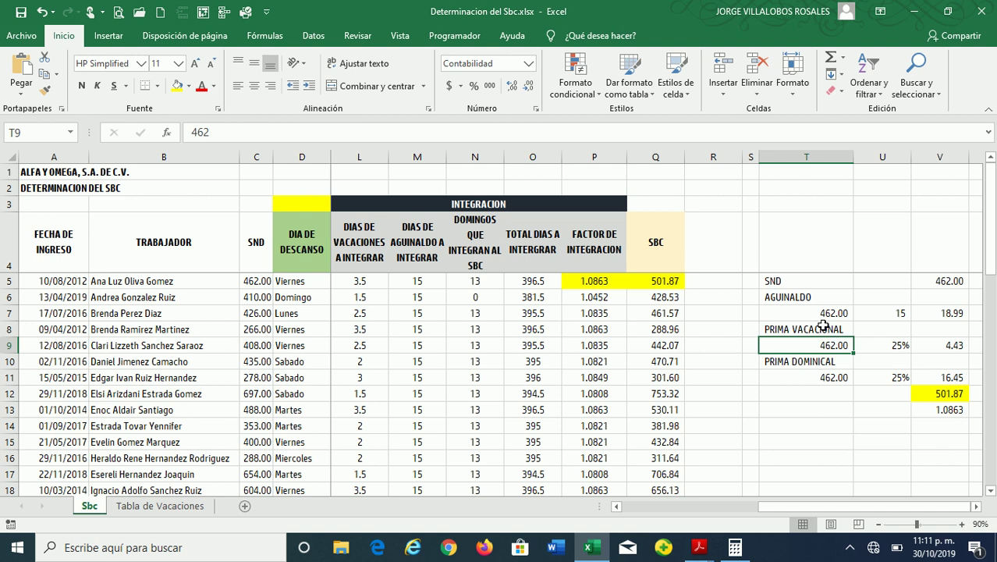
key(Down)
key(Down)
key(Down)
key(Down)
key(Down)
key(Down)
key(Down)
key(Down)
key(Down)
Enter the author's full name with the CP title in T15
key(Up)
key(Up)
key(Up)
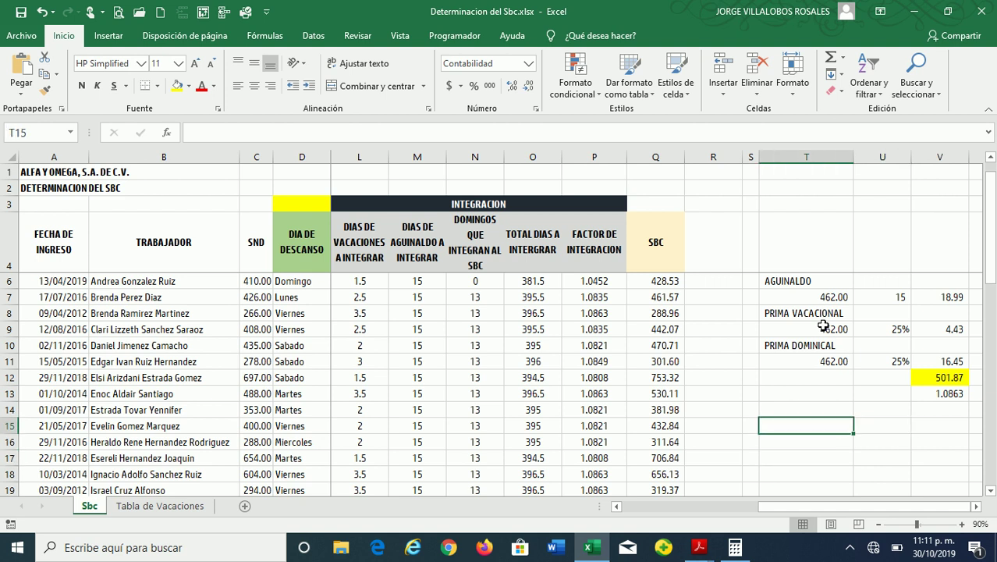
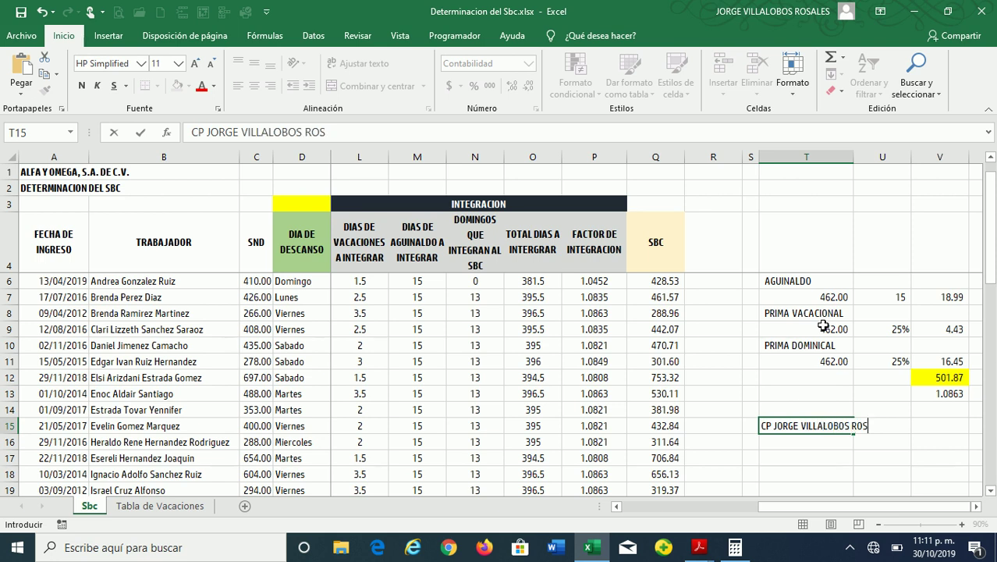
key(Return)
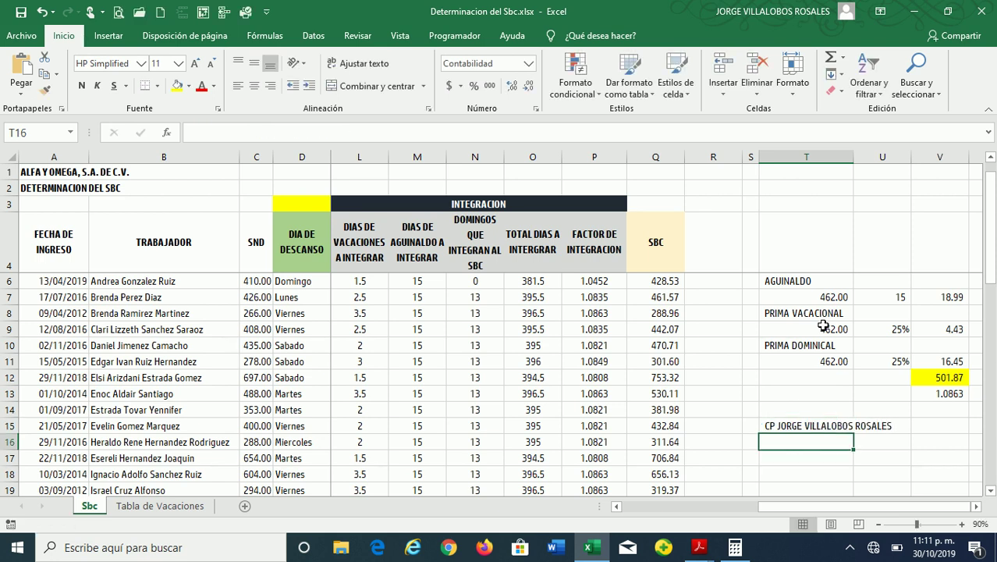
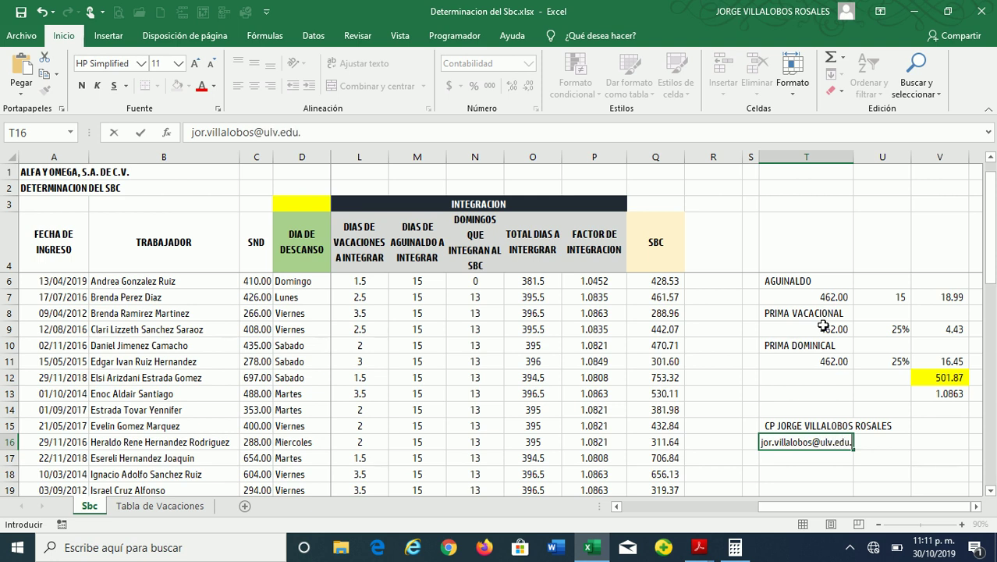
Type the author's university e-mail in T16, correct it, and zoom the sheet to 100%
key(Return)
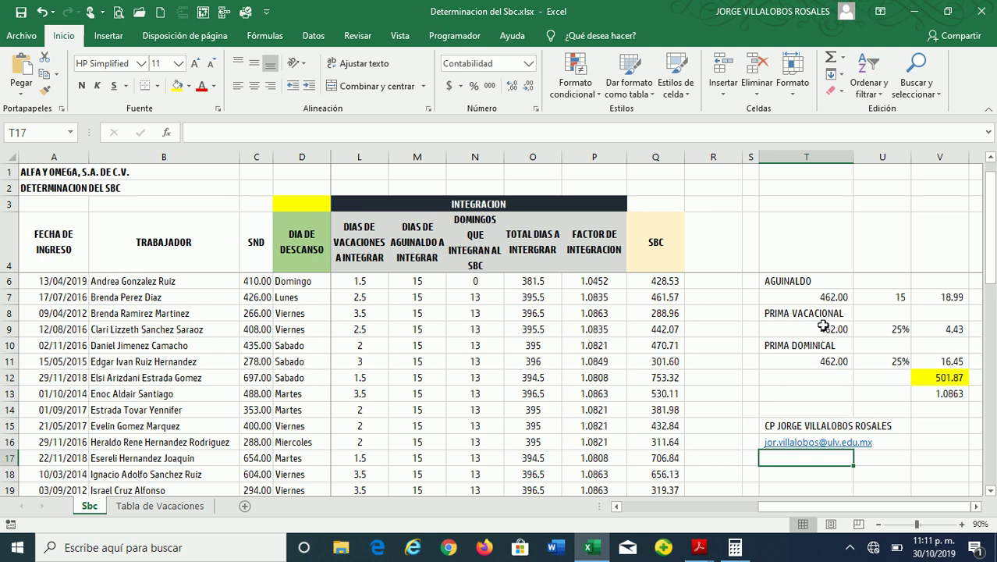
key(Up)
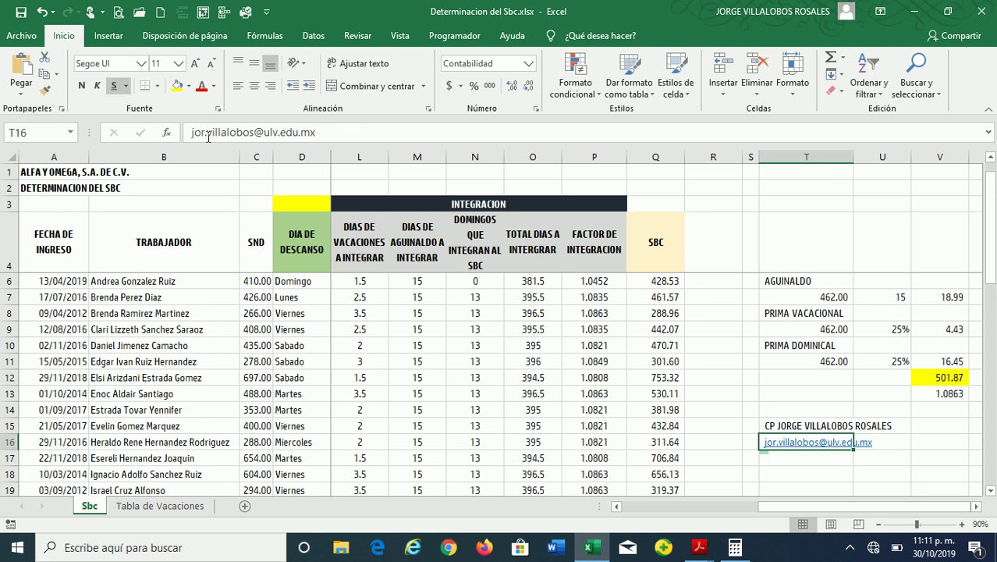
click(205, 133)
text(ge)
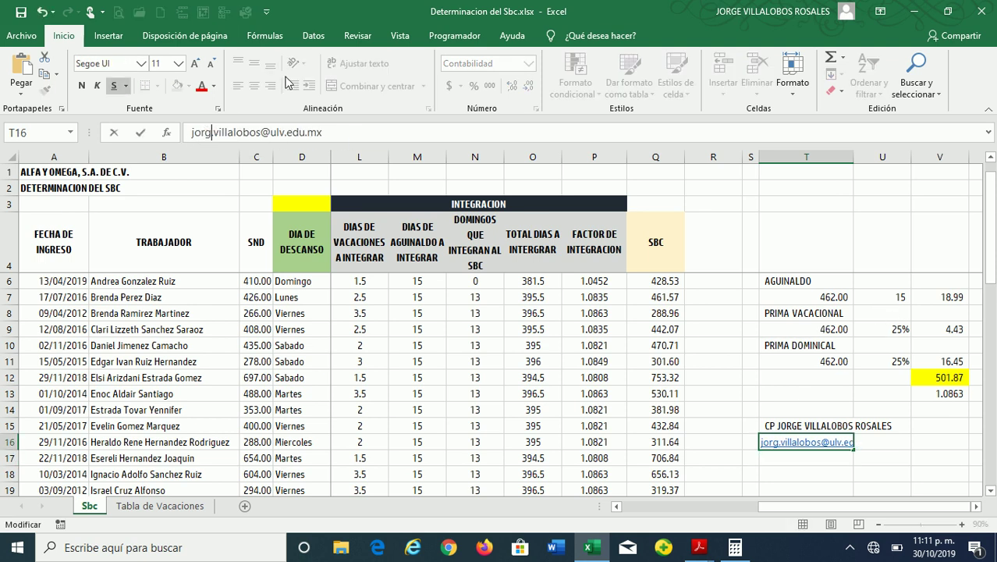
key(Return)
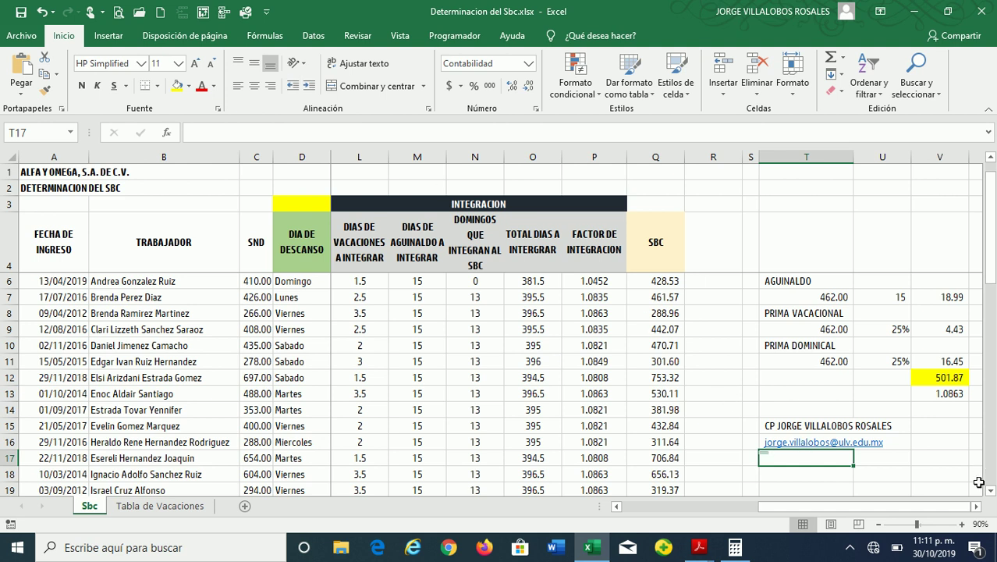
click(961, 524)
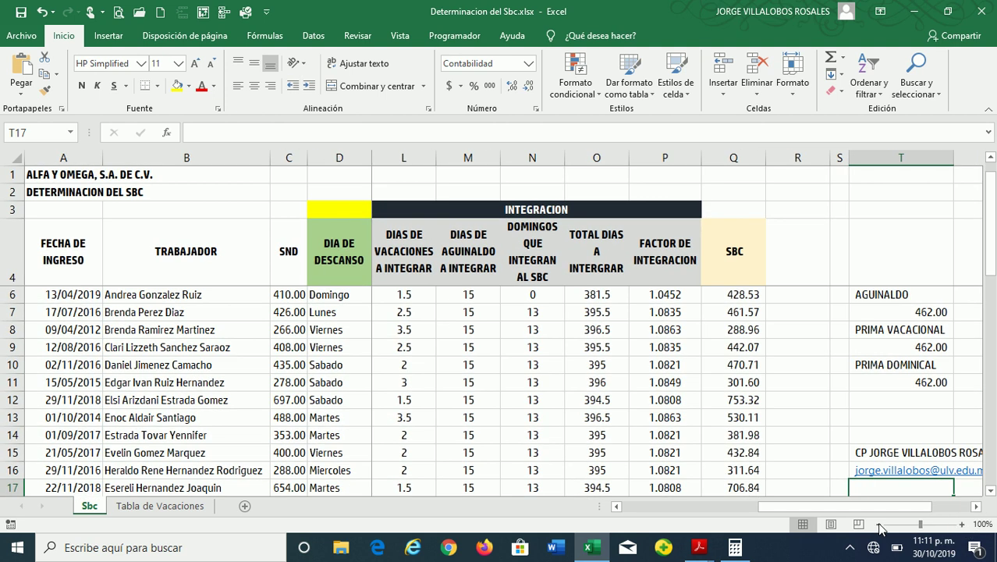
scroll(881, 475, right, 2)
scroll(913, 442, down, 2)
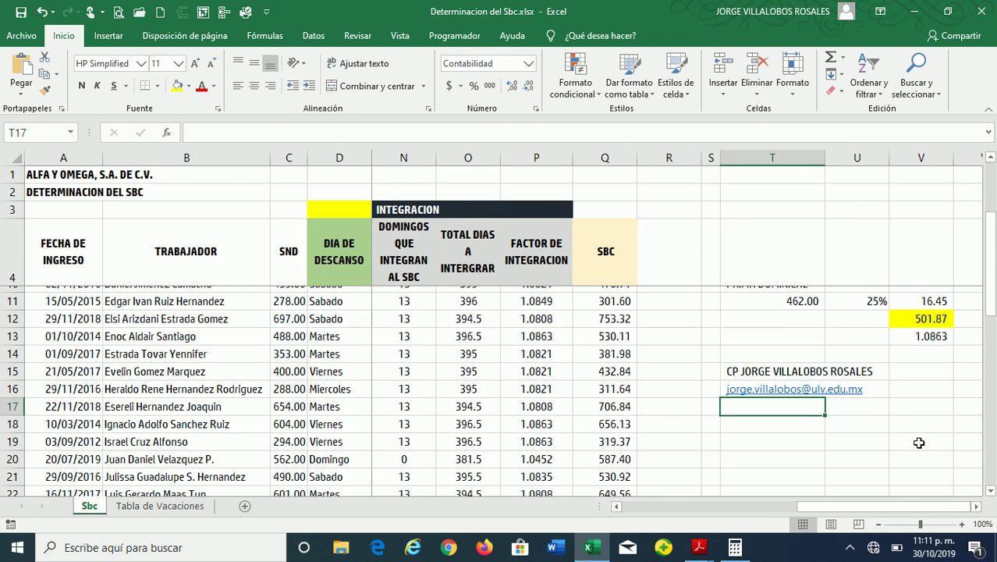
Enter the author's personal Hotmail e-mail address in T17
click(725, 416)
click(742, 387)
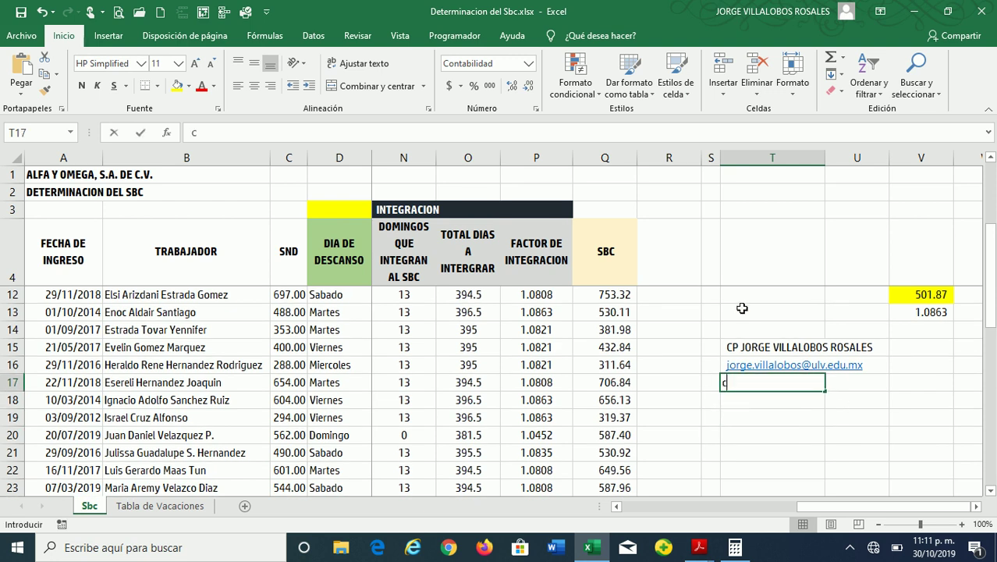
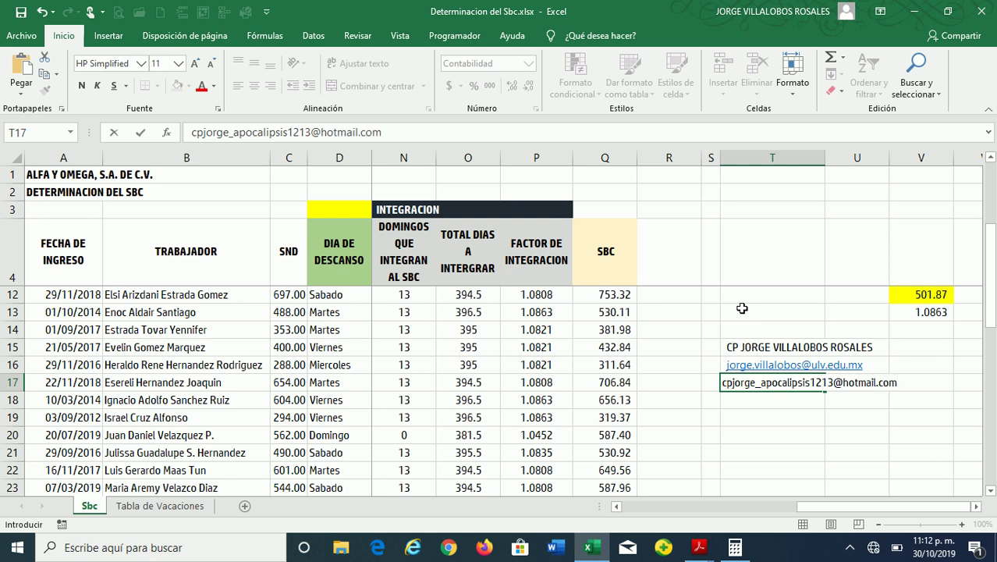
key(Return)
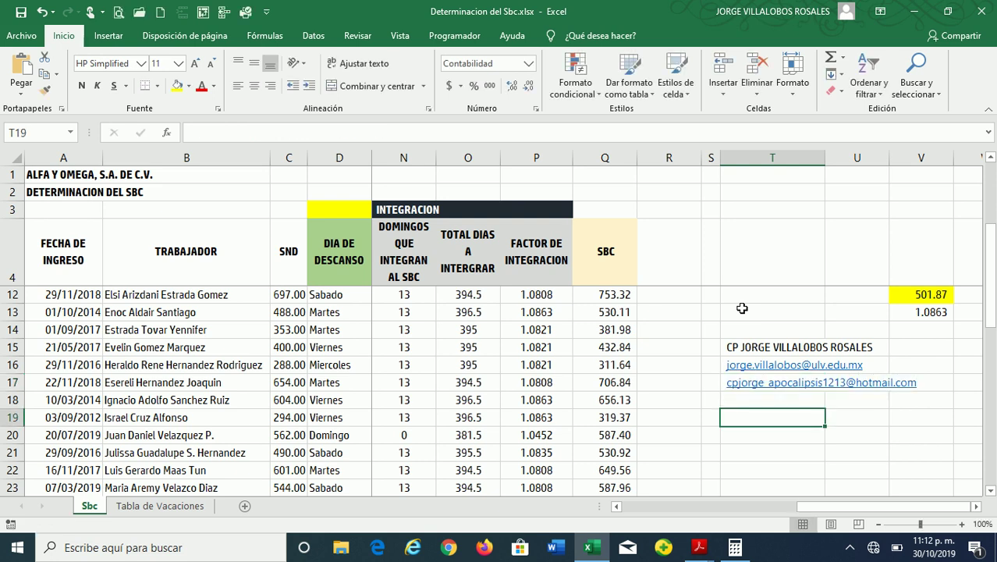
Enter a phone number in T18, then delete it again
key(Up)
key(Down)
key(Down)
key(Up)
key(Up)
key(Down)
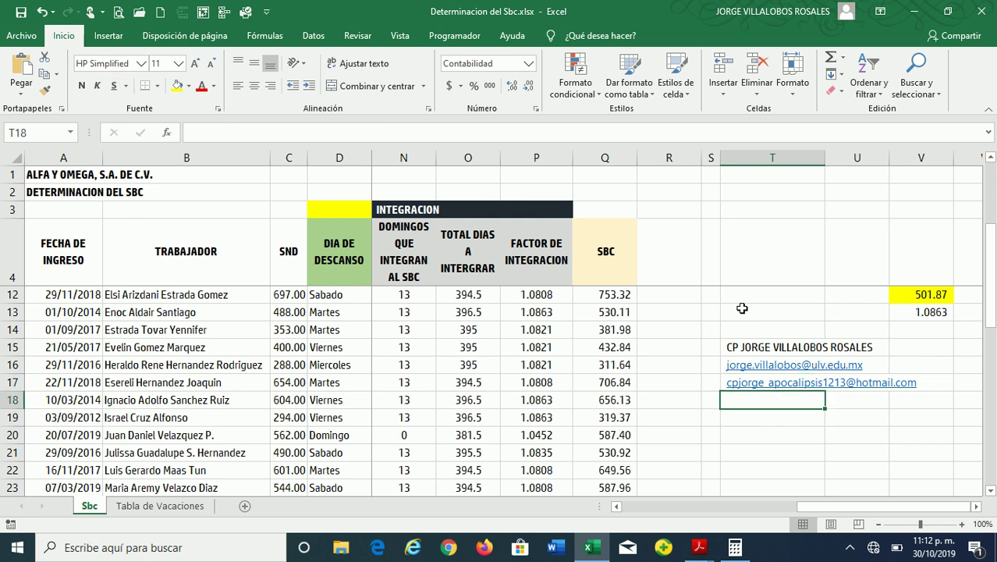
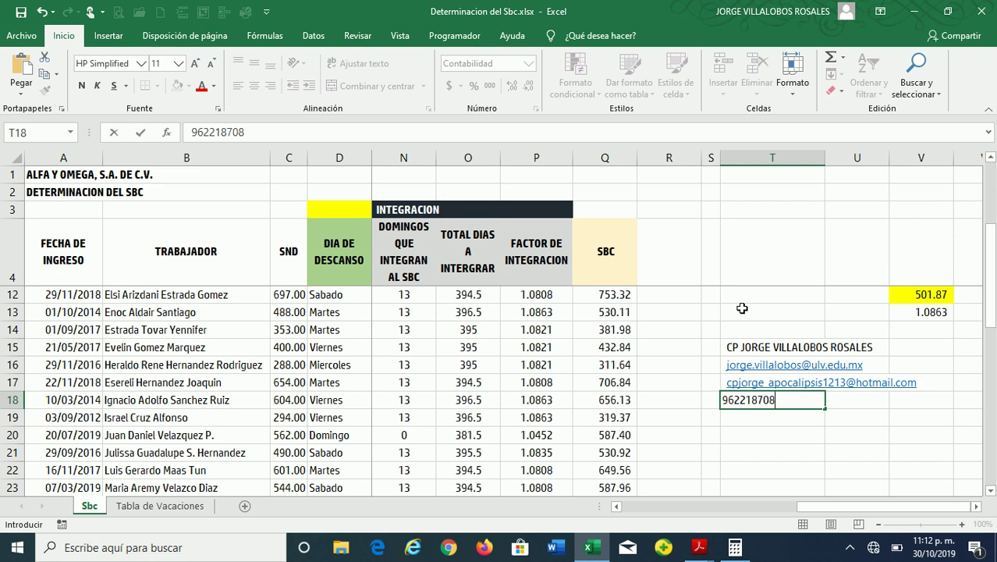
key(Return)
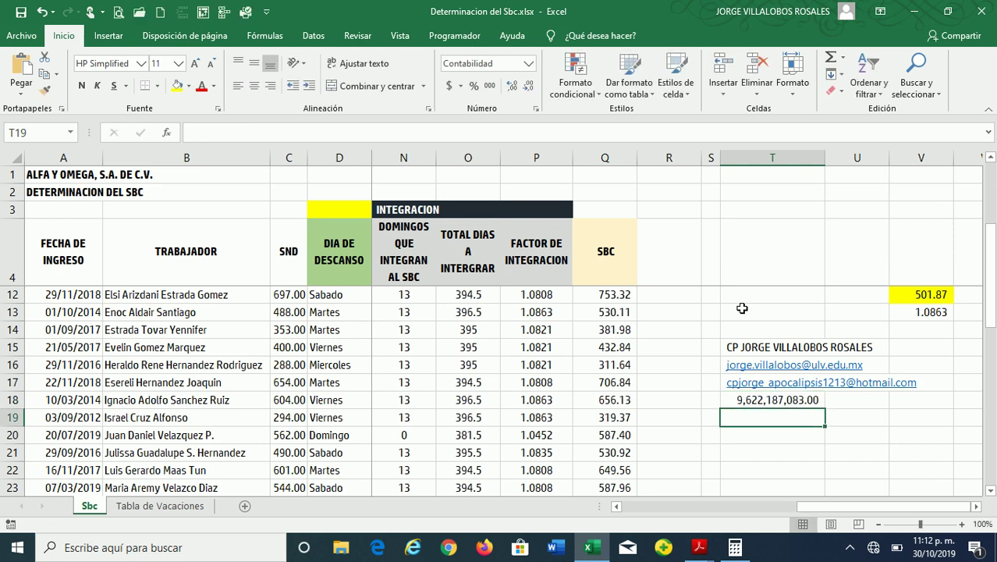
key(Up)
key(Delete)
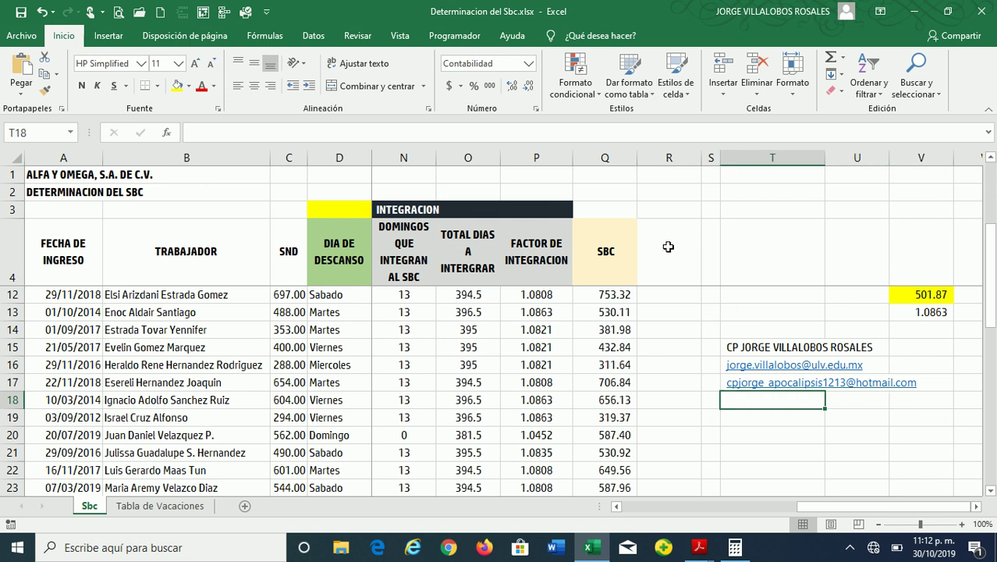
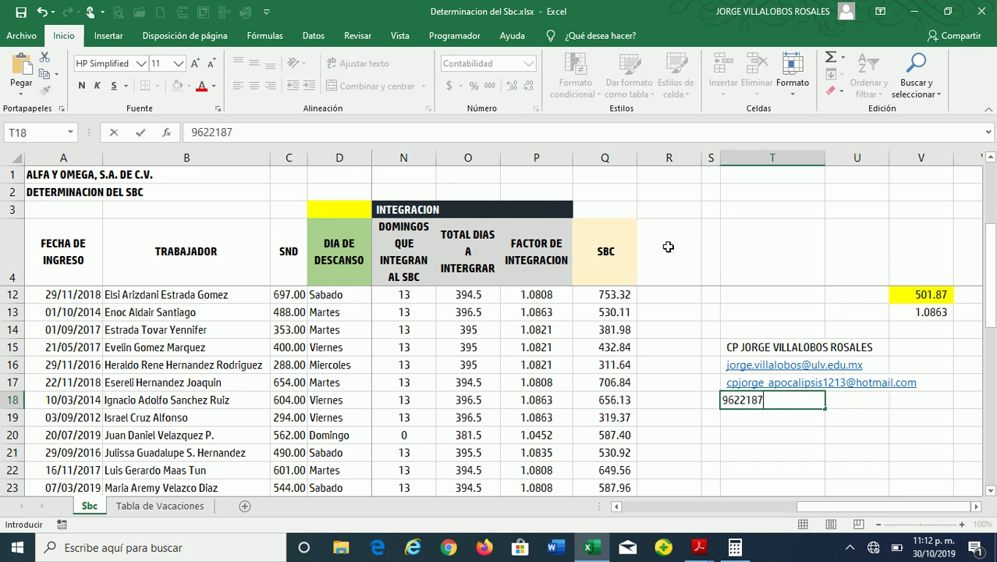
Enter the author's phone number in T18 and set its number format to General
key(Return)
key(Up)
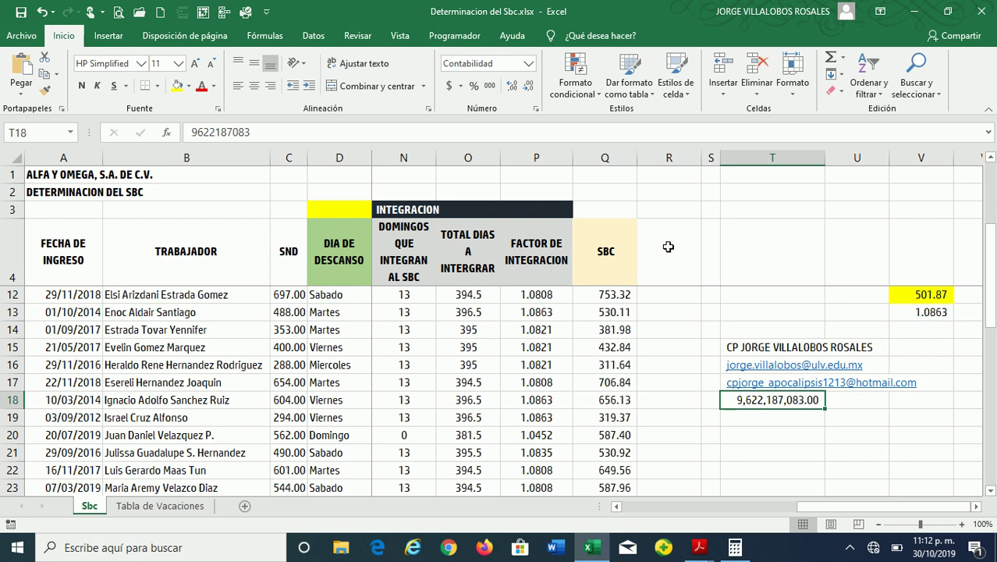
click(529, 64)
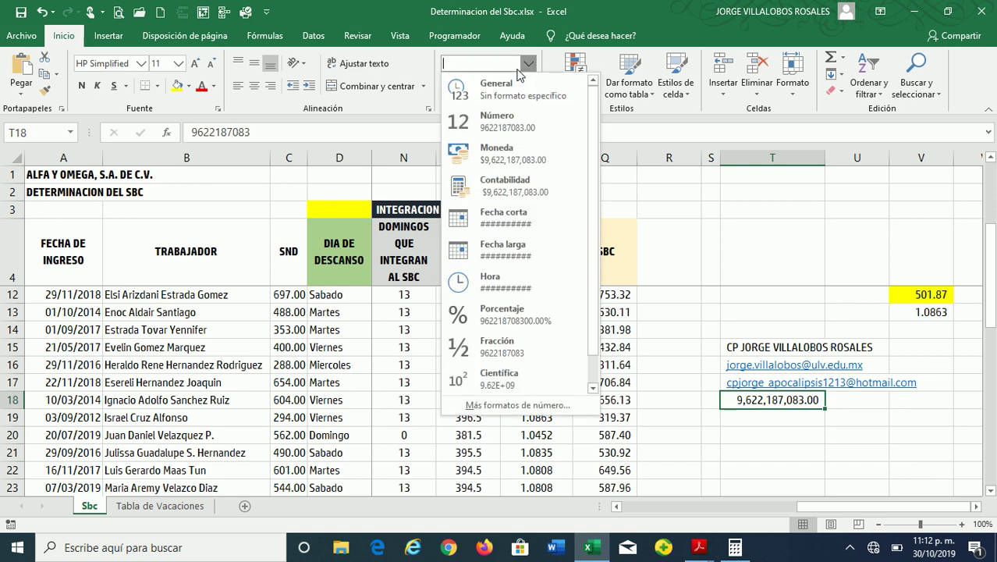
click(508, 83)
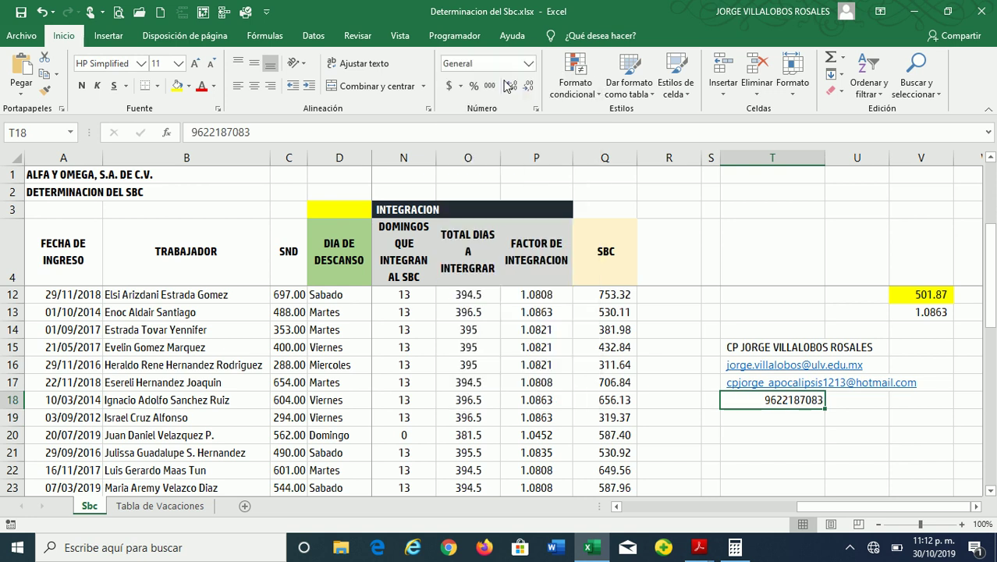
Hyphenate the phone number's digit groups in T18, then enter the author's contact handle in T19
double_click(782, 399)
text(-)
key(Right)
key(Right)
key(Right)
text(-)
key(Right)
key(Right)
text(-)
key(Return)
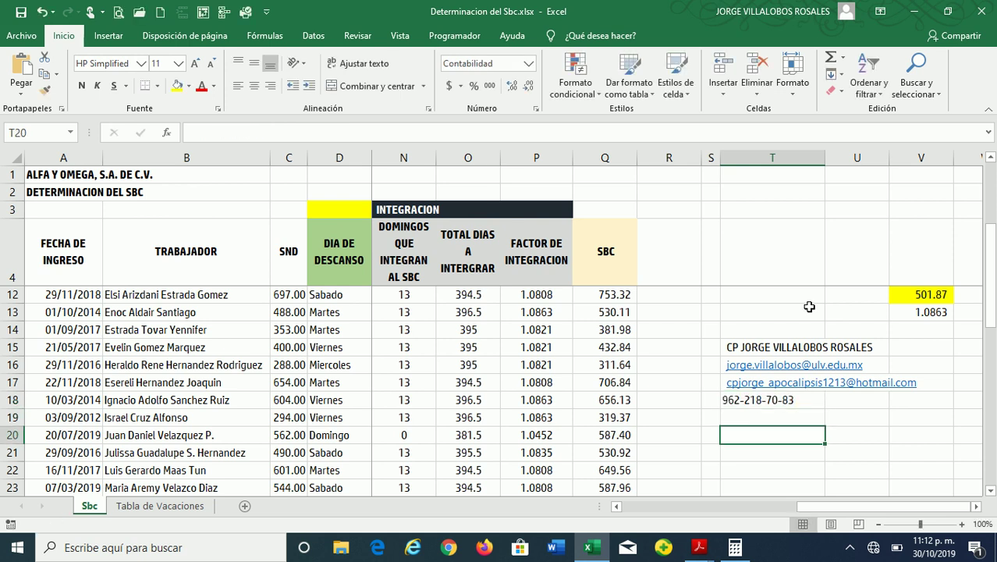
text(A)
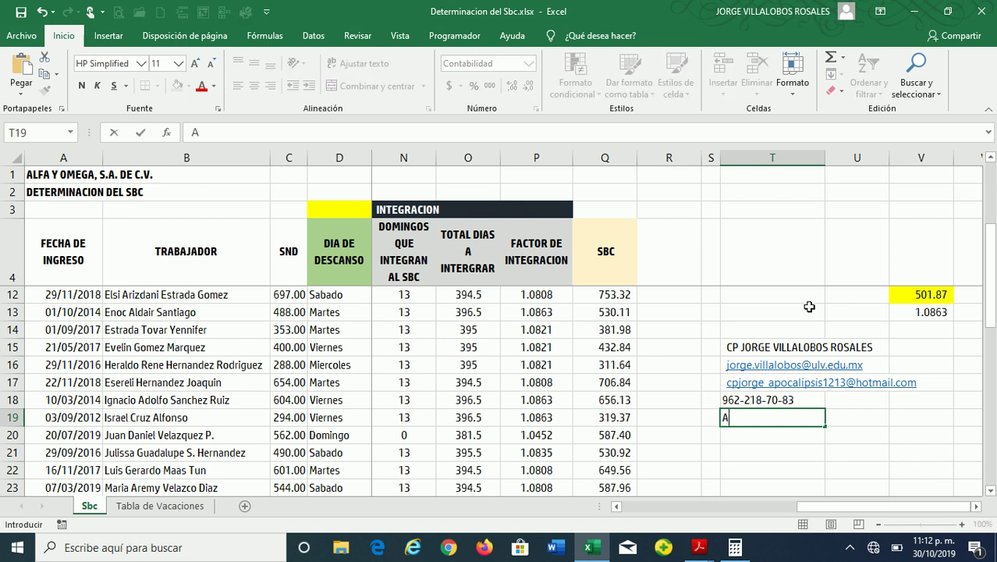
text(POCALIPSIS1213)
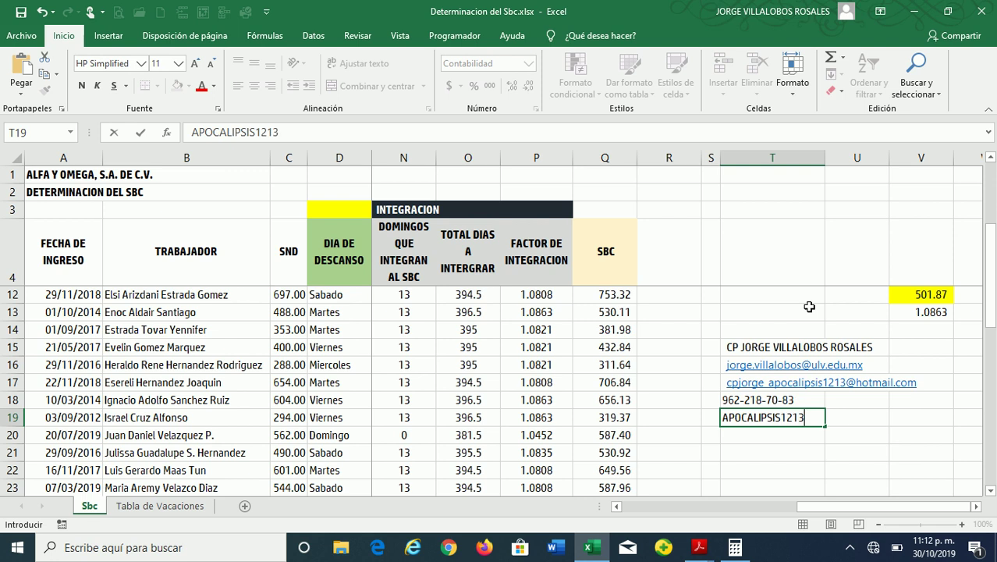
key(Return)
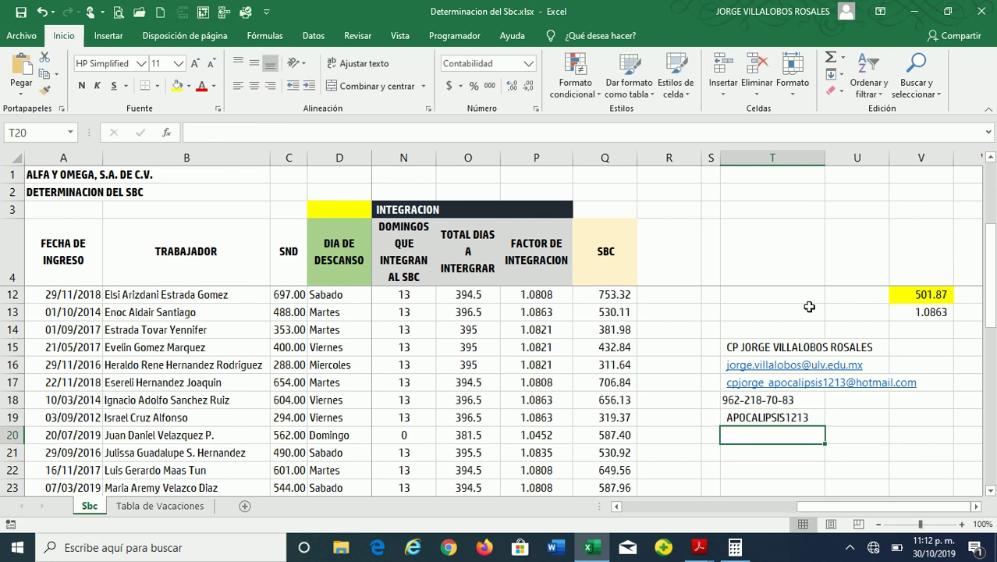